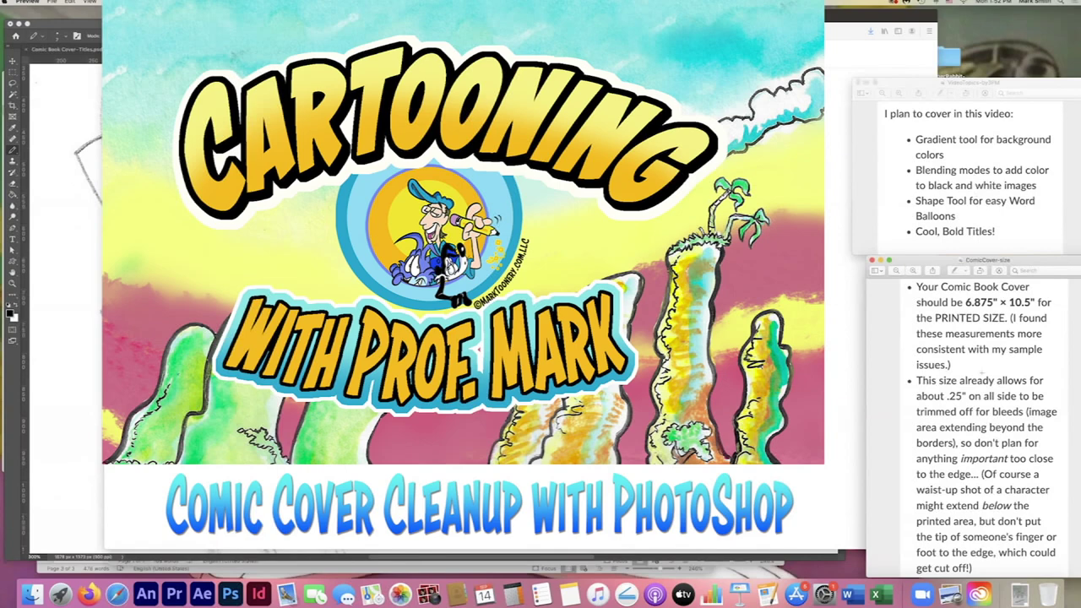
# Bring the Preview notes on the video topics and the comic cover size to the front.
pyautogui.press('super+Tab')
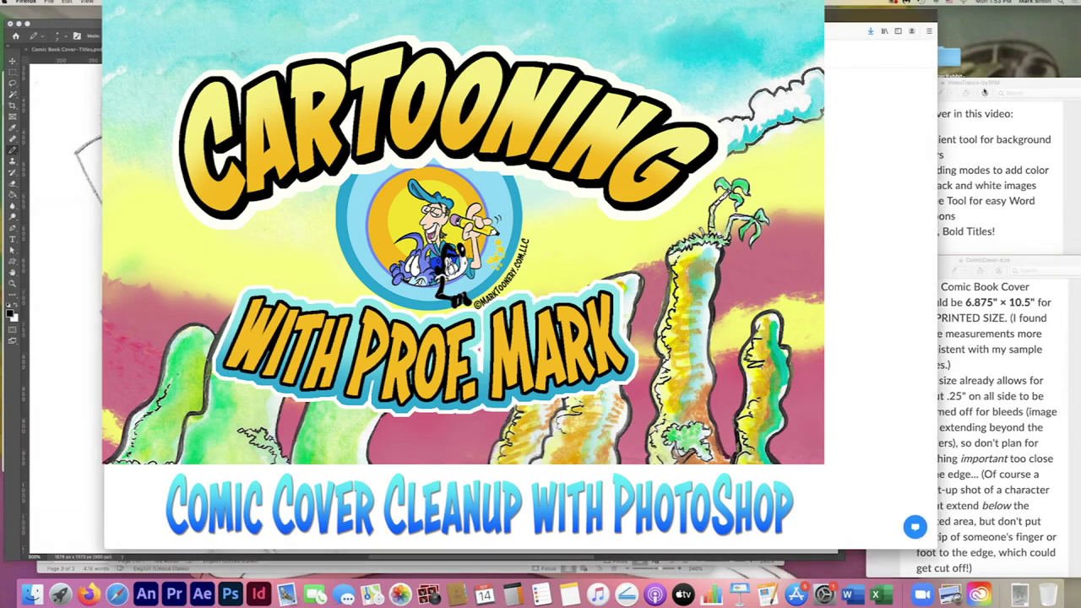
pyautogui.click(978, 86)
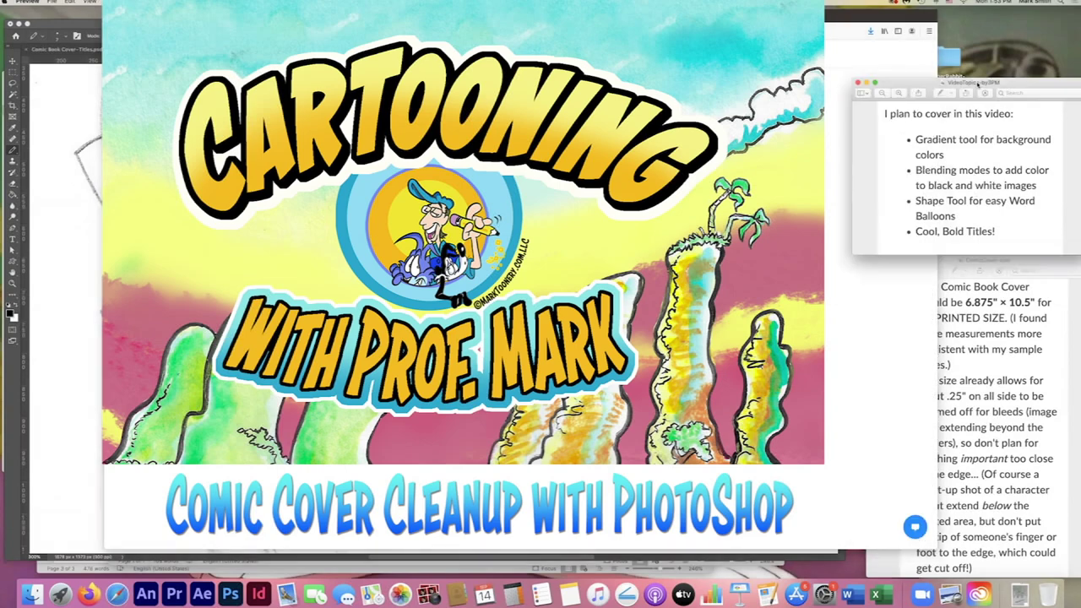
pyautogui.click(1016, 265)
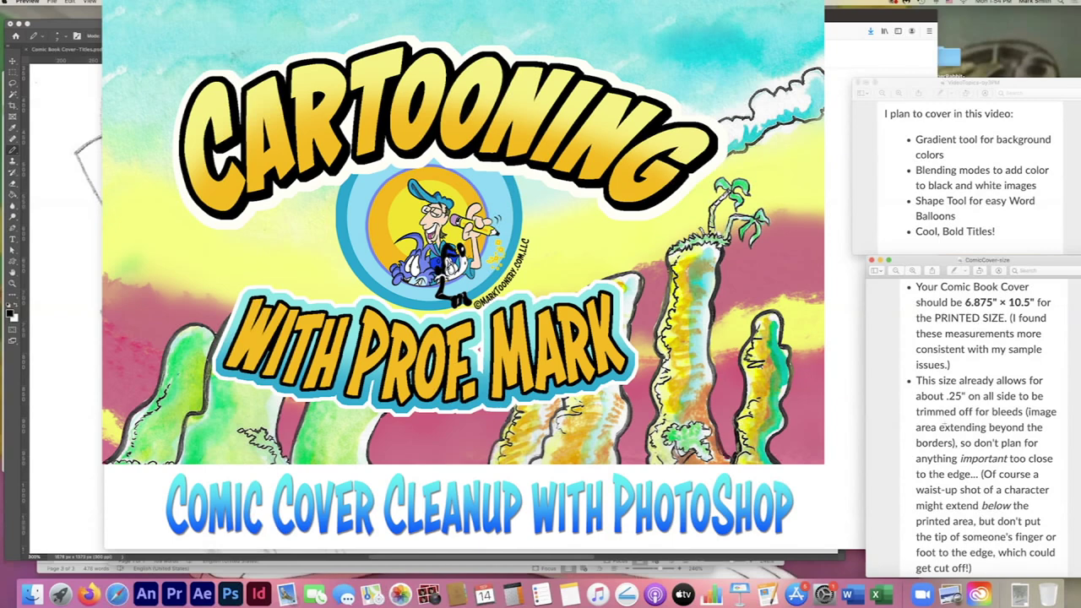
# Switch to Photoshop, view the HeroPerson.jpg sketch at 100%, and move the cover-size notes window clear of it.
pyautogui.click(83, 173)
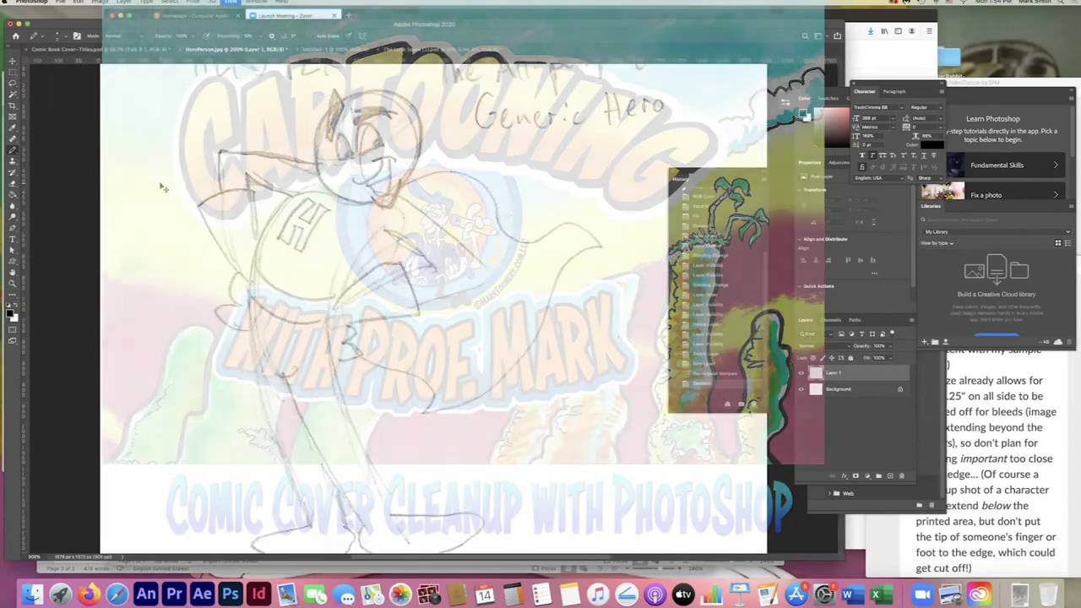
pyautogui.press('super+1')
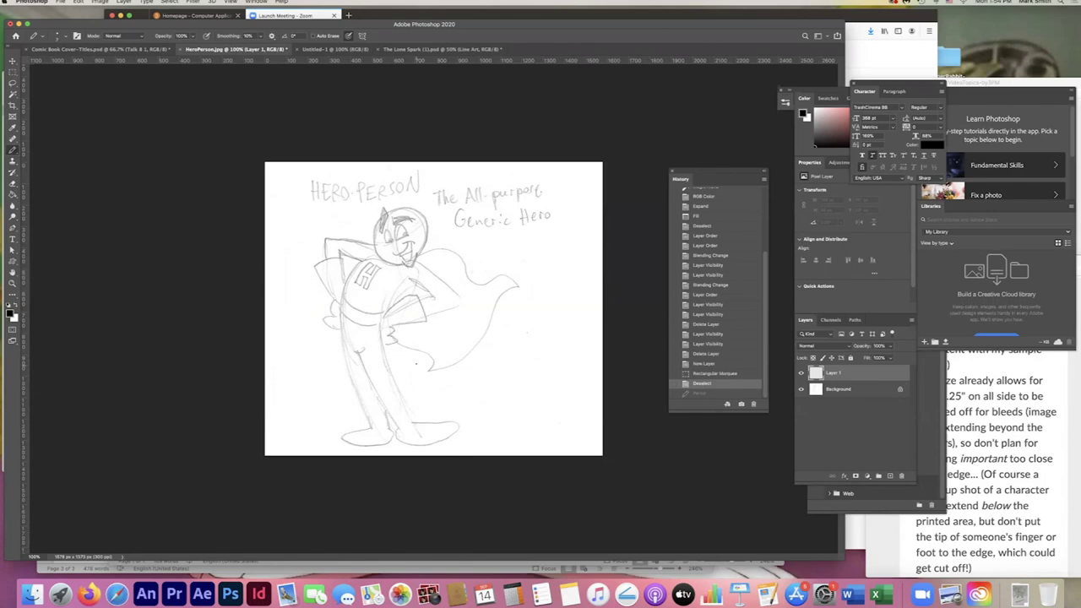
pyautogui.click(988, 472)
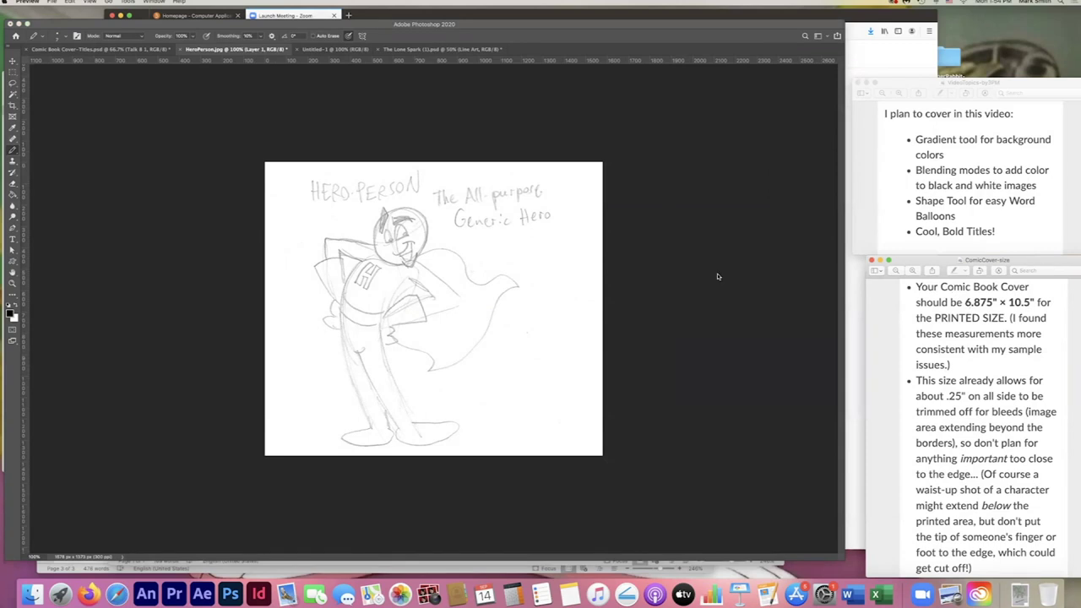
pyautogui.click(629, 244)
pyautogui.click(954, 266)
pyautogui.moveTo(941, 264); pyautogui.dragTo(974, 431)
pyautogui.click(129, 103)
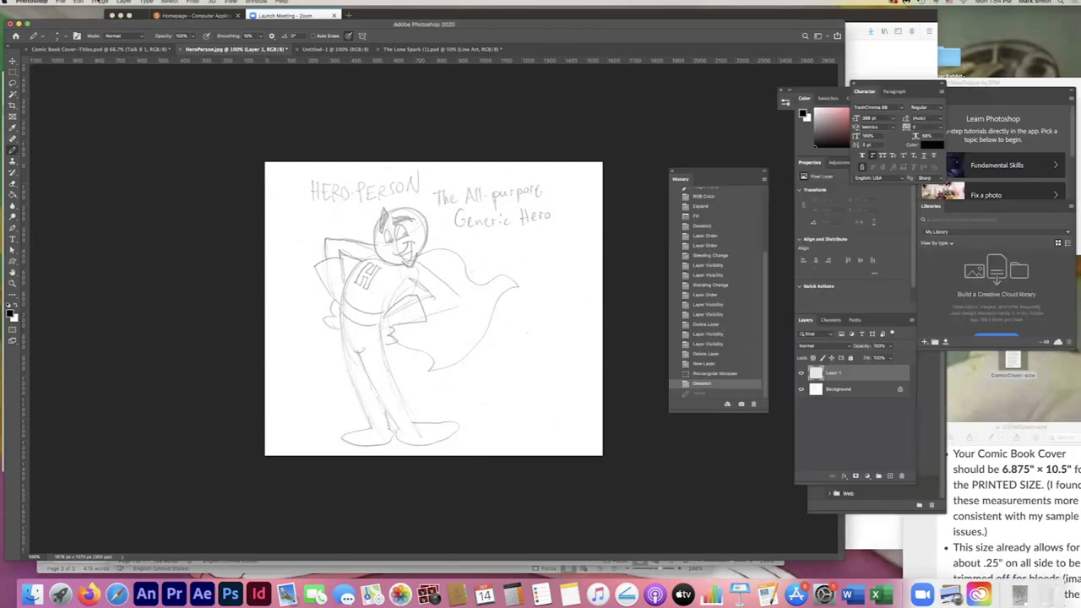
# Resize the canvas to 6.875 inches wide by 10.5 inches high with a white extension color.
pyautogui.click(99, 2)
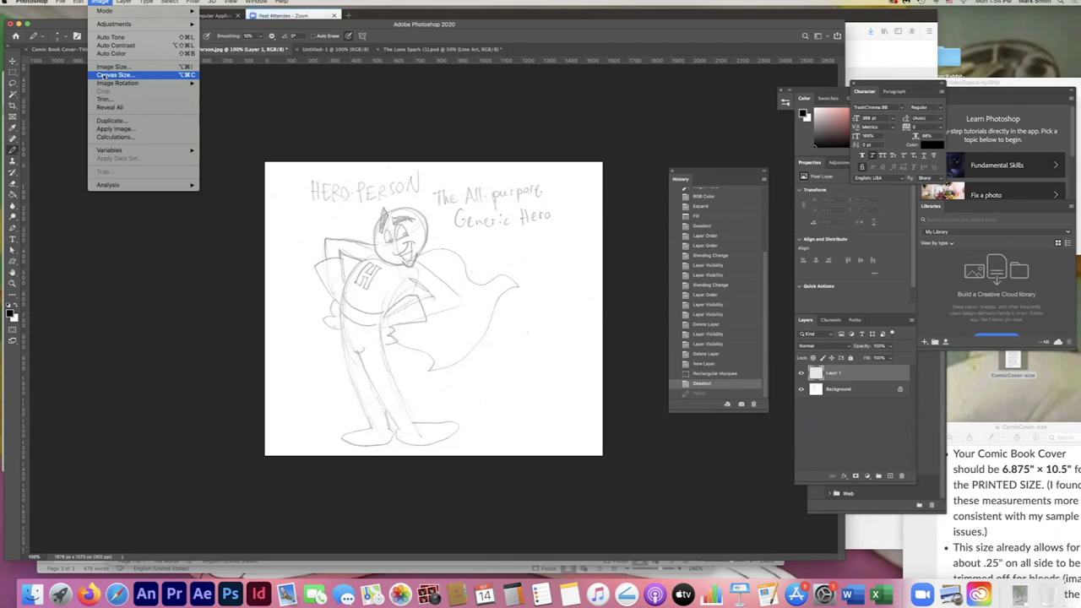
pyautogui.click(103, 76)
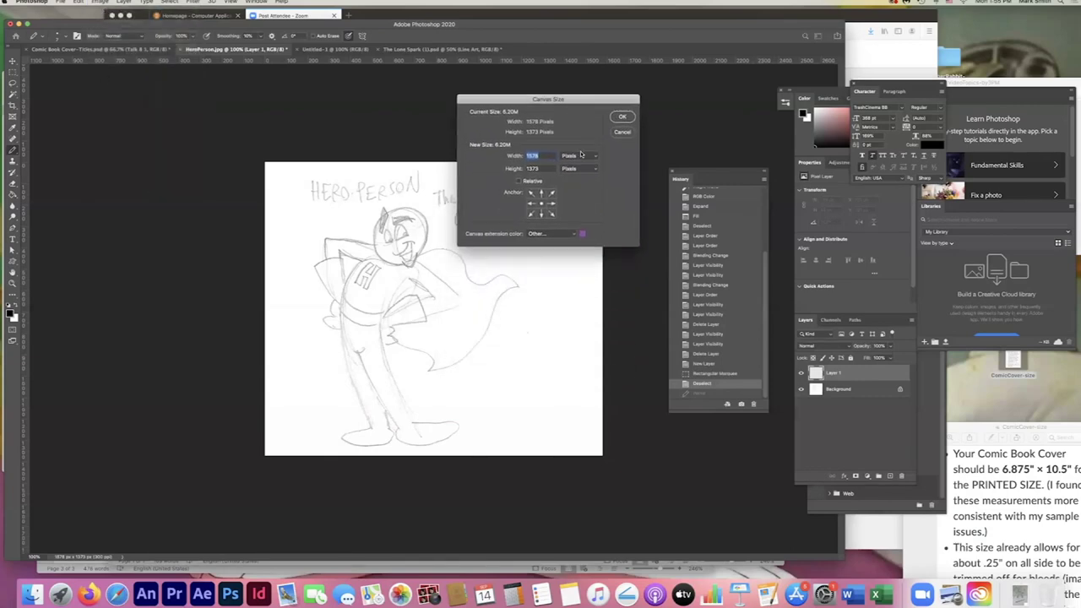
pyautogui.click(573, 156)
pyautogui.click(579, 162)
pyautogui.write('7.475')
pyautogui.write('6.875')
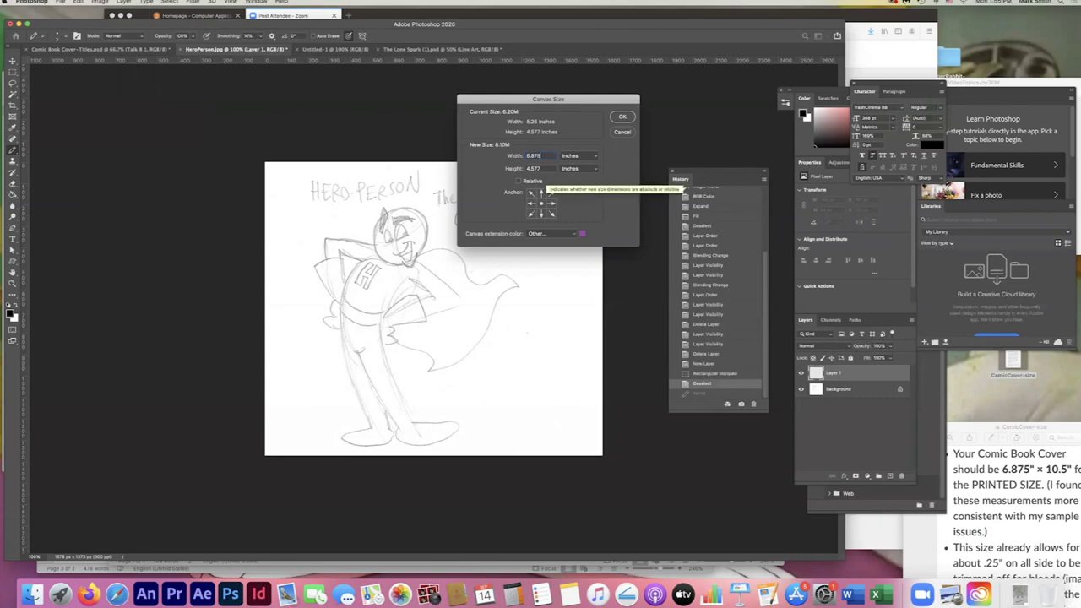
pyautogui.press('Tab')
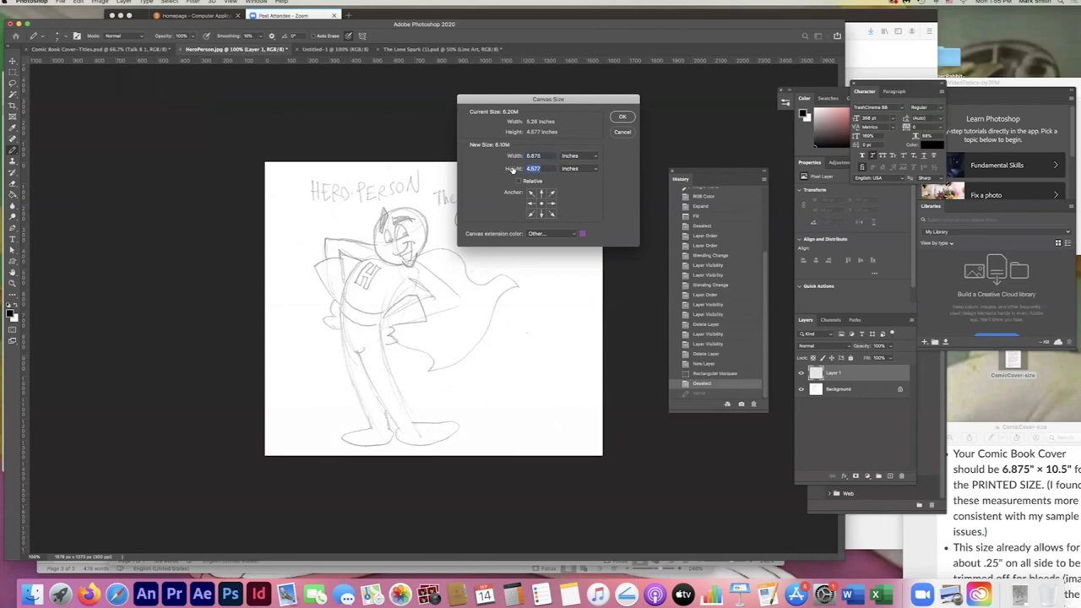
pyautogui.write('10.5')
pyautogui.click(572, 235)
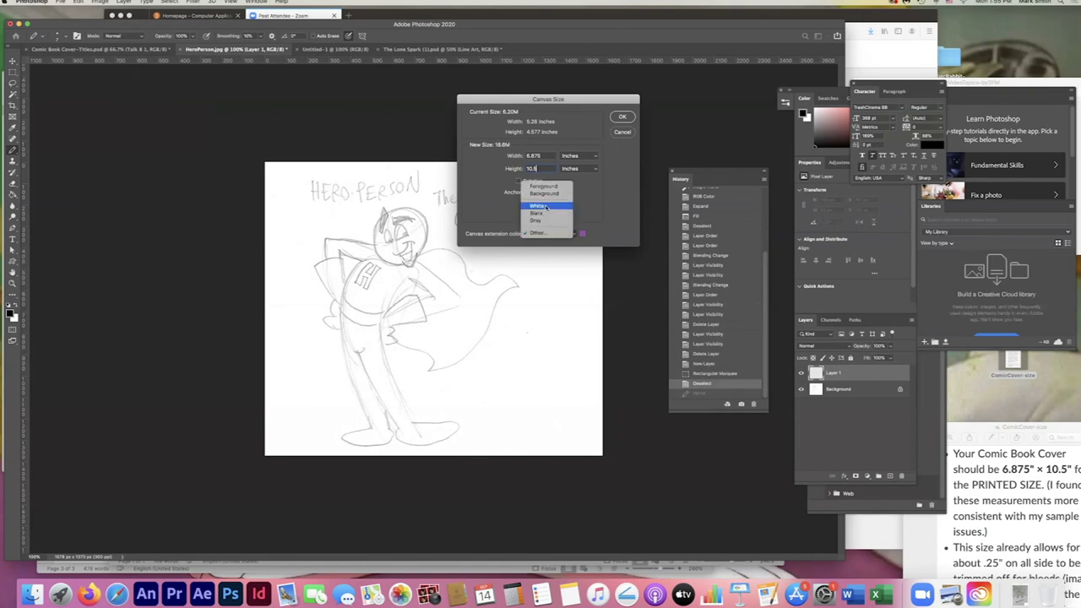
pyautogui.click(546, 207)
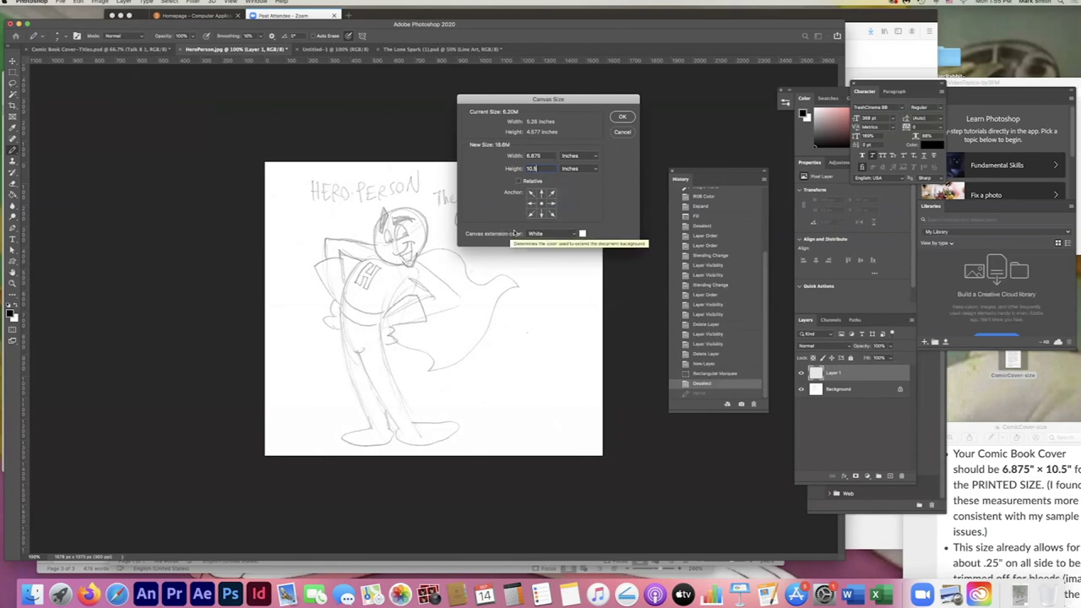
pyautogui.click(624, 117)
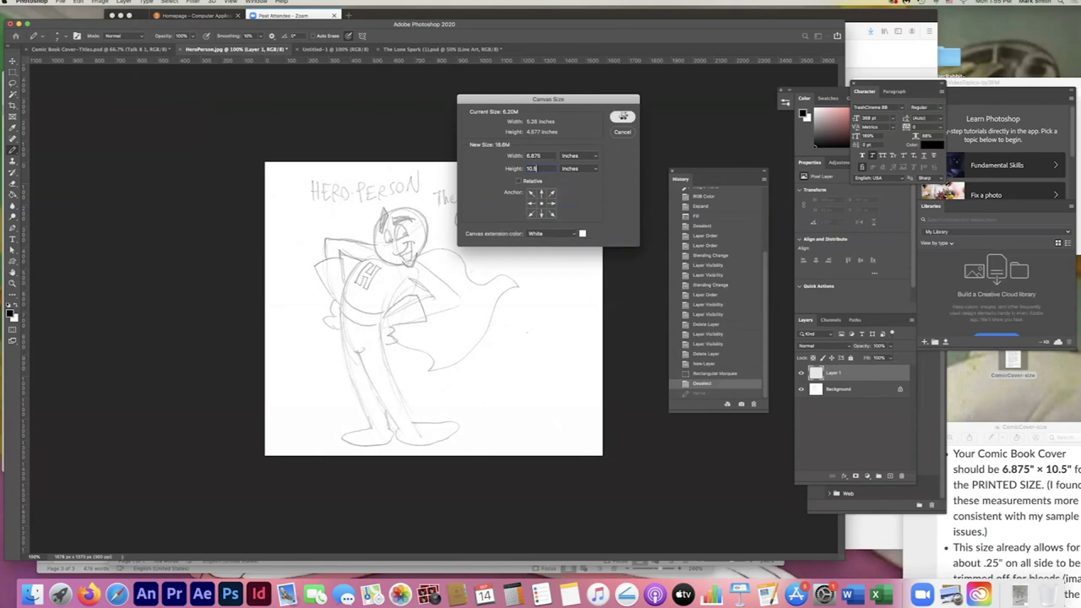
pyautogui.press('super+minus')
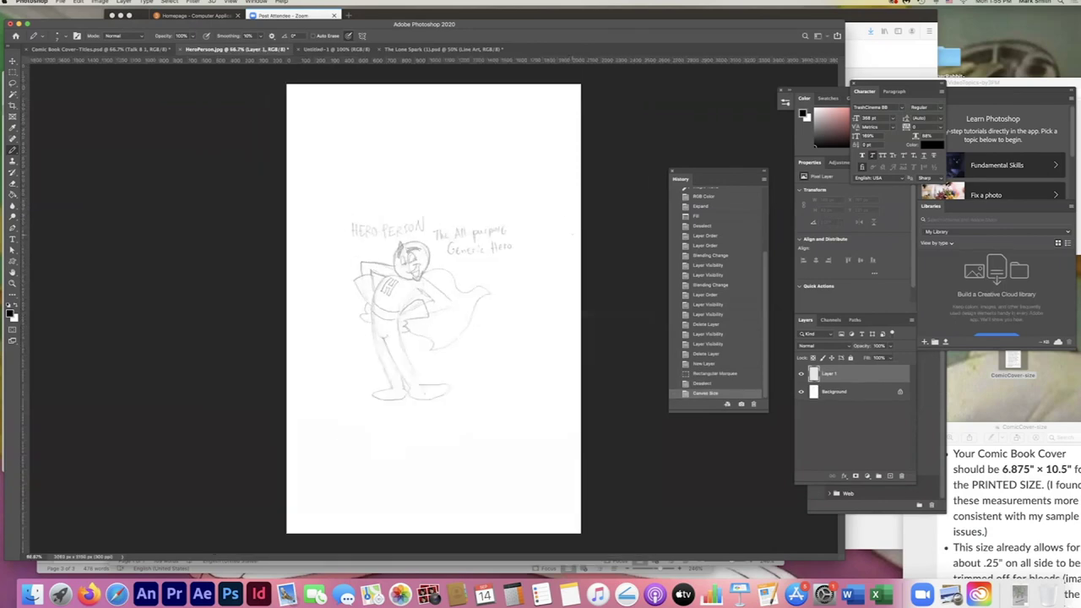
# Cut the hero sketch and its lettering from the Background layer with a rectangular selection and paste it in place on its own layer.
pyautogui.click(845, 393)
pyautogui.click(13, 71)
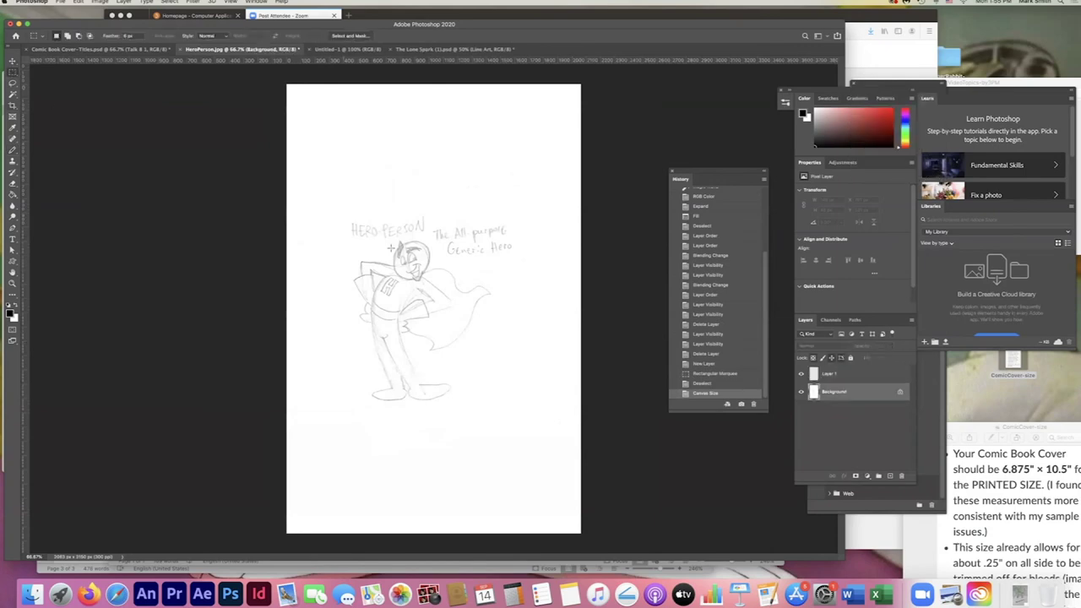
pyautogui.moveTo(331, 200); pyautogui.dragTo(539, 427)
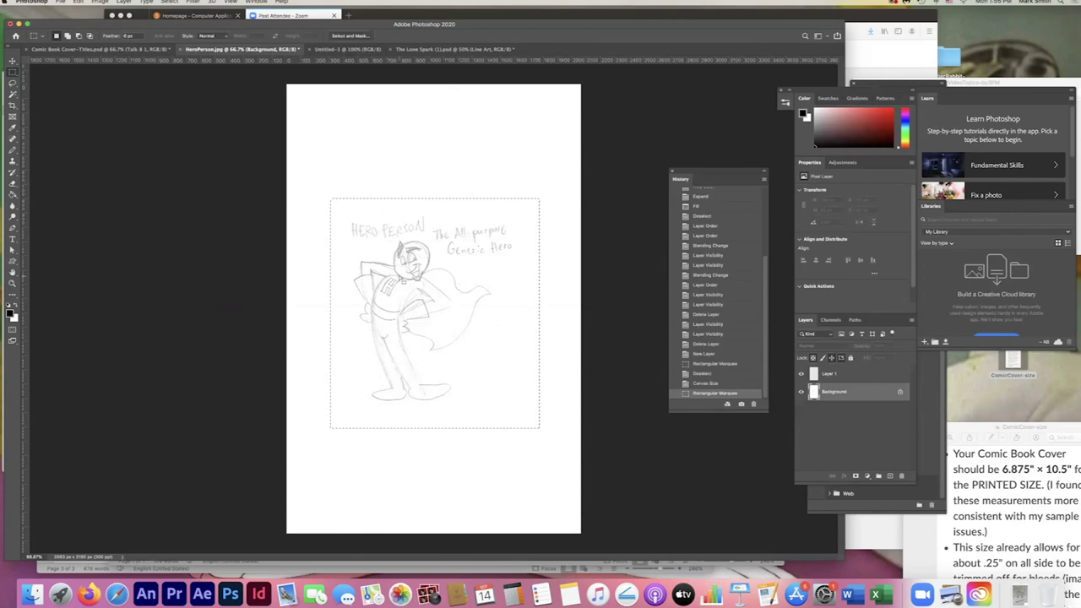
pyautogui.press('super+x')
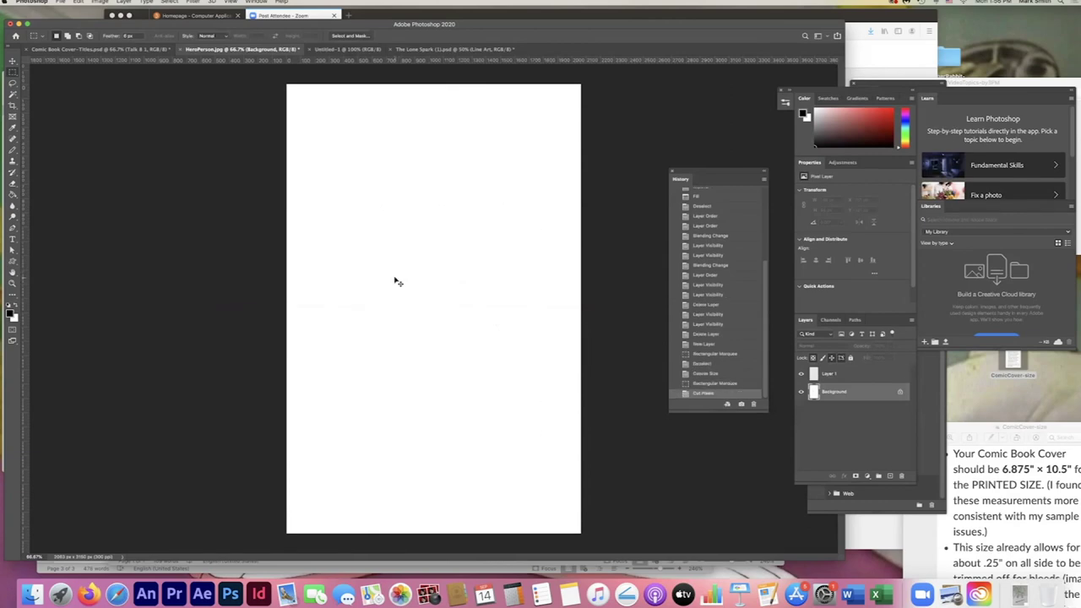
pyautogui.press('super+shift+v')
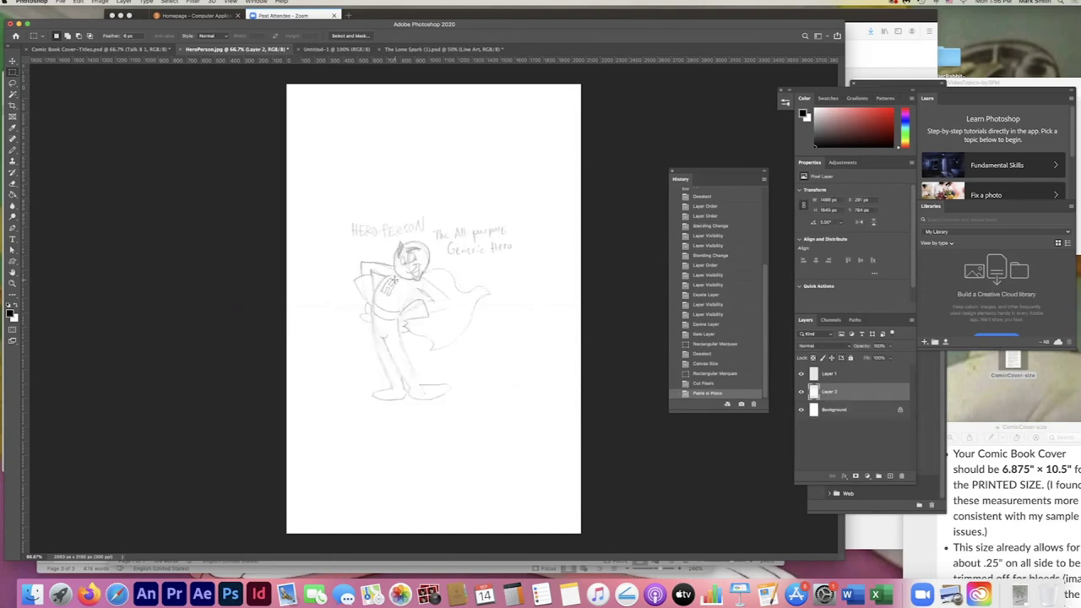
# Scale the pasted sketch to about 136%, reposition it on the lower part of the cover, and rotate it slightly clockwise.
pyautogui.press('super+t')
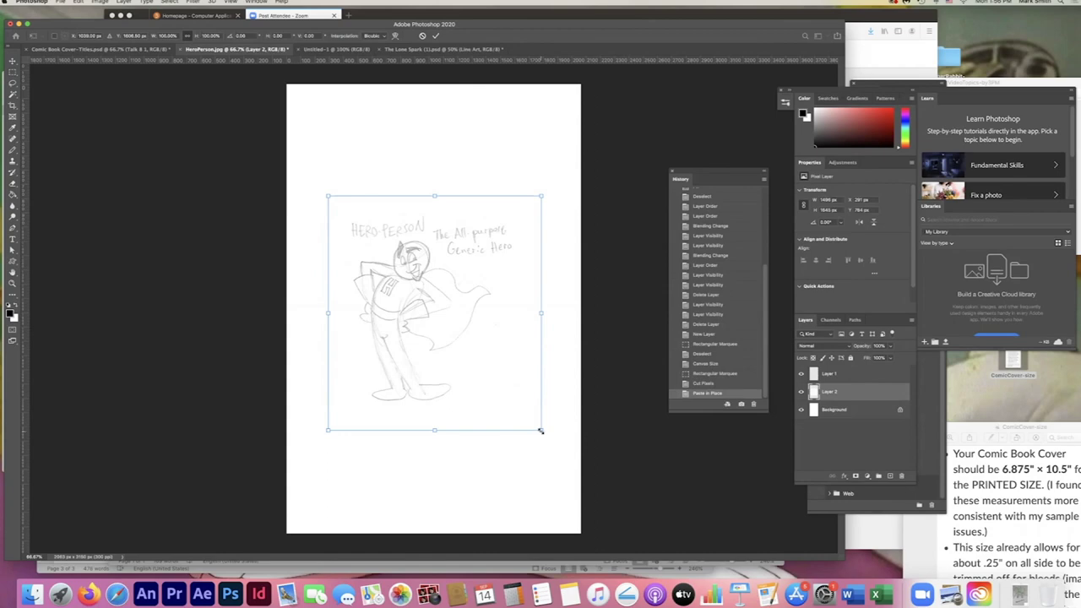
pyautogui.moveTo(540, 431); pyautogui.dragTo(621, 515)
pyautogui.moveTo(479, 350)
pyautogui.mouseDown()
pyautogui.moveTo(459, 338)
pyautogui.moveTo(452, 348)
pyautogui.mouseUp()
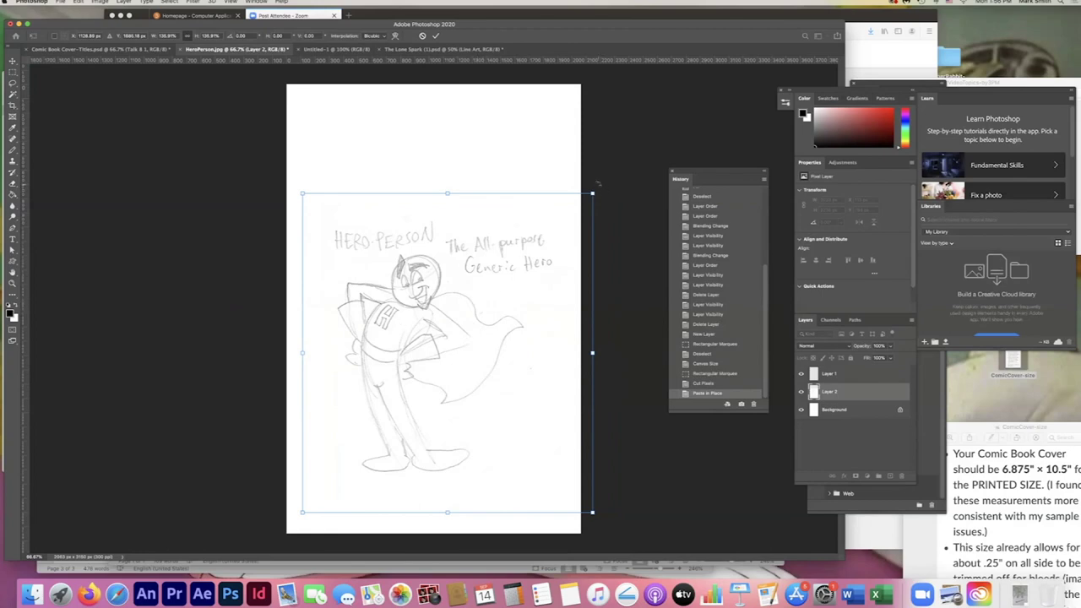
pyautogui.moveTo(597, 186); pyautogui.dragTo(599, 186)
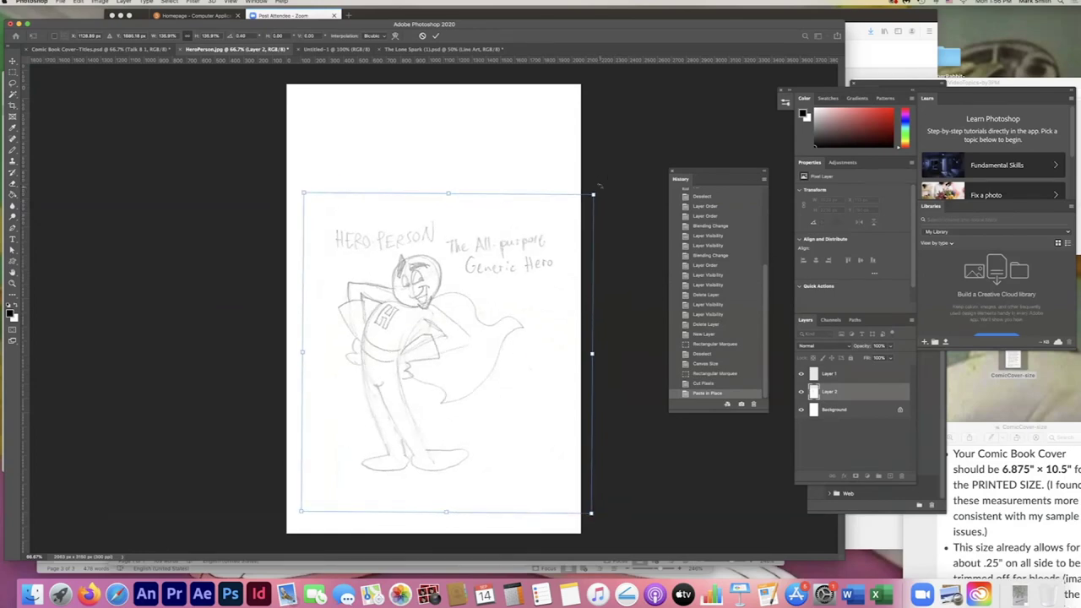
pyautogui.press('Return')
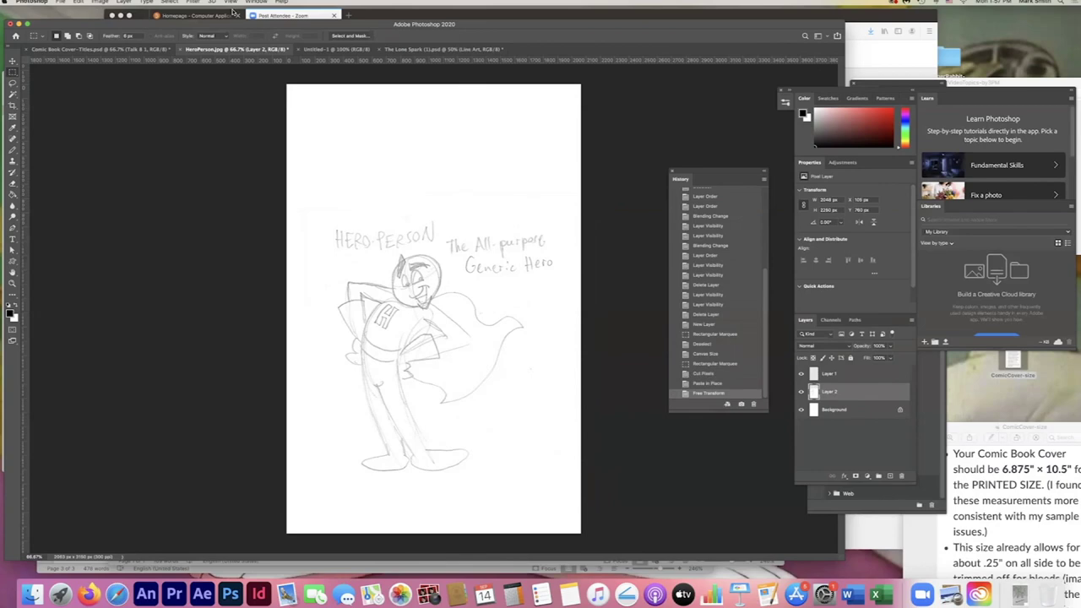
# Rename the pasted sketch layer as Rough Sketch.
pyautogui.click(259, 3)
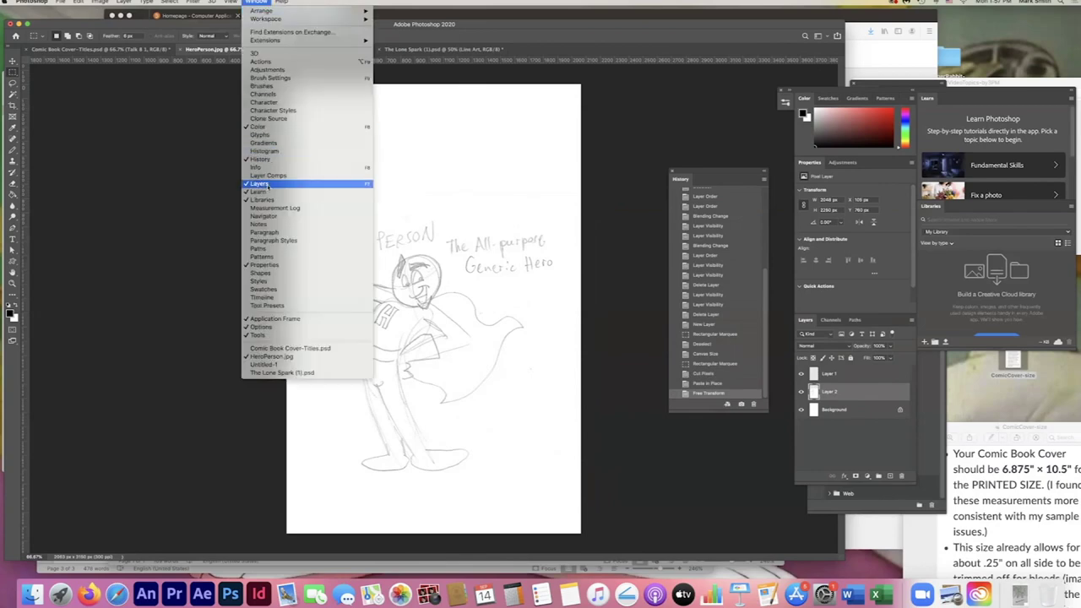
pyautogui.click(270, 2)
pyautogui.doubleClick(828, 392)
pyautogui.write('Rough Sketch')
pyautogui.press('Return')
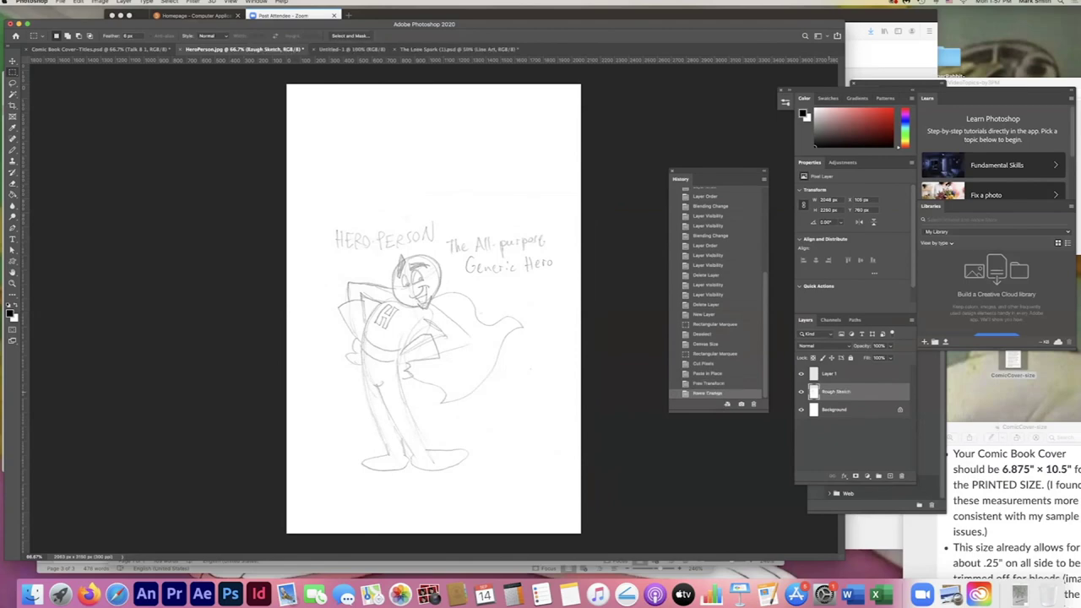
# Delete the unused Layer 1 above the Rough Sketch layer.
pyautogui.click(829, 375)
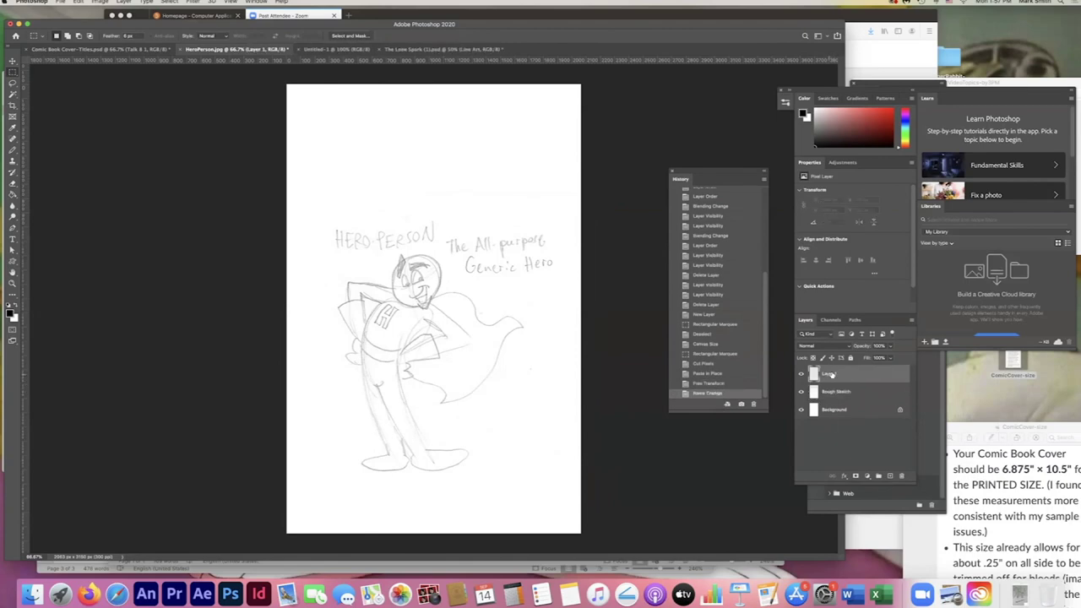
pyautogui.click(902, 478)
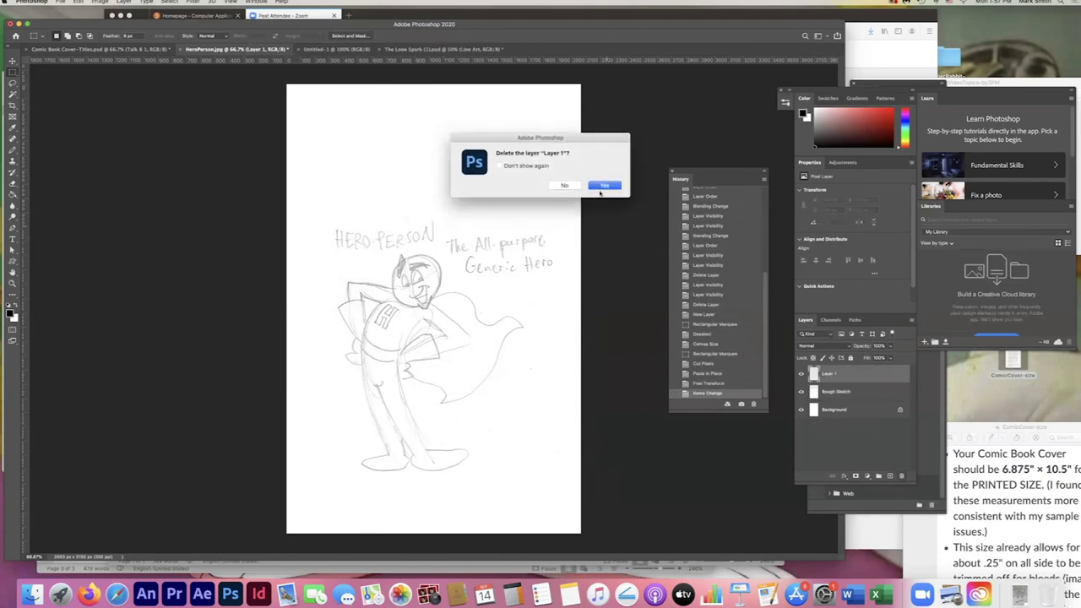
pyautogui.click(602, 186)
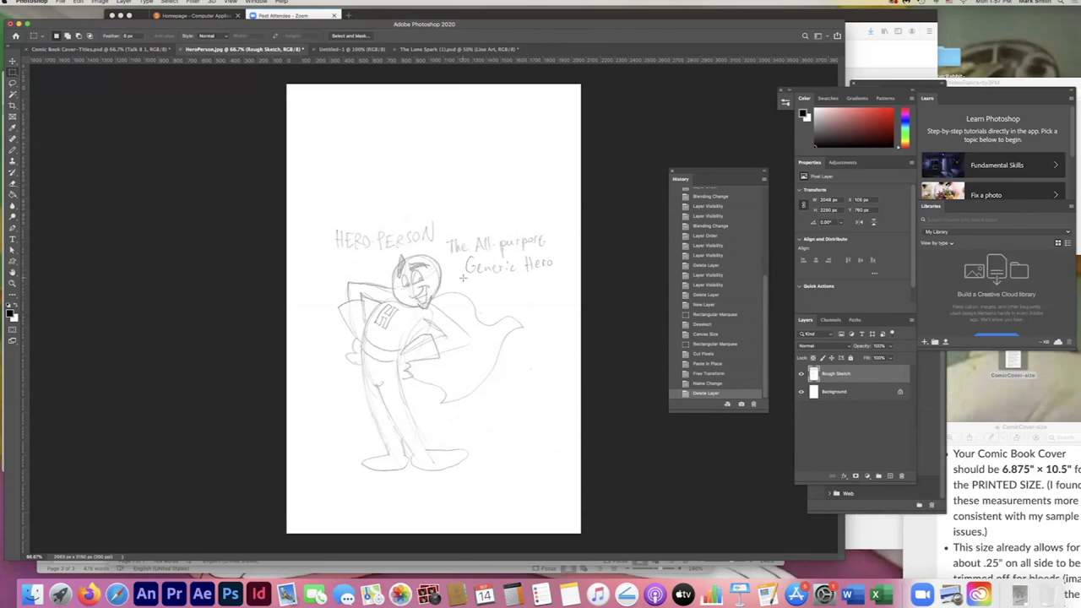
# Add a new layer above Rough Sketch and name it Line Art.
pyautogui.press('super+equal')
pyautogui.press('super+equal')
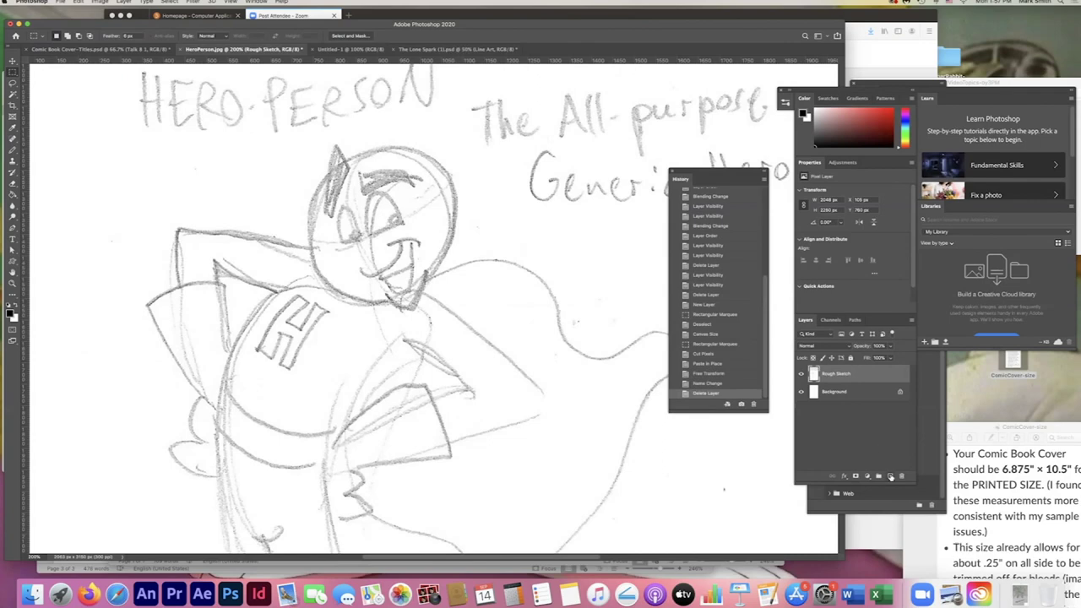
pyautogui.click(892, 478)
pyautogui.doubleClick(830, 374)
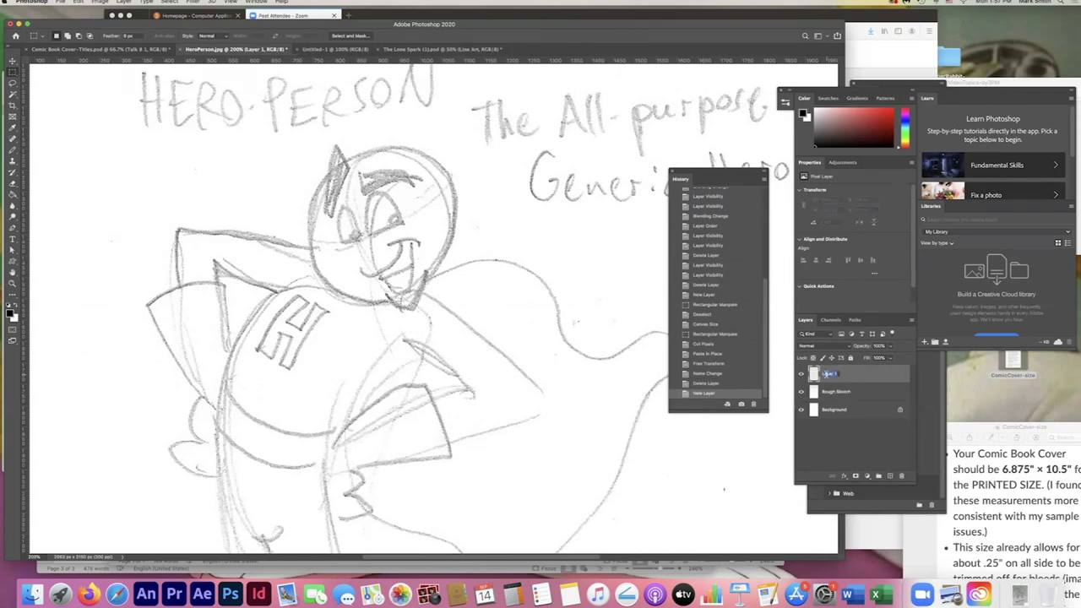
pyautogui.write('Line Art')
pyautogui.press('Return')
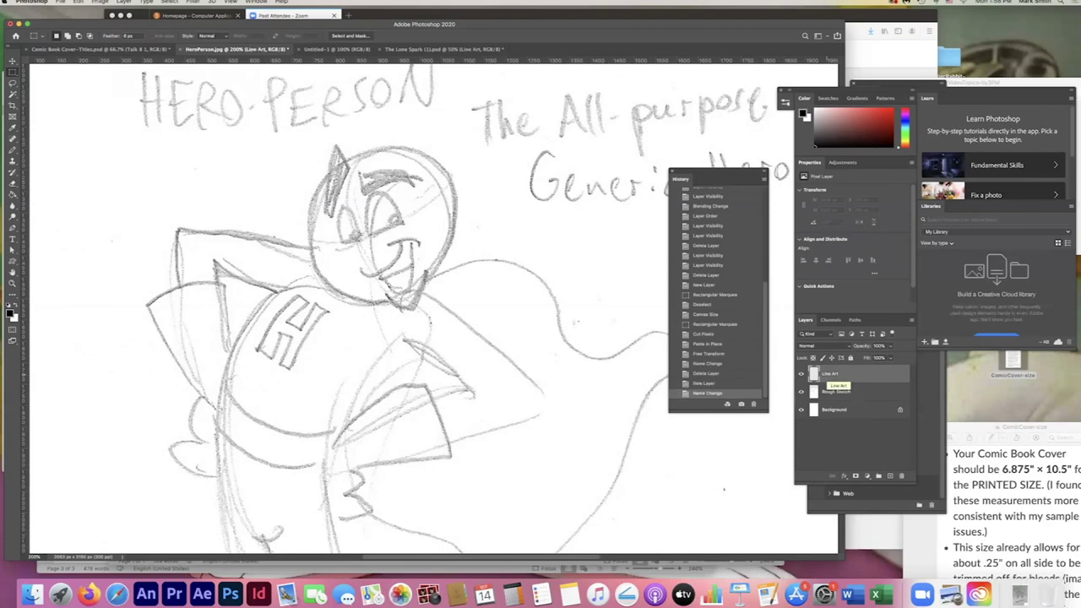
# Choose the KYLE Ultimate Pencil Hard brush preset, draw a test stroke across the hero's face, and undo it.
pyautogui.click(12, 152)
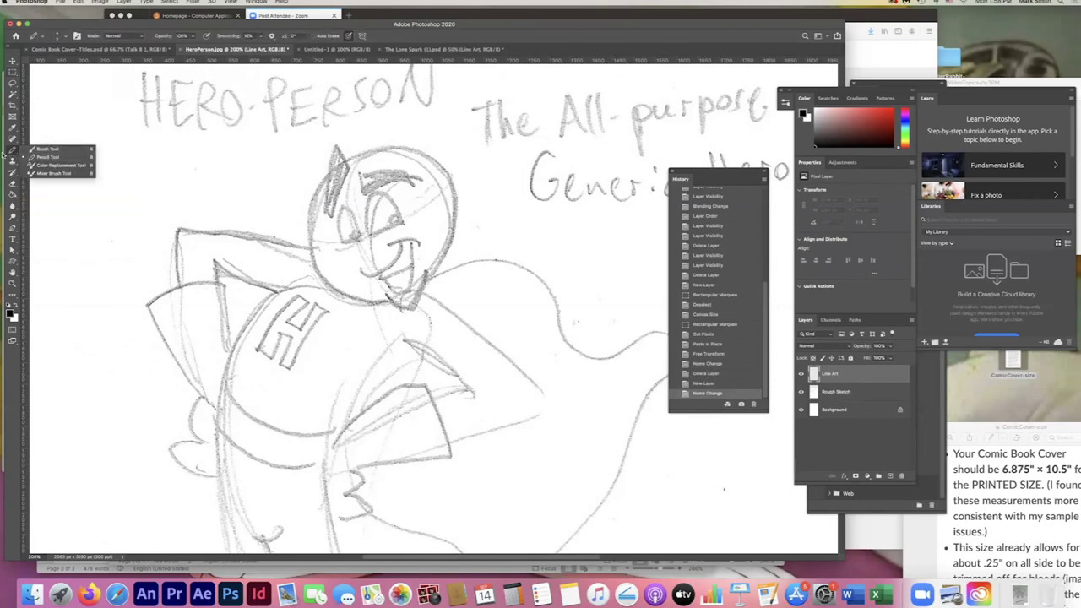
pyautogui.click(48, 150)
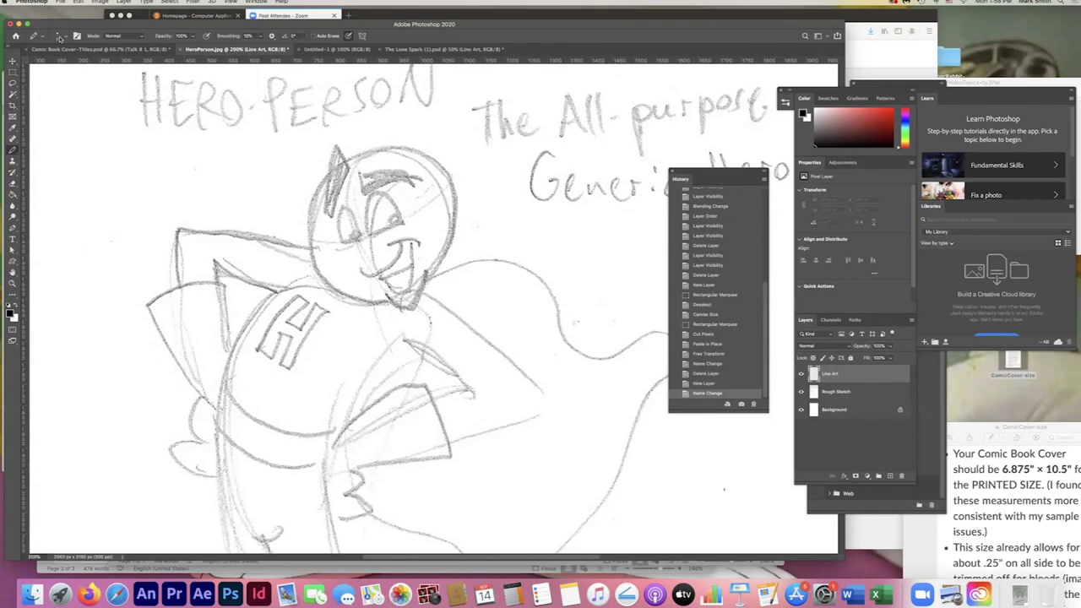
pyautogui.click(58, 37)
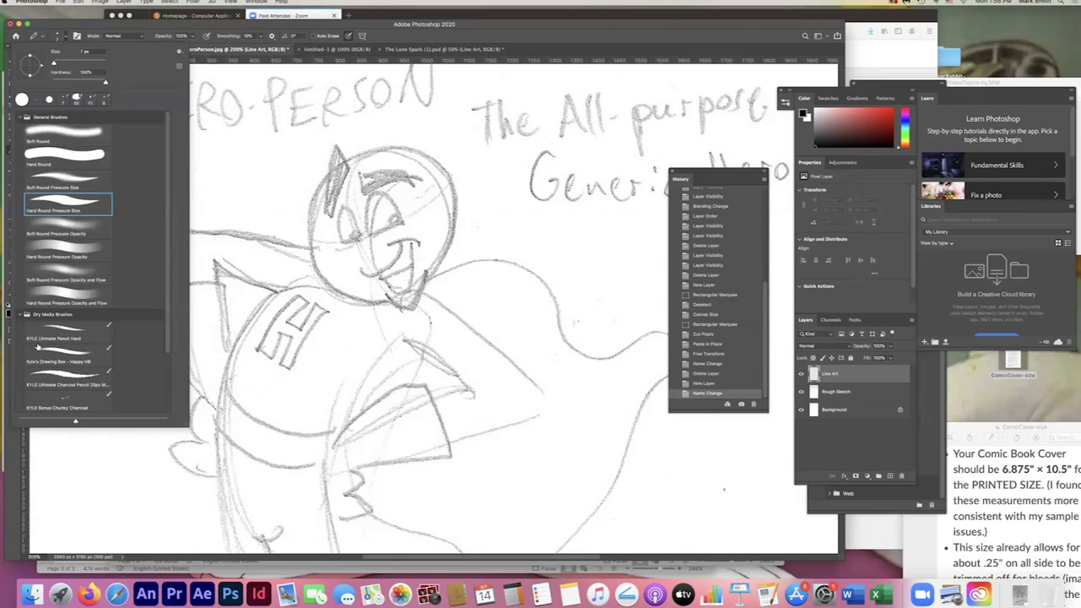
pyautogui.click(67, 334)
pyautogui.press('Return')
pyautogui.moveTo(377, 251)
pyautogui.mouseDown()
pyautogui.moveTo(470, 227)
pyautogui.moveTo(479, 204)
pyautogui.mouseUp()
pyautogui.press('super+z')
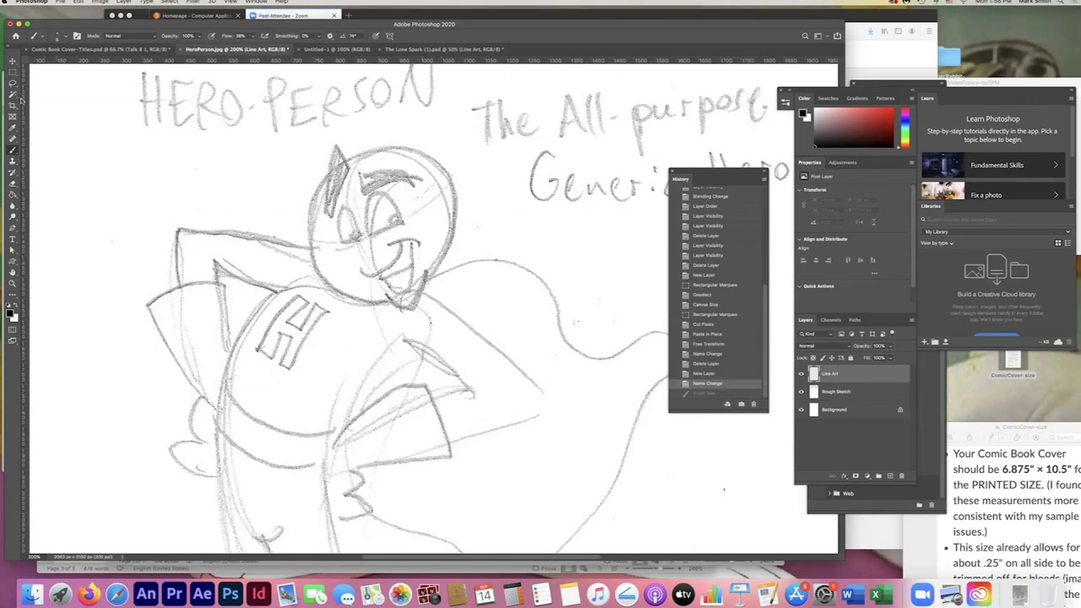
# Switch to the Pencil tool with the Hard Round Pressure Size brush, draw a test stroke across the face, and undo it.
pyautogui.click(13, 152)
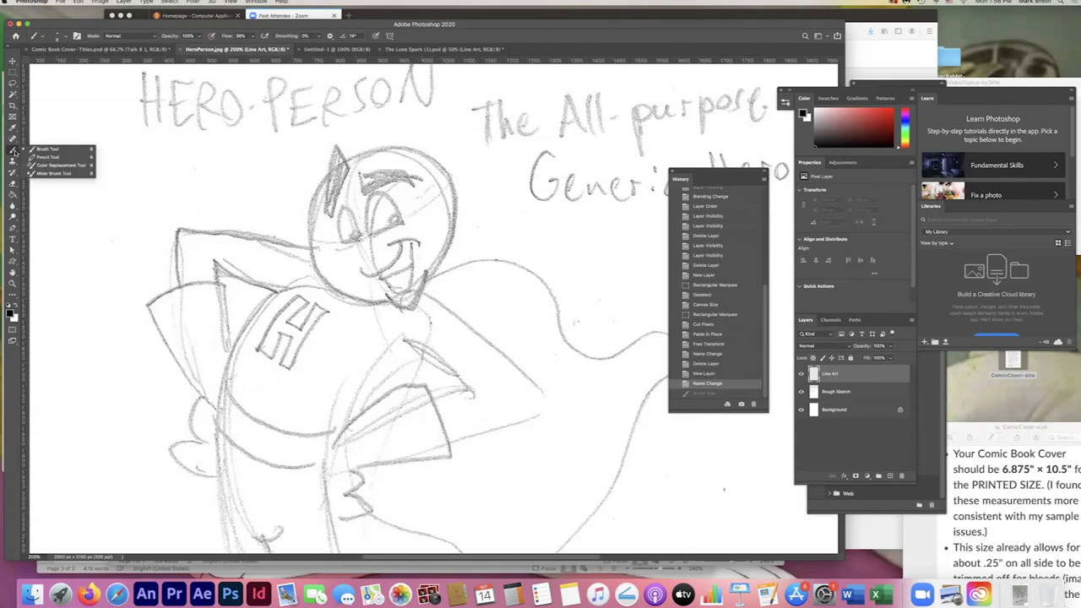
pyautogui.click(47, 157)
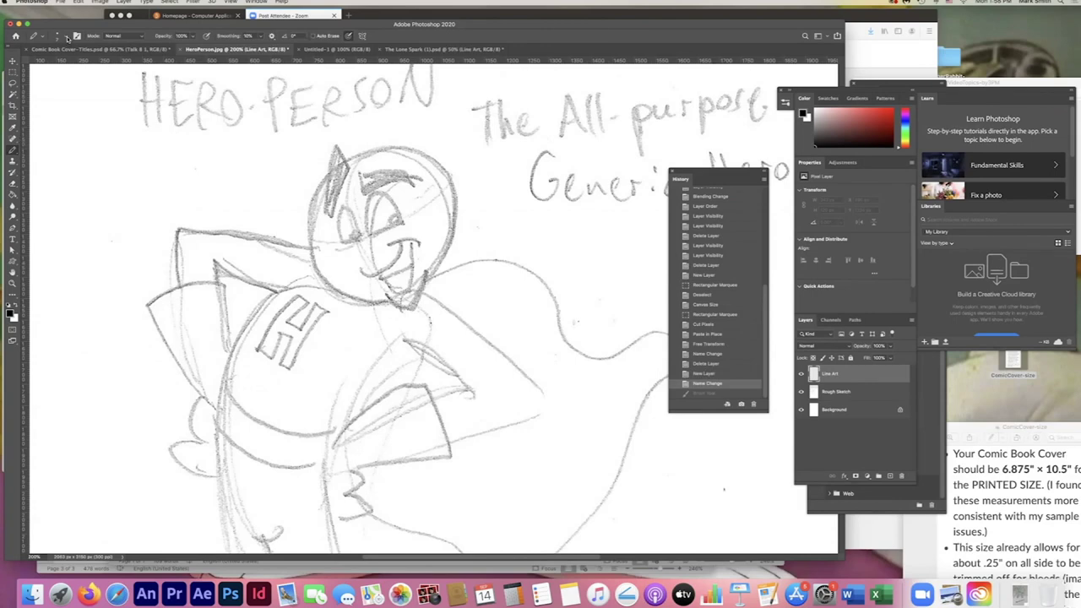
pyautogui.click(68, 39)
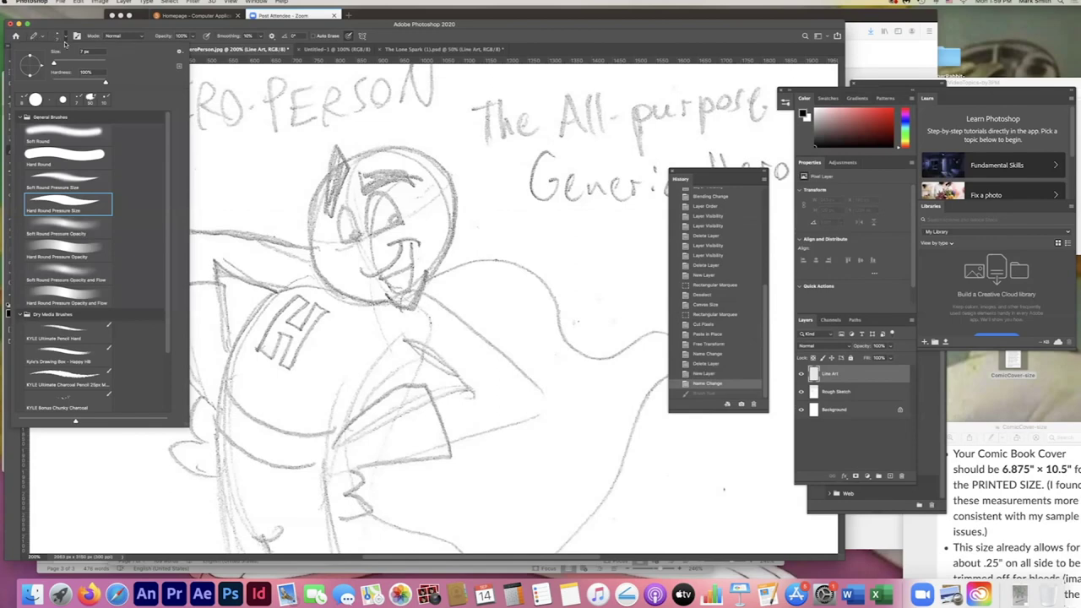
pyautogui.click(76, 202)
pyautogui.click(268, 53)
pyautogui.moveTo(260, 199)
pyautogui.mouseDown()
pyautogui.moveTo(316, 218)
pyautogui.moveTo(382, 184)
pyautogui.mouseUp()
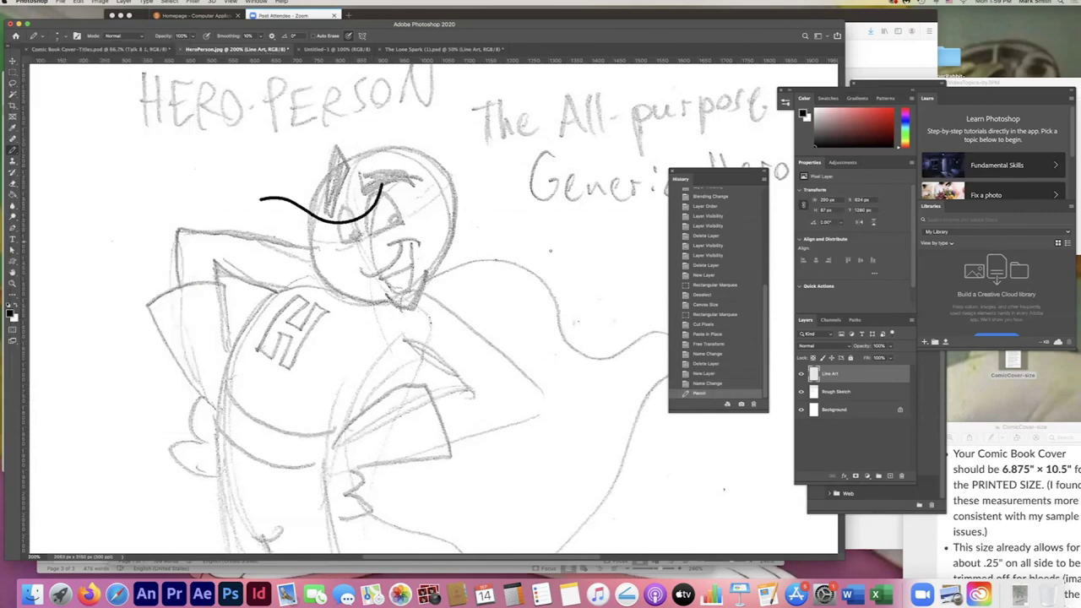
pyautogui.press('super+z')
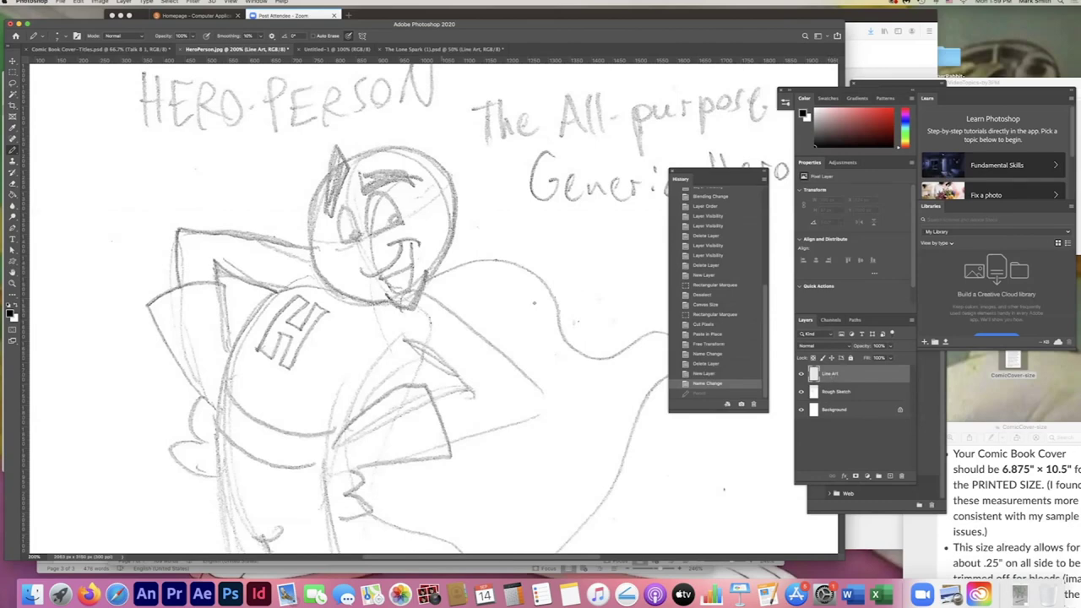
# Trace the hero's smiling mouth, chin and round head outline on the Line Art layer, undoing and redrawing misplaced strokes.
pyautogui.moveTo(358, 276)
pyautogui.mouseDown()
pyautogui.moveTo(388, 272)
pyautogui.moveTo(390, 248)
pyautogui.moveTo(410, 263)
pyautogui.moveTo(406, 296)
pyautogui.moveTo(385, 276)
pyautogui.moveTo(393, 308)
pyautogui.moveTo(424, 290)
pyautogui.mouseUp()
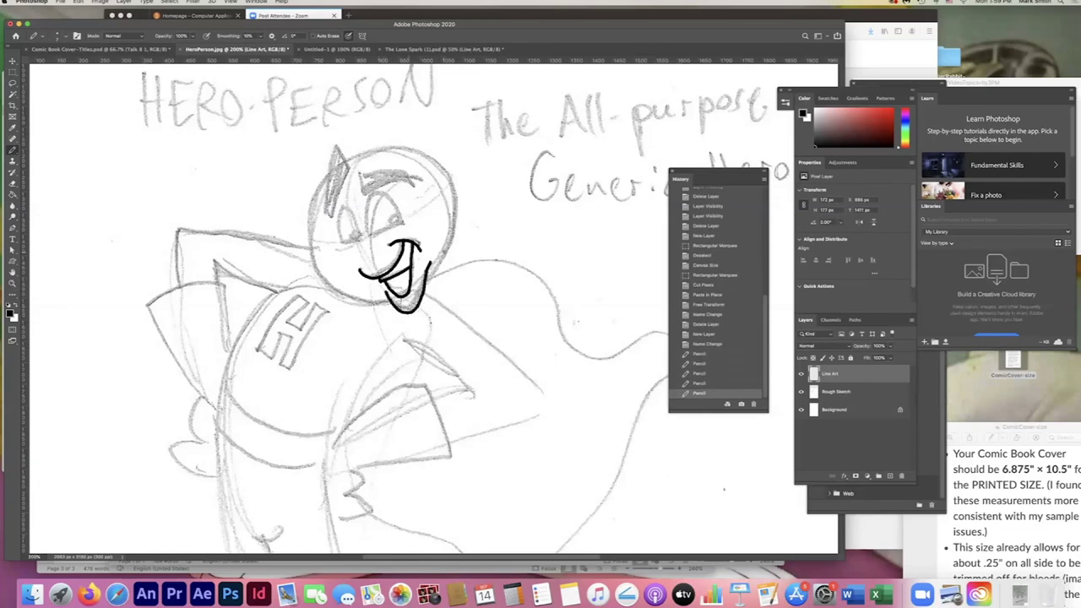
pyautogui.moveTo(431, 281)
pyautogui.mouseDown()
pyautogui.moveTo(447, 260)
pyautogui.moveTo(414, 156)
pyautogui.moveTo(391, 150)
pyautogui.moveTo(301, 234)
pyautogui.moveTo(318, 287)
pyautogui.moveTo(386, 296)
pyautogui.mouseUp()
pyautogui.press('cmd+z')
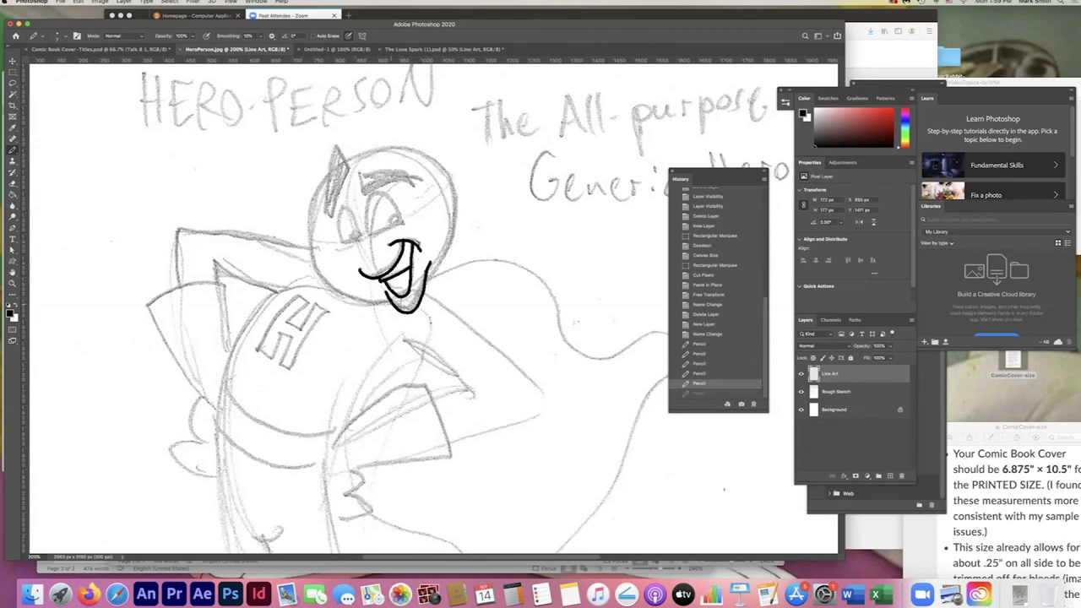
pyautogui.moveTo(392, 303)
pyautogui.mouseDown()
pyautogui.moveTo(326, 282)
pyautogui.moveTo(311, 246)
pyautogui.moveTo(425, 150)
pyautogui.moveTo(452, 174)
pyautogui.moveTo(429, 267)
pyautogui.mouseUp()
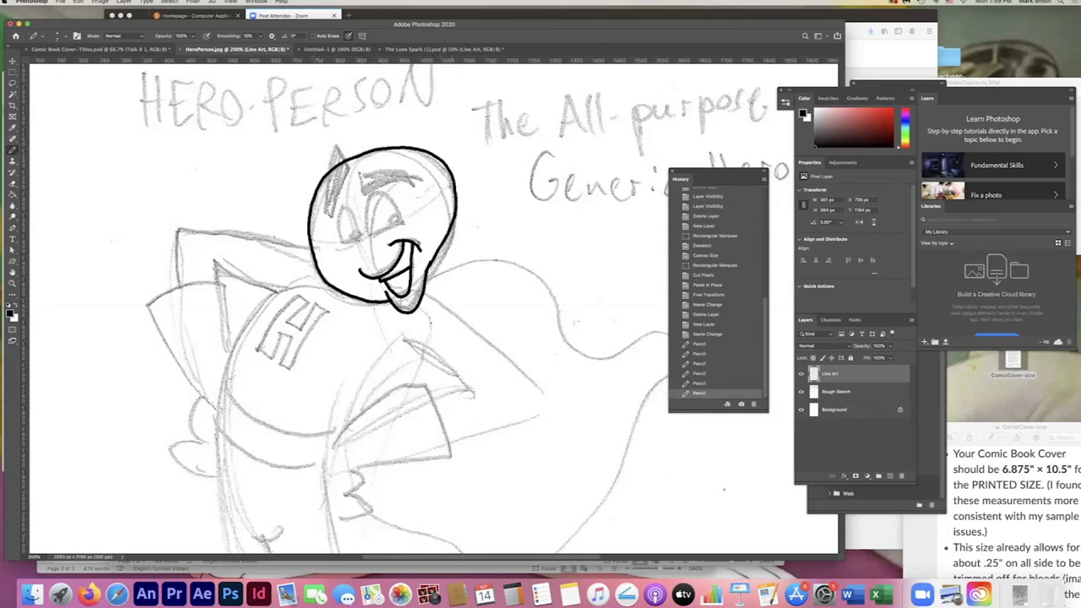
pyautogui.press('cmd+z')
pyautogui.moveTo(392, 303)
pyautogui.mouseDown()
pyautogui.moveTo(319, 279)
pyautogui.moveTo(392, 147)
pyautogui.moveTo(438, 160)
pyautogui.moveTo(457, 223)
pyautogui.moveTo(433, 277)
pyautogui.moveTo(394, 309)
pyautogui.mouseUp()
# Trace the pointed hair tuft, the eyebrow and both eyes with pupils, undoing the stray stroke beside the head.
pyautogui.moveTo(326, 213)
pyautogui.mouseDown()
pyautogui.moveTo(335, 142)
pyautogui.moveTo(348, 174)
pyautogui.moveTo(329, 216)
pyautogui.mouseUp()
pyautogui.moveTo(357, 169)
pyautogui.mouseDown()
pyautogui.moveTo(411, 176)
pyautogui.moveTo(415, 185)
pyautogui.moveTo(362, 174)
pyautogui.mouseUp()
pyautogui.moveTo(373, 233)
pyautogui.mouseDown()
pyautogui.moveTo(368, 224)
pyautogui.moveTo(404, 222)
pyautogui.moveTo(372, 235)
pyautogui.moveTo(404, 215)
pyautogui.mouseUp()
pyautogui.moveTo(347, 245)
pyautogui.mouseDown()
pyautogui.moveTo(339, 212)
pyautogui.moveTo(360, 227)
pyautogui.moveTo(357, 244)
pyautogui.moveTo(341, 243)
pyautogui.mouseUp()
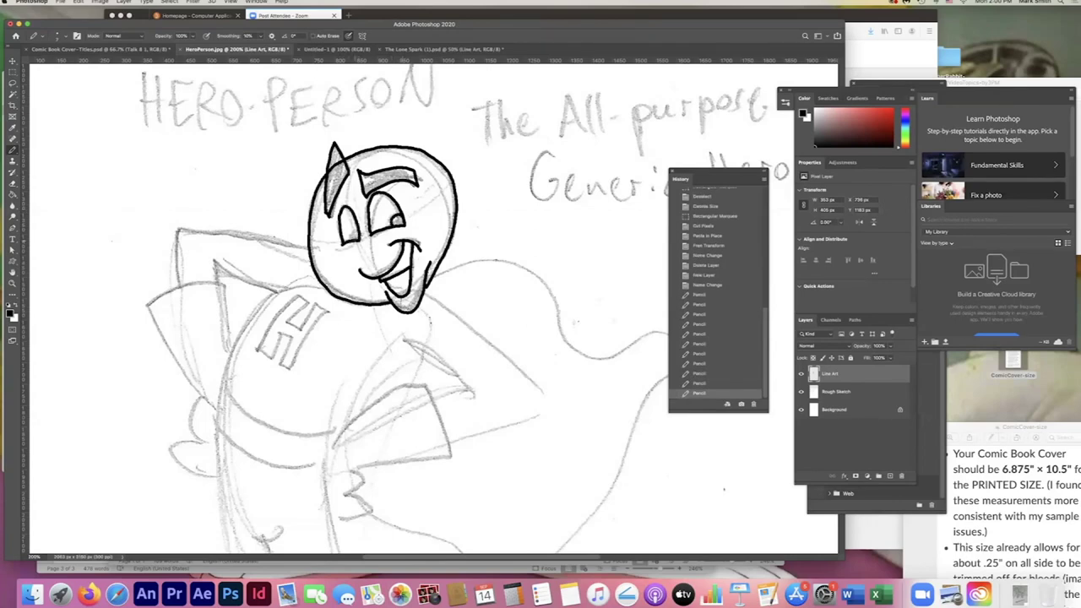
pyautogui.moveTo(454, 230); pyautogui.dragTo(456, 299)
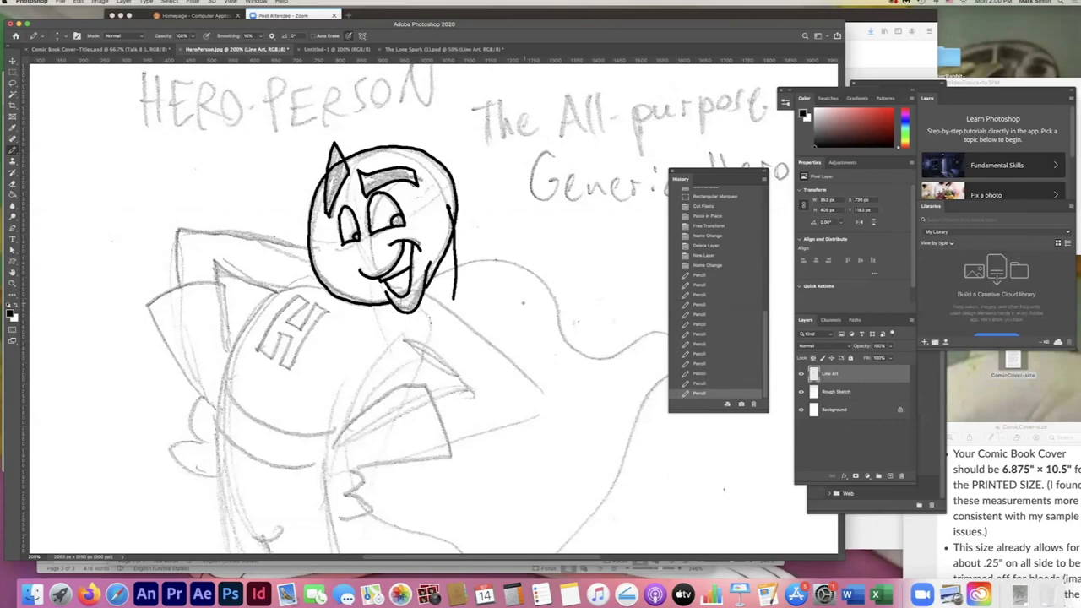
pyautogui.press('super+z')
# Trace the bent arm behind the head with its flared glove, and the torso's outer curve, undoing the misplaced arm stroke.
pyautogui.scroll(-5, 460, 256)
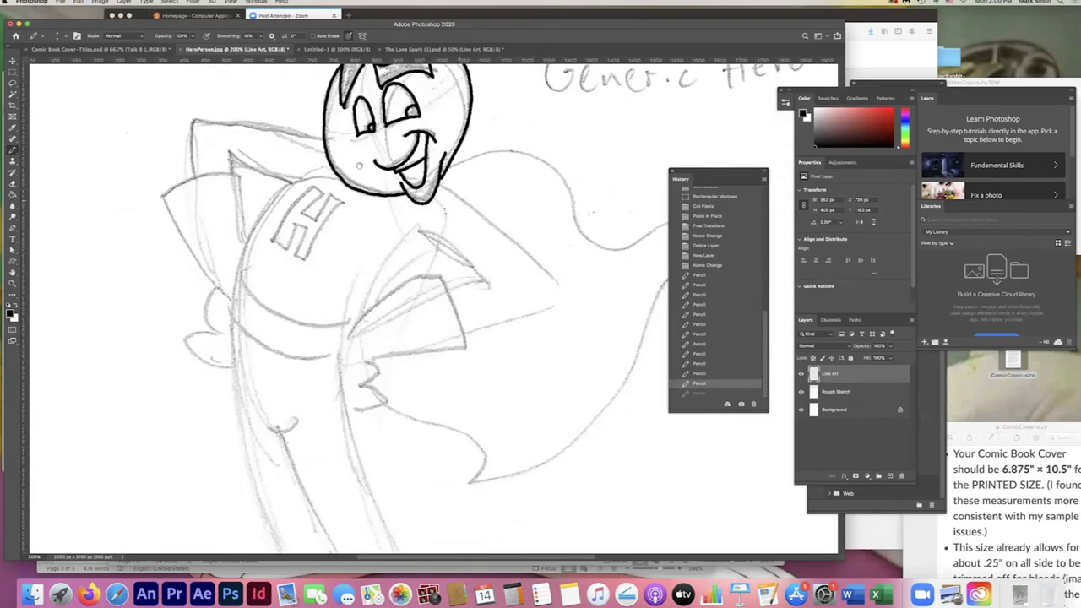
pyautogui.moveTo(324, 137); pyautogui.dragTo(196, 108)
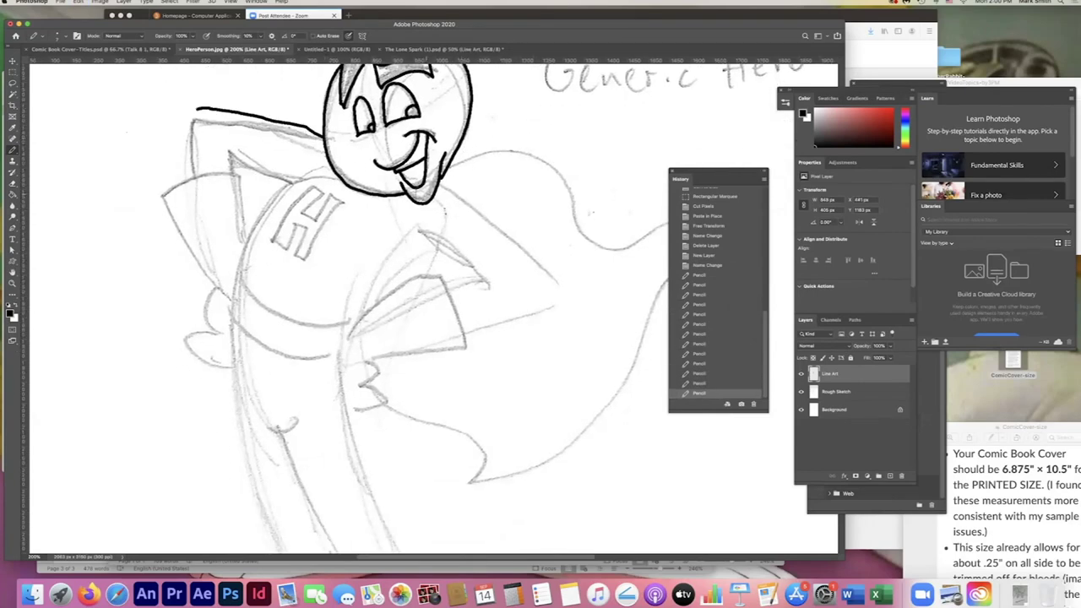
pyautogui.press('super+z')
pyautogui.moveTo(326, 137)
pyautogui.mouseDown()
pyautogui.moveTo(192, 127)
pyautogui.moveTo(195, 165)
pyautogui.moveTo(296, 181)
pyautogui.mouseUp()
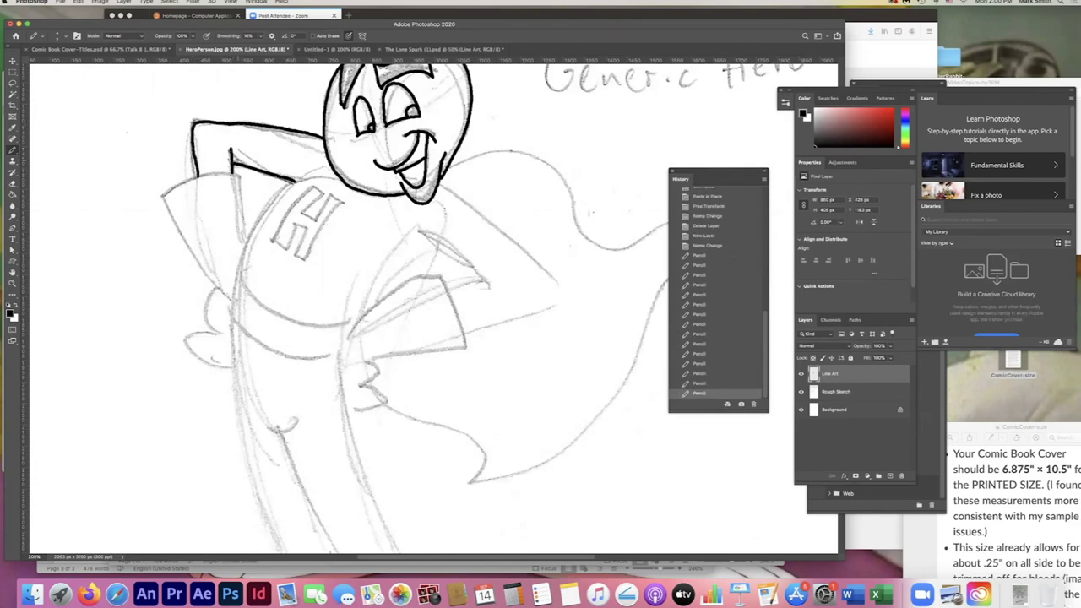
pyautogui.moveTo(245, 247)
pyautogui.mouseDown()
pyautogui.moveTo(237, 196)
pyautogui.moveTo(205, 177)
pyautogui.moveTo(163, 203)
pyautogui.moveTo(218, 292)
pyautogui.moveTo(194, 358)
pyautogui.moveTo(233, 368)
pyautogui.moveTo(245, 256)
pyautogui.moveTo(320, 167)
pyautogui.mouseUp()
# Trace the other arm on the cape side, including its elbow, flared glove and fist on the hip.
pyautogui.moveTo(358, 320); pyautogui.dragTo(435, 232)
pyautogui.moveTo(446, 286)
pyautogui.mouseDown()
pyautogui.moveTo(447, 247)
pyautogui.moveTo(422, 229)
pyautogui.mouseUp()
pyautogui.press('super+minus')
pyautogui.scroll(-3, 423, 304)
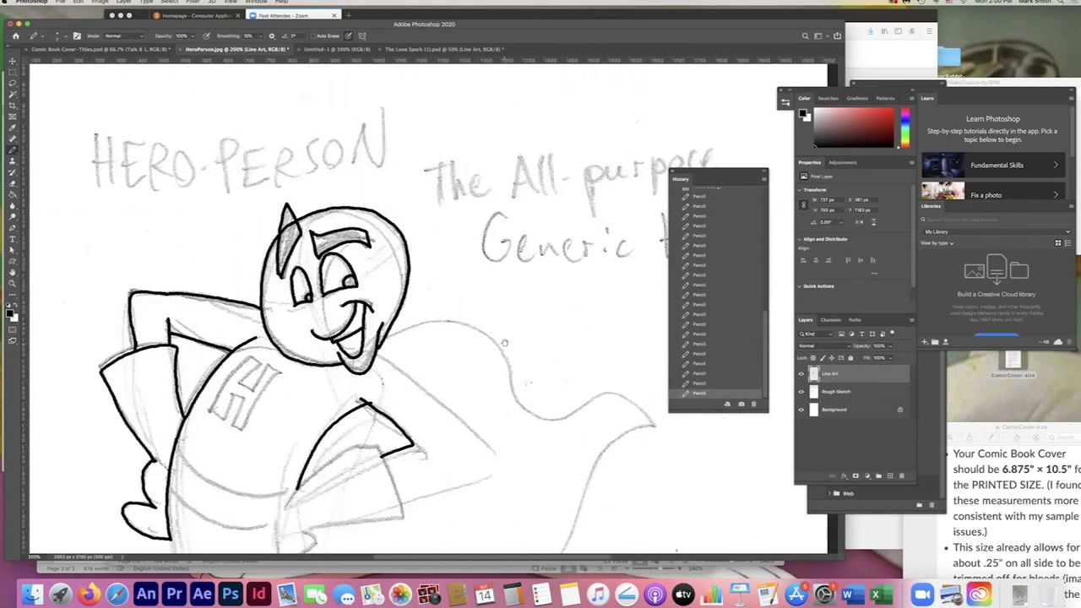
pyautogui.press('super+equal')
pyautogui.moveTo(464, 145)
pyautogui.mouseDown()
pyautogui.moveTo(534, 196)
pyautogui.moveTo(518, 284)
pyautogui.moveTo(486, 290)
pyautogui.moveTo(488, 310)
pyautogui.moveTo(458, 235)
pyautogui.moveTo(427, 244)
pyautogui.moveTo(376, 287)
pyautogui.moveTo(362, 359)
pyautogui.moveTo(389, 347)
pyautogui.moveTo(390, 324)
pyautogui.moveTo(490, 309)
pyautogui.mouseUp()
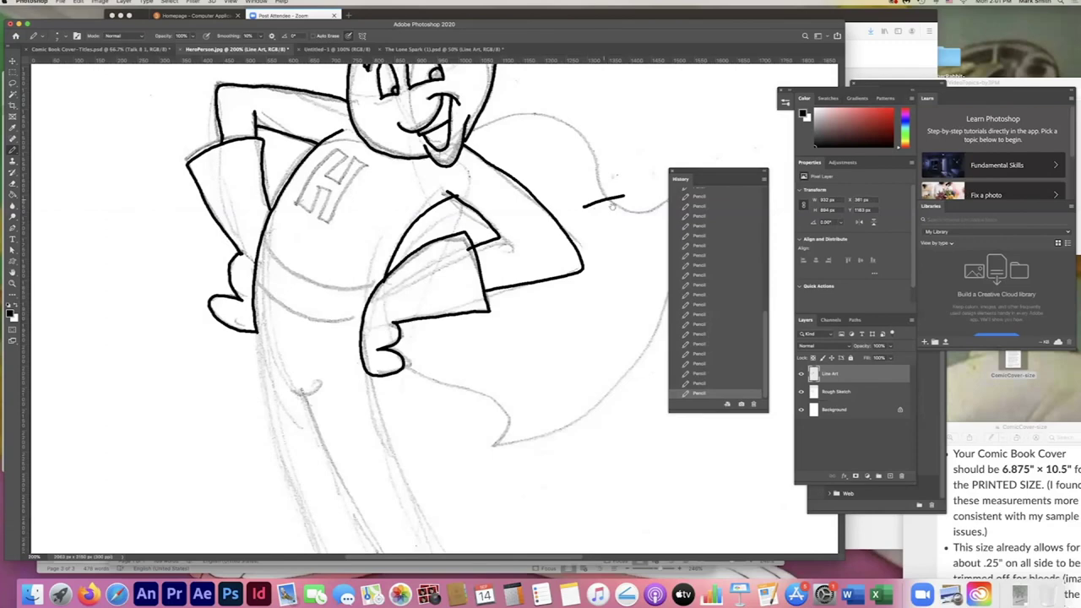
# Undo the stray stroke near the cape and trace the flowing cape's outline from the neck around to the fist.
pyautogui.moveTo(467, 316)
pyautogui.mouseDown()
pyautogui.moveTo(619, 295)
pyautogui.moveTo(482, 284)
pyautogui.moveTo(496, 266)
pyautogui.mouseUp()
pyautogui.press('super+z')
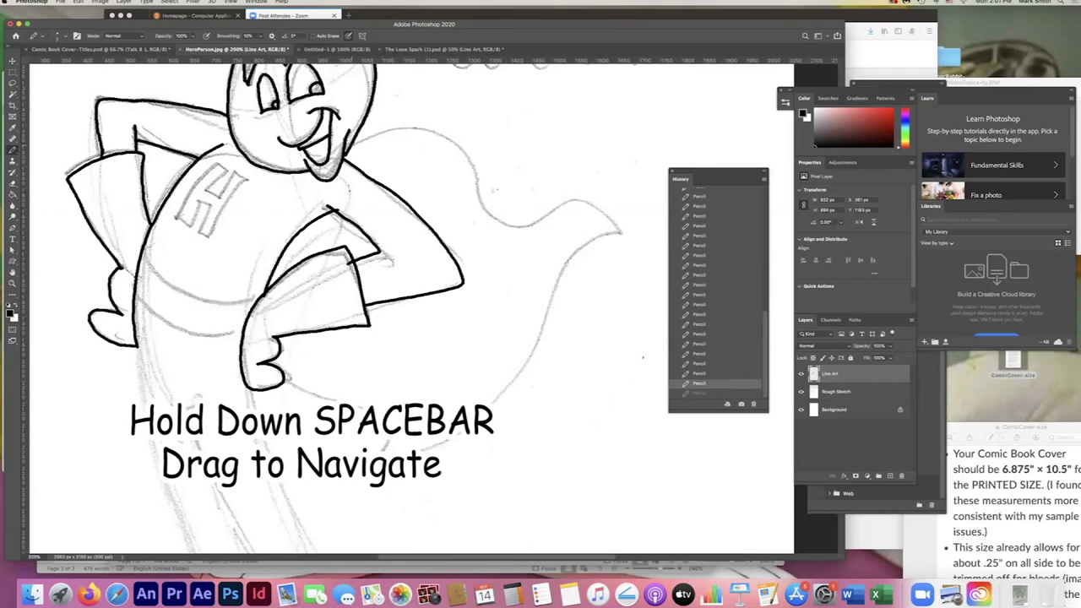
pyautogui.moveTo(349, 142)
pyautogui.mouseDown()
pyautogui.moveTo(473, 169)
pyautogui.moveTo(627, 237)
pyautogui.moveTo(568, 274)
pyautogui.moveTo(492, 395)
pyautogui.moveTo(384, 452)
pyautogui.mouseUp()
pyautogui.moveTo(370, 405); pyautogui.dragTo(281, 391)
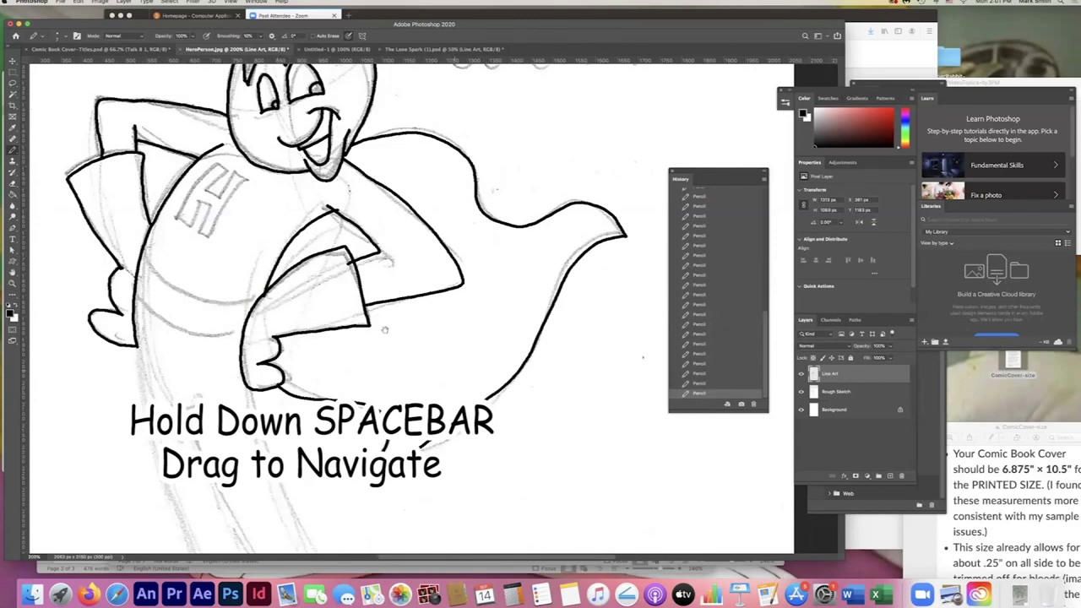
# Trace the H emblem on the chest and the curved belt lines at the waist, undoing misplaced strokes.
pyautogui.press('space')
pyautogui.moveTo(284, 292)
pyautogui.mouseDown()
pyautogui.moveTo(460, 293)
pyautogui.moveTo(399, 293)
pyautogui.mouseUp()
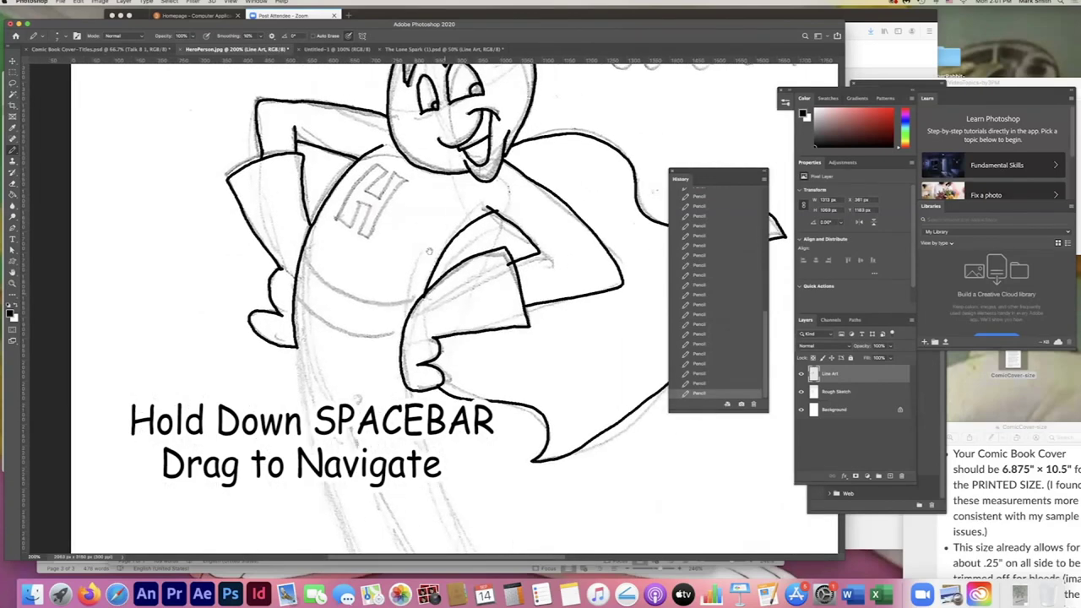
pyautogui.moveTo(341, 216)
pyautogui.mouseDown()
pyautogui.moveTo(371, 164)
pyautogui.moveTo(382, 196)
pyautogui.moveTo(412, 179)
pyautogui.moveTo(371, 241)
pyautogui.moveTo(357, 233)
pyautogui.moveTo(372, 206)
pyautogui.moveTo(336, 223)
pyautogui.mouseUp()
pyautogui.moveTo(300, 255)
pyautogui.mouseDown()
pyautogui.moveTo(363, 301)
pyautogui.moveTo(422, 296)
pyautogui.mouseUp()
pyautogui.moveTo(296, 294)
pyautogui.mouseDown()
pyautogui.moveTo(363, 334)
pyautogui.moveTo(397, 287)
pyautogui.moveTo(427, 389)
pyautogui.mouseUp()
pyautogui.hotkey('ctrl', 'z')
pyautogui.moveTo(409, 305); pyautogui.dragTo(419, 297)
pyautogui.hotkey('ctrl', 'z')
# Trace the crotch crease and the leg farther from the cape with its shoe, undoing the last inner leg line.
pyautogui.moveTo(422, 338); pyautogui.dragTo(412, 123)
pyautogui.moveTo(280, 129)
pyautogui.mouseDown()
pyautogui.moveTo(350, 399)
pyautogui.moveTo(304, 455)
pyautogui.moveTo(398, 452)
pyautogui.moveTo(403, 384)
pyautogui.moveTo(390, 332)
pyautogui.mouseUp()
pyautogui.moveTo(319, 197)
pyautogui.mouseDown()
pyautogui.moveTo(367, 207)
pyautogui.moveTo(403, 363)
pyautogui.mouseUp()
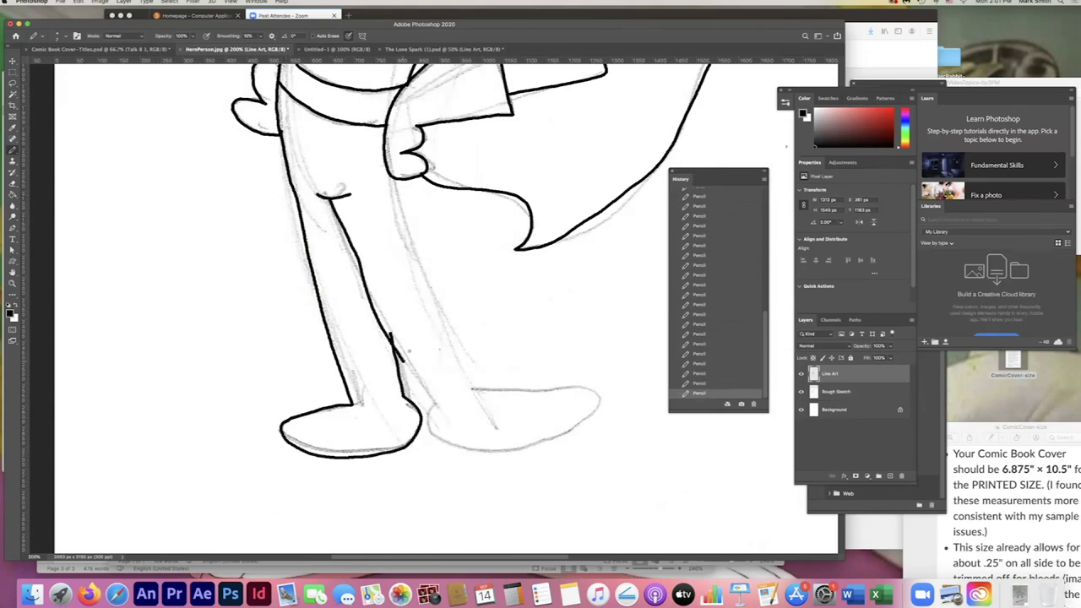
pyautogui.press('super+z')
pyautogui.moveTo(331, 197)
pyautogui.mouseDown()
pyautogui.moveTo(427, 412)
pyautogui.moveTo(607, 465)
pyautogui.moveTo(540, 409)
pyautogui.moveTo(459, 387)
pyautogui.mouseUp()
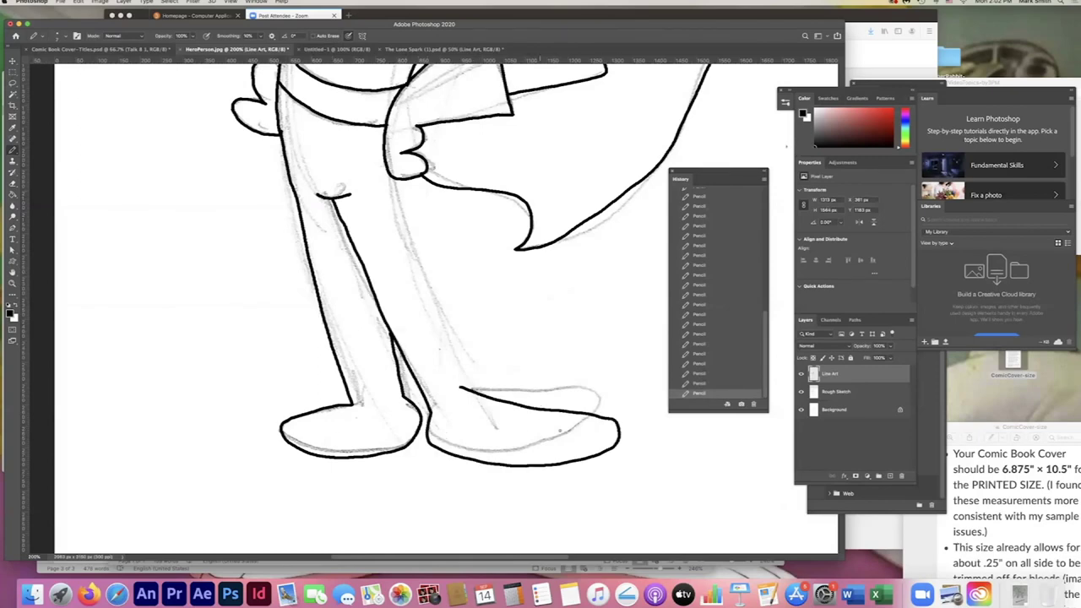
pyautogui.press('super+z')
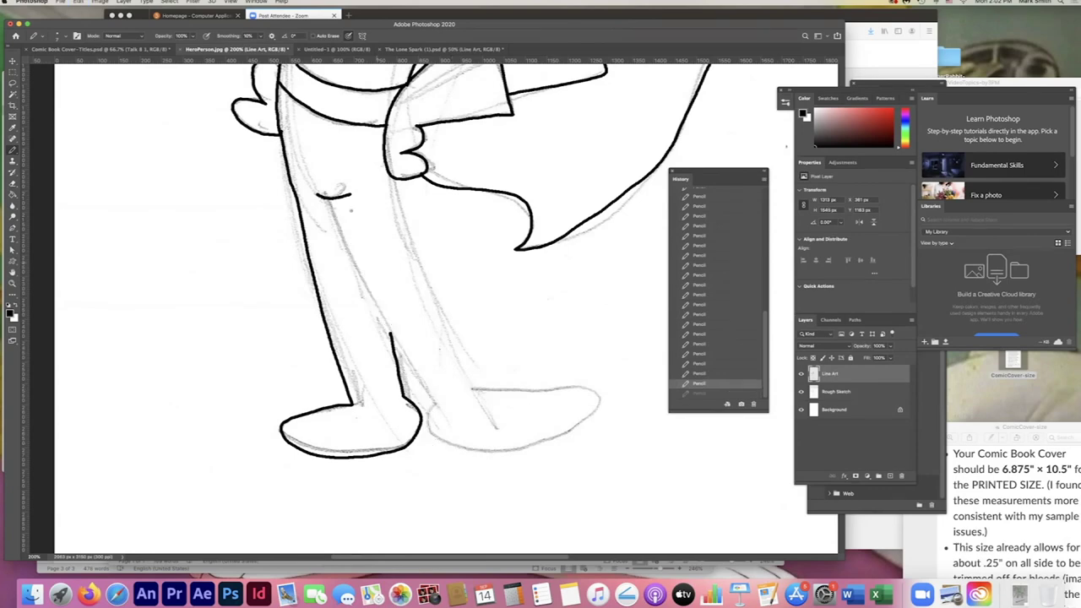
pyautogui.moveTo(340, 198); pyautogui.dragTo(435, 404)
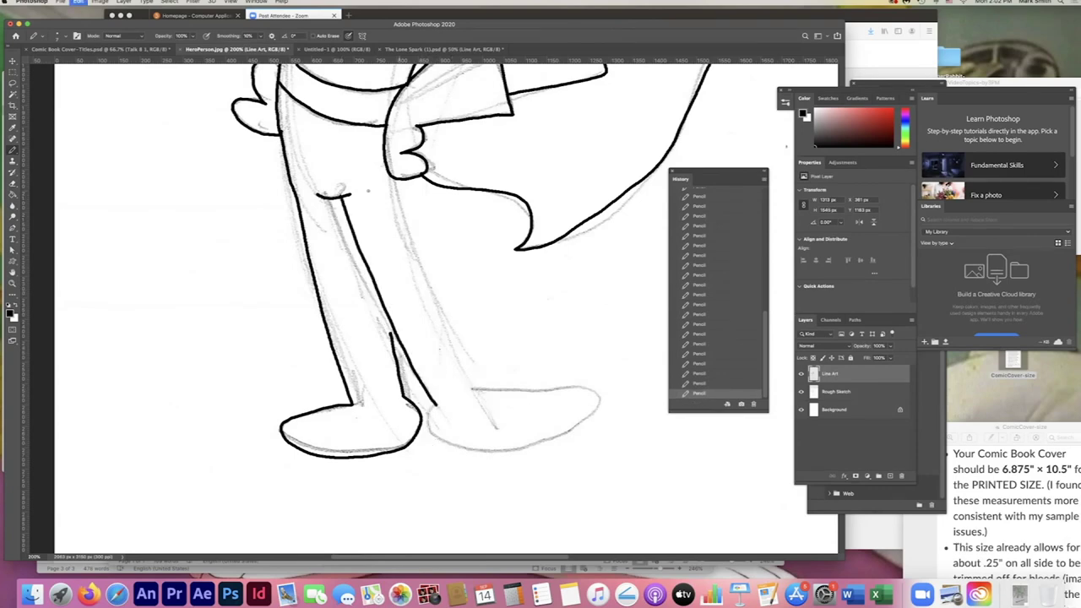
pyautogui.press('super+z')
# Trace the leg on the cape side with its inner line, long shoe and outer line up to the fist.
pyautogui.moveTo(330, 199)
pyautogui.mouseDown()
pyautogui.moveTo(377, 313)
pyautogui.moveTo(437, 408)
pyautogui.moveTo(429, 428)
pyautogui.moveTo(499, 456)
pyautogui.moveTo(555, 454)
pyautogui.moveTo(595, 431)
pyautogui.moveTo(549, 398)
pyautogui.moveTo(463, 383)
pyautogui.mouseUp()
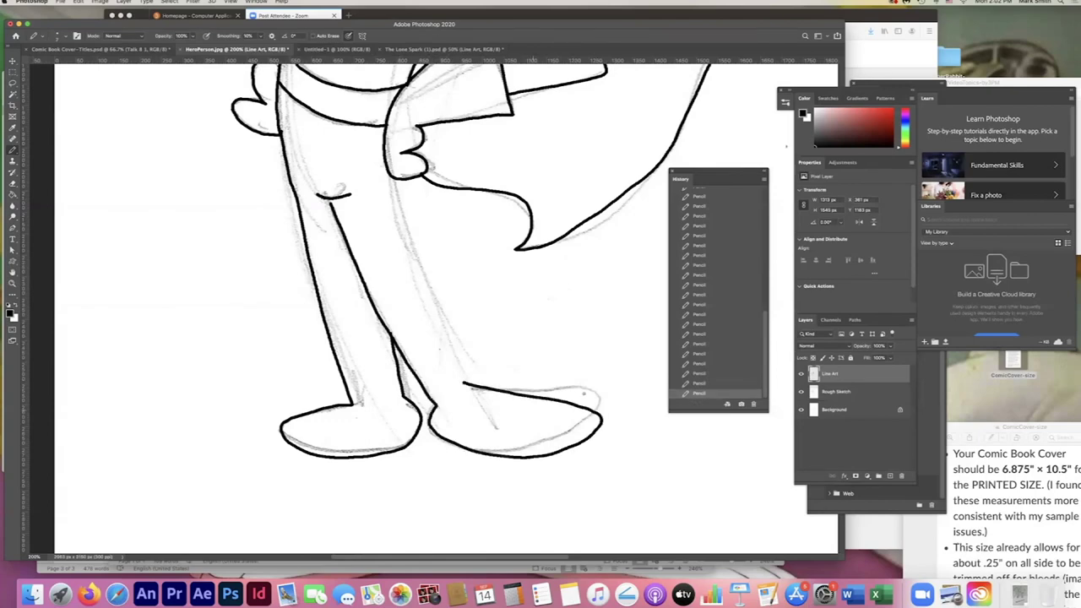
pyautogui.moveTo(445, 338); pyautogui.dragTo(465, 382)
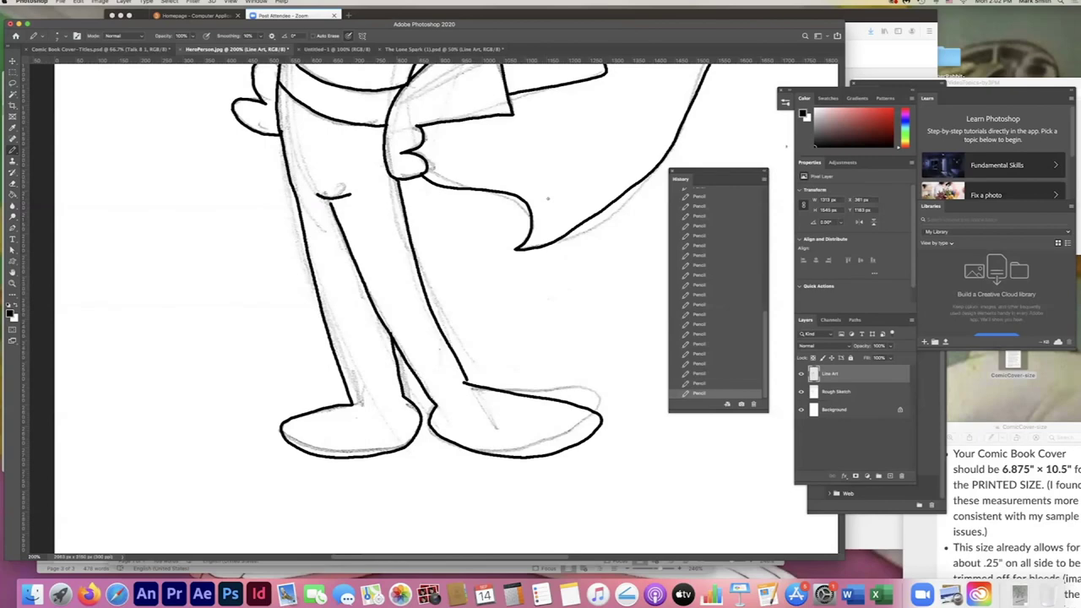
# Check the whole figure's line art by hiding the Rough Sketch layer and showing it again.
pyautogui.moveTo(569, 169)
pyautogui.mouseDown()
pyautogui.moveTo(487, 259)
pyautogui.moveTo(429, 392)
pyautogui.moveTo(412, 477)
pyautogui.mouseUp()
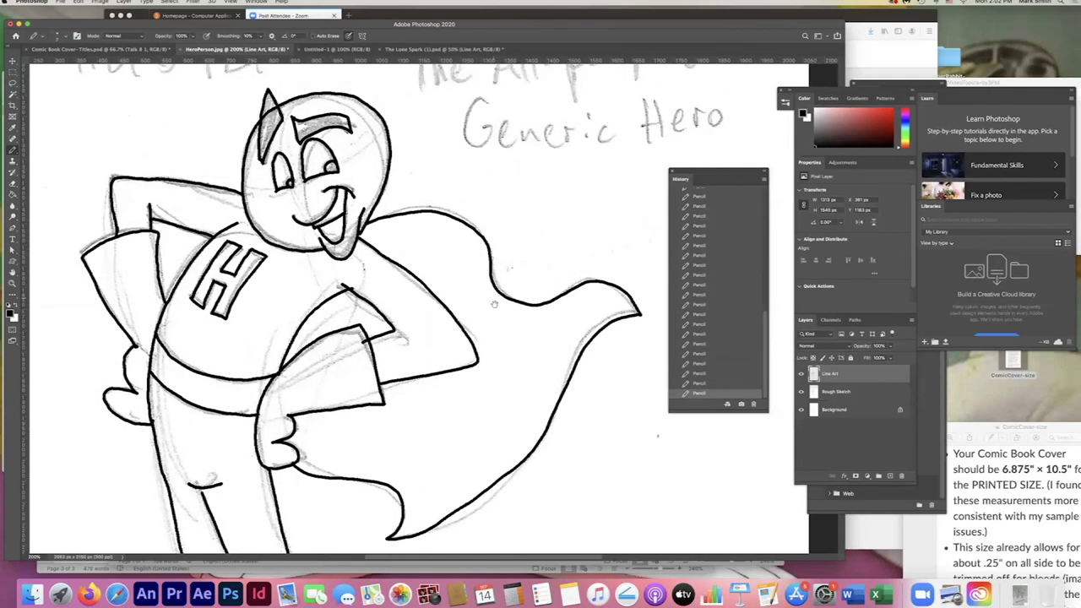
pyautogui.press('super+minus')
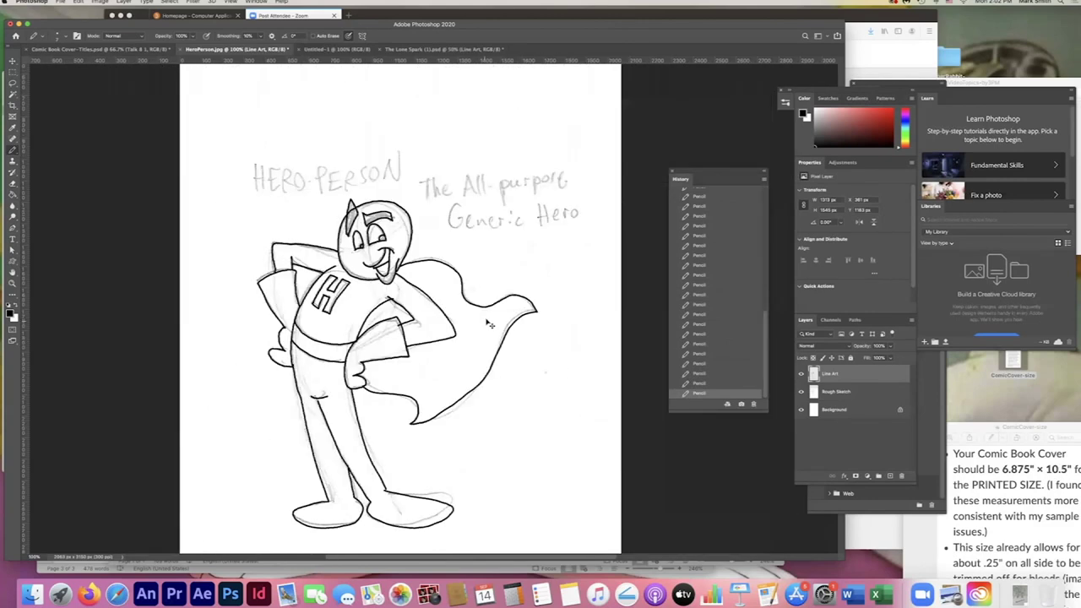
pyautogui.click(801, 392)
pyautogui.click(802, 393)
pyautogui.click(803, 393)
pyautogui.click(803, 393)
# Pencil a small X inside the hair tuft and another inside the eyebrow to mark them for black fill.
pyautogui.click(12, 195)
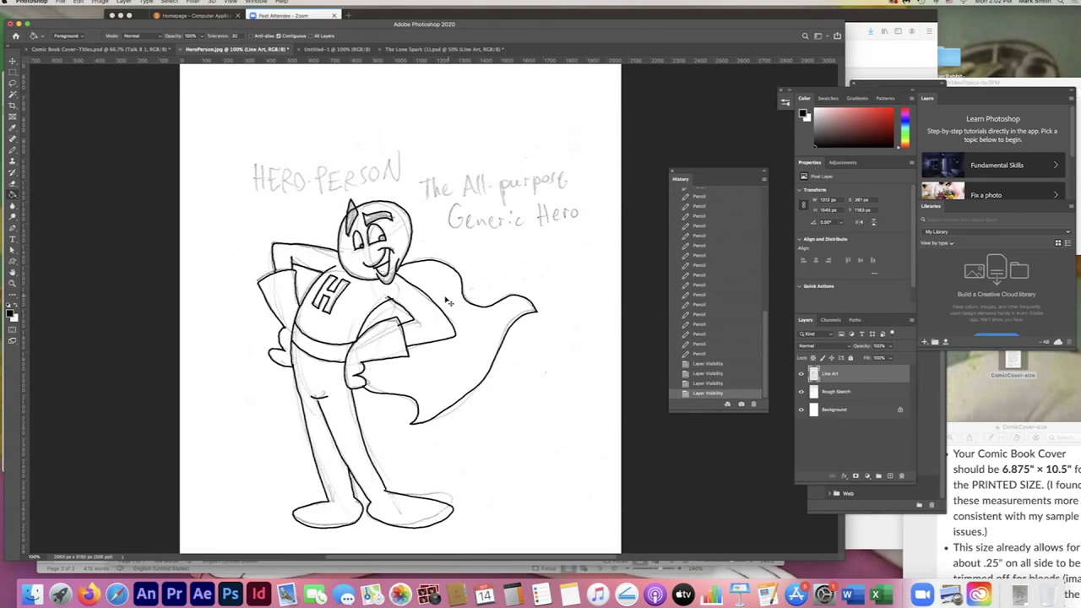
pyautogui.scroll(5, 454, 300)
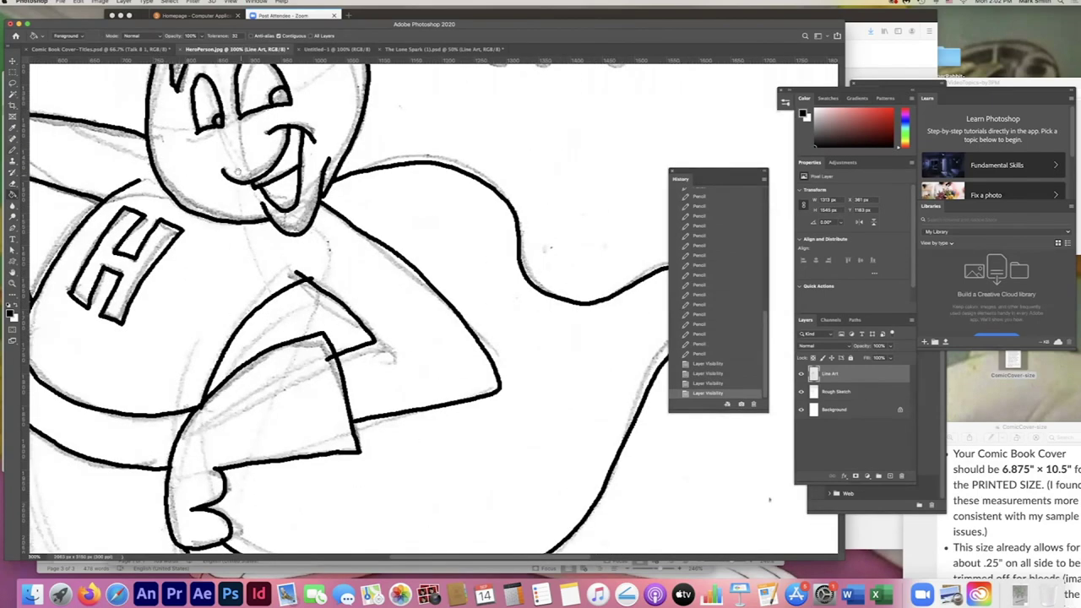
pyautogui.scroll(-3, 337, 275)
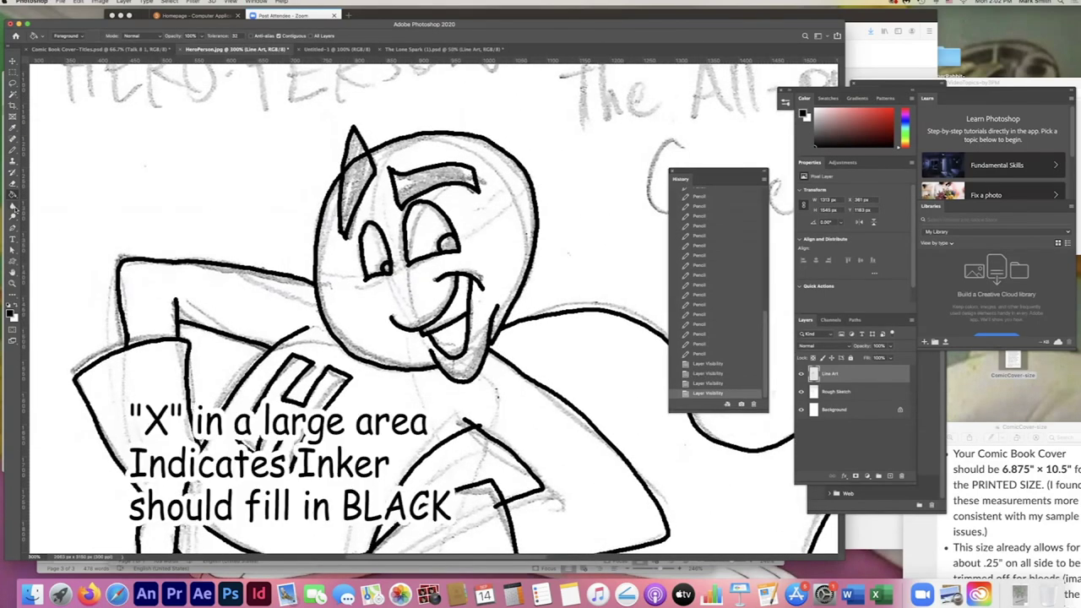
pyautogui.click(12, 152)
pyautogui.moveTo(349, 167); pyautogui.dragTo(362, 181)
pyautogui.moveTo(350, 183)
pyautogui.mouseDown()
pyautogui.moveTo(365, 163)
pyautogui.moveTo(419, 188)
pyautogui.mouseUp()
pyautogui.moveTo(406, 188); pyautogui.dragTo(419, 175)
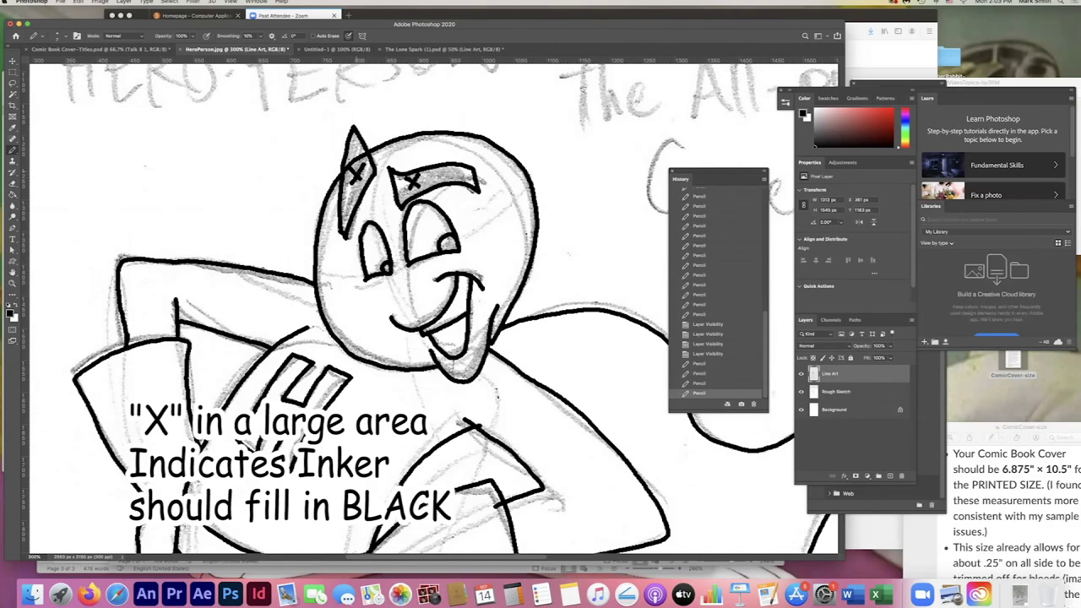
pyautogui.keyDown('super'); pyautogui.click(359, 174); pyautogui.keyUp('super')
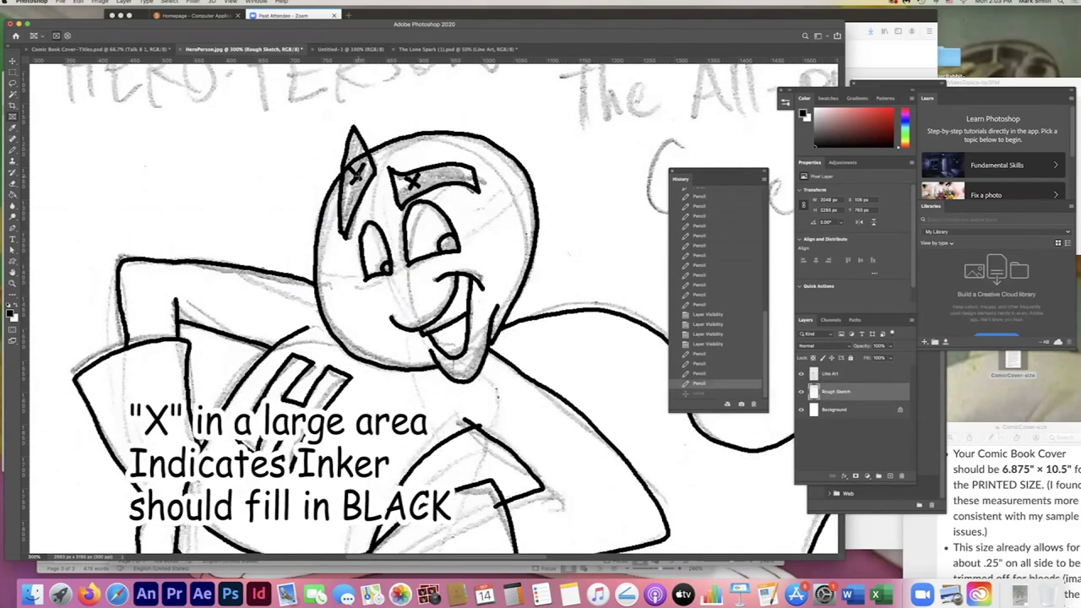
pyautogui.click(13, 195)
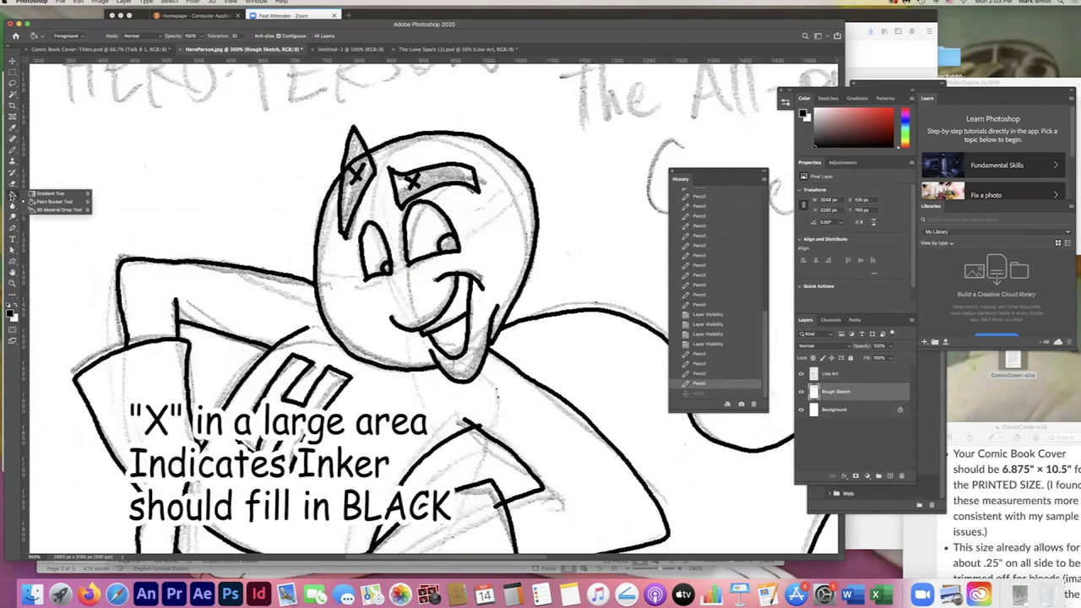
pyautogui.click(364, 186)
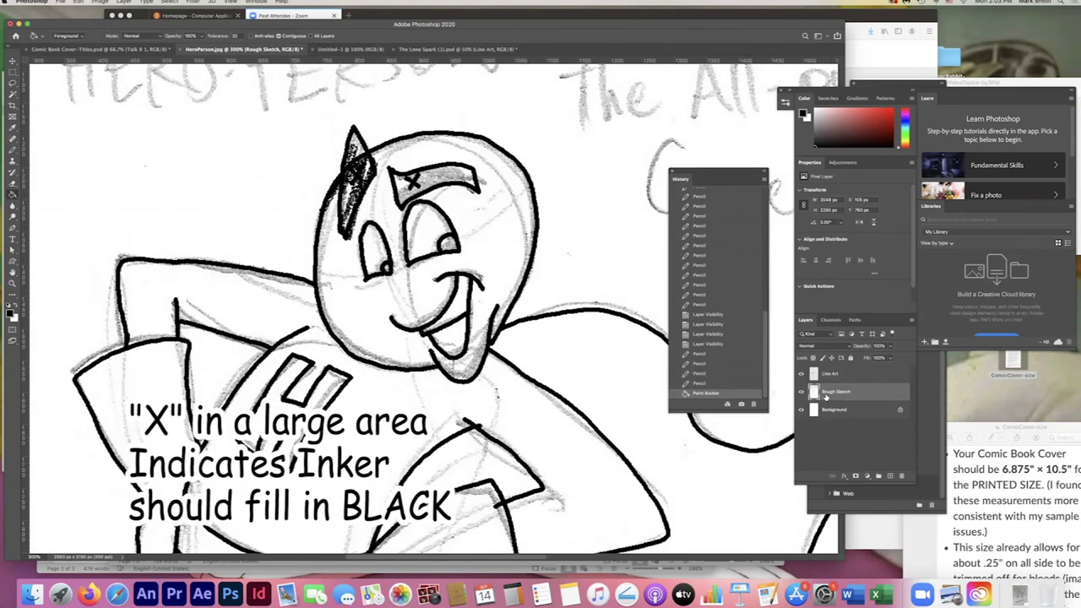
pyautogui.press('super+z')
# Select the Line Art layer and fill the hair tuft completely with black using the Paint Bucket.
pyautogui.click(834, 373)
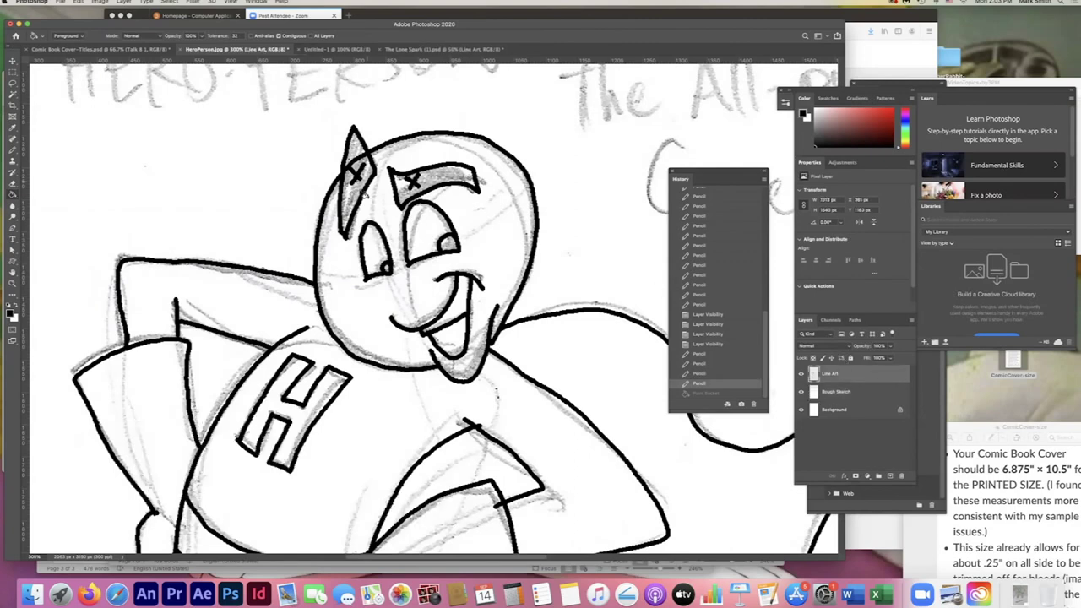
pyautogui.click(359, 196)
pyautogui.click(360, 166)
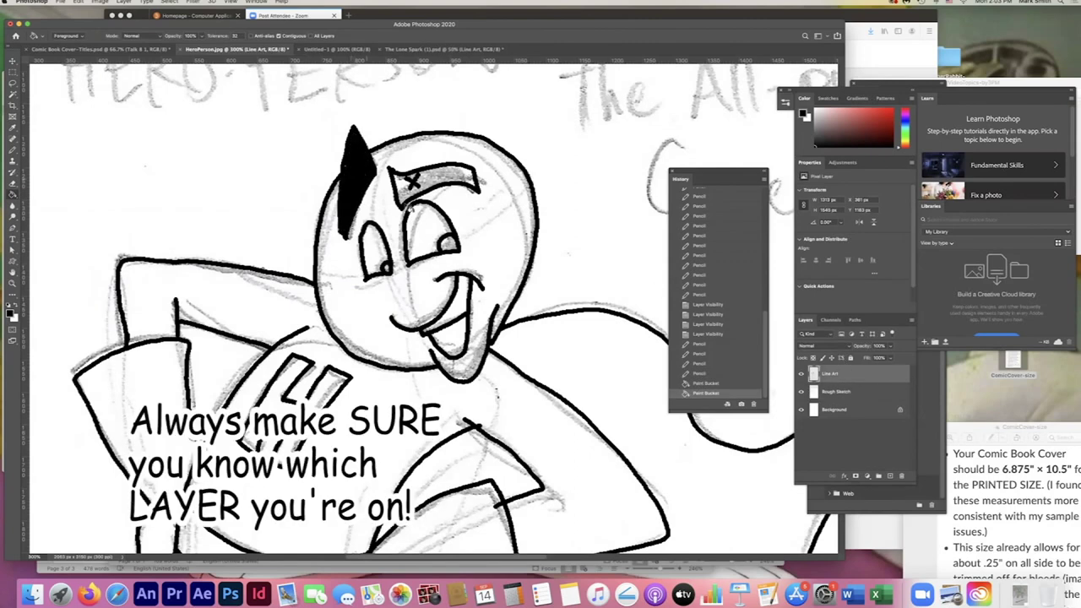
# Fill the eyebrow with black and pencil over the remaining white gaps in the eyebrow and the pupil.
pyautogui.click(407, 194)
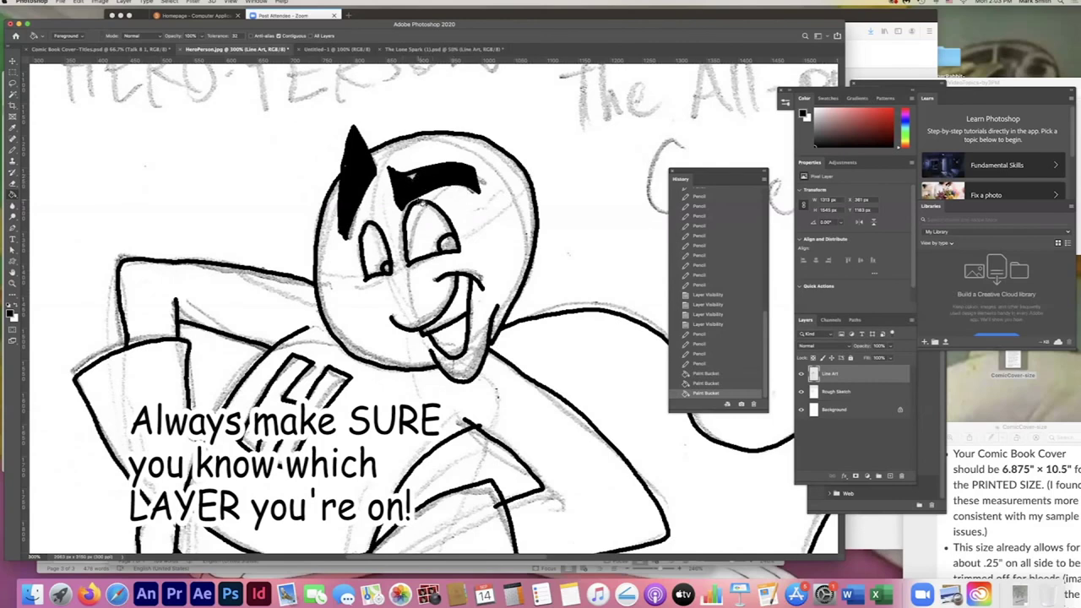
pyautogui.press('b')
pyautogui.moveTo(414, 175); pyautogui.dragTo(410, 174)
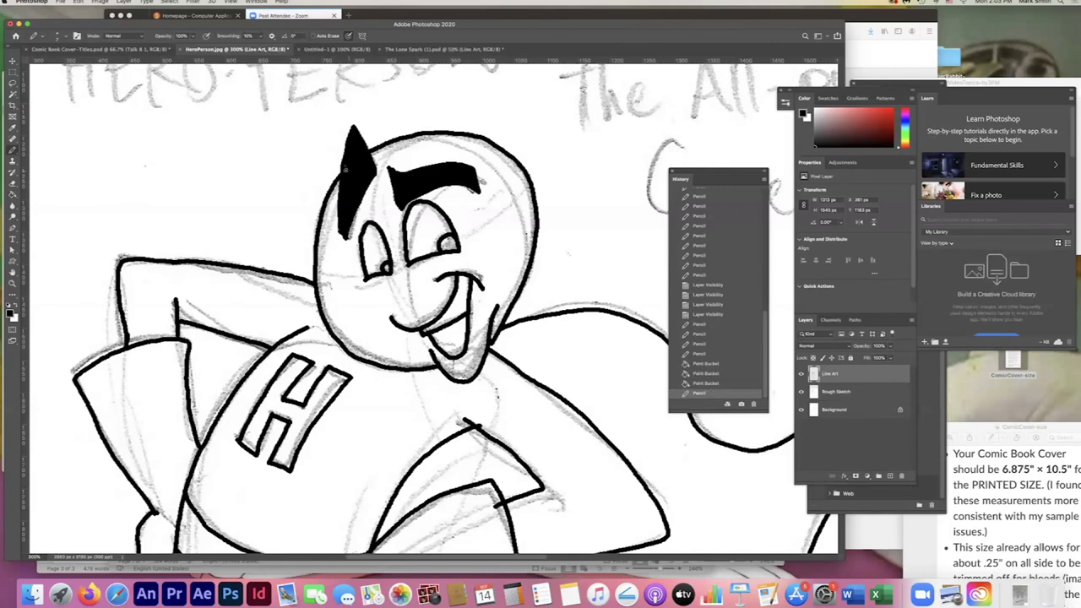
pyautogui.click(412, 174)
pyautogui.click(411, 174)
pyautogui.click(448, 244)
pyautogui.click(643, 360)
# Compare the whole figure with and without the Rough Sketch layer and leave that layer hidden.
pyautogui.press('super+0')
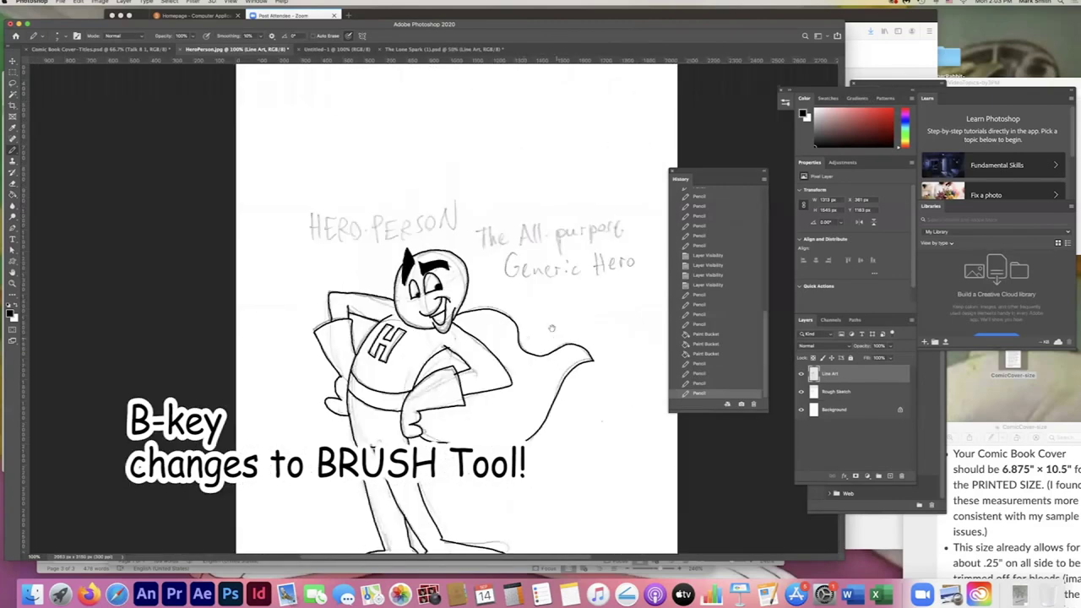
pyautogui.press('super+minus')
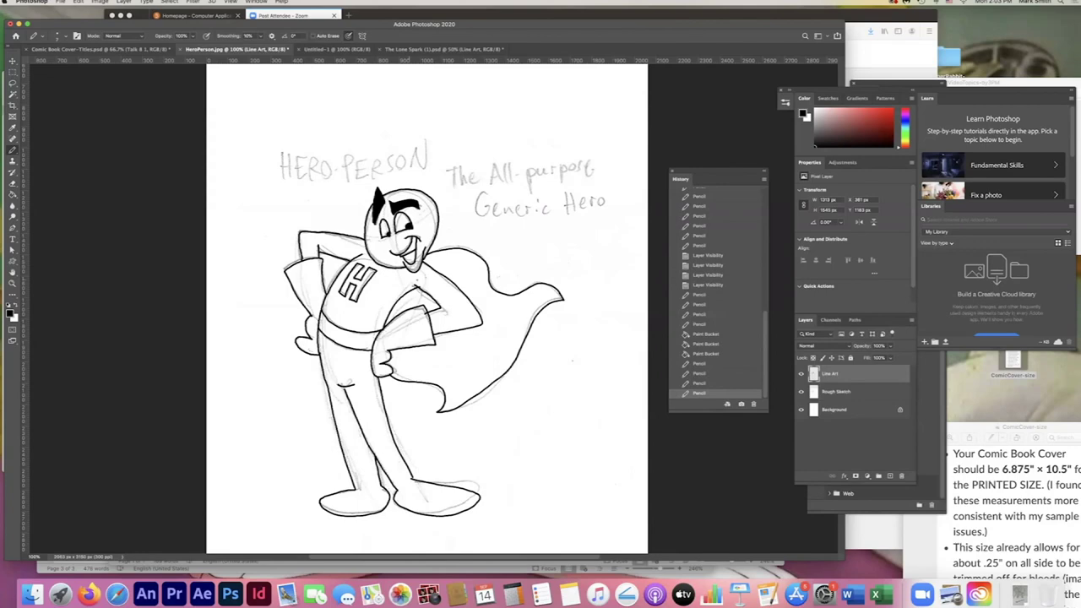
pyautogui.click(802, 392)
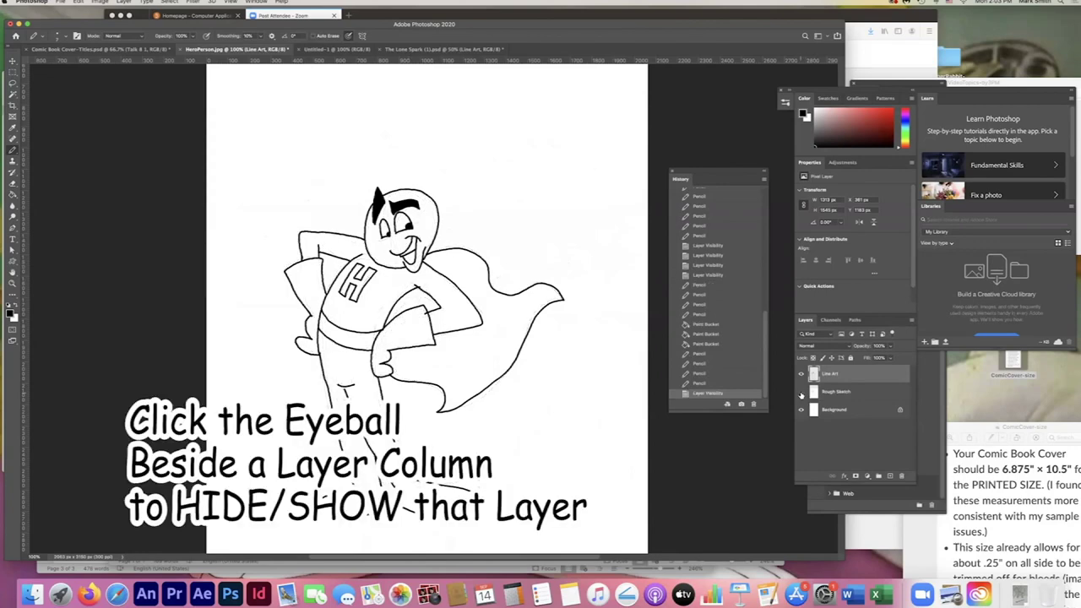
pyautogui.click(801, 392)
pyautogui.click(802, 392)
pyautogui.click(802, 392)
pyautogui.click(801, 392)
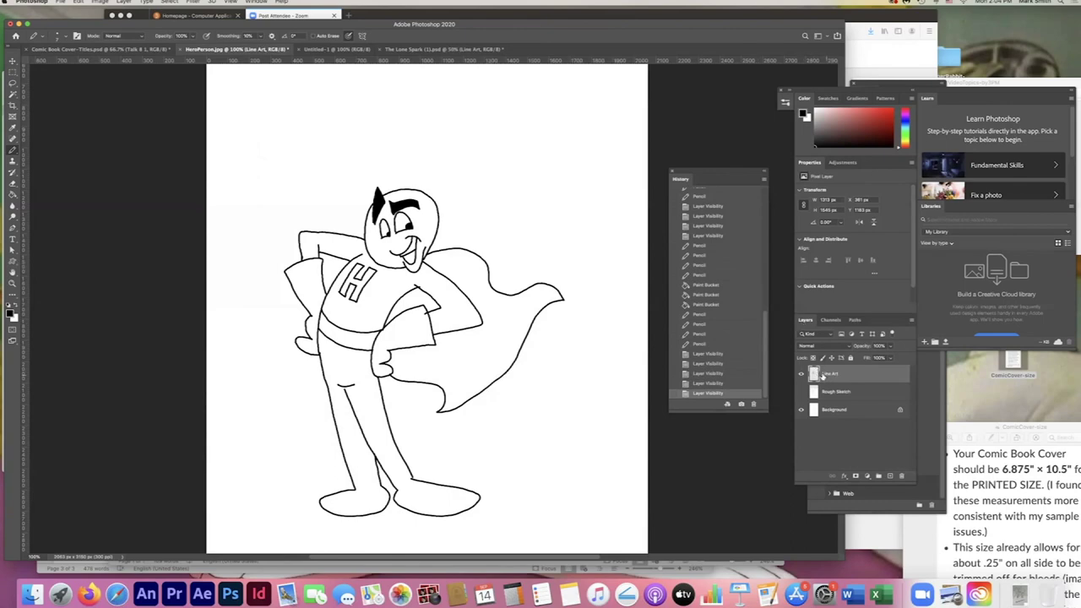
# Add a new layer above Line Art and name it Color.
pyautogui.click(889, 478)
pyautogui.doubleClick(830, 373)
pyautogui.write('Color')
pyautogui.press('Return')
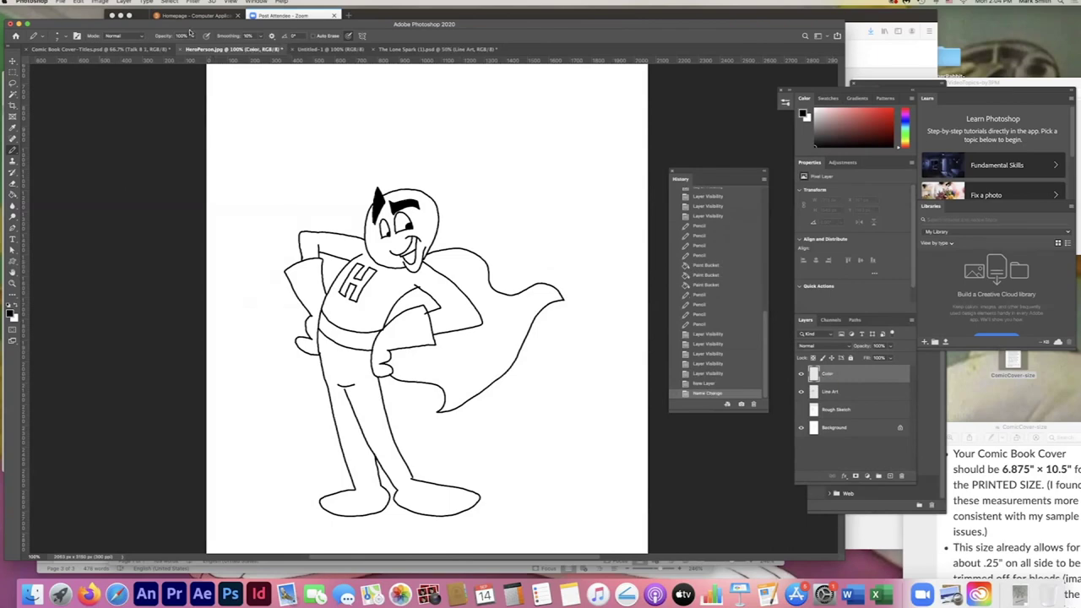
# Check which color mode the document uses.
pyautogui.click(99, 1)
pyautogui.moveTo(100, 10)
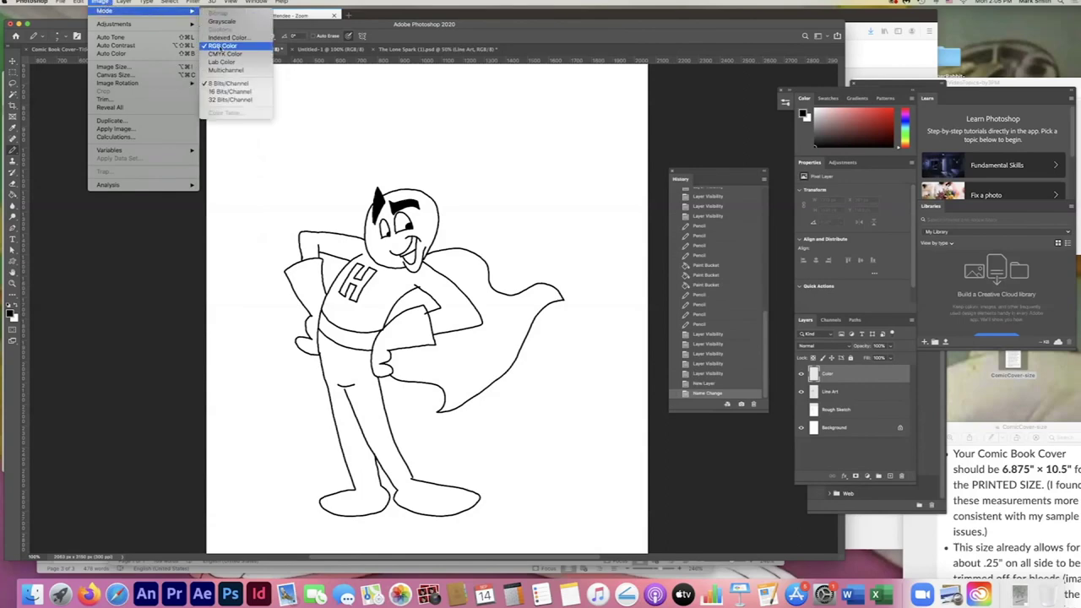
pyautogui.click(101, 3)
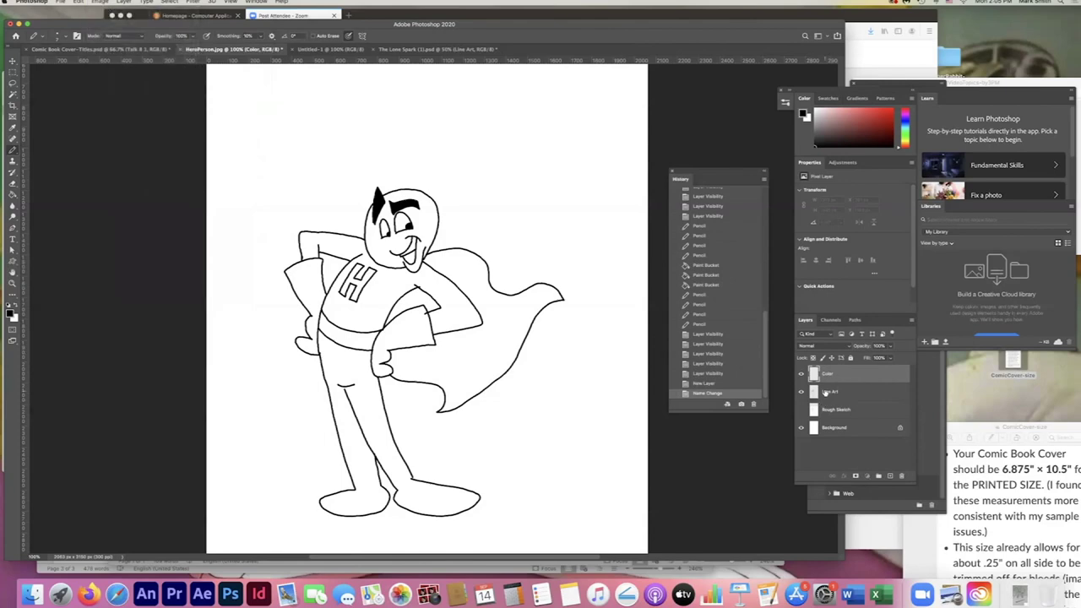
# Select the hero's face area on the Line Art layer with the Magic Wand and make the Color layer active.
pyautogui.click(832, 394)
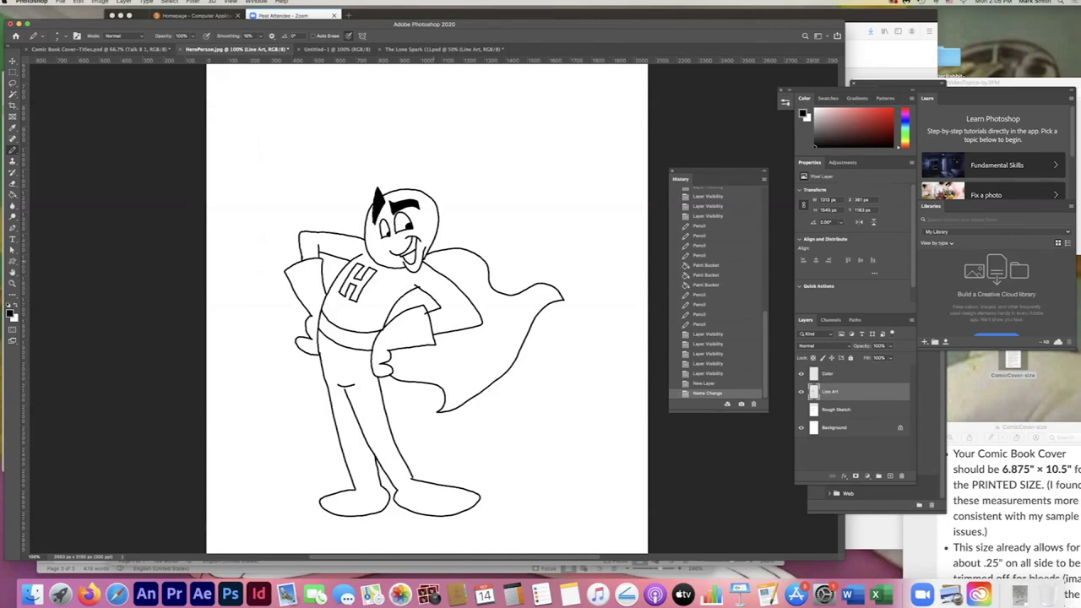
pyautogui.press('w')
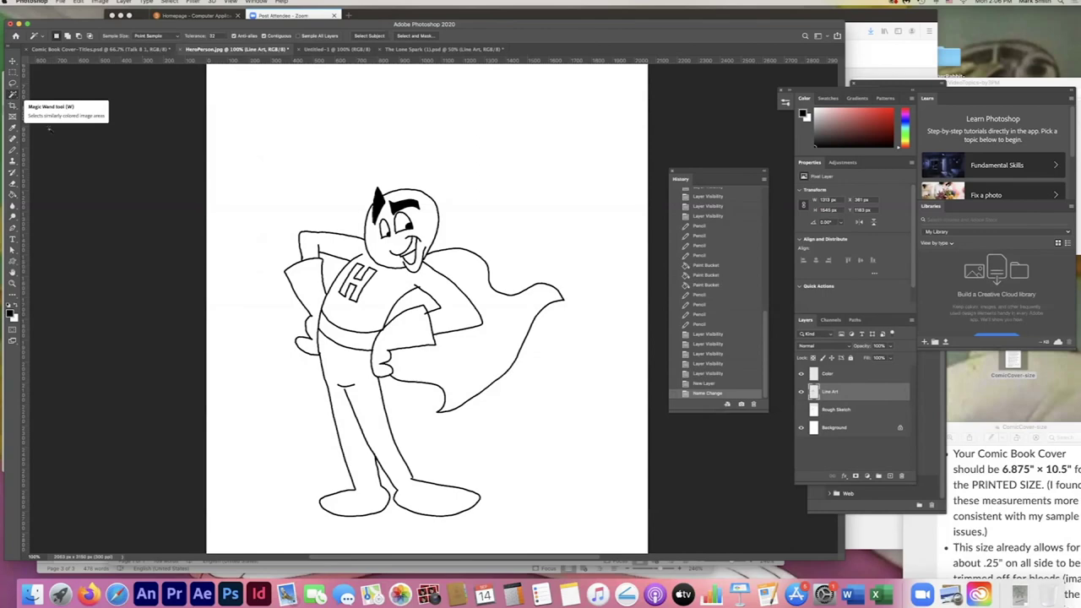
pyautogui.click(426, 233)
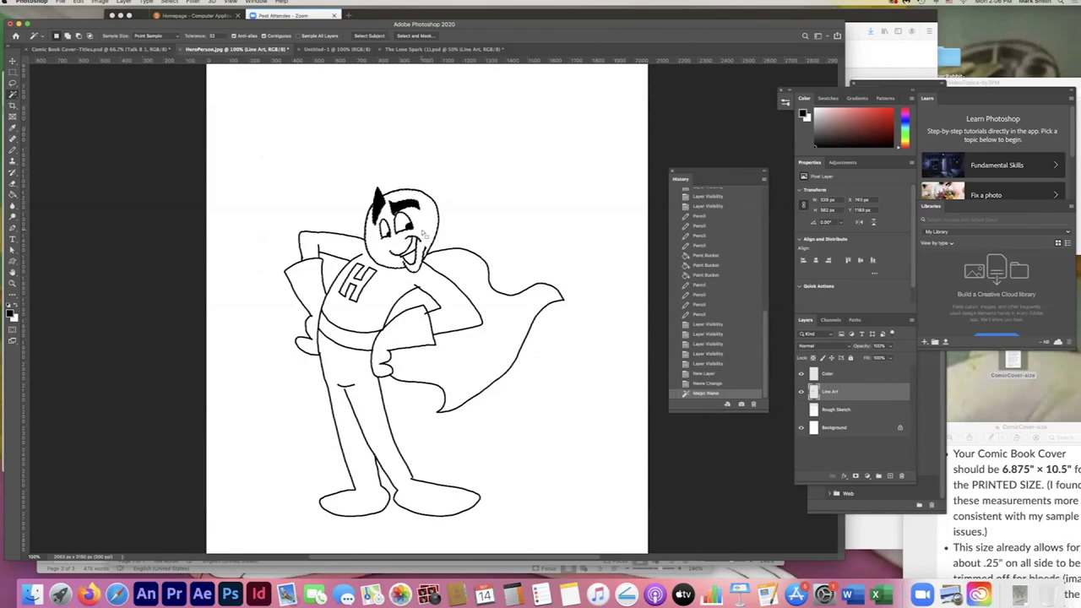
pyautogui.click(824, 377)
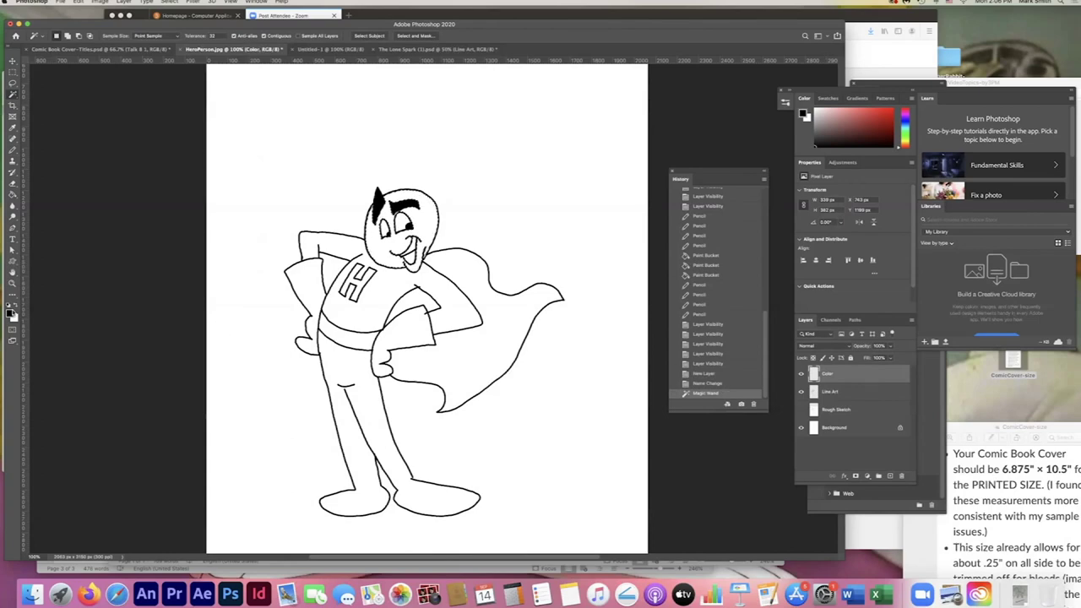
# Set the foreground color to yellow-green #d6dc37 and fill the selected face with the Paint Bucket.
pyautogui.click(12, 314)
pyautogui.click(558, 200)
pyautogui.moveTo(528, 128)
pyautogui.mouseDown()
pyautogui.moveTo(510, 119)
pyautogui.moveTo(527, 118)
pyautogui.mouseUp()
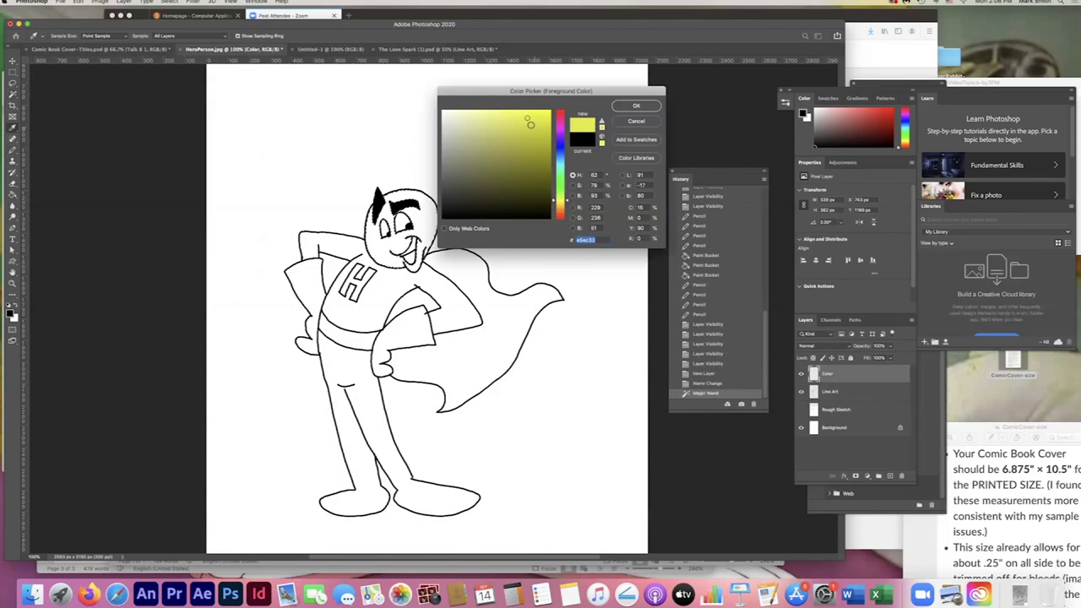
pyautogui.moveTo(530, 125); pyautogui.dragTo(525, 124)
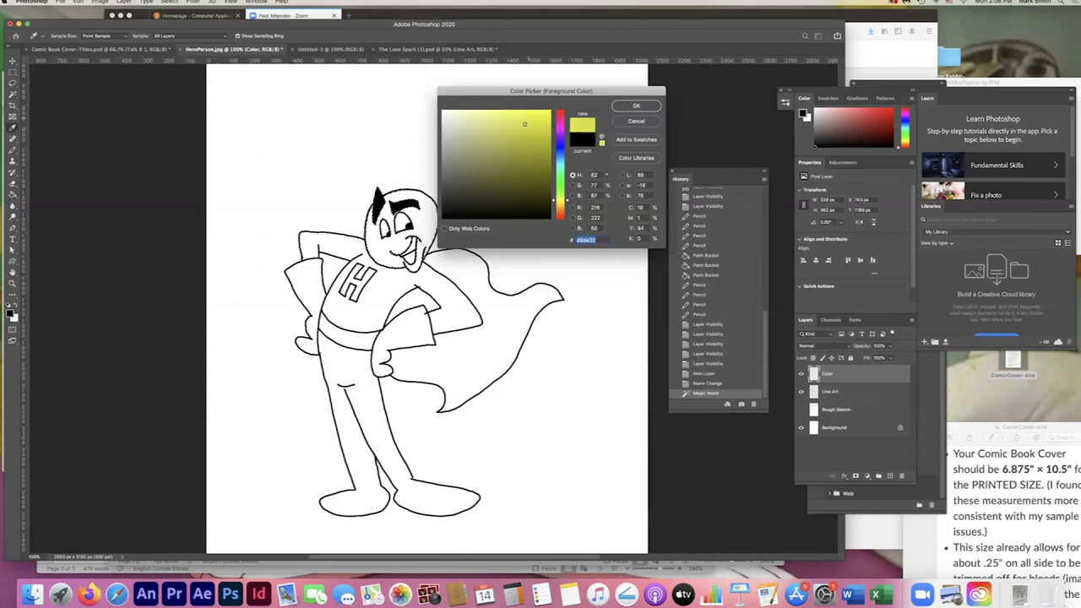
pyautogui.click(635, 106)
pyautogui.click(12, 184)
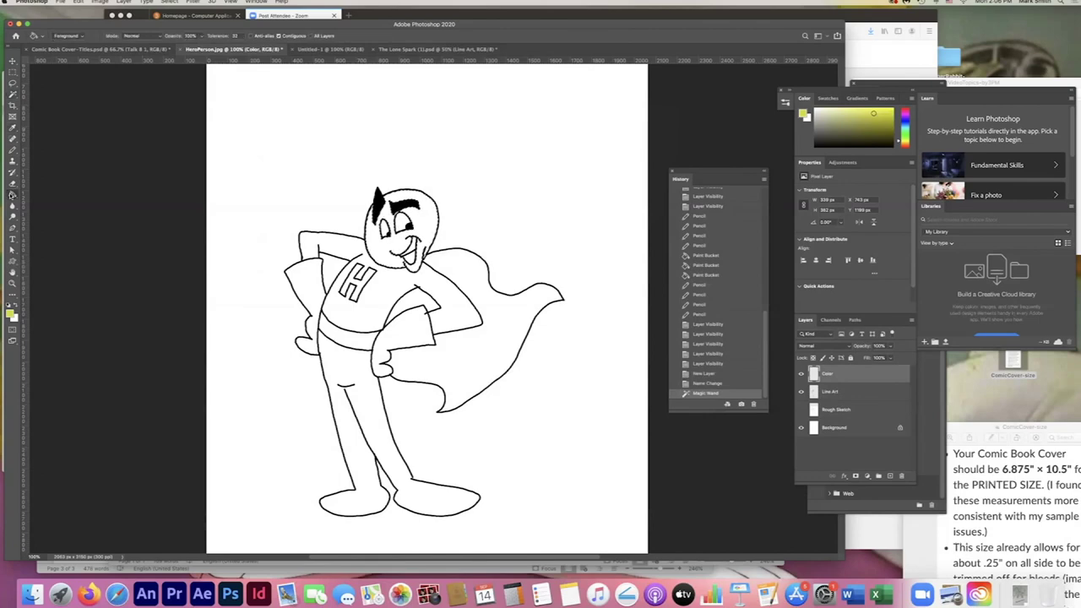
pyautogui.click(427, 235)
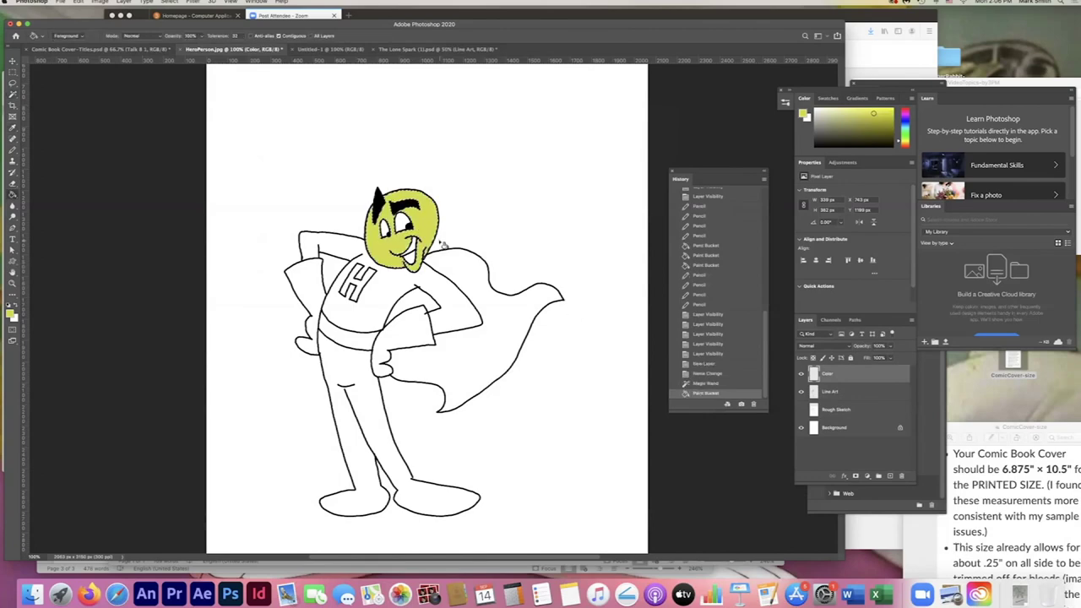
# Undo the yellow-green face fill by returning to the Magic Wand state in the document history.
pyautogui.press('super+equal')
pyautogui.press('super+equal')
pyautogui.press('super+equal')
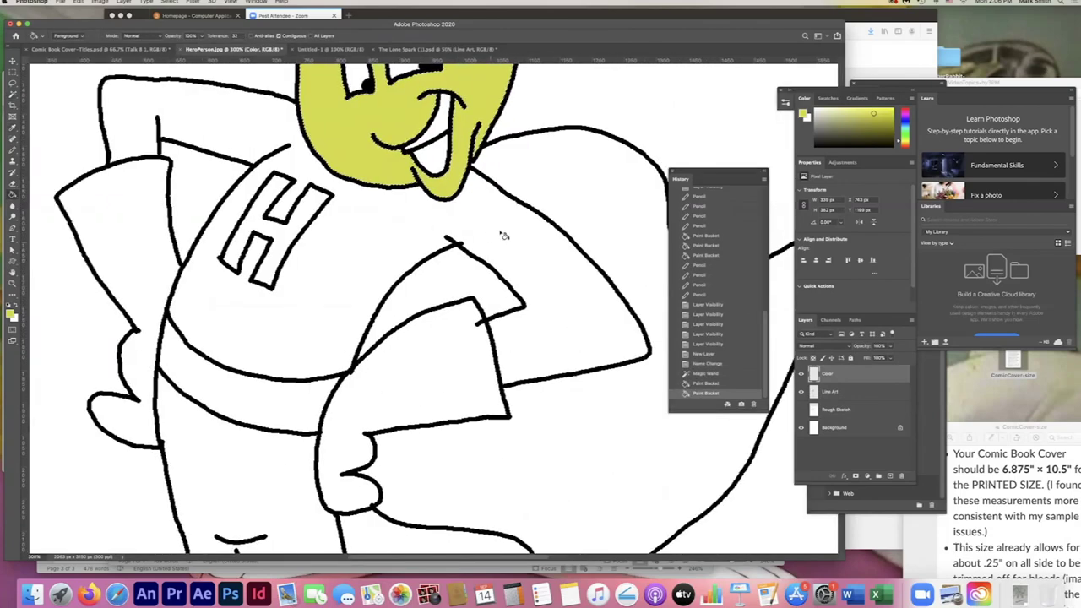
pyautogui.press('super+z')
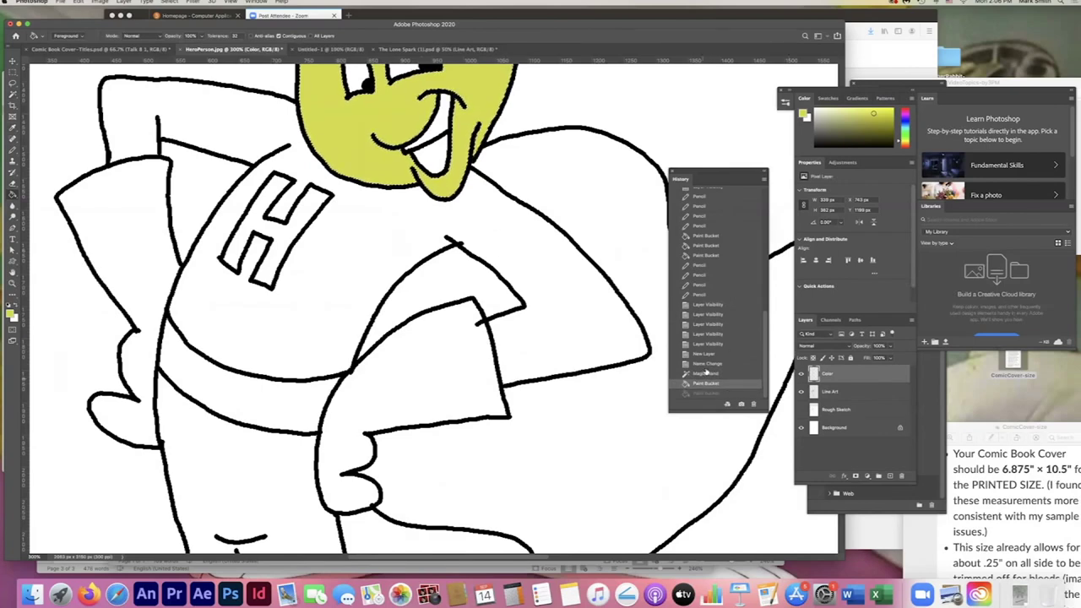
pyautogui.click(256, 2)
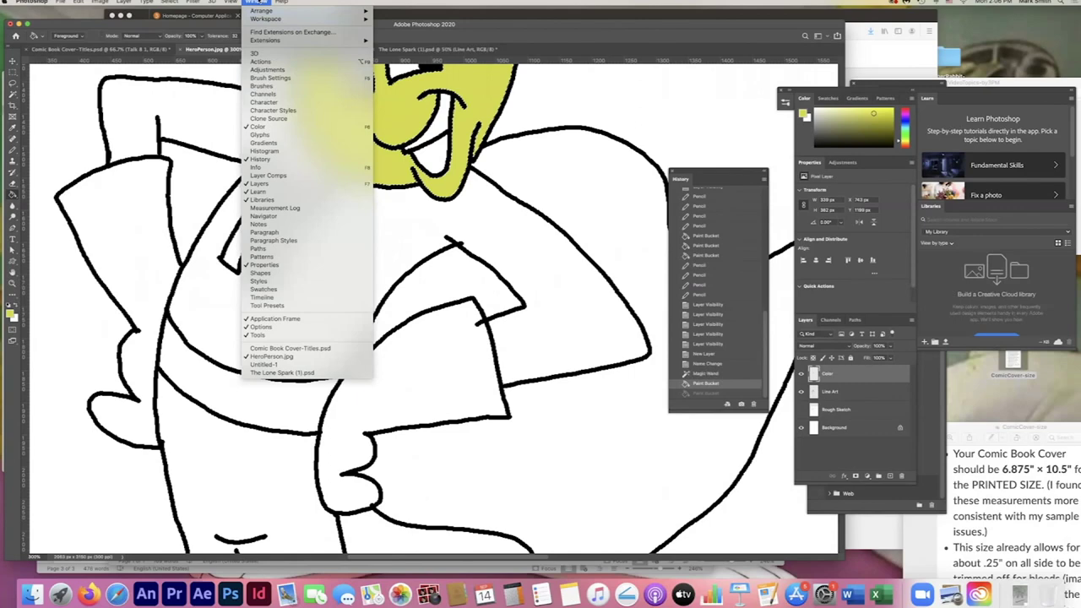
pyautogui.click(260, 159)
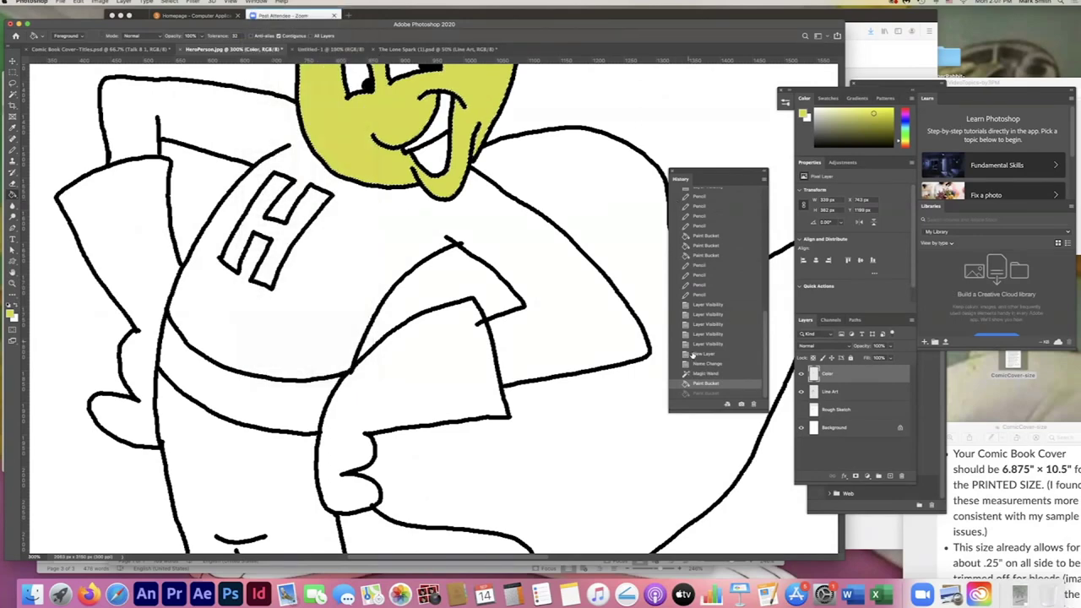
pyautogui.click(705, 374)
# Set the foreground color to bright yellow #f4e10e, fill the selected face on the Color layer and deselect.
pyautogui.click(11, 315)
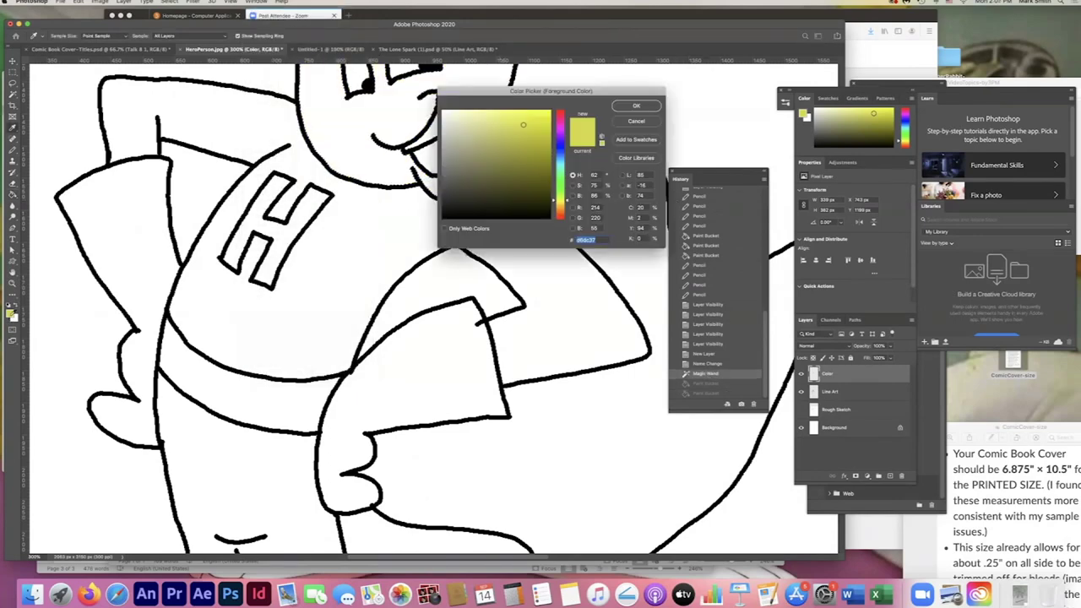
pyautogui.click(544, 114)
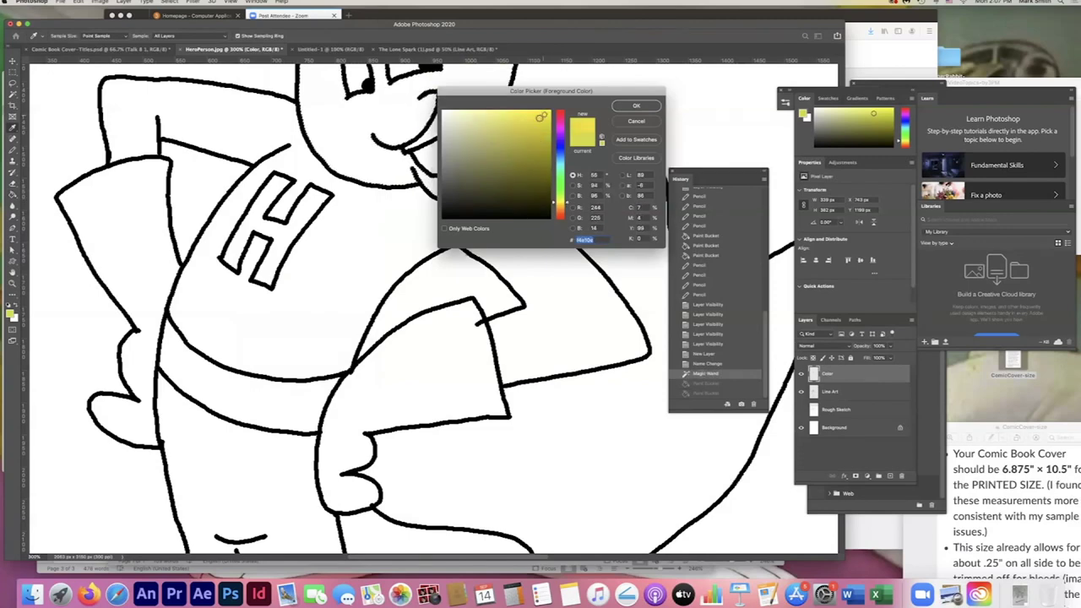
pyautogui.click(626, 107)
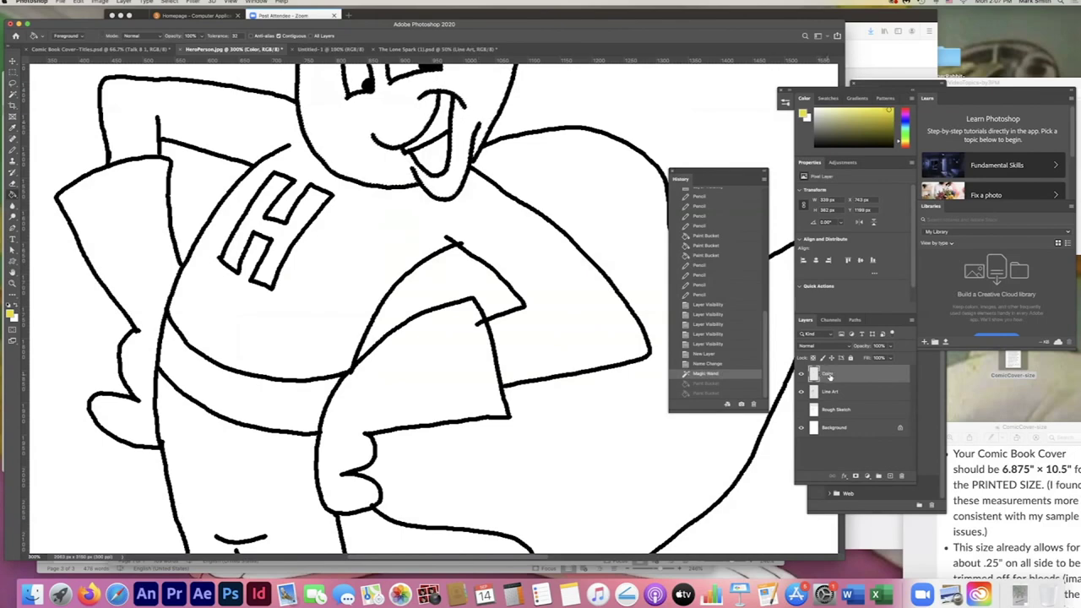
pyautogui.click(481, 115)
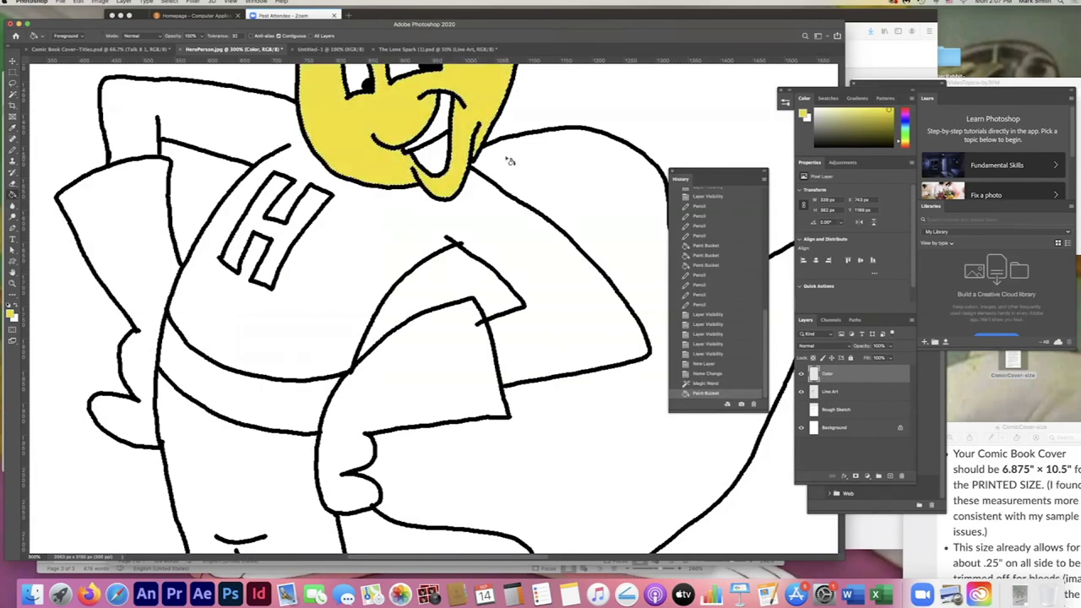
pyautogui.press('super+d')
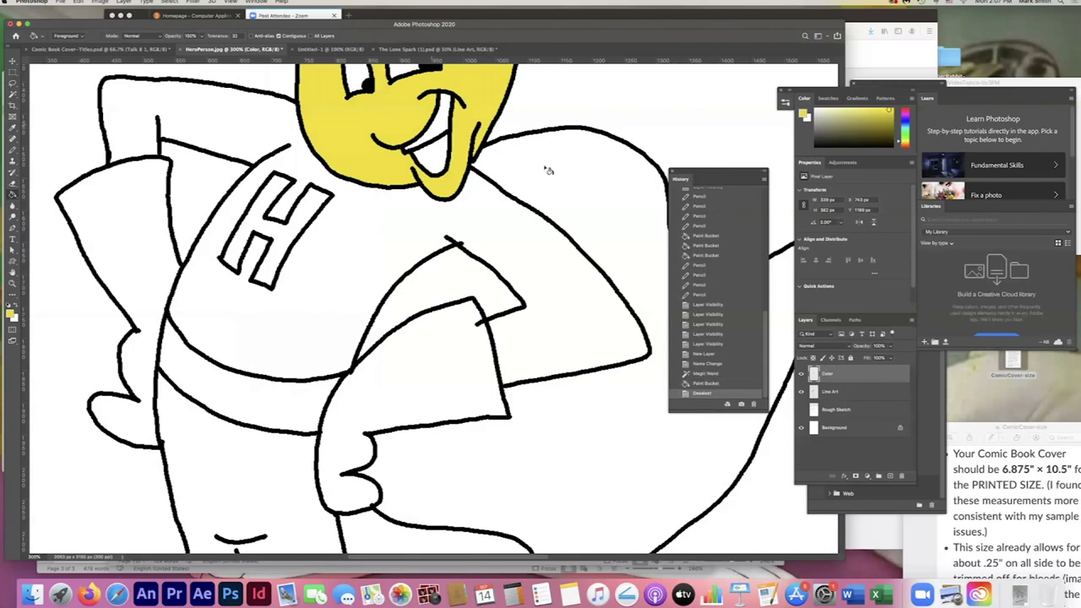
# Hide the Color layer, show Rough Sketch, try filling the face with yellow directly on that sketch layer and undo the fill.
pyautogui.scroll(5, 517, 181)
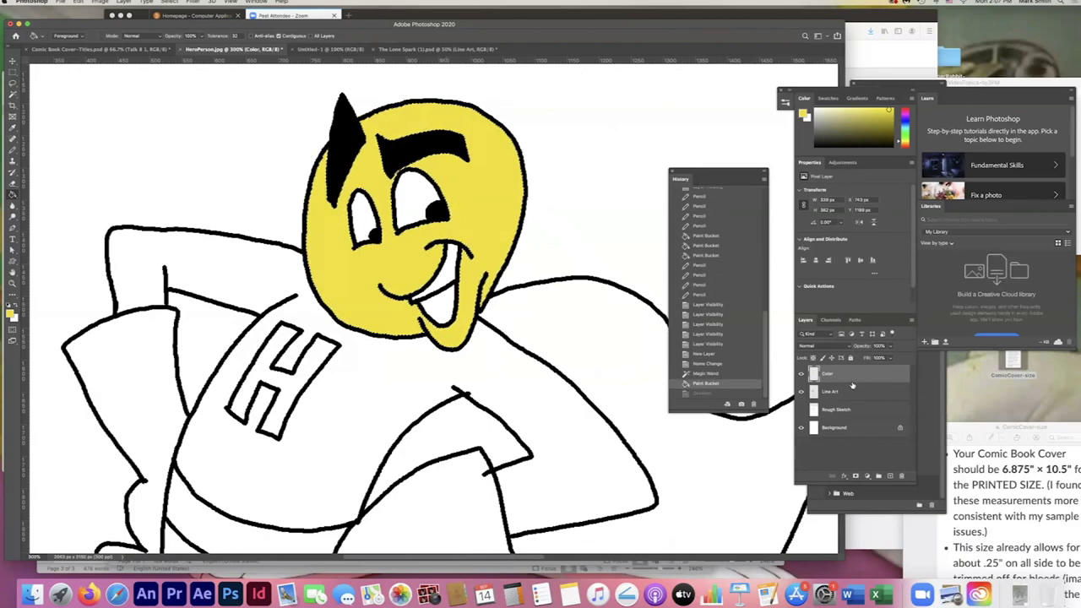
pyautogui.click(802, 374)
pyautogui.click(836, 410)
pyautogui.click(801, 410)
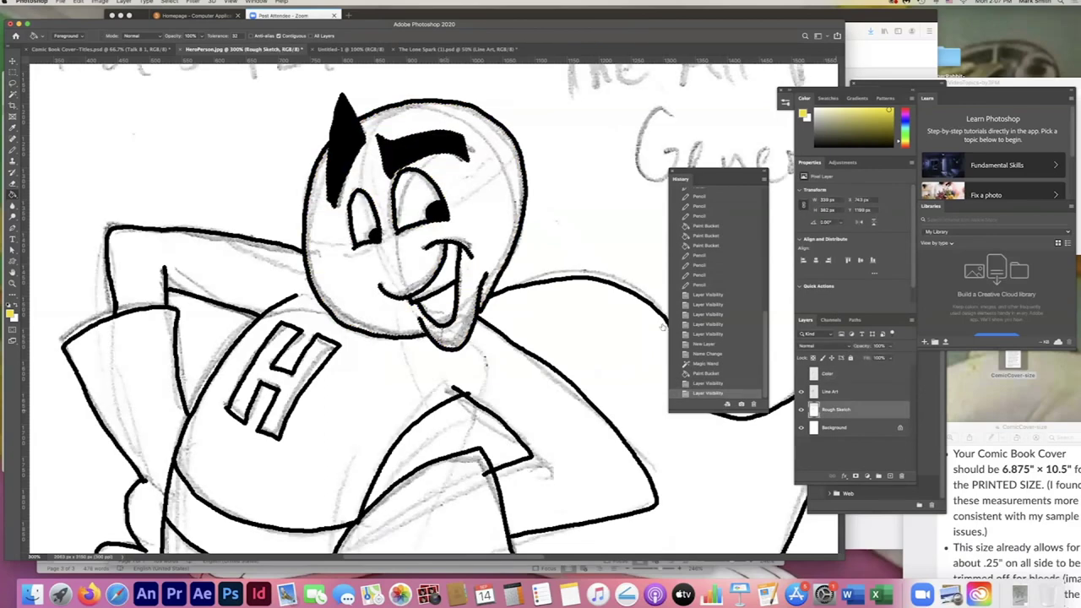
pyautogui.click(490, 235)
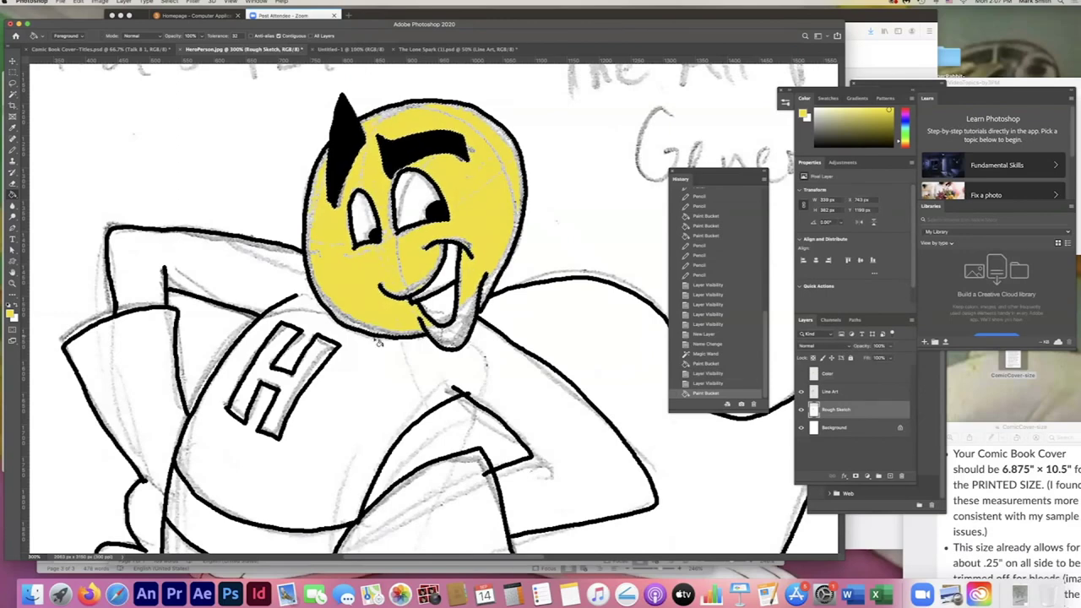
pyautogui.press('super+z')
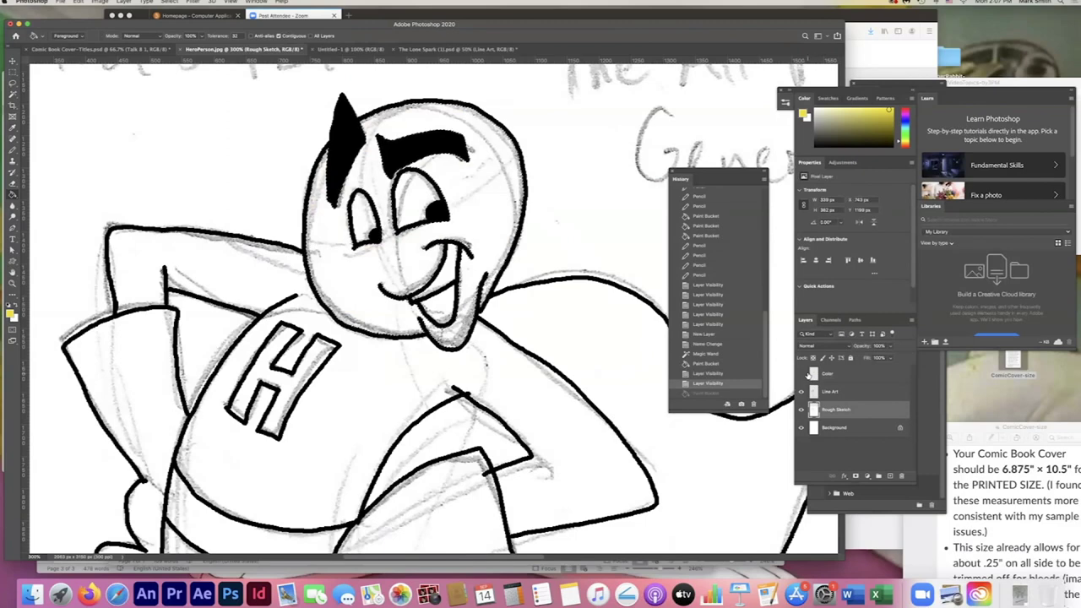
# Make the Color layer active and visible again and hide the Rough Sketch layer.
pyautogui.click(812, 374)
pyautogui.click(801, 375)
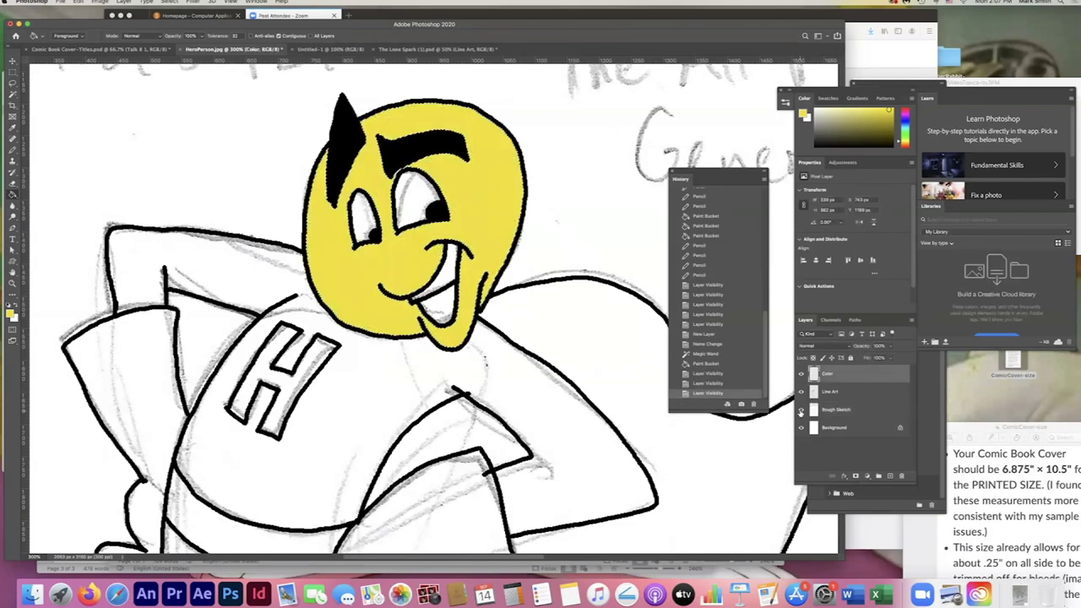
pyautogui.click(801, 409)
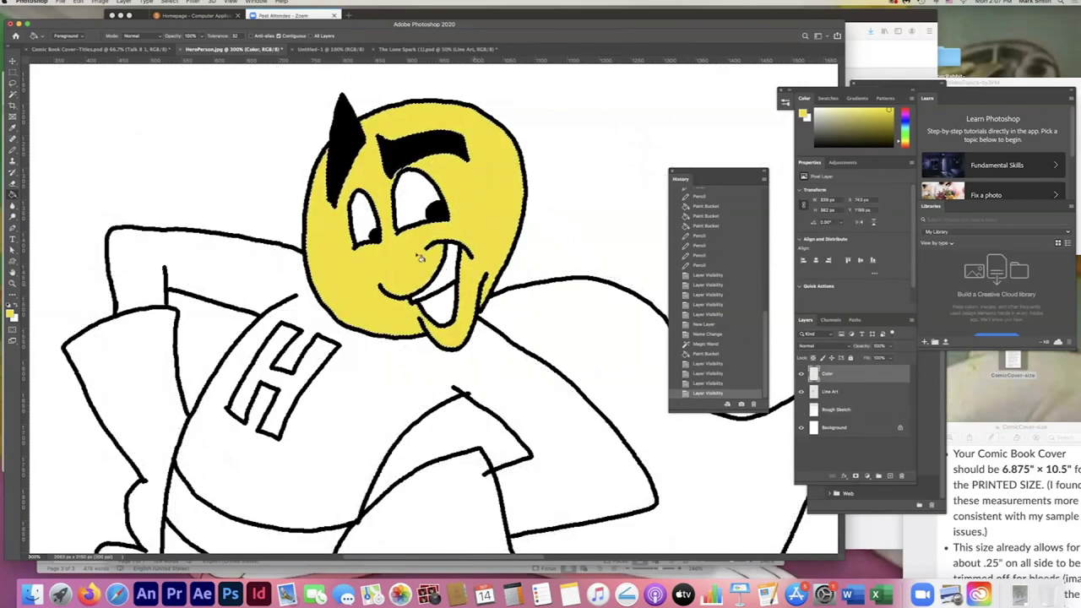
# Deselect the face, switch from the Color layer to Line Art and back, and undo the deselection.
pyautogui.press('super+d')
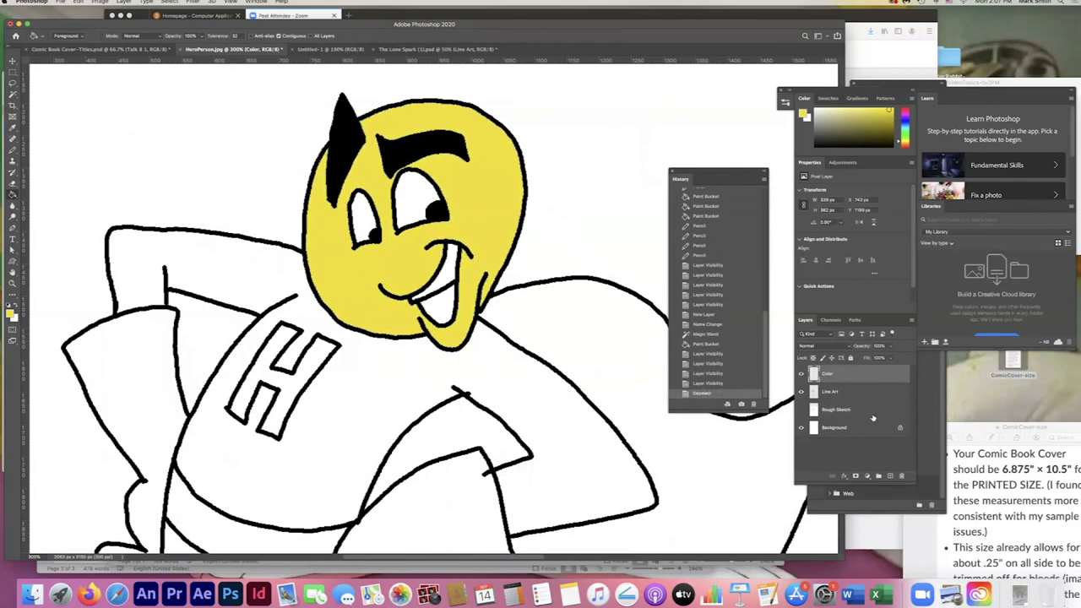
pyautogui.click(842, 392)
pyautogui.click(839, 376)
pyautogui.click(78, 2)
pyautogui.press('super+z')
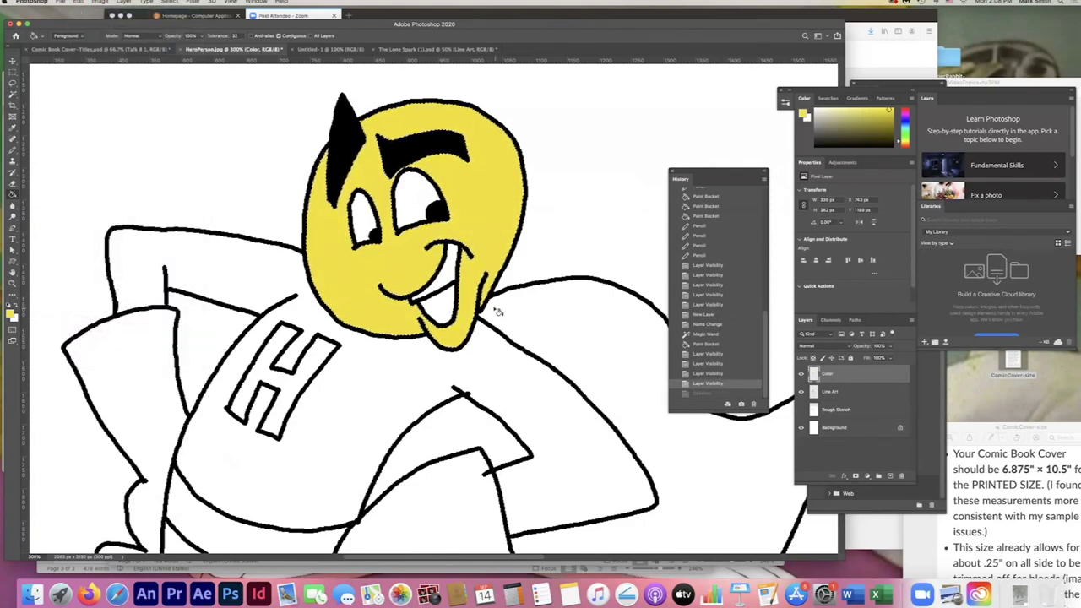
pyautogui.hscroll(-5, 498, 254)
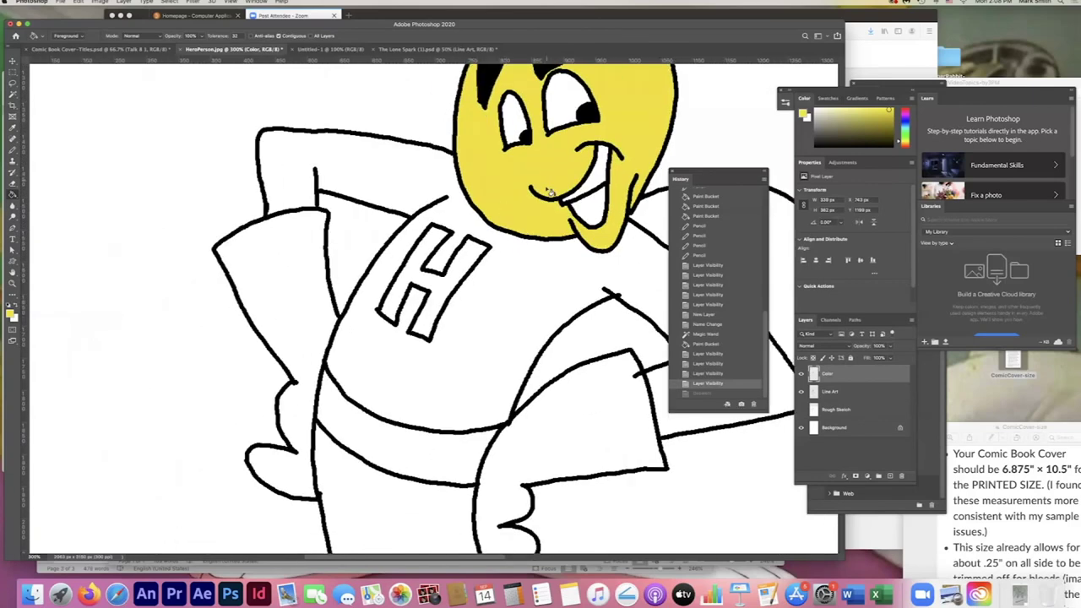
# Step back through the history to the selected yellow face and make the Color layer visible again.
pyautogui.hscroll(3, 519, 194)
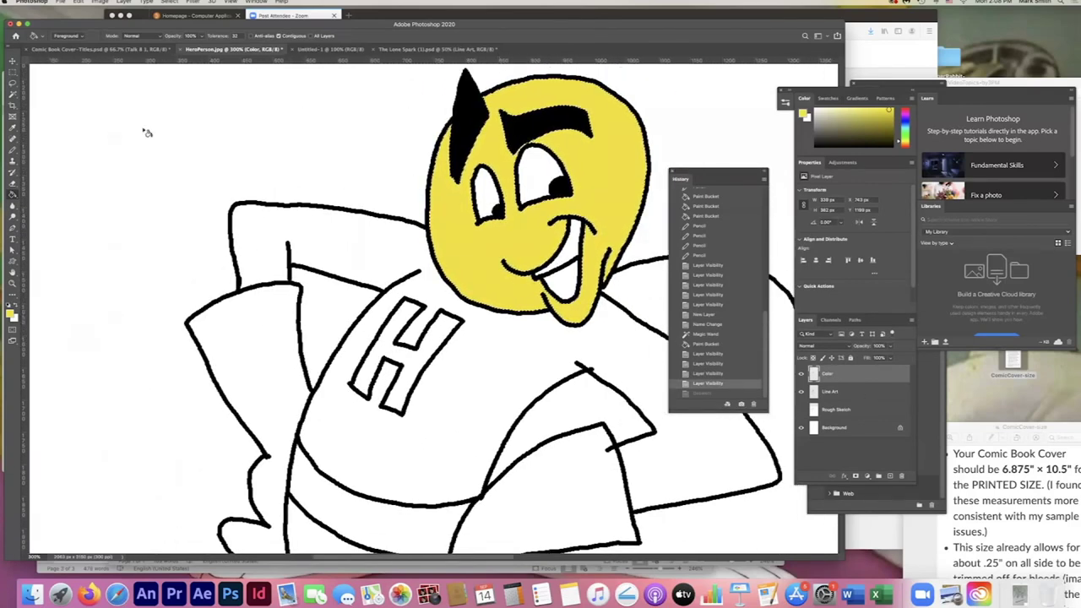
pyautogui.click(80, 3)
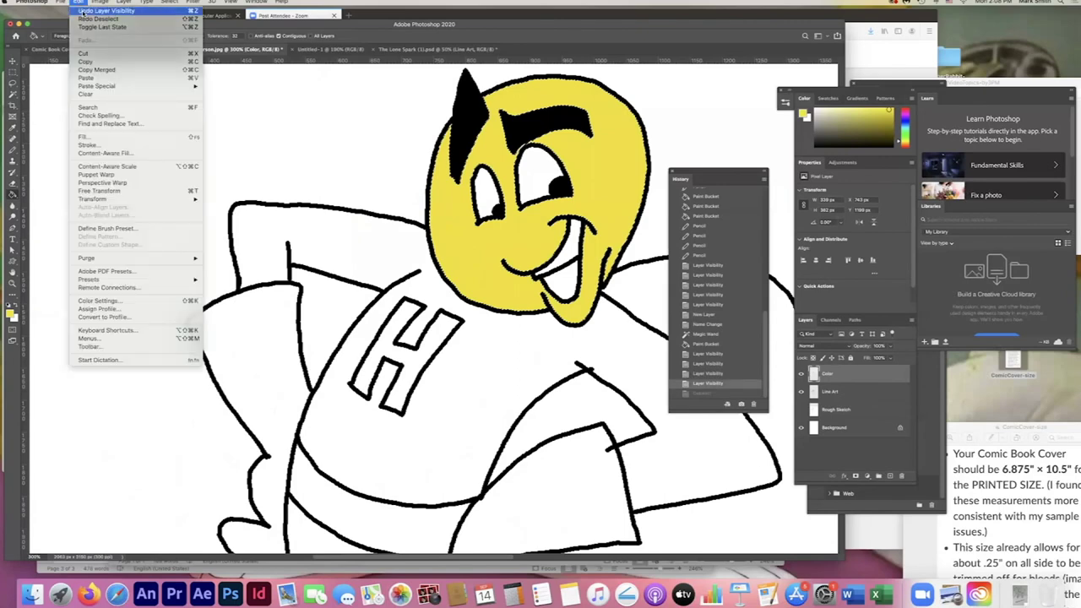
pyautogui.click(101, 11)
pyautogui.click(802, 410)
pyautogui.click(712, 377)
pyautogui.click(712, 372)
pyautogui.click(708, 365)
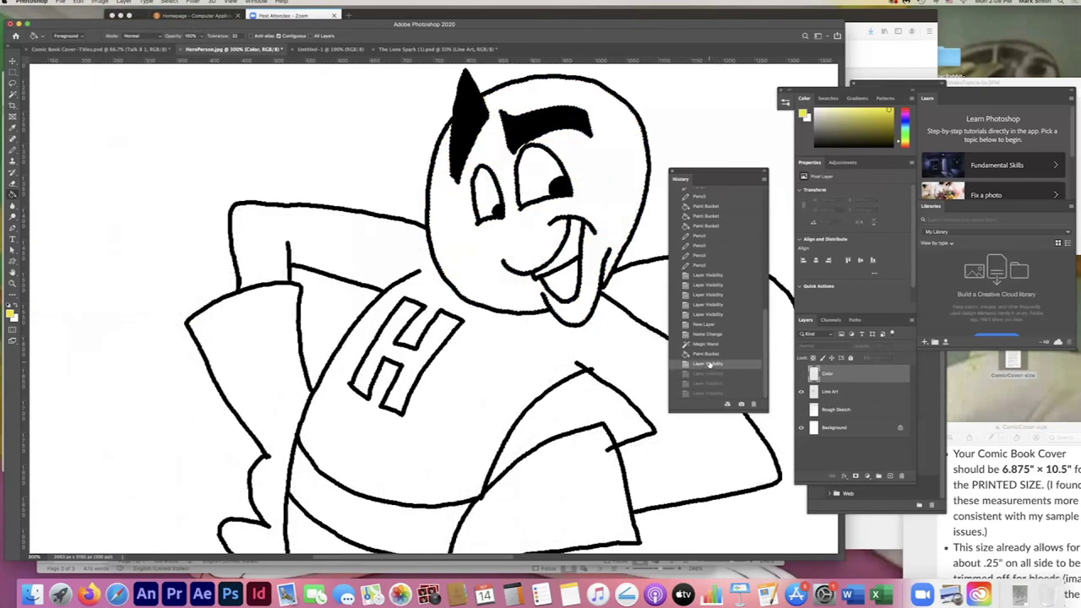
pyautogui.click(802, 374)
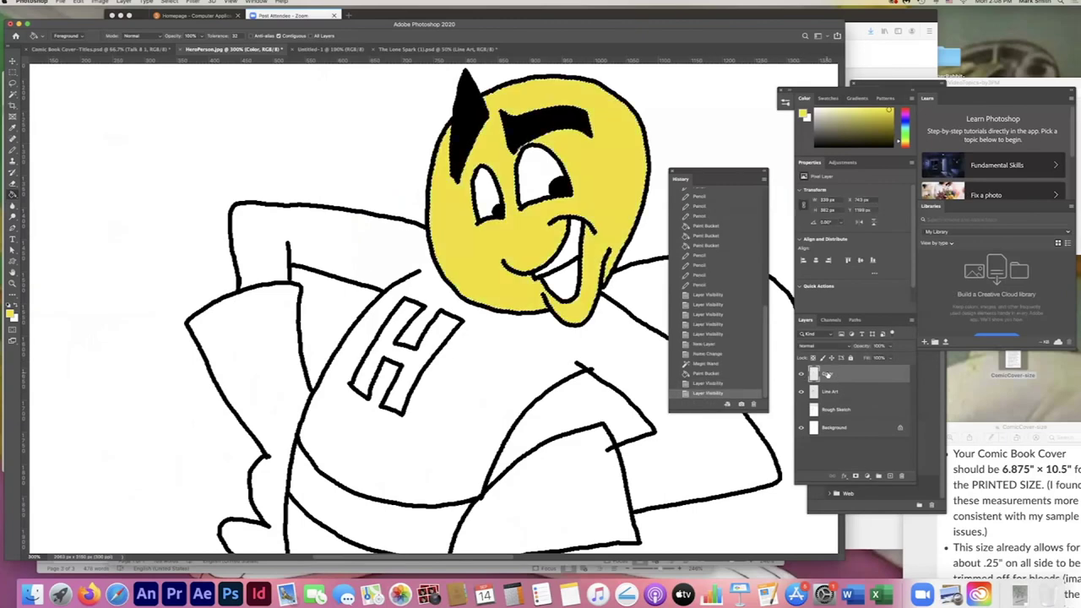
# Expand the face selection by 2 pixels.
pyautogui.click(164, 3)
pyautogui.moveTo(216, 124)
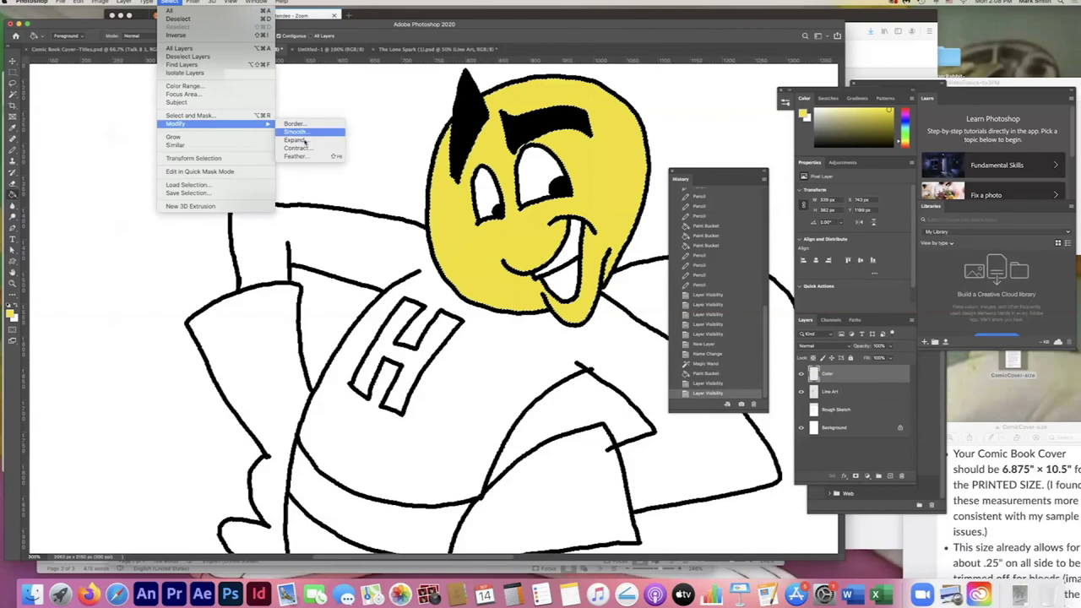
pyautogui.click(307, 140)
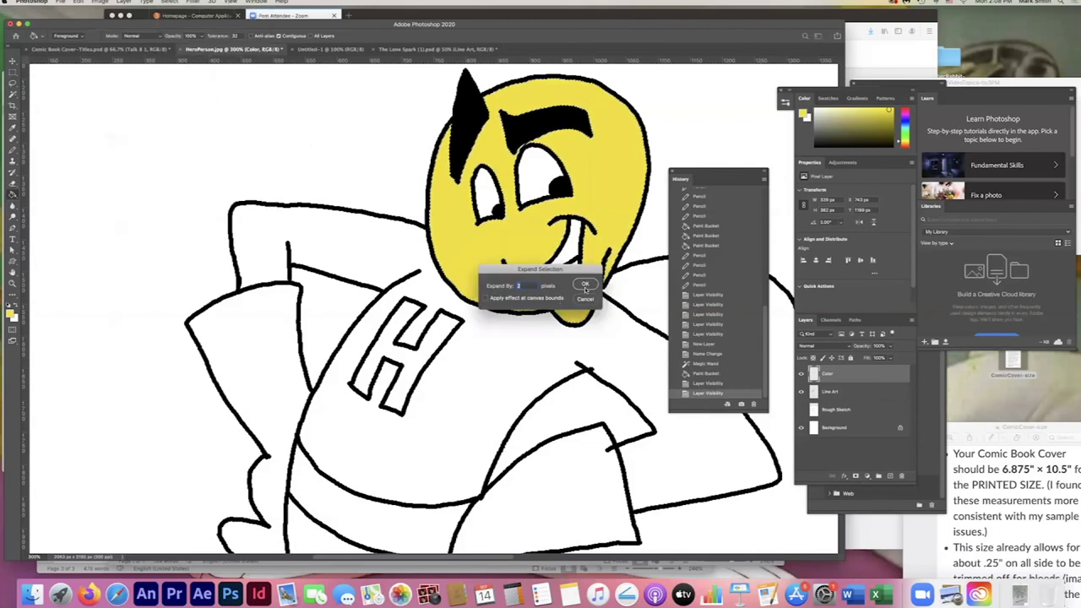
pyautogui.press('Return')
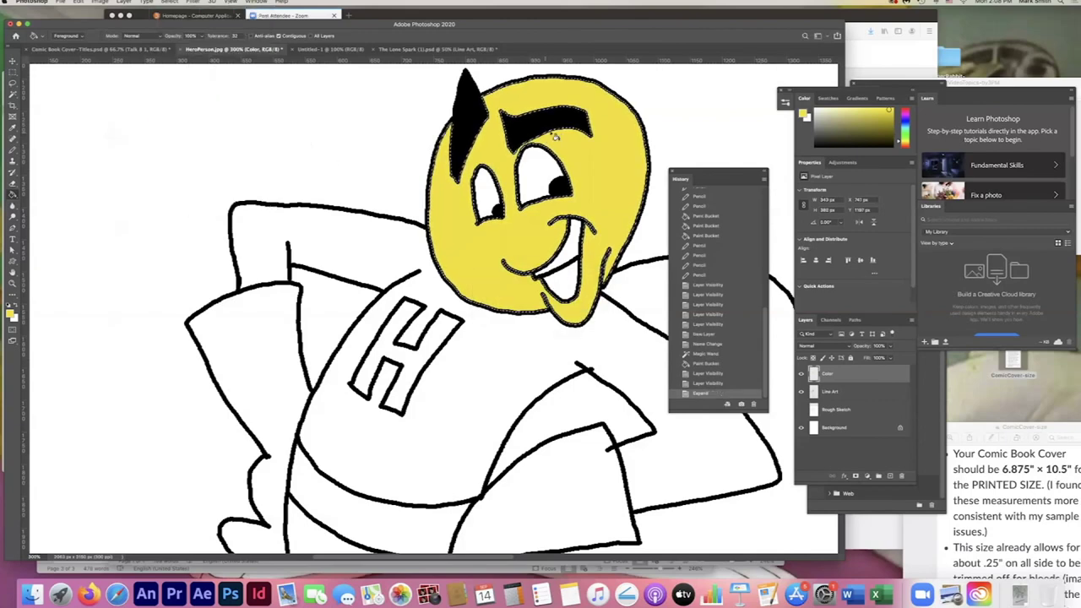
# Fill the expanded face selection with the foreground yellow in Normal mode at 100% opacity, and deselect.
pyautogui.click(77, 2)
pyautogui.click(121, 138)
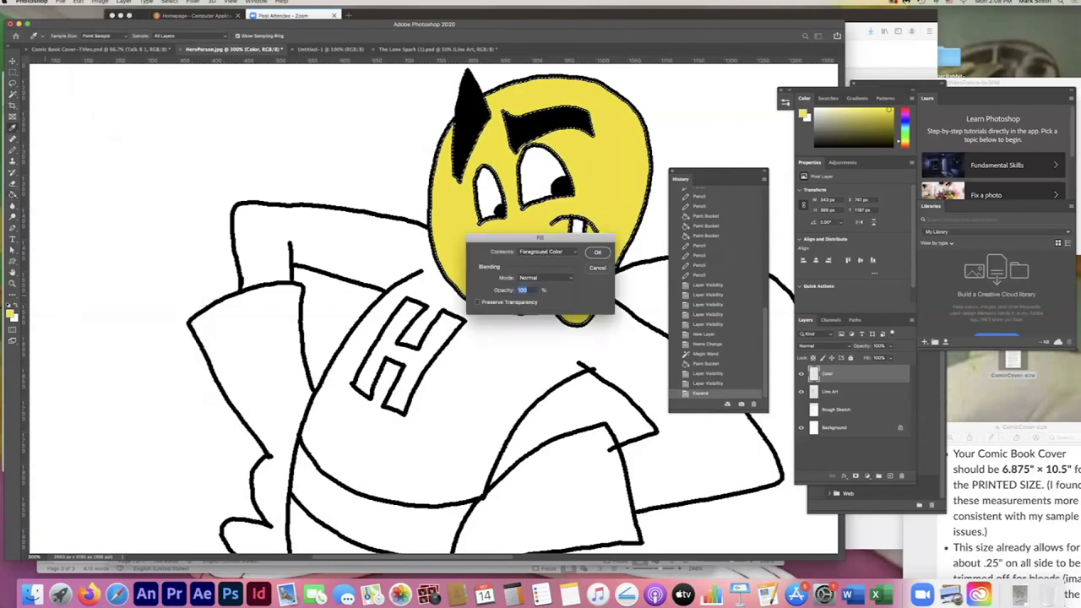
pyautogui.scroll(3, 587, 267)
pyautogui.press('Return')
pyautogui.press('g')
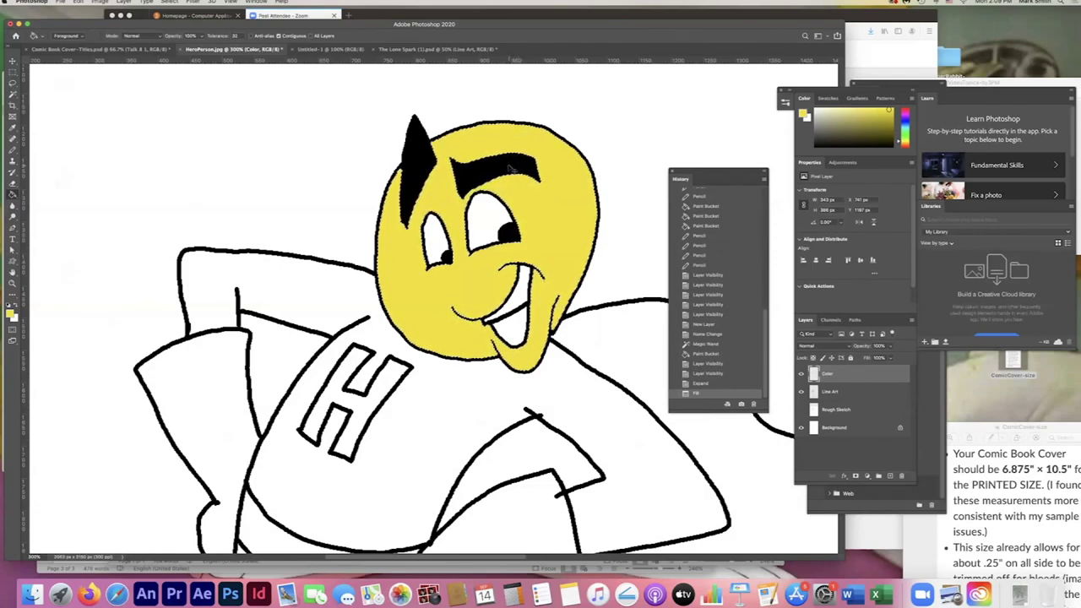
pyautogui.press('super+d')
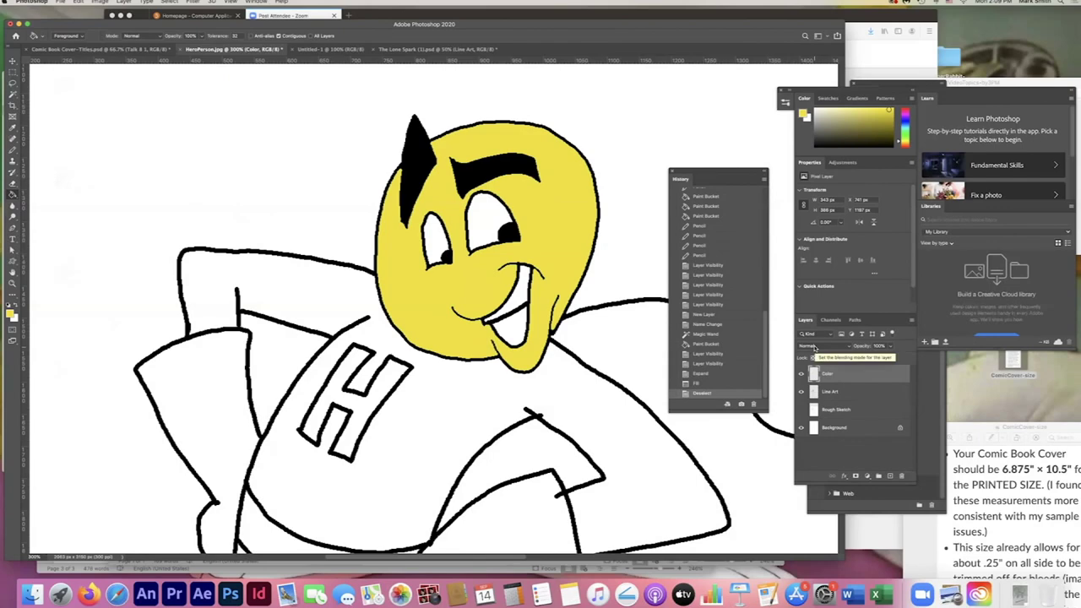
# Set the Color layer's blending mode to Multiply and toggle its visibility to compare the line art.
pyautogui.click(814, 347)
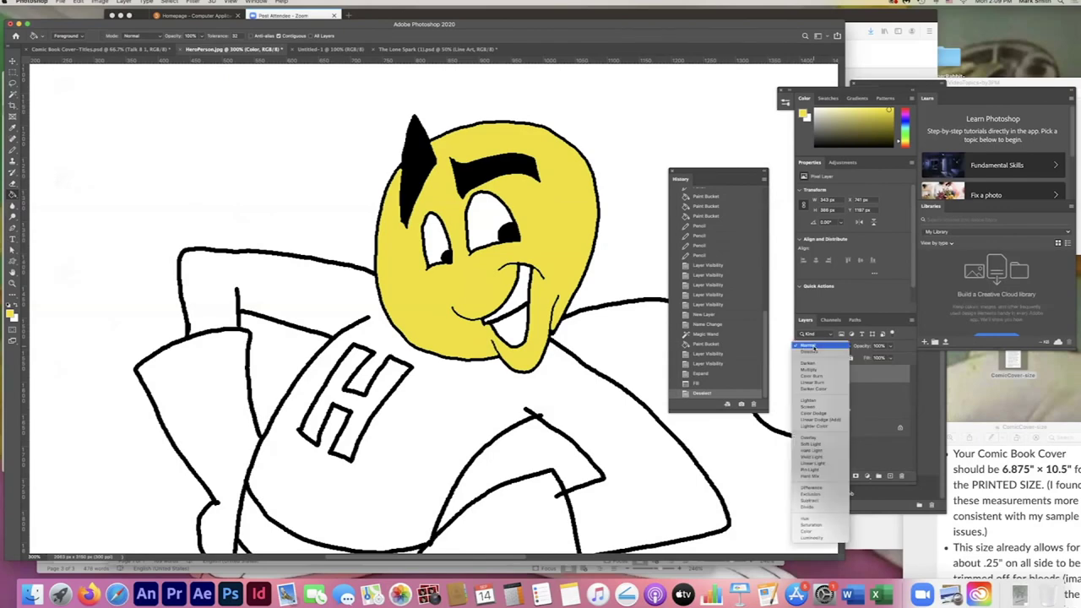
pyautogui.click(809, 369)
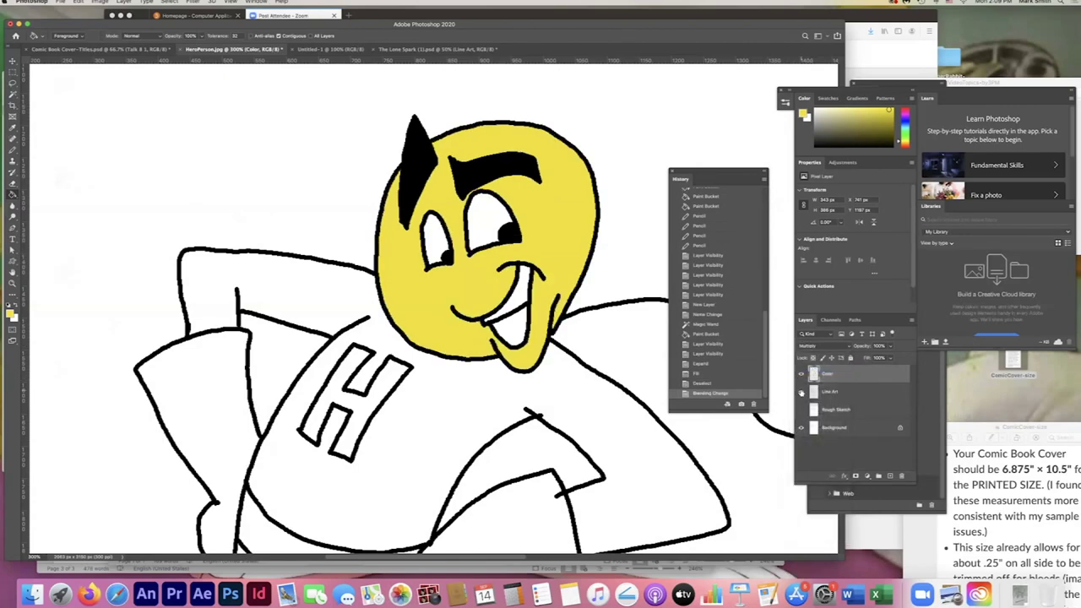
pyautogui.click(802, 377)
pyautogui.click(802, 377)
pyautogui.click(802, 377)
pyautogui.click(802, 377)
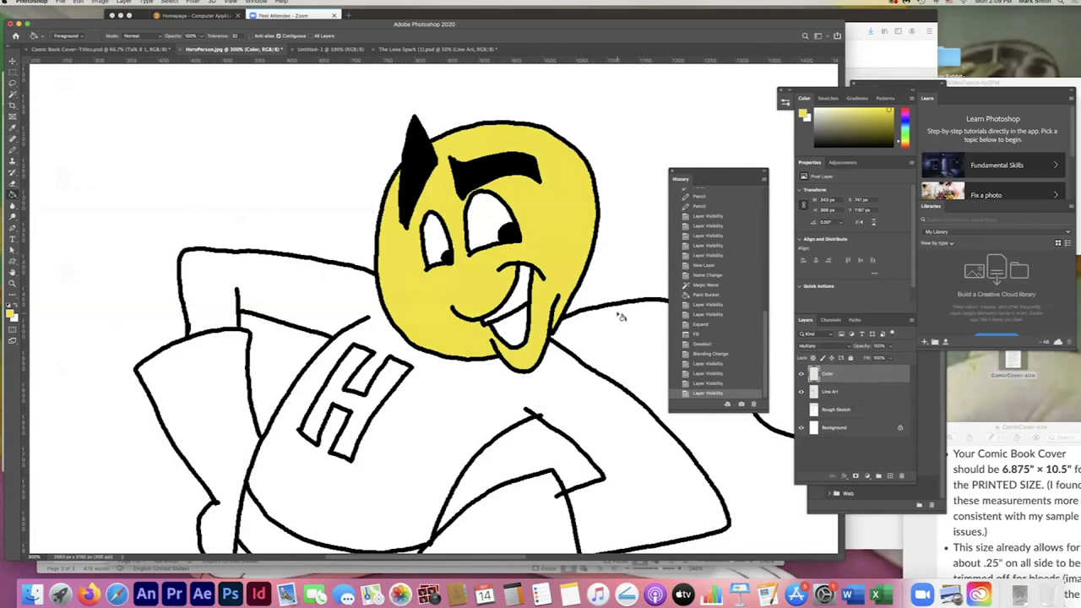
pyautogui.scroll(-3, 621, 316)
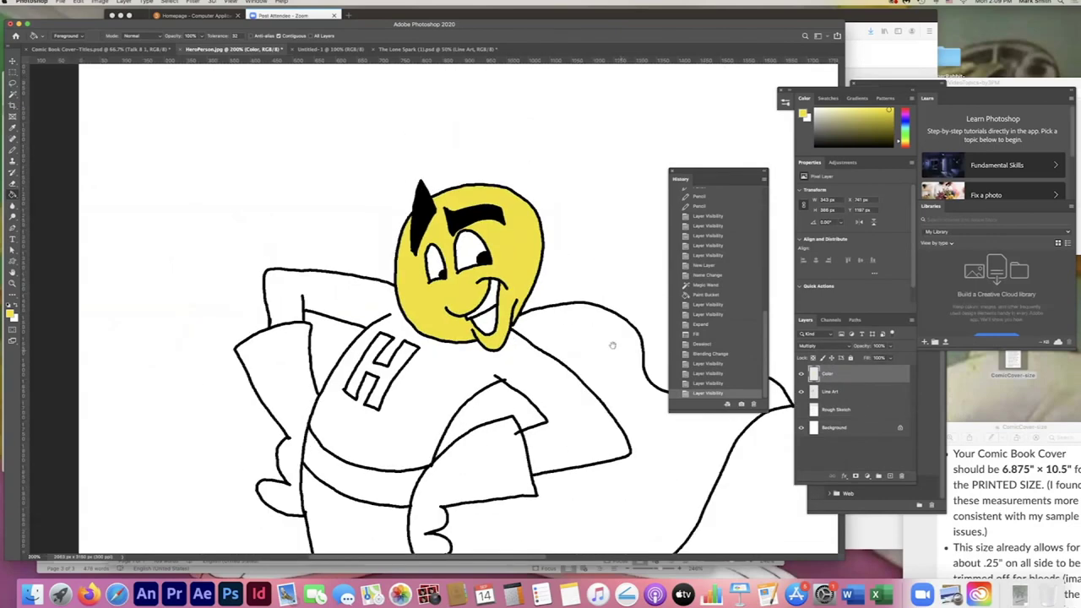
pyautogui.scroll(2, 582, 316)
pyautogui.scroll(-3, 531, 239)
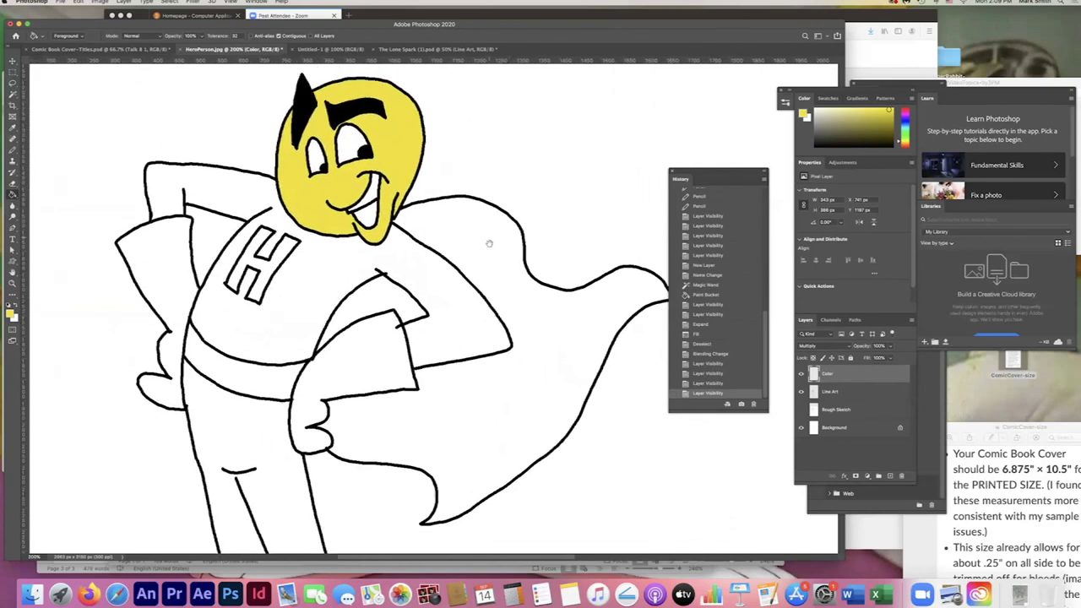
pyautogui.scroll(3, 498, 242)
pyautogui.scroll(-3, 493, 246)
pyautogui.scroll(3, 494, 246)
pyautogui.scroll(-3, 494, 247)
pyautogui.scroll(3, 490, 249)
pyautogui.scroll(-3, 488, 249)
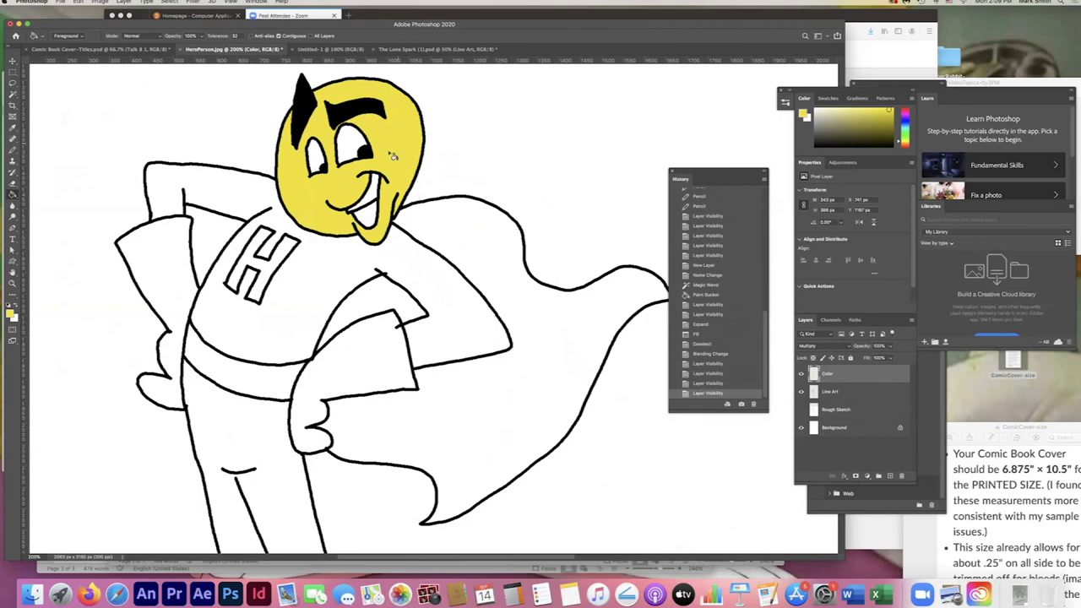
# Select both gloves on the Line Art layer with the Magic Wand and expand the selection by 2 pixels.
pyautogui.scroll(3, 418, 254)
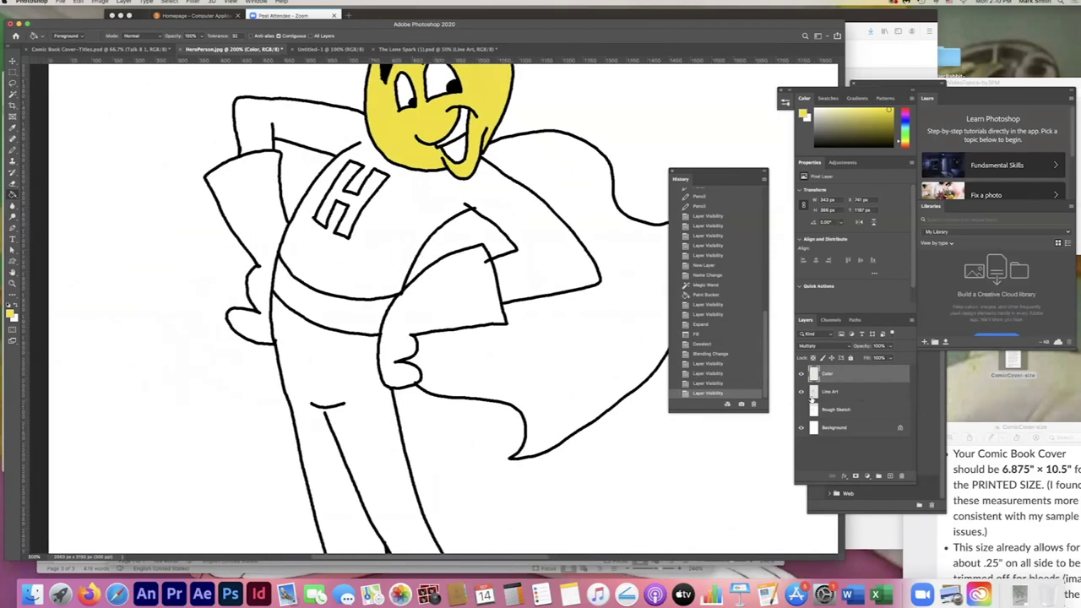
pyautogui.click(835, 393)
pyautogui.press('w')
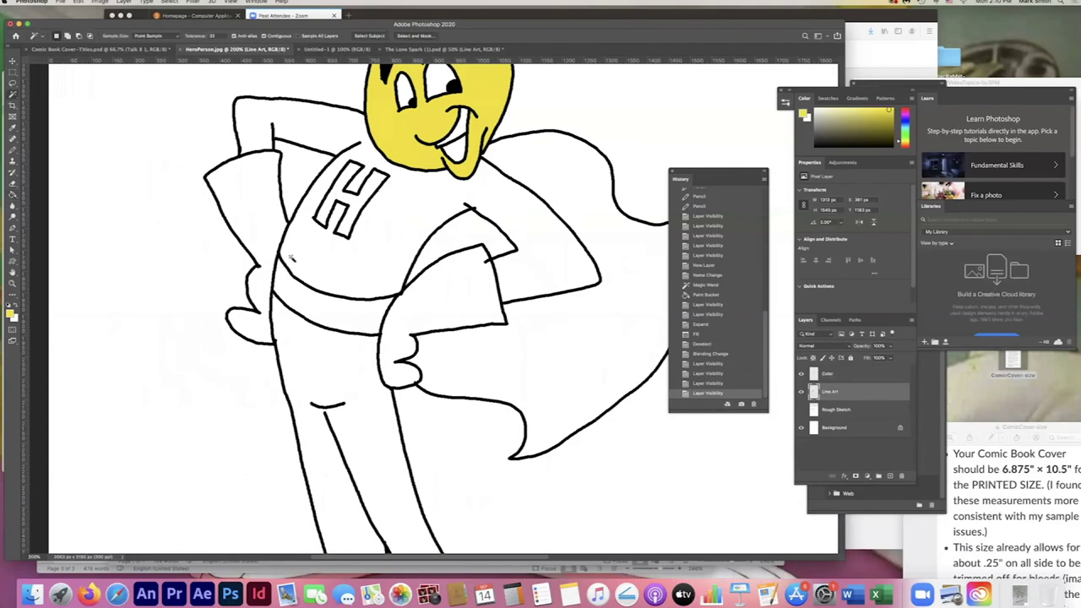
pyautogui.click(251, 203)
pyautogui.click(447, 298)
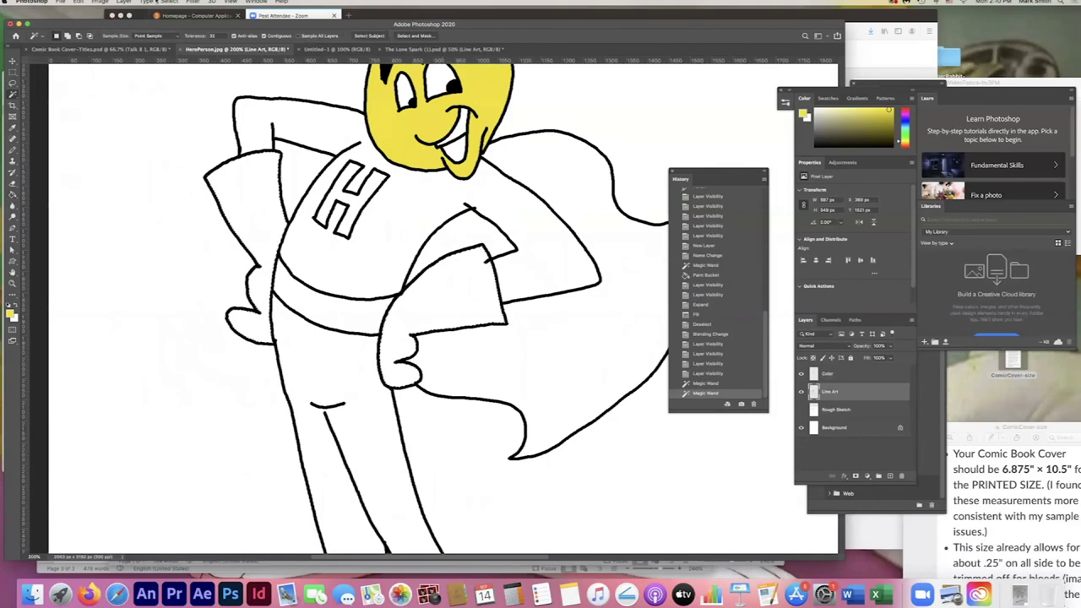
pyautogui.click(172, 2)
pyautogui.moveTo(254, 124)
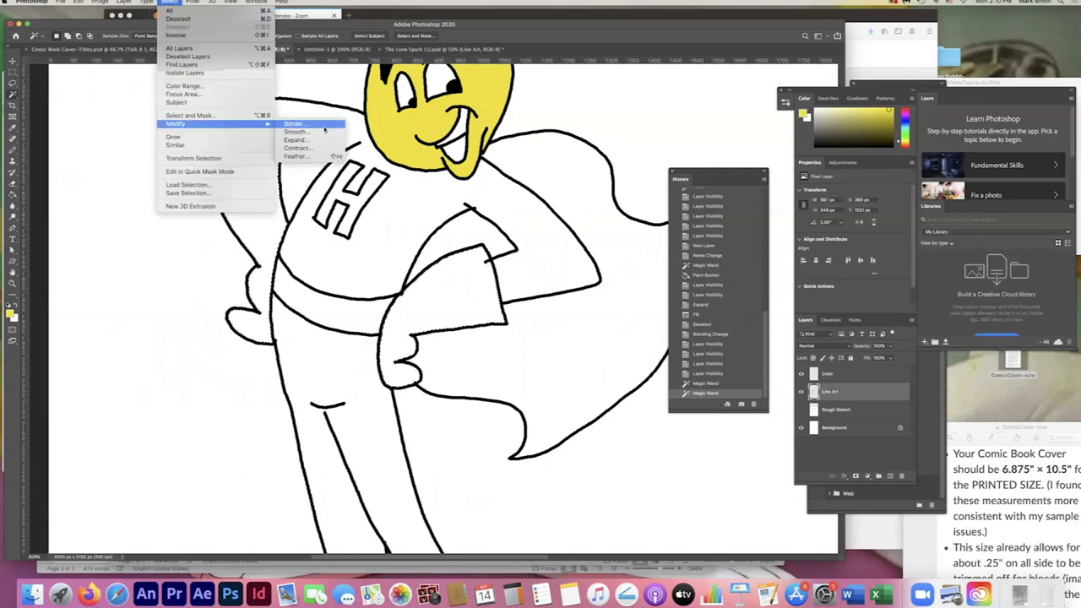
pyautogui.click(335, 140)
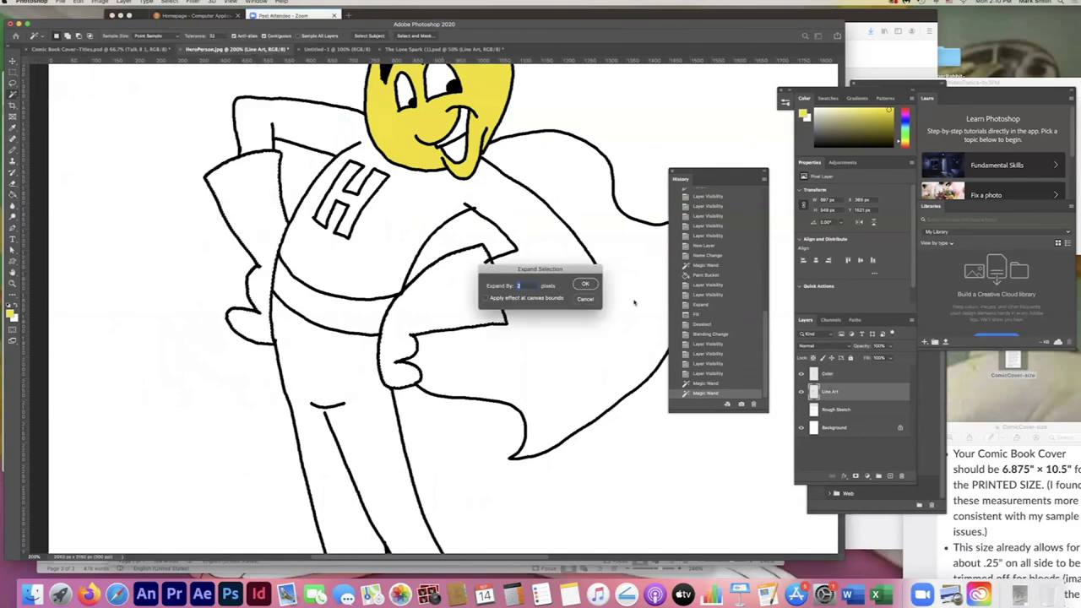
pyautogui.click(587, 284)
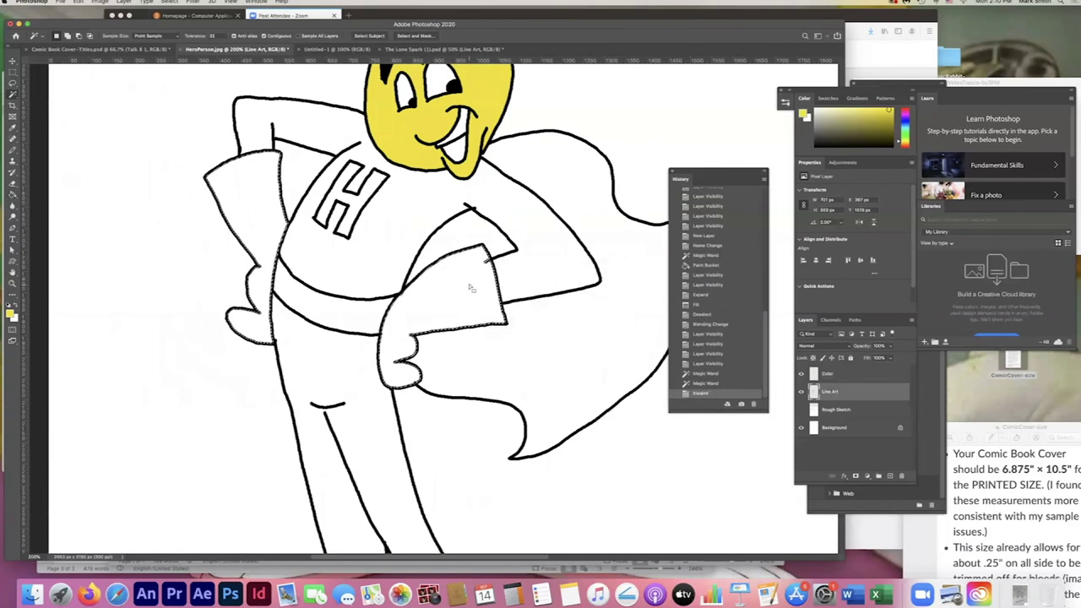
# Try the yellow fill on the Line Art layer, undo it, and fill both selected gloves on the Color layer instead.
pyautogui.press('g')
pyautogui.click(471, 288)
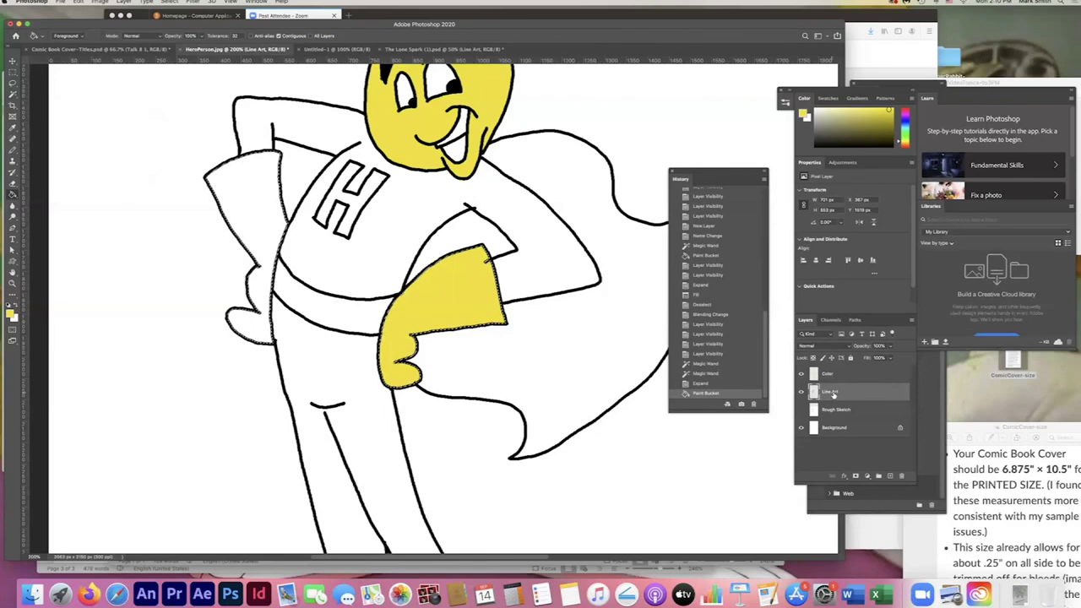
pyautogui.press('super+z')
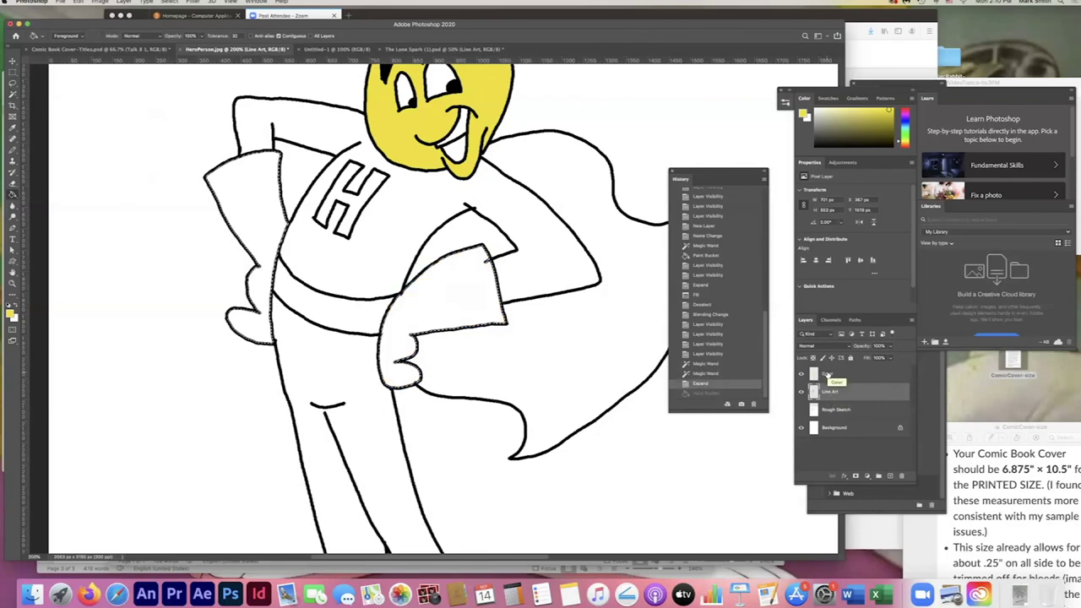
pyautogui.click(826, 374)
pyautogui.click(442, 296)
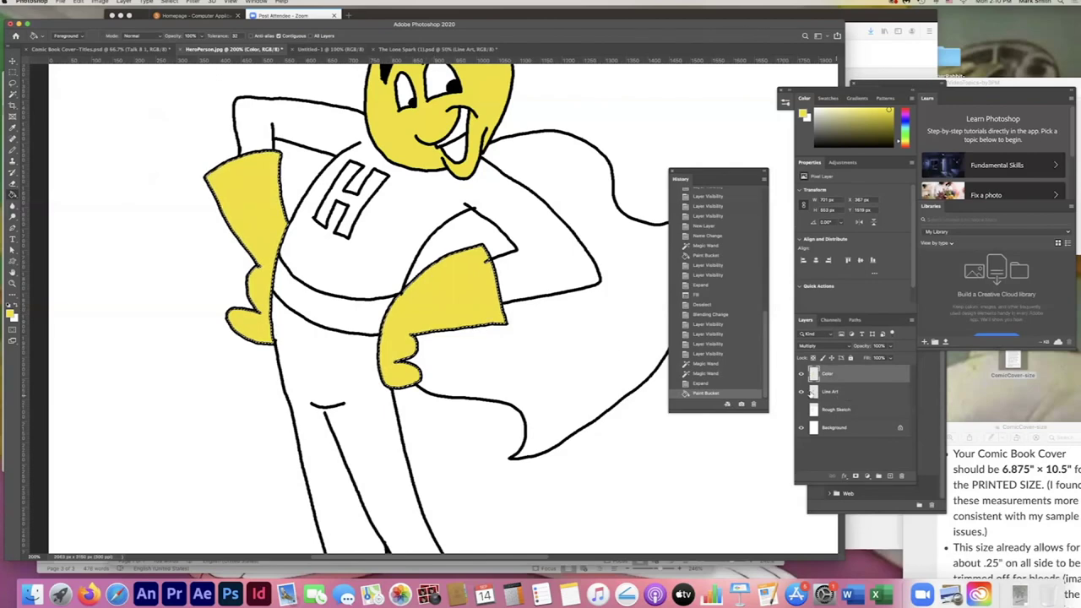
# Hide and show the Line Art layer to check the glove fills, and deselect the gloves.
pyautogui.click(802, 392)
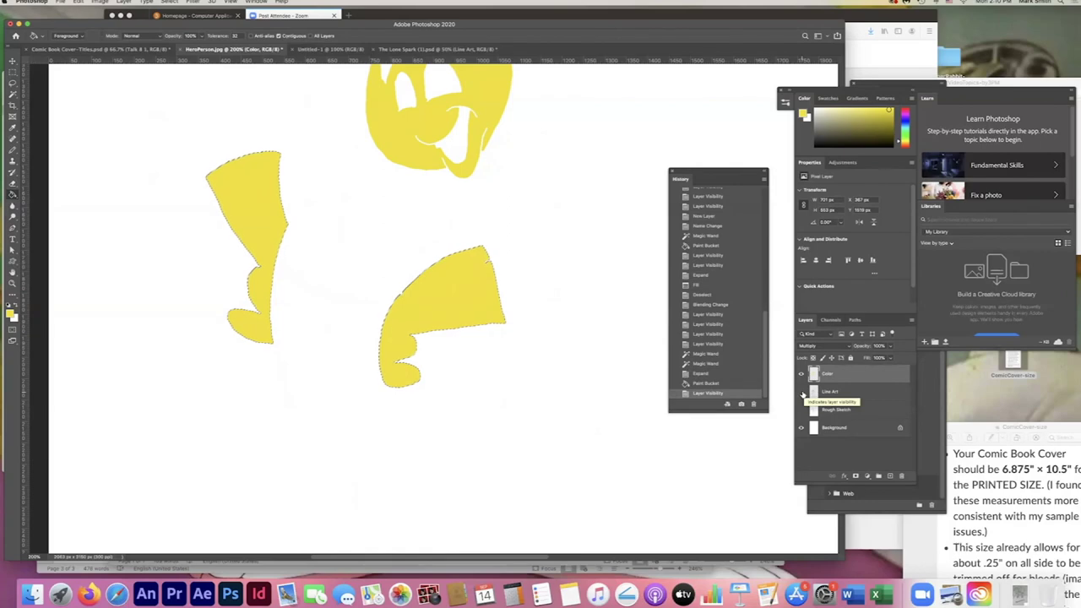
pyautogui.click(802, 392)
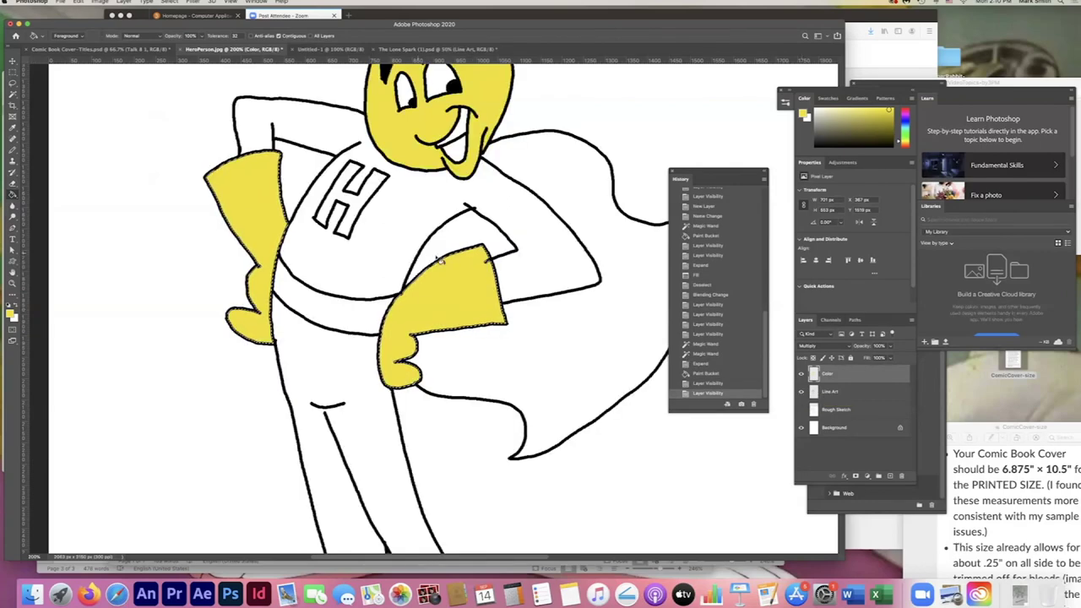
pyautogui.click(802, 392)
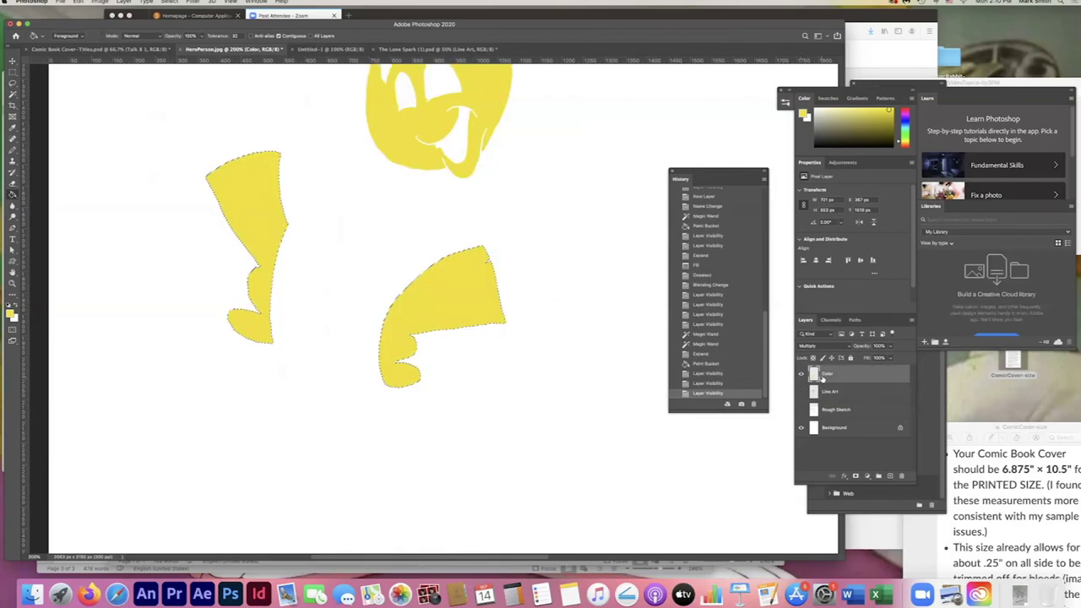
pyautogui.click(802, 392)
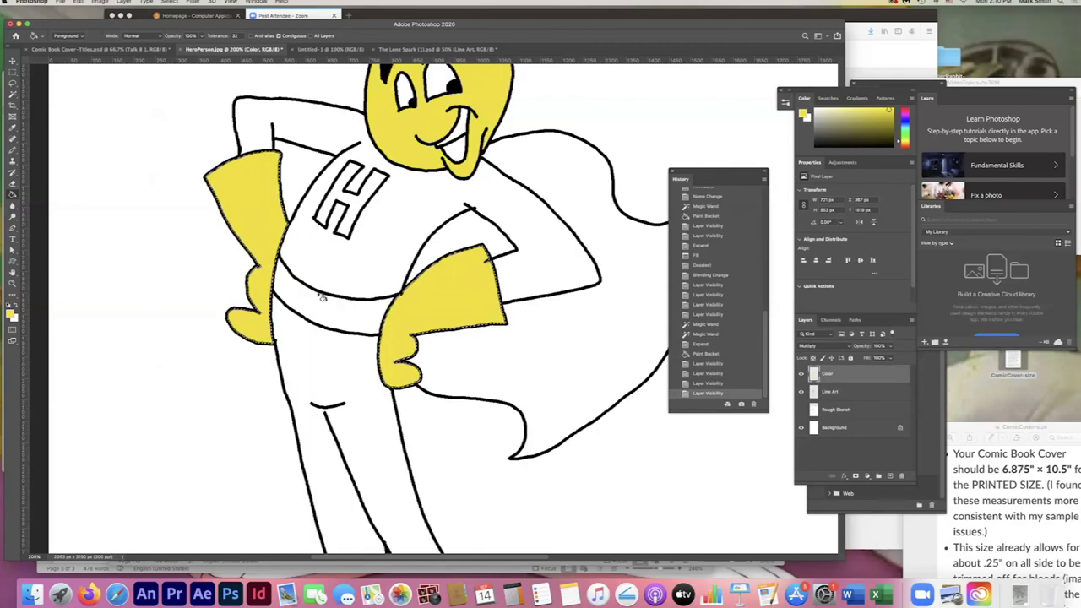
pyautogui.hotkey('ctrl', 'd')
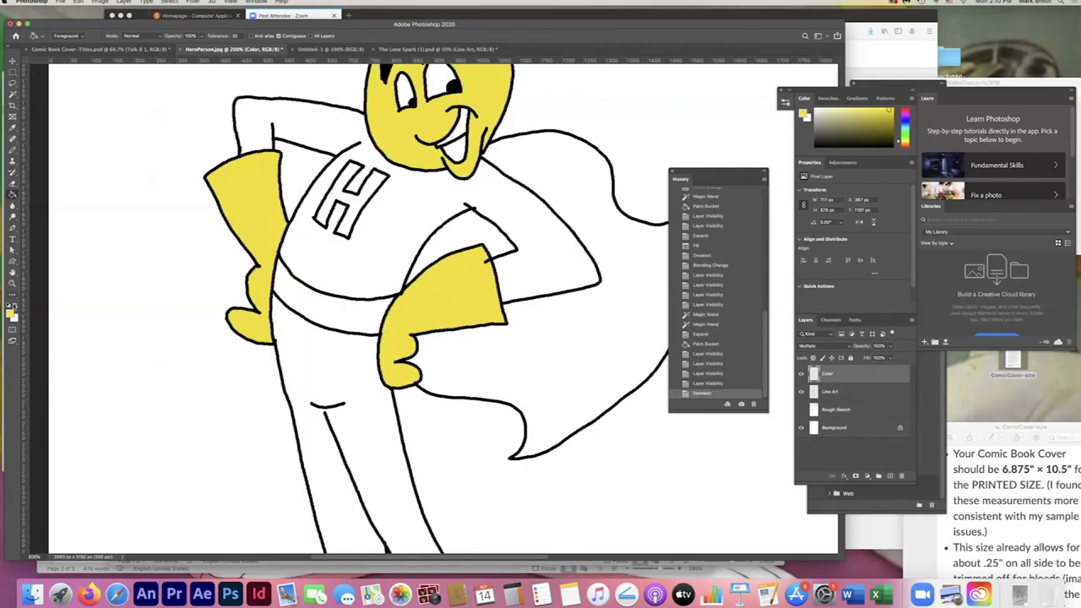
# Set the foreground color to orange #f4950e.
pyautogui.click(11, 314)
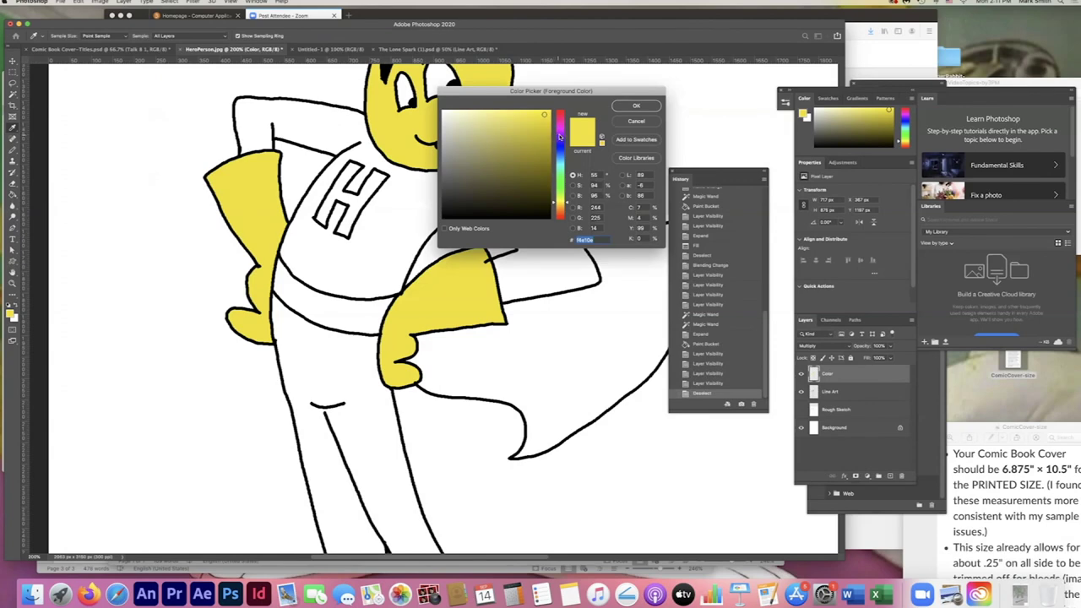
pyautogui.moveTo(560, 133); pyautogui.dragTo(554, 210)
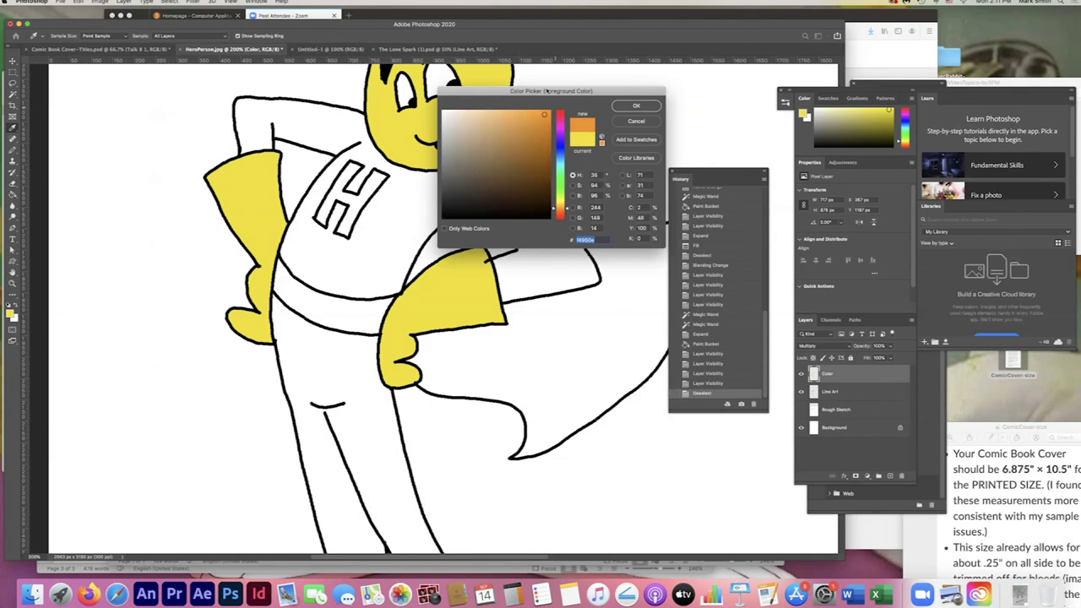
pyautogui.click(635, 106)
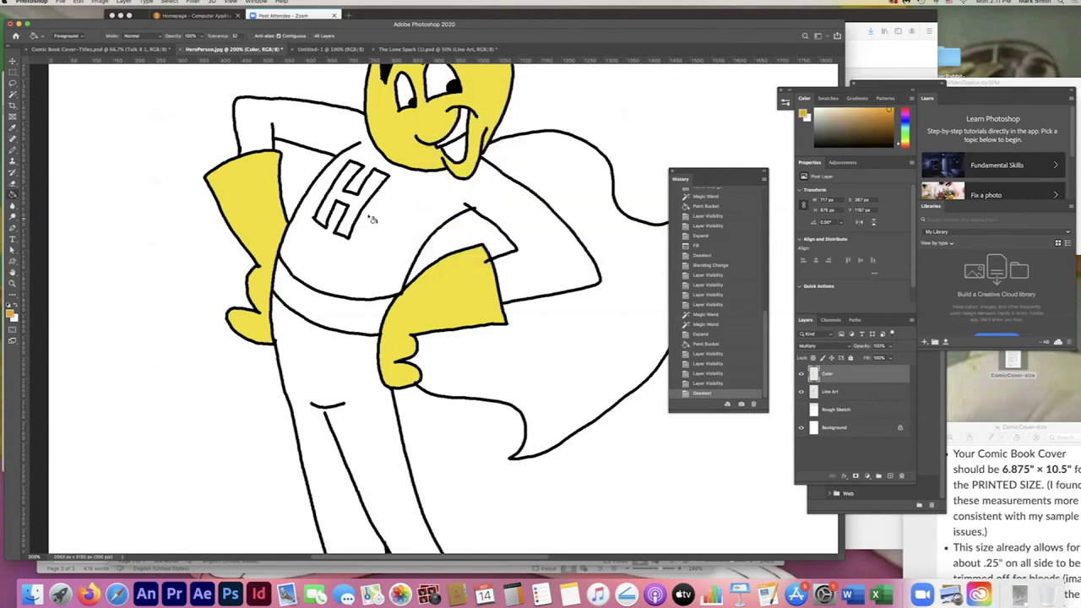
# Select the hero's shirt and pants areas on the Line Art layer with the Magic Wand.
pyautogui.click(826, 392)
pyautogui.press('w')
pyautogui.click(369, 264)
pyautogui.scroll(-3, 372, 270)
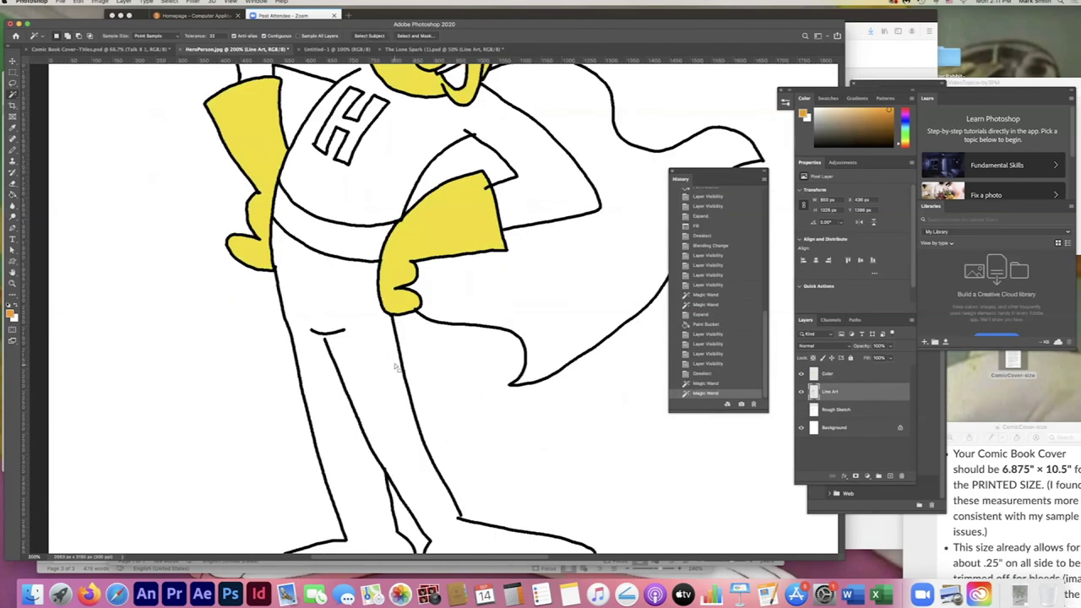
pyautogui.click(395, 365)
pyautogui.scroll(5, 395, 365)
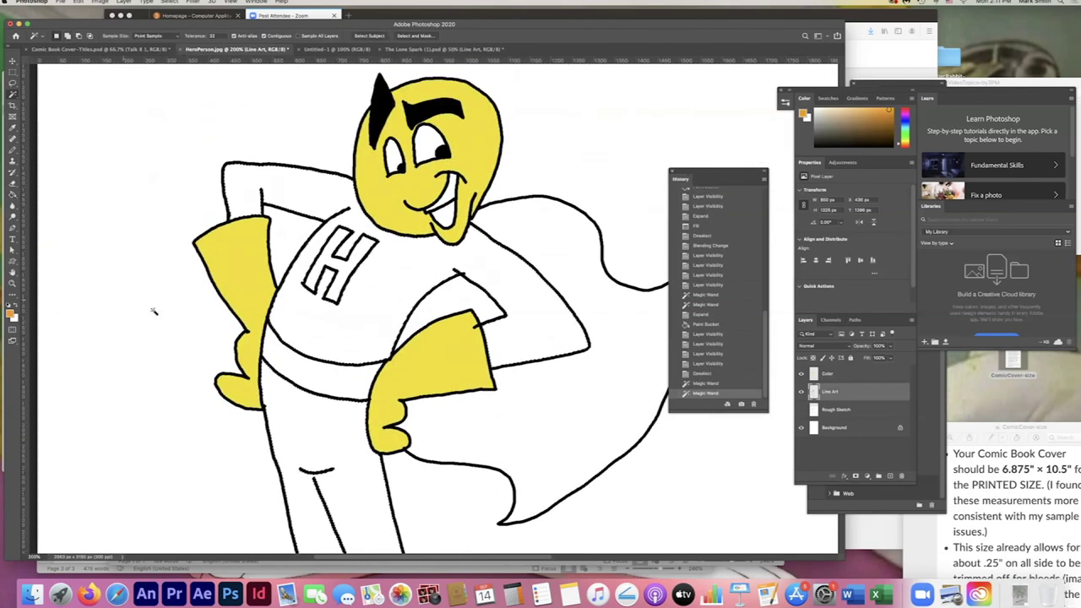
# Expand the shirt and pants selection, fill it with orange on the Color layer, and deselect.
pyautogui.click(829, 375)
pyautogui.click(170, 3)
pyautogui.moveTo(216, 124)
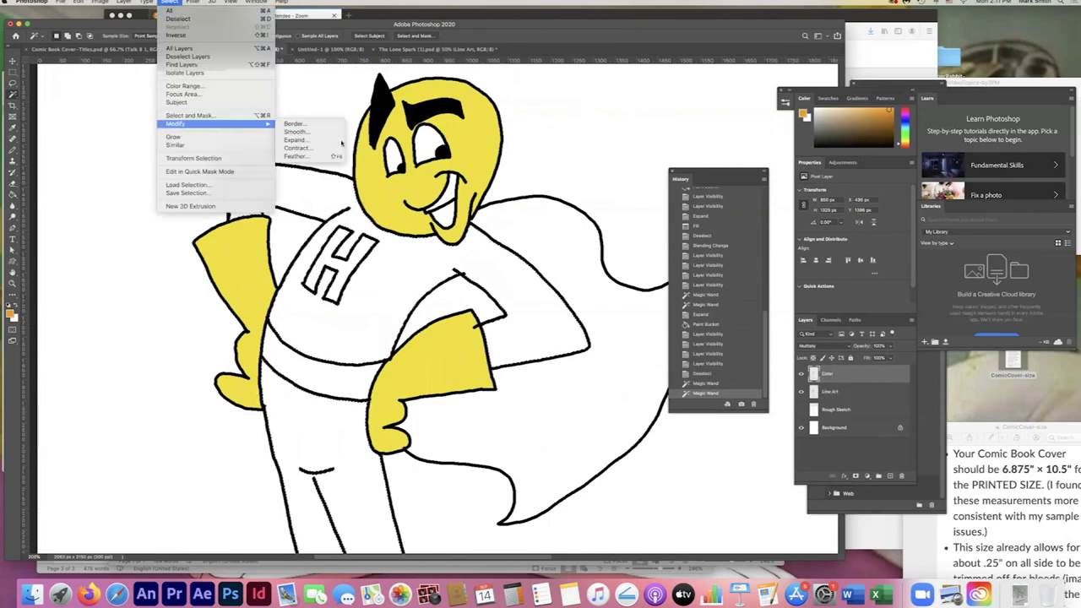
pyautogui.click(297, 139)
pyautogui.press('Return')
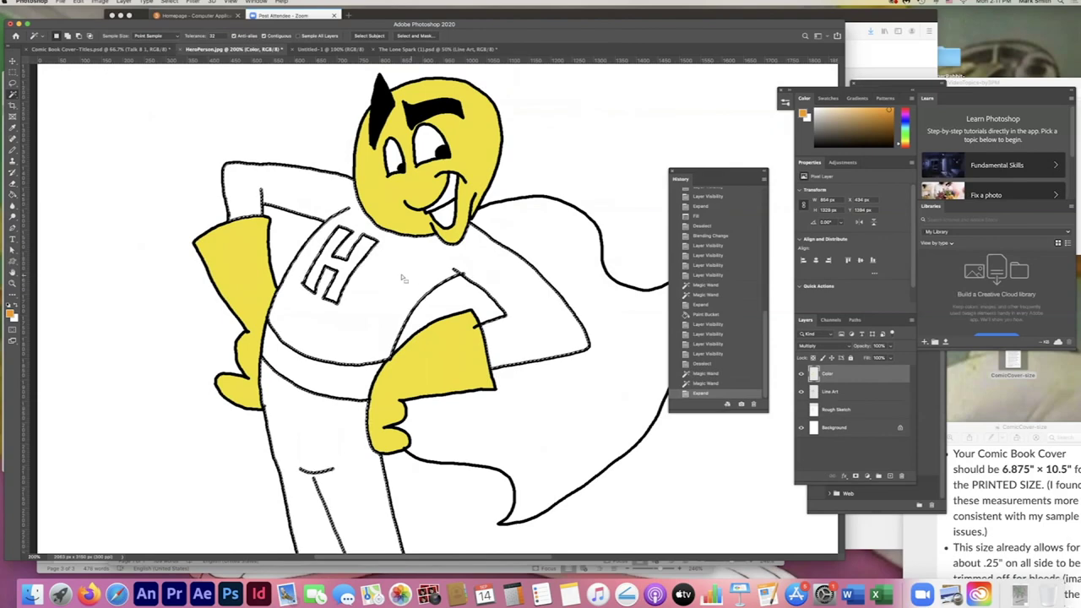
pyautogui.press('g')
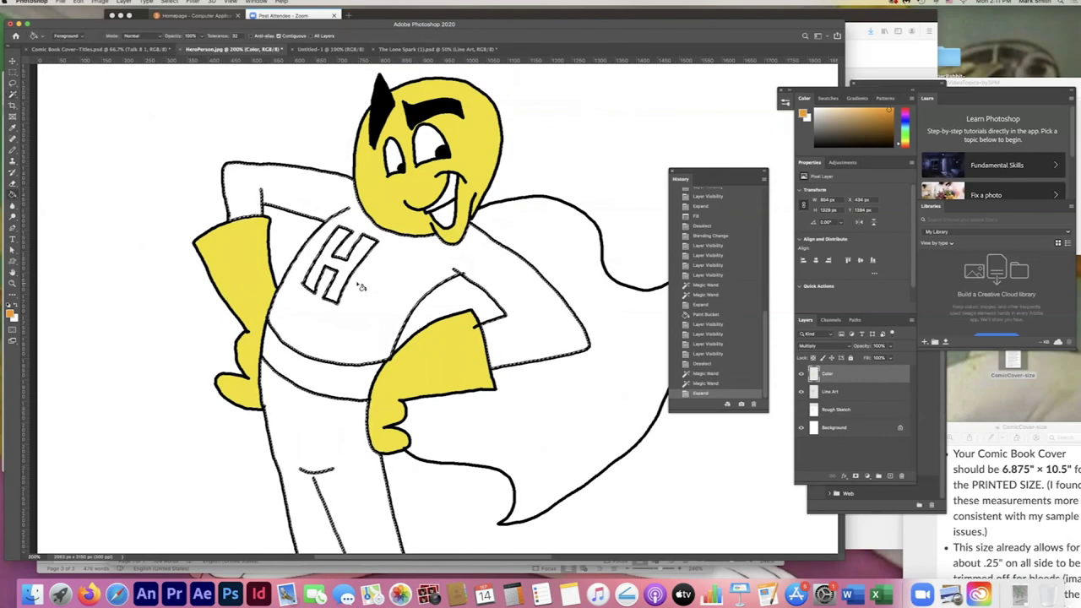
pyautogui.click(398, 282)
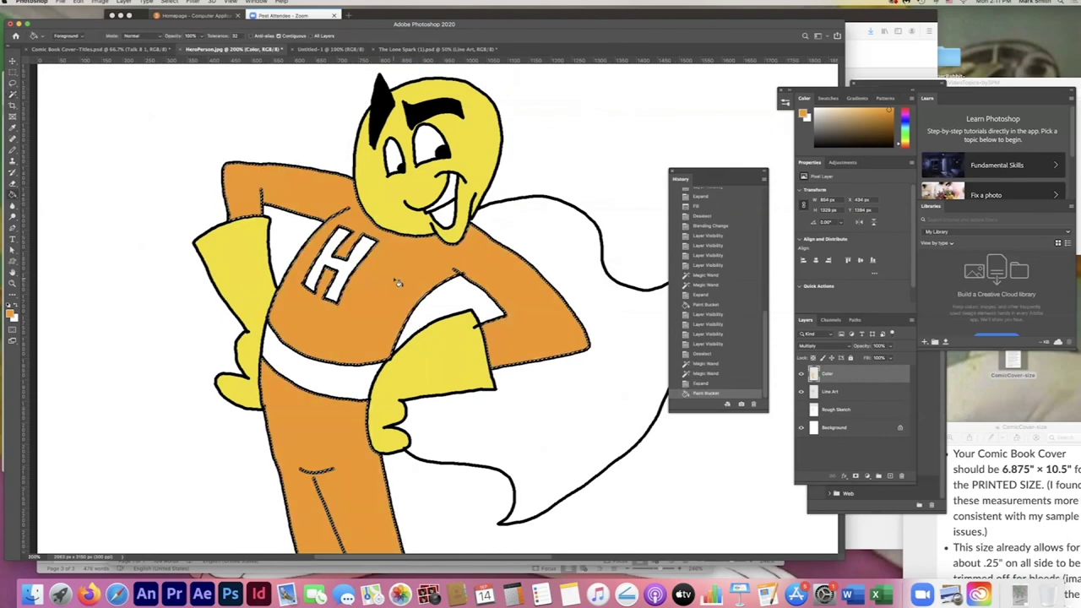
pyautogui.hotkey('ctrl', 'd')
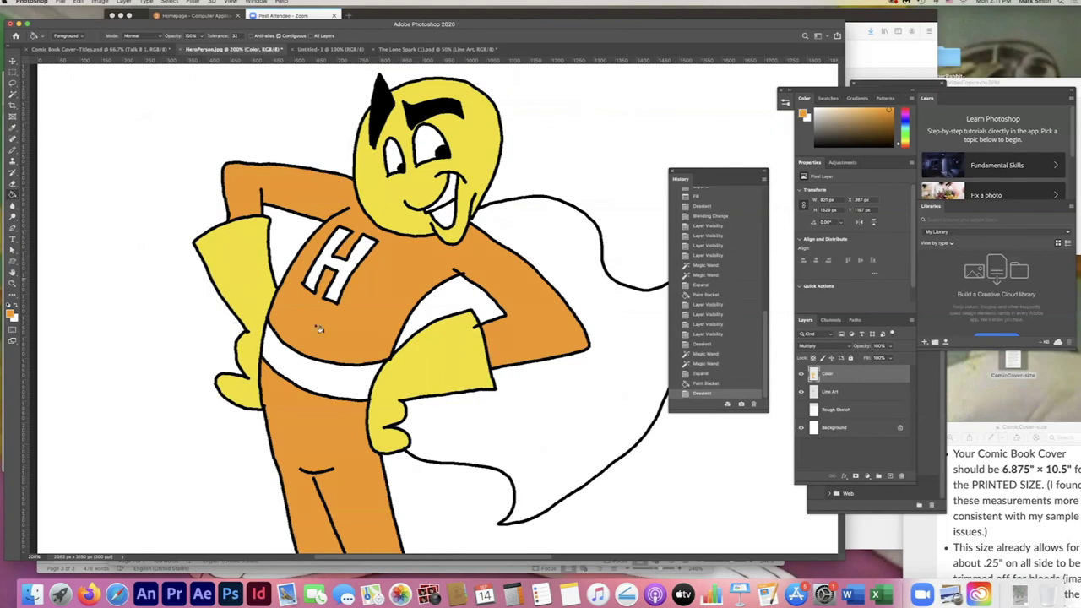
# Select the cape, the belt, the chest H and the cape area inside the bent arm on the Line Art layer with the Magic Wand.
pyautogui.click(12, 95)
pyautogui.click(862, 391)
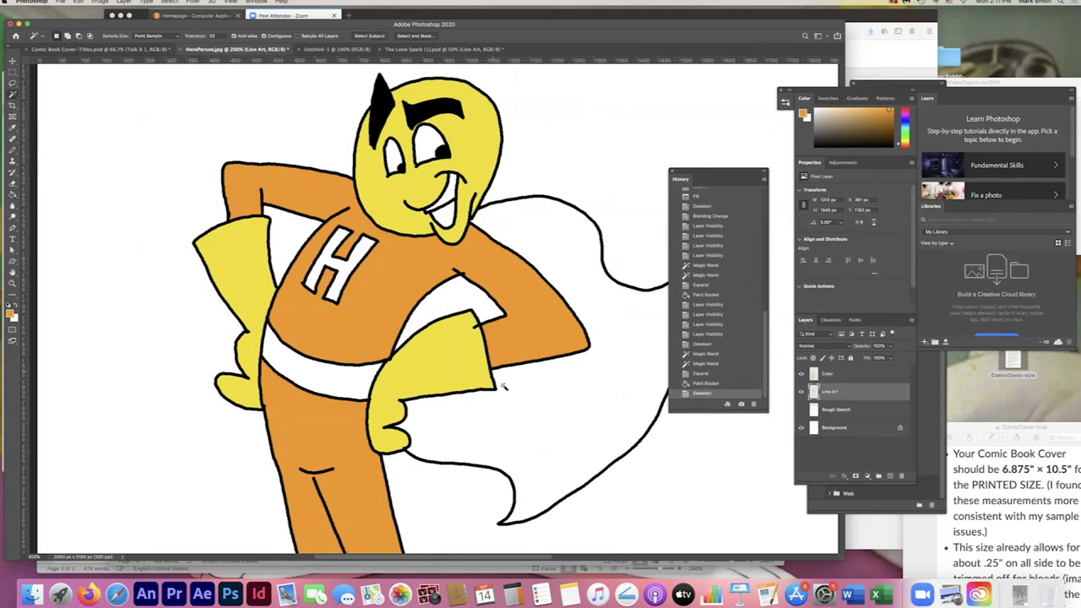
pyautogui.click(527, 390)
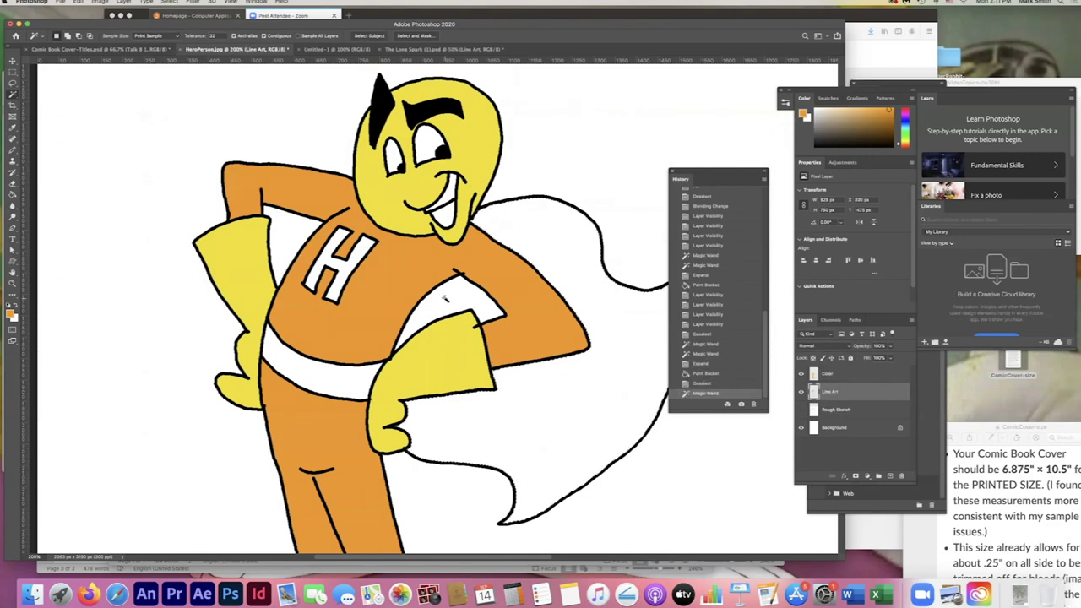
pyautogui.keyDown('shift'); pyautogui.click(301, 384); pyautogui.keyUp('shift')
pyautogui.keyDown('shift'); pyautogui.click(340, 267); pyautogui.keyUp('shift')
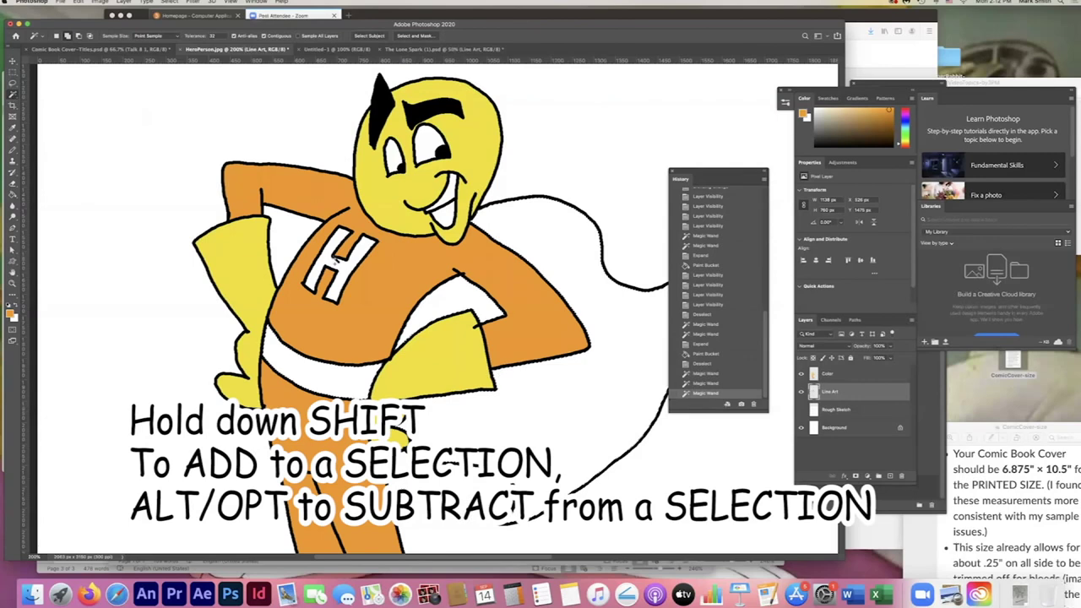
pyautogui.keyDown('shift'); pyautogui.click(475, 298); pyautogui.keyUp('shift')
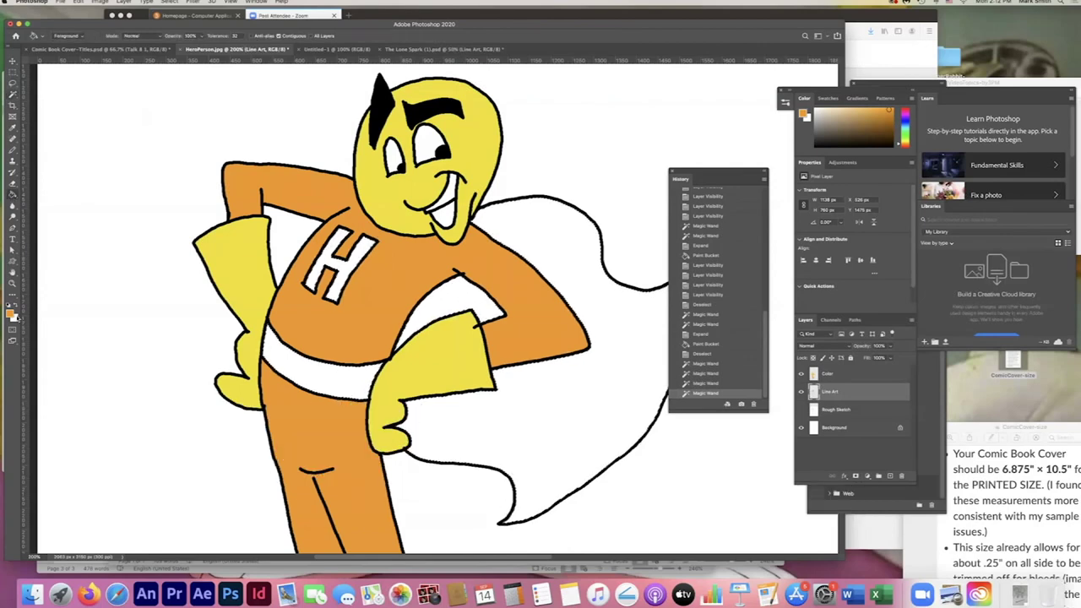
# Set the foreground color to light blue #1ec3e1.
pyautogui.click(10, 314)
pyautogui.click(557, 163)
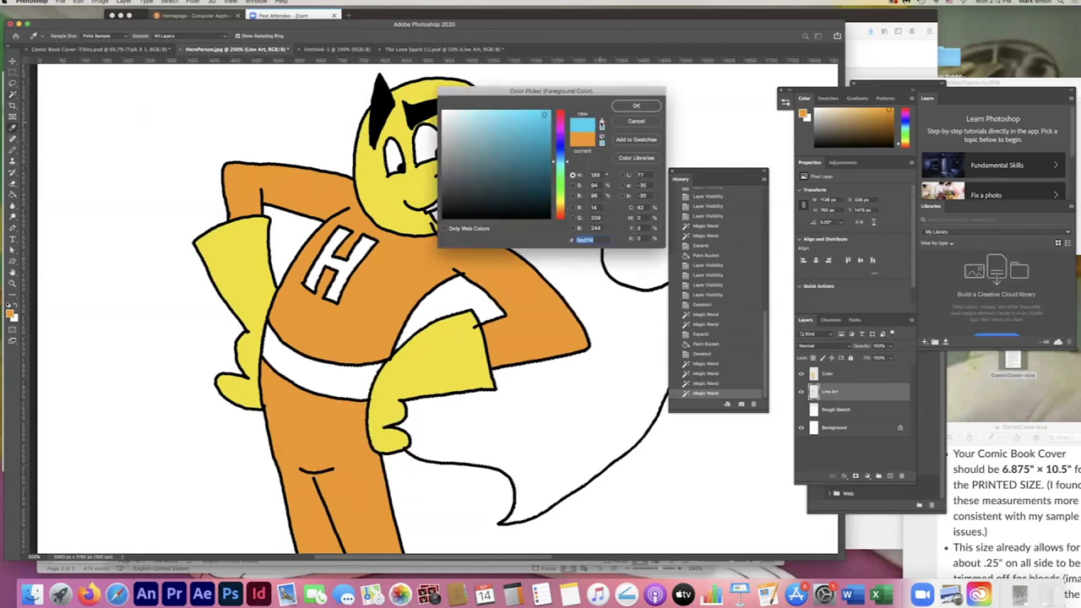
pyautogui.moveTo(544, 115); pyautogui.dragTo(535, 122)
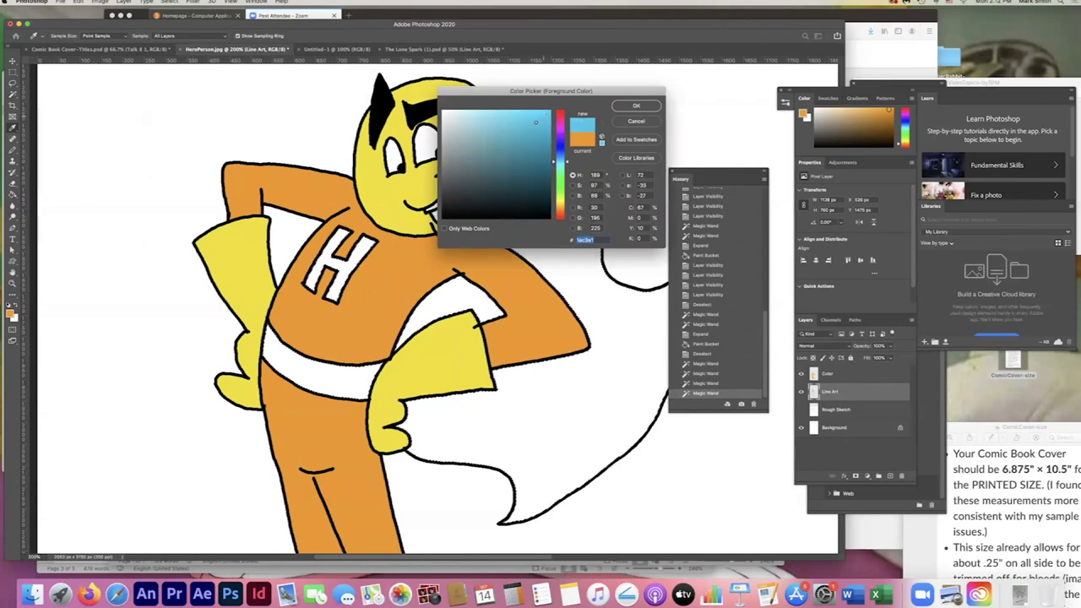
pyautogui.click(627, 107)
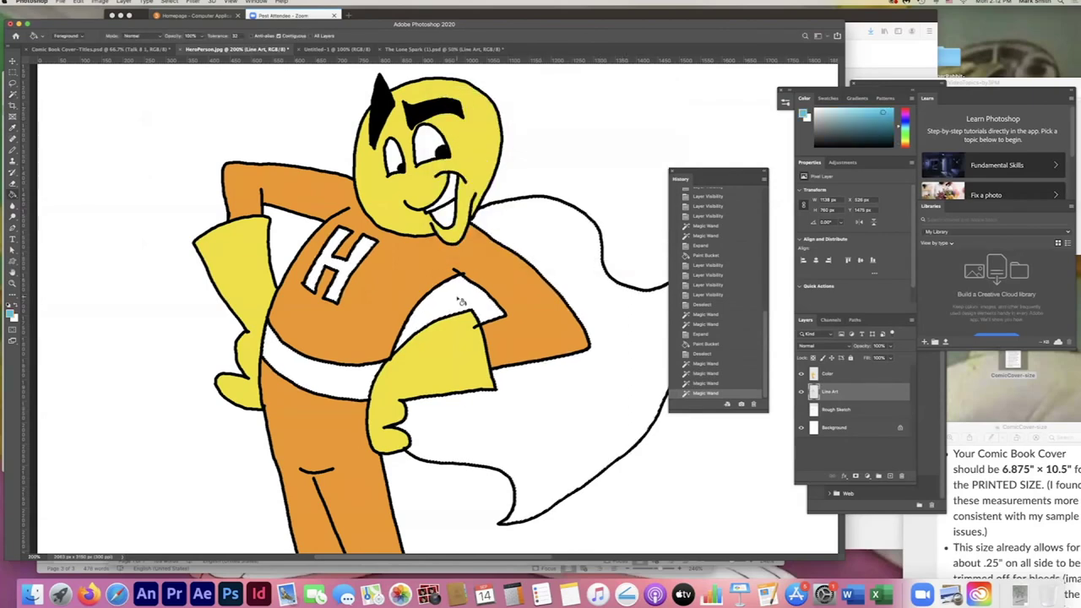
pyautogui.click(462, 302)
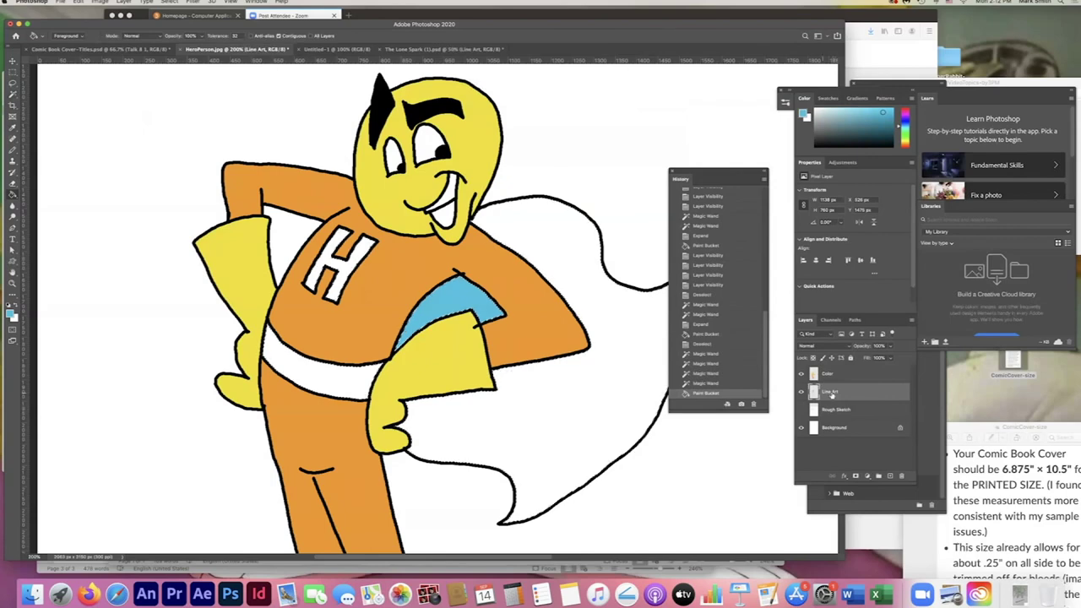
pyautogui.click(77, 2)
pyautogui.click(93, 10)
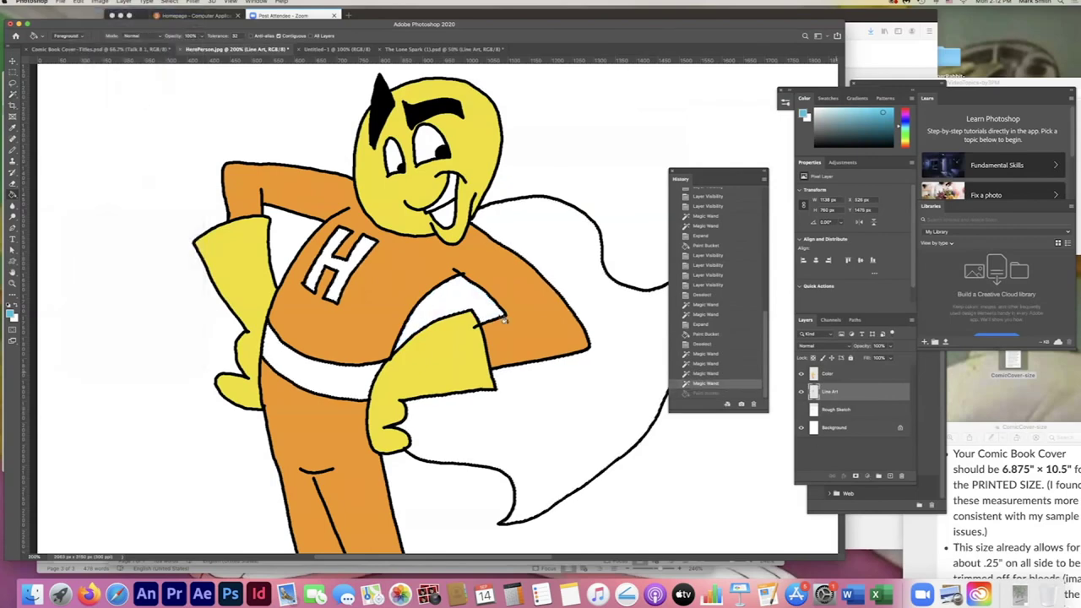
# Fill the selected cape, belt and chest H with light blue on the Color layer, and deselect.
pyautogui.click(828, 373)
pyautogui.click(575, 251)
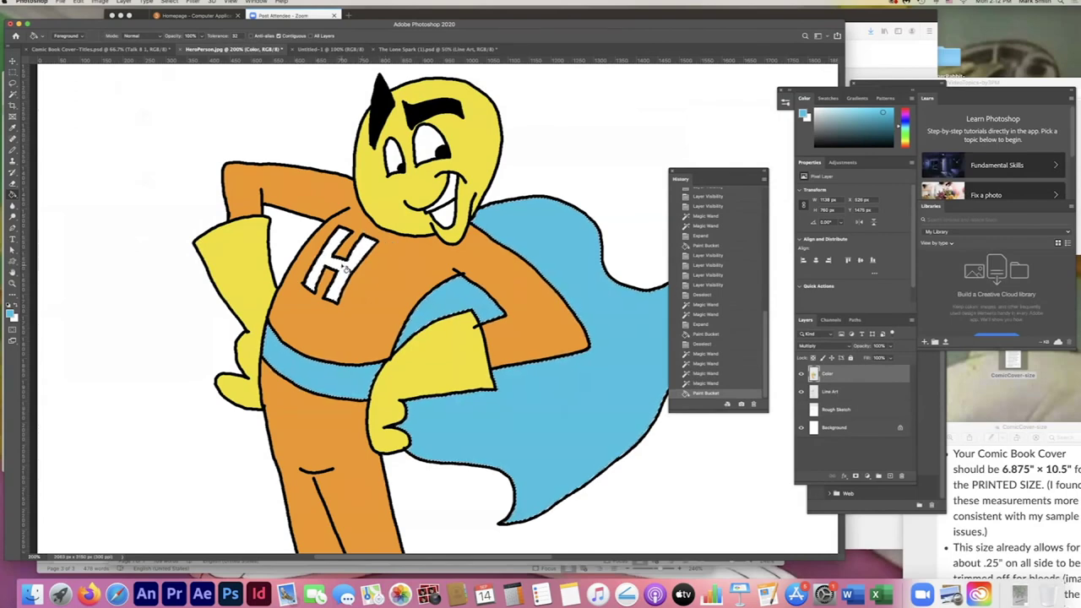
pyautogui.click(348, 269)
pyautogui.press('super+d')
pyautogui.press('super+0')
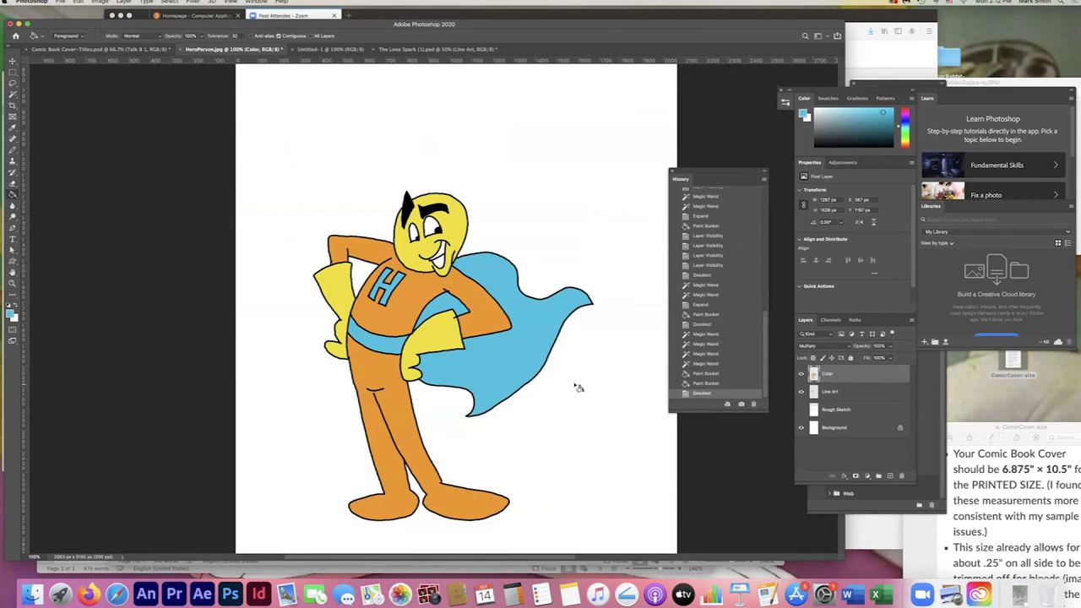
# Select the blue cape areas inside the bent arm and behind the body on the Color layer with the Magic Wand.
pyautogui.press('w')
pyautogui.click(442, 309)
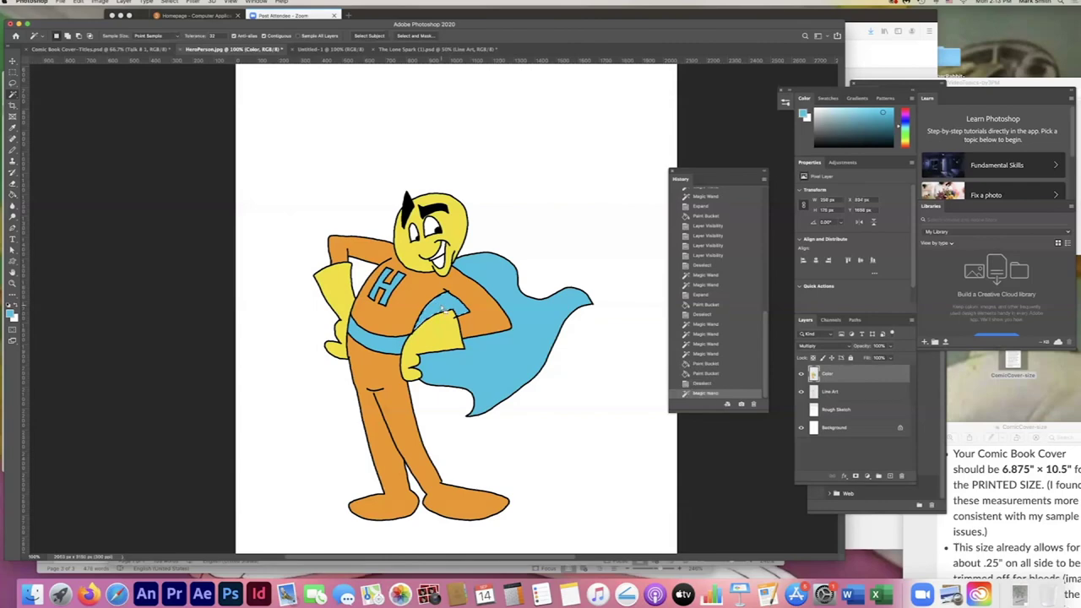
pyautogui.press('shift')
pyautogui.keyDown('shift'); pyautogui.click(481, 355); pyautogui.keyUp('shift')
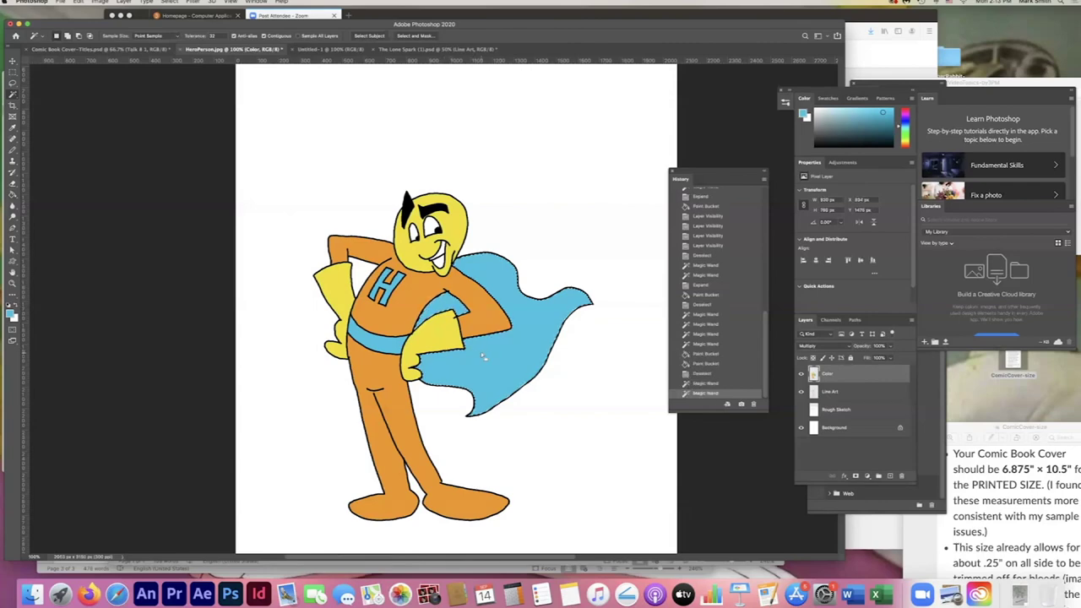
# Set up a large Soft Round brush with 0% hardness and test a stroke across the cape.
pyautogui.click(13, 150)
pyautogui.click(60, 150)
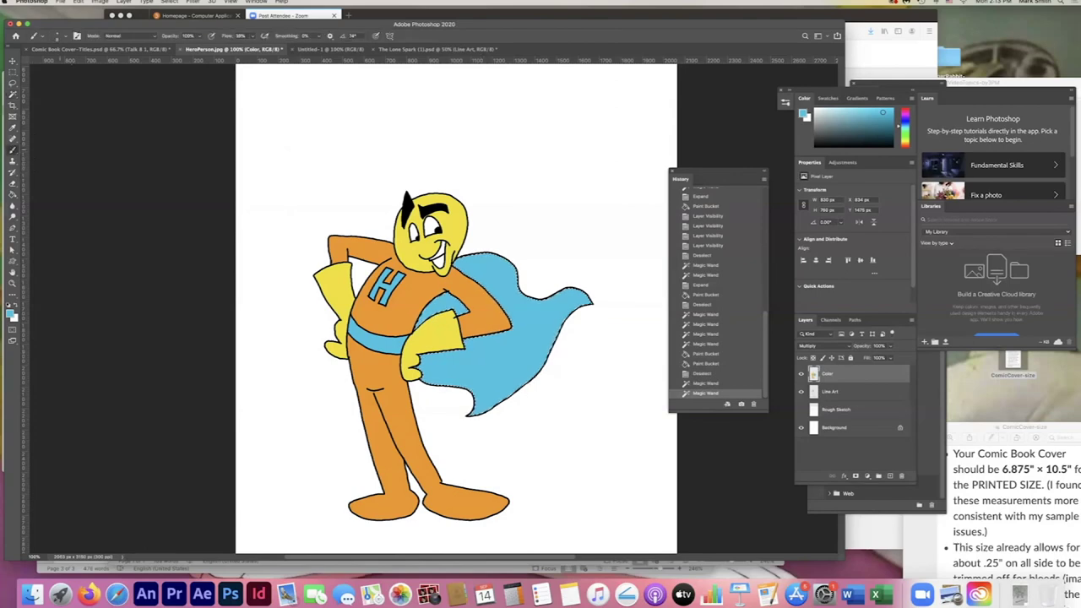
pyautogui.click(64, 37)
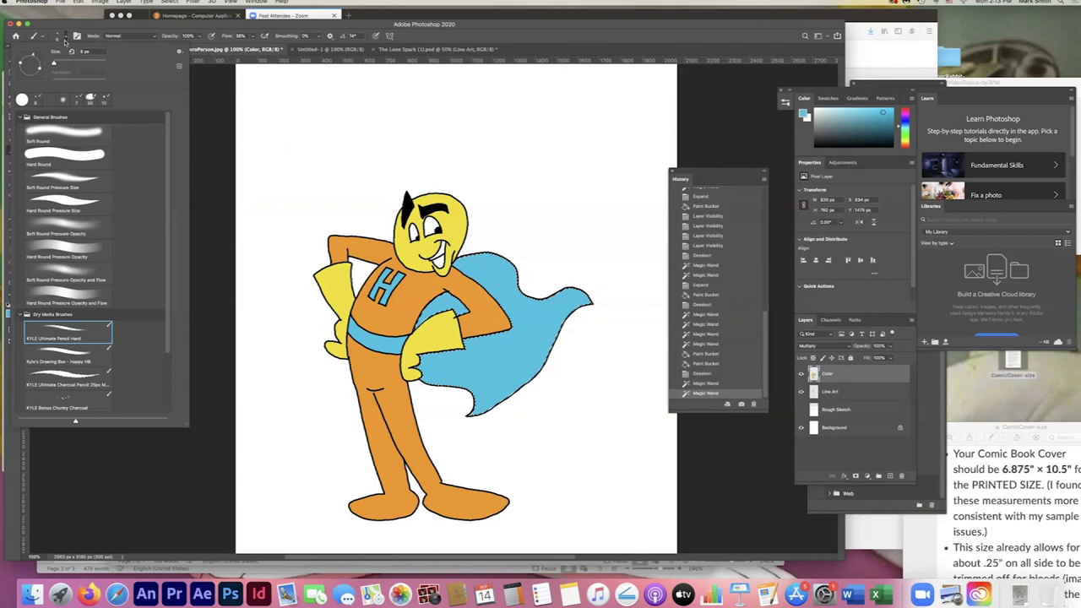
pyautogui.click(65, 136)
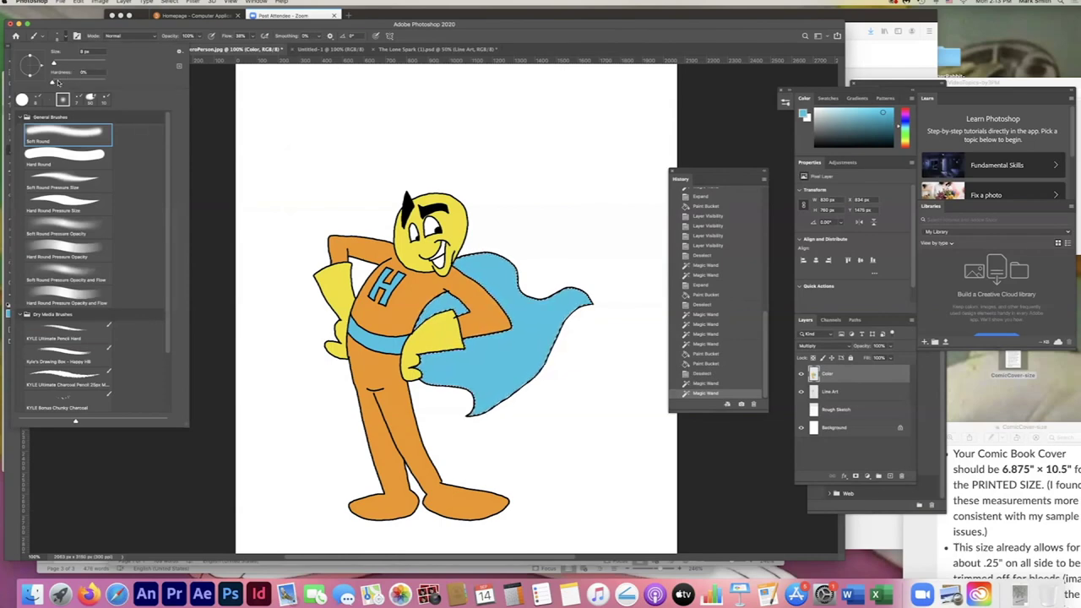
pyautogui.moveTo(52, 82)
pyautogui.mouseDown()
pyautogui.moveTo(116, 86)
pyautogui.moveTo(51, 84)
pyautogui.mouseUp()
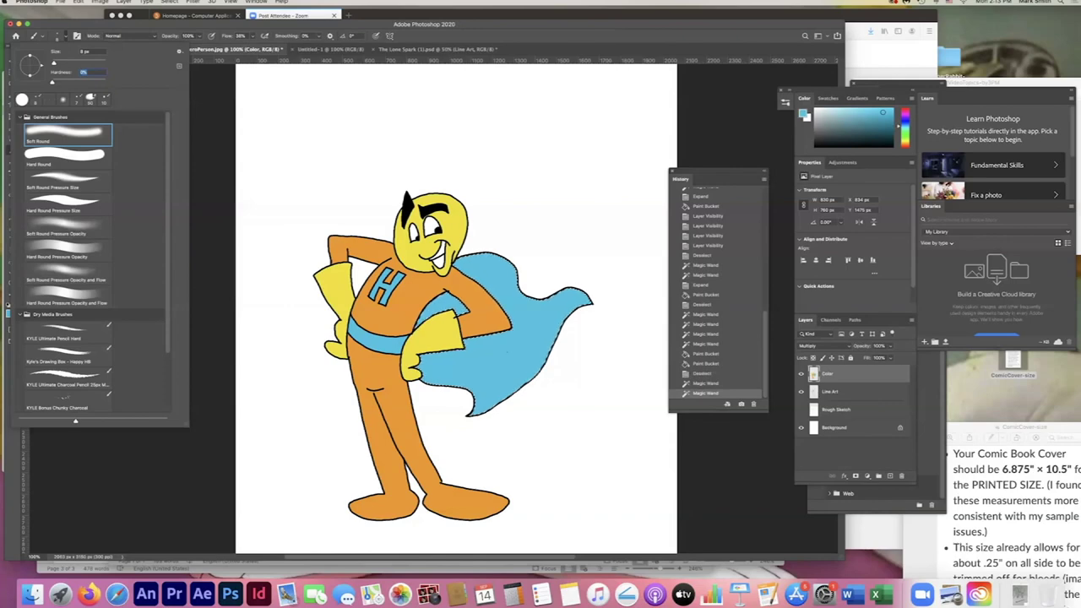
pyautogui.click(545, 51)
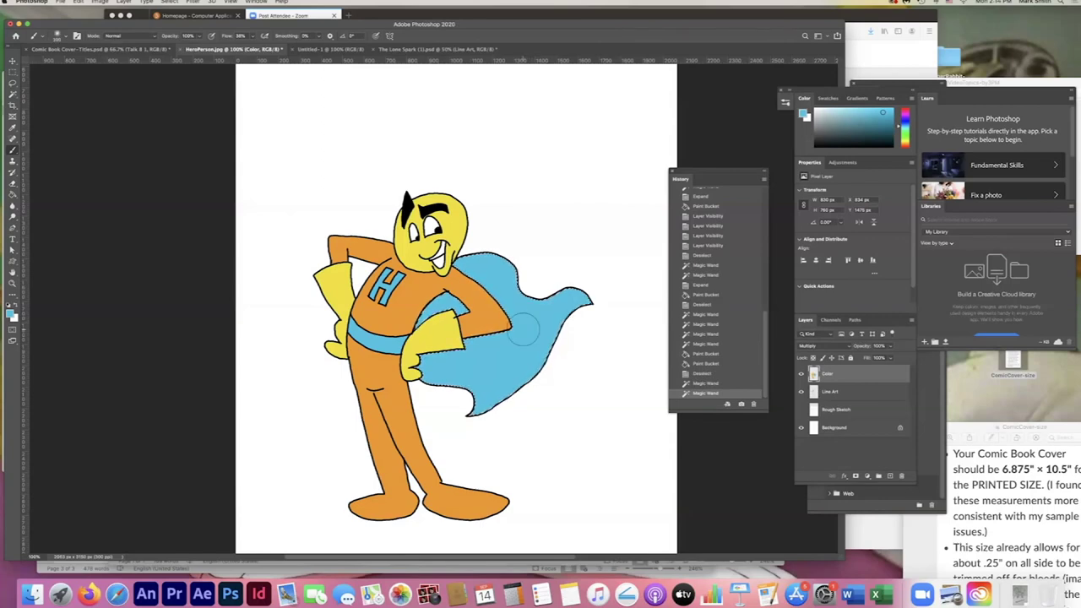
pyautogui.moveTo(550, 397); pyautogui.dragTo(486, 365)
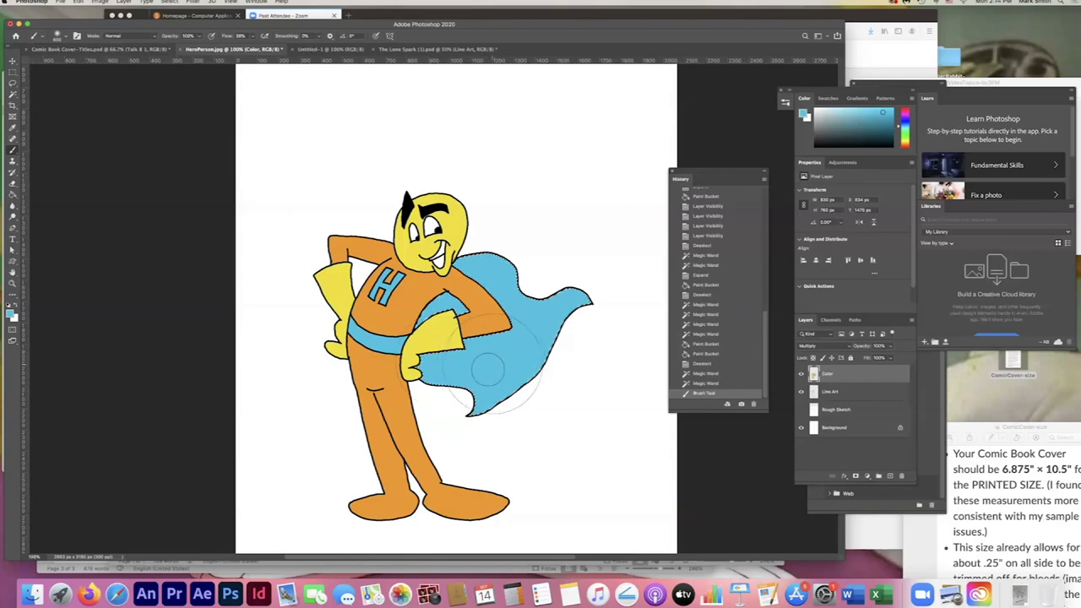
# Set the foreground color to dark teal blue #0f6575 for the cape shadows.
pyautogui.click(12, 313)
pyautogui.click(541, 163)
pyautogui.scroll(3, 587, 162)
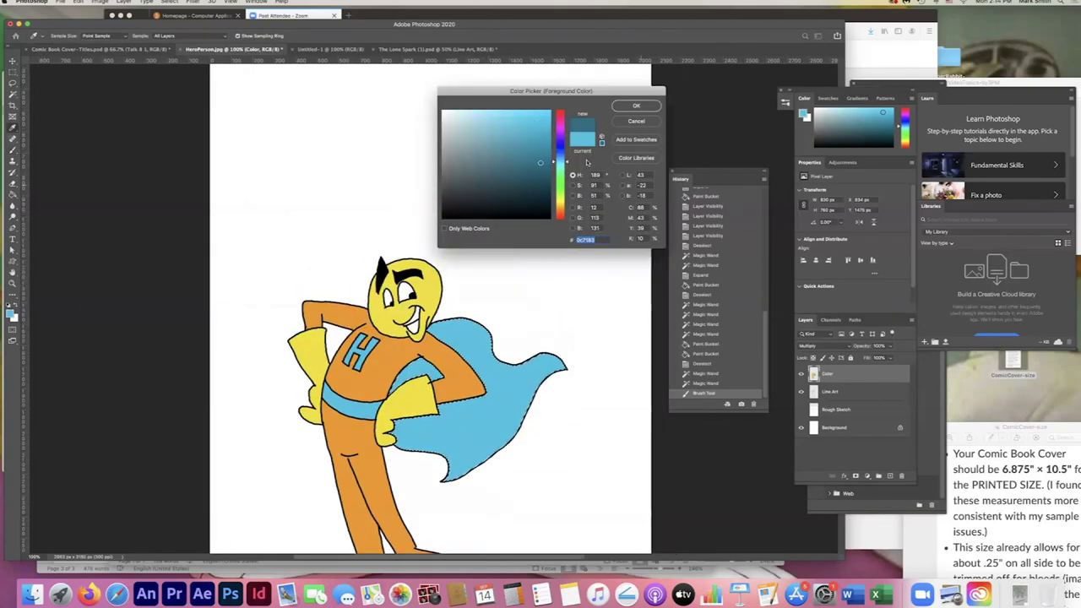
pyautogui.click(536, 169)
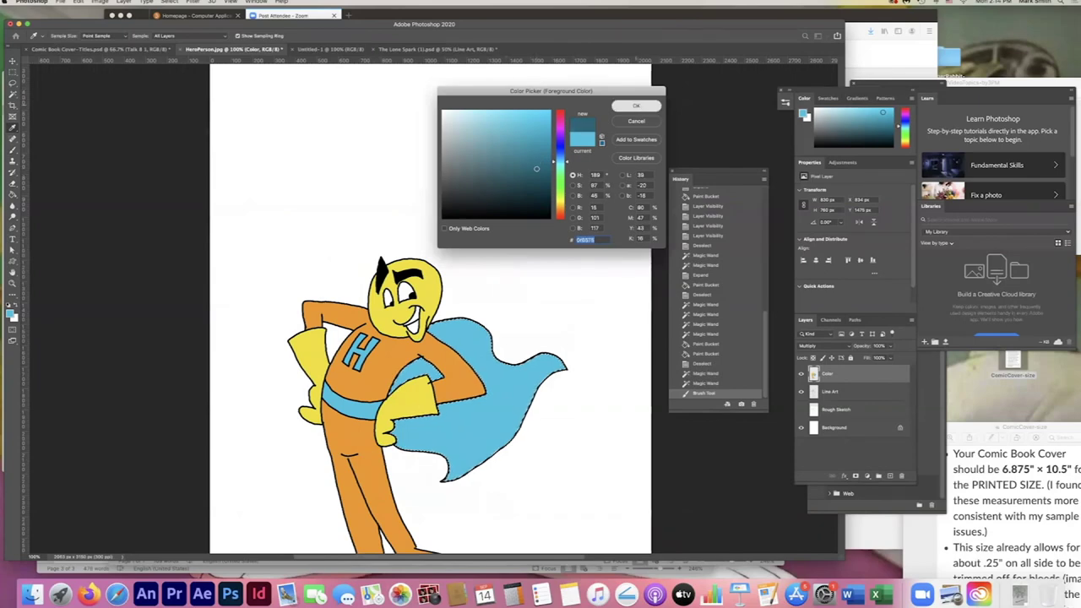
pyautogui.click(636, 106)
# Undo the first dark stroke, brush soft teal shadows along the lower cape and inside the bent arm, and deselect.
pyautogui.scroll(3, 414, 338)
pyautogui.moveTo(376, 486); pyautogui.dragTo(439, 532)
pyautogui.press('super+z')
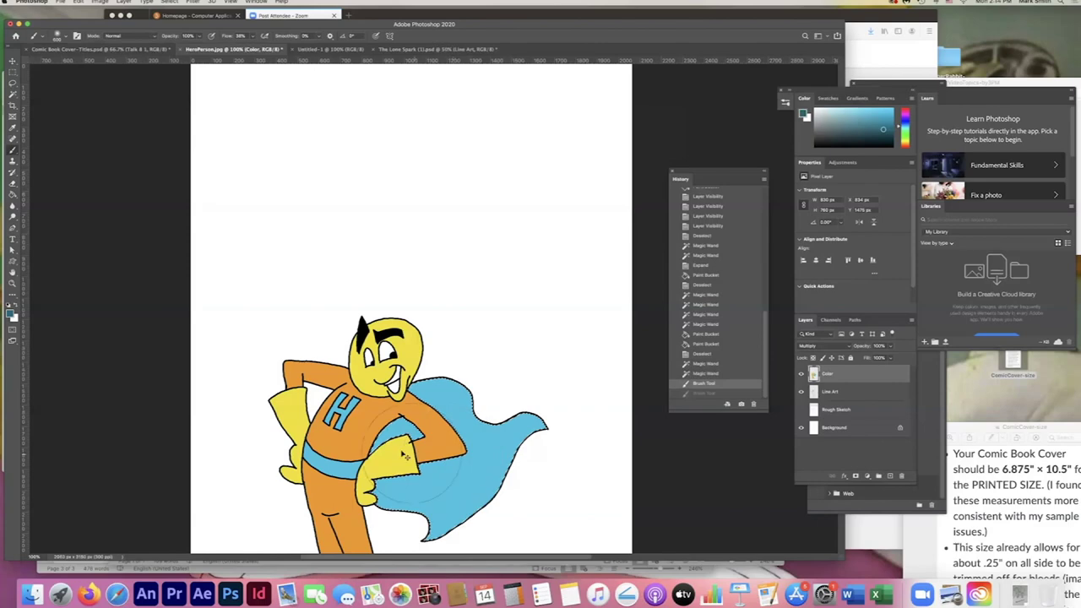
pyautogui.moveTo(490, 498)
pyautogui.mouseDown()
pyautogui.moveTo(435, 528)
pyautogui.moveTo(380, 499)
pyautogui.moveTo(440, 532)
pyautogui.moveTo(456, 528)
pyautogui.moveTo(376, 446)
pyautogui.mouseUp()
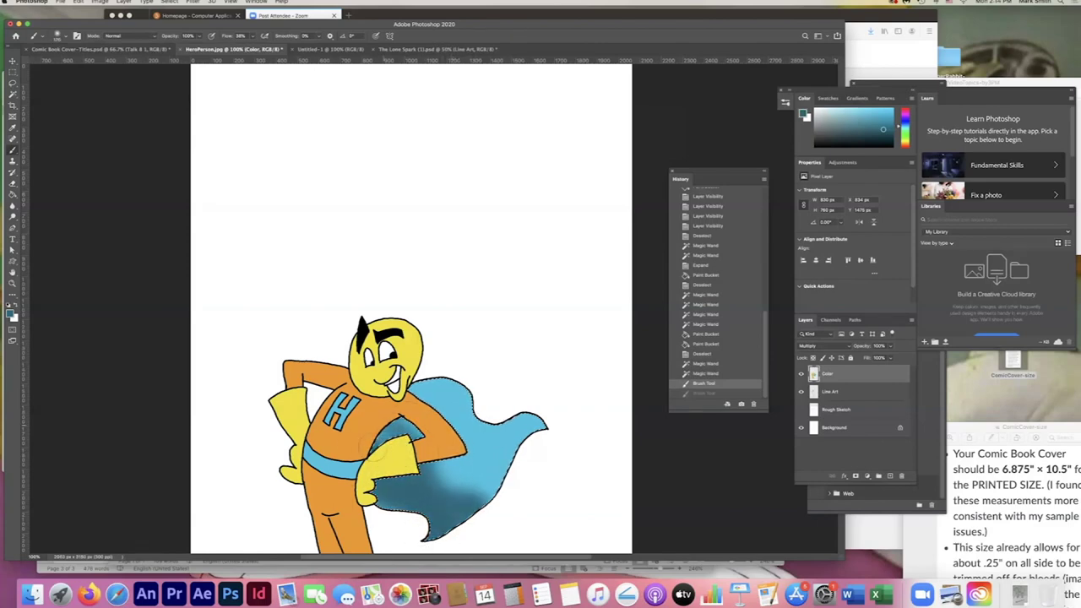
pyautogui.moveTo(439, 534)
pyautogui.mouseDown()
pyautogui.moveTo(458, 524)
pyautogui.moveTo(520, 435)
pyautogui.mouseUp()
pyautogui.press('super+minus')
pyautogui.press('super+d')
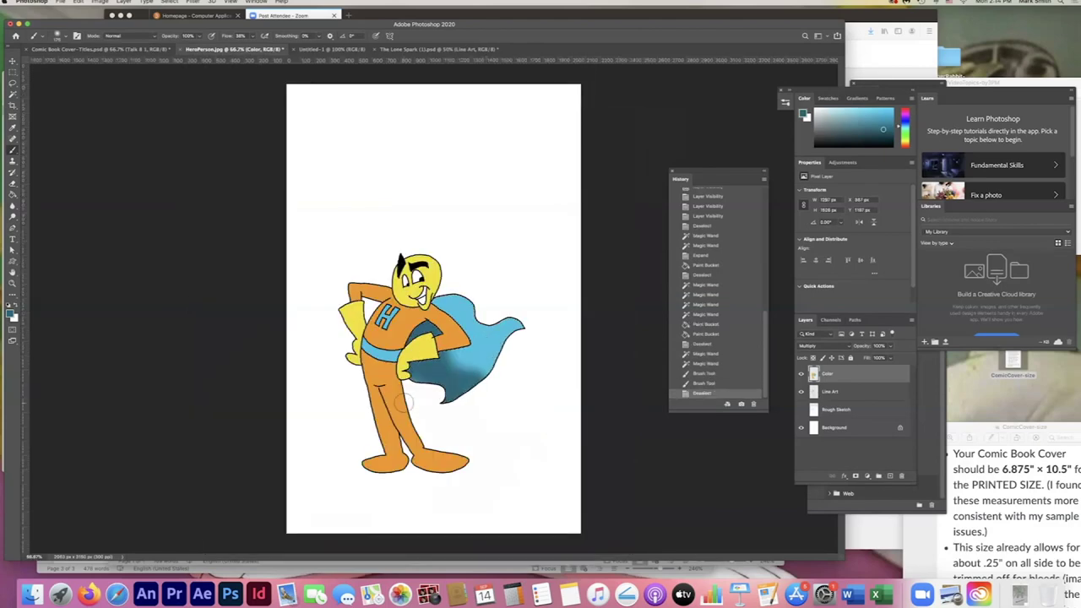
# Select the orange shirt and pants on the Color layer with the Magic Wand.
pyautogui.press('w')
pyautogui.click(363, 296)
pyautogui.keyDown('shift'); pyautogui.click(389, 374); pyautogui.keyUp('shift')
pyautogui.keyDown('shift'); pyautogui.click(388, 373); pyautogui.keyUp('shift')
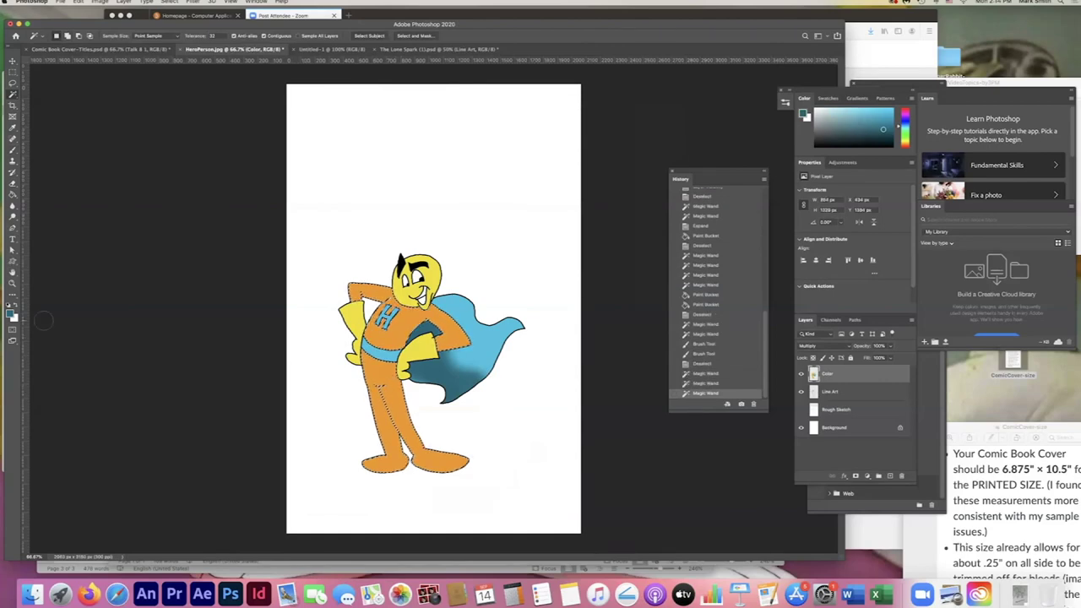
# Activate the Brush and set the foreground color to dark brownish orange #995c05.
pyautogui.press('b')
pyautogui.click(11, 313)
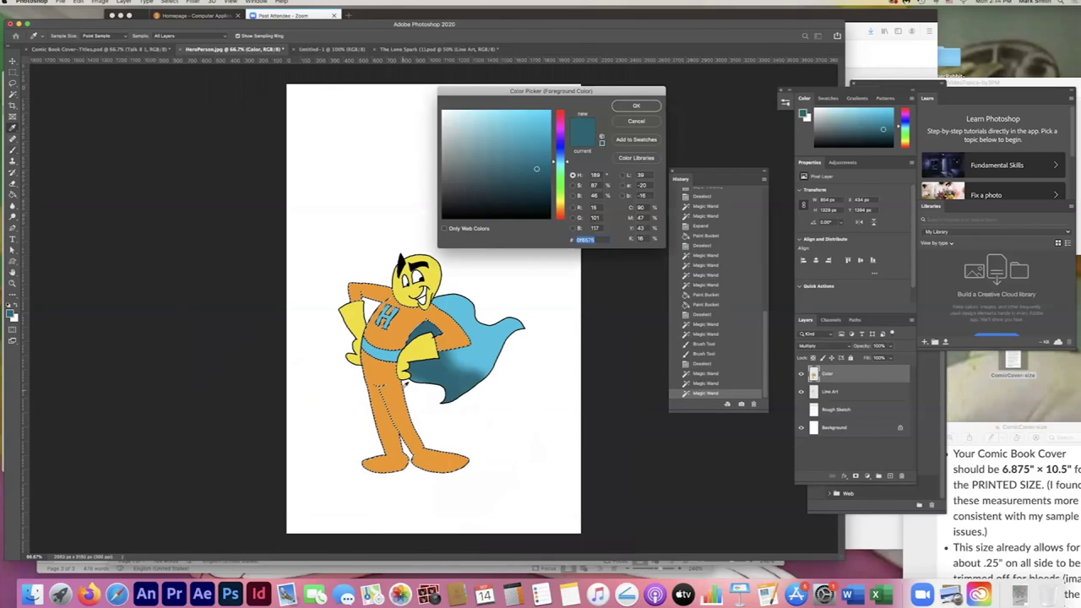
pyautogui.moveTo(565, 199); pyautogui.dragTo(560, 207)
pyautogui.click(547, 152)
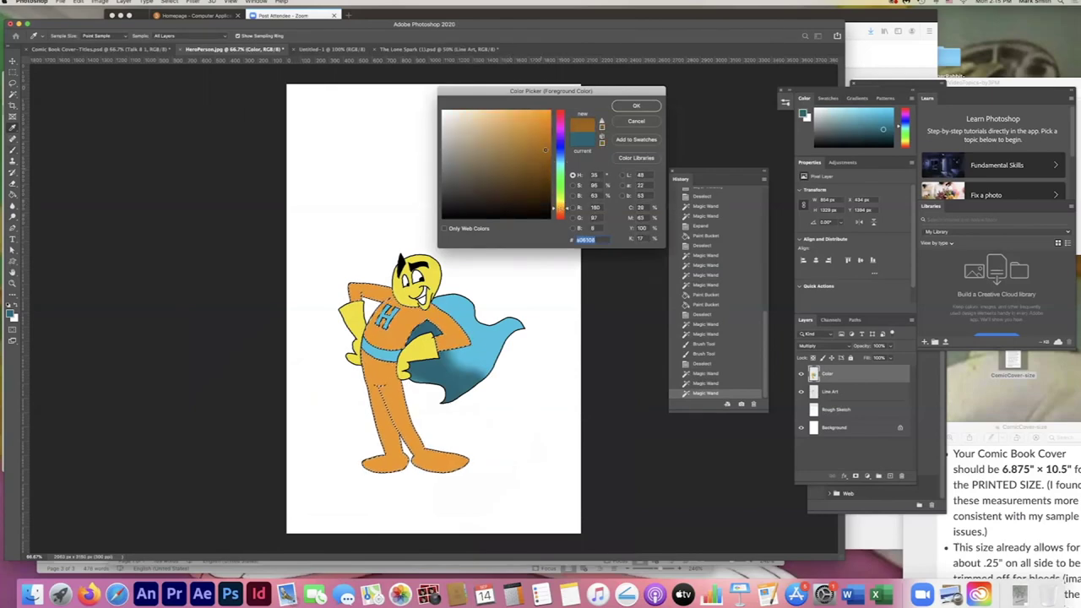
pyautogui.click(547, 154)
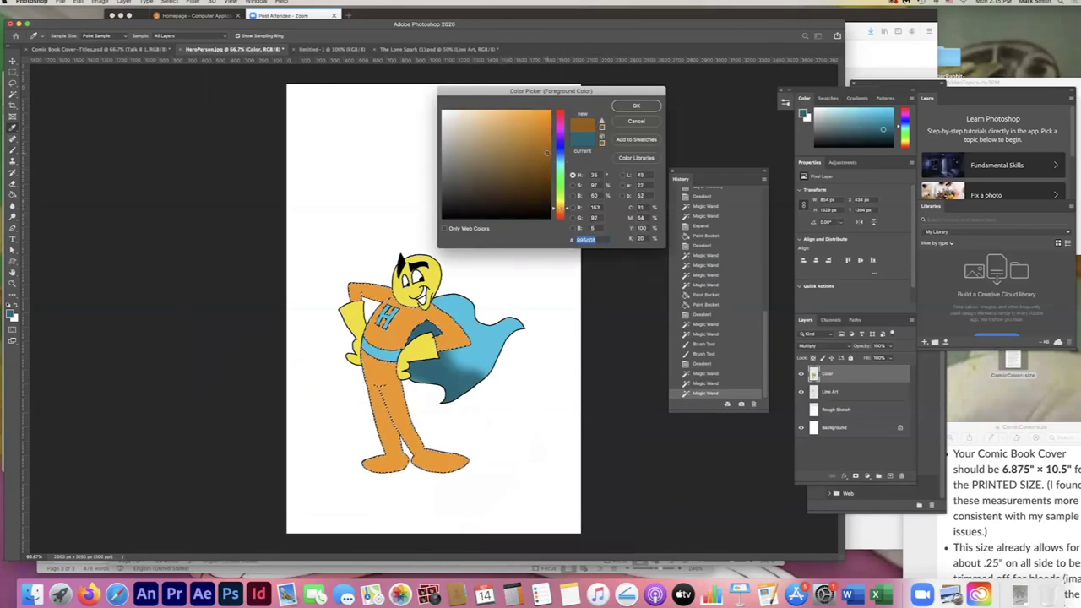
pyautogui.click(635, 105)
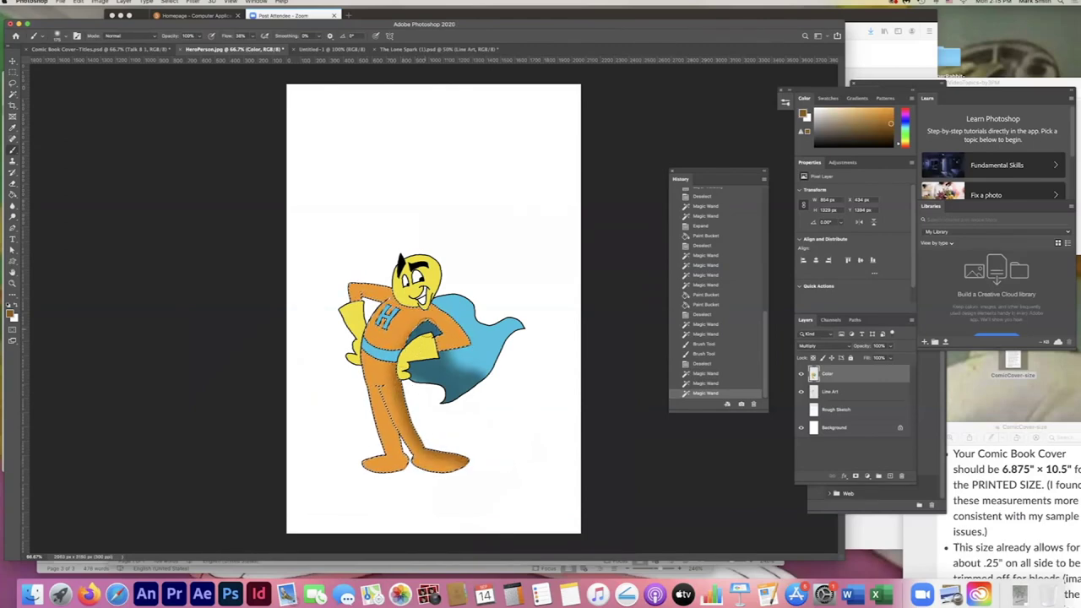
# Brush soft dark orange shadows onto the hero's shirt and legs within the selection.
pyautogui.moveTo(415, 320); pyautogui.dragTo(419, 336)
pyautogui.moveTo(382, 389); pyautogui.dragTo(393, 435)
pyautogui.click(349, 338)
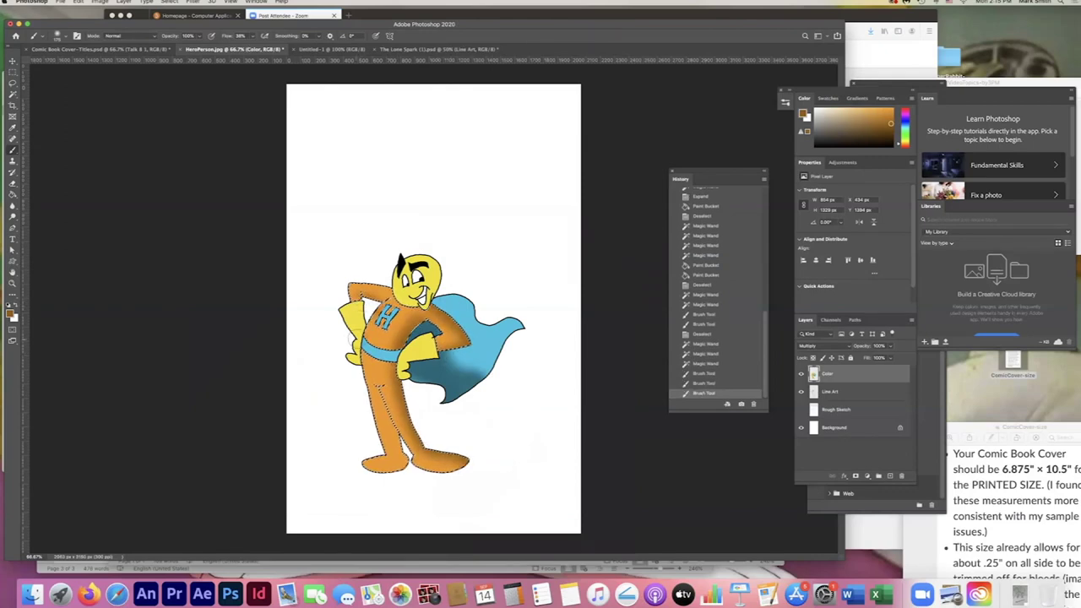
# Brush one more dark orange shadow along the hero's leg and foot, and deselect.
pyautogui.click(345, 466)
pyautogui.press('super+d')
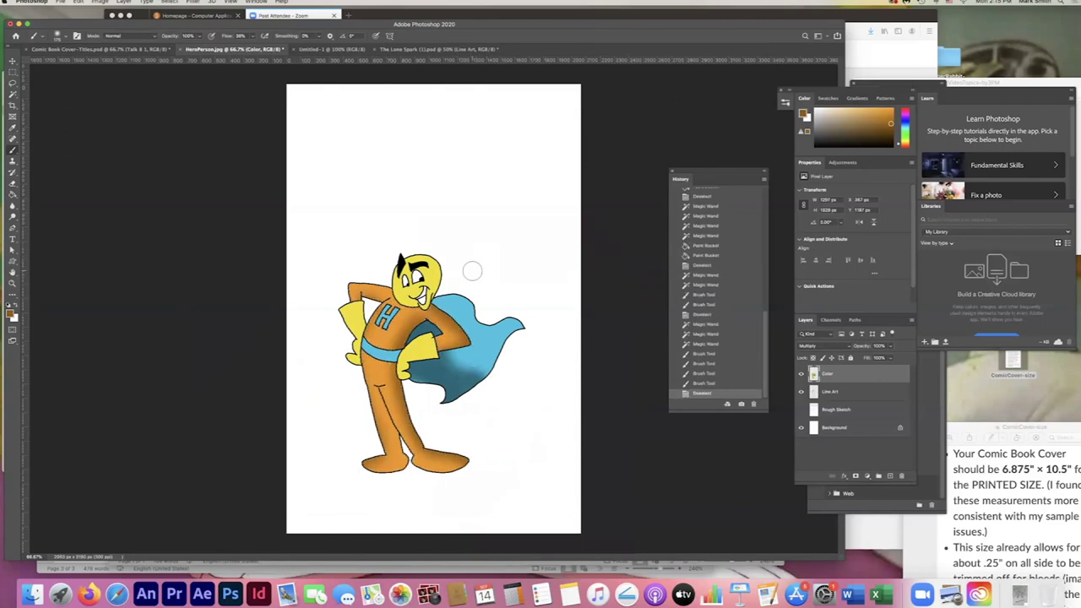
# Select the yellow gloves and face on the Color layer with the Magic Wand.
pyautogui.press('w')
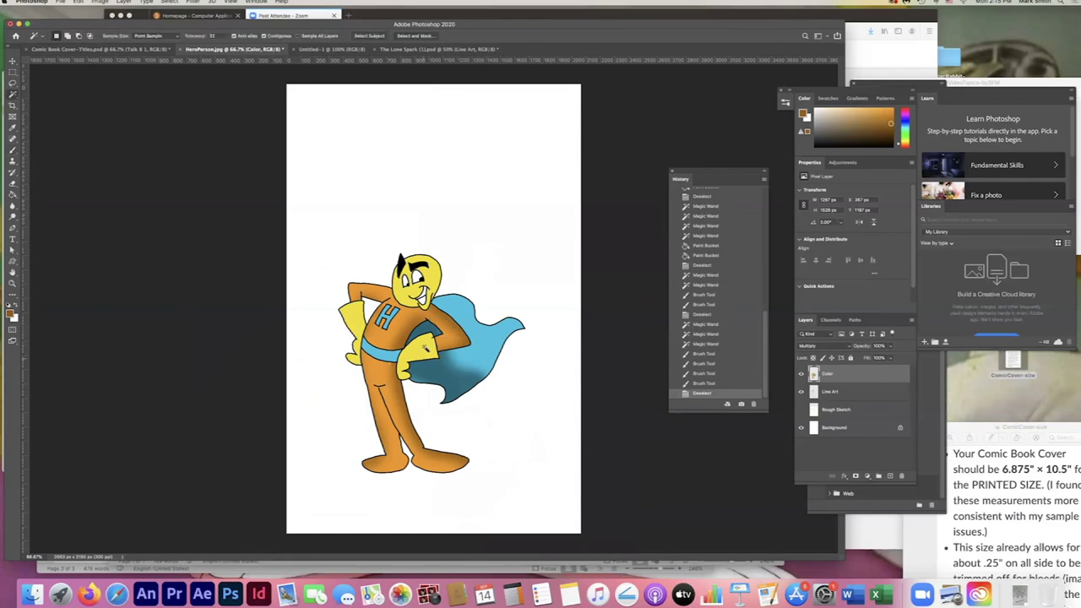
pyautogui.click(418, 353)
pyautogui.keyDown('shift'); pyautogui.click(355, 338); pyautogui.keyUp('shift')
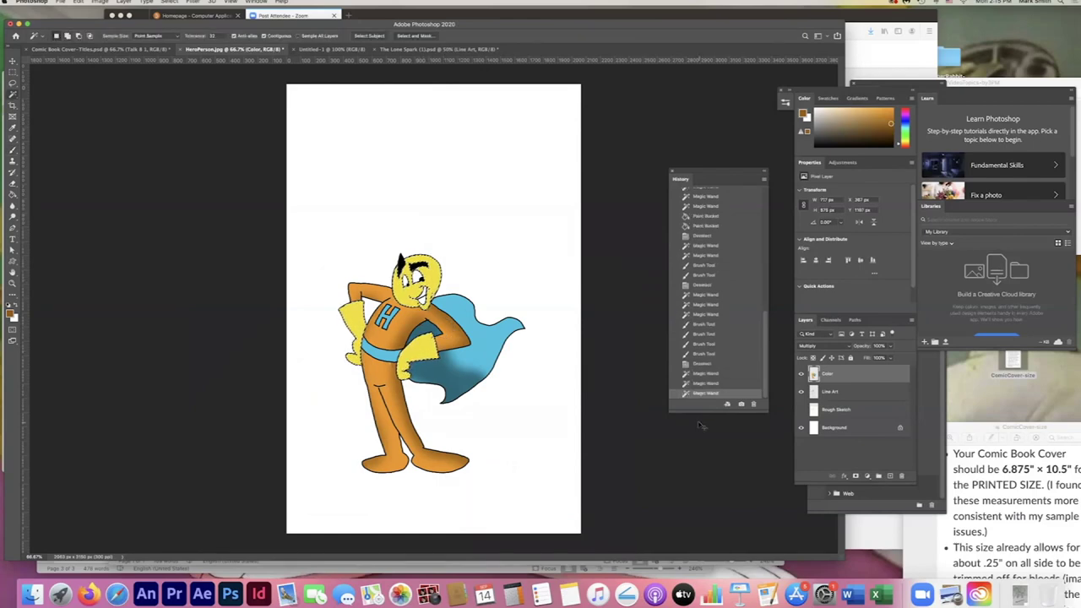
# Sample orange from the shirt, brush soft orange shadows onto the gloves and face within the selection, and deselect.
pyautogui.press('super+equal')
pyautogui.press('super+equal')
pyautogui.press('b')
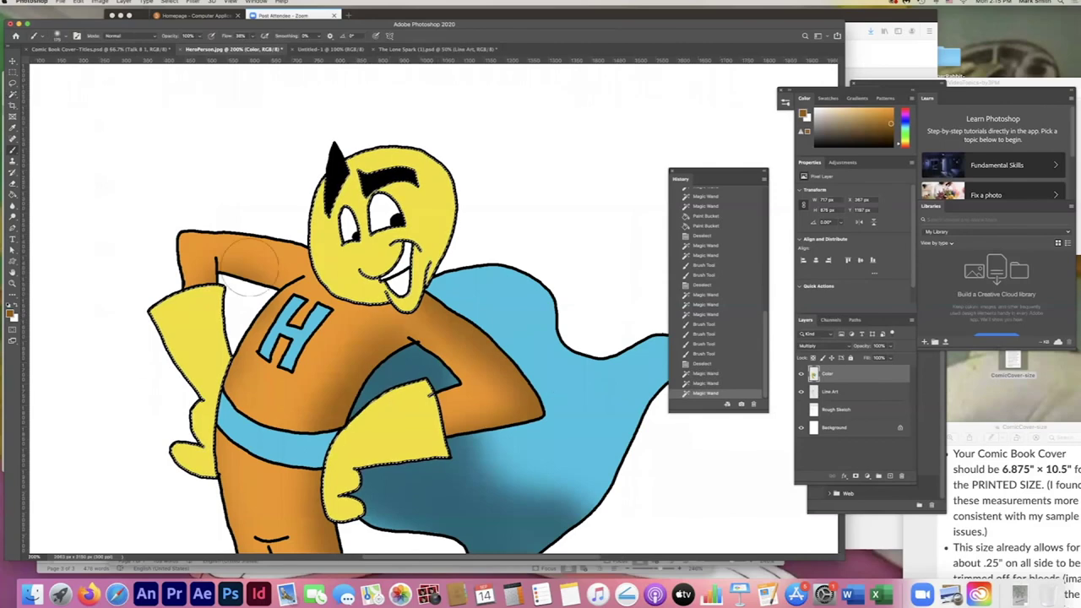
pyautogui.keyDown('alt'); pyautogui.click(273, 389); pyautogui.keyUp('alt')
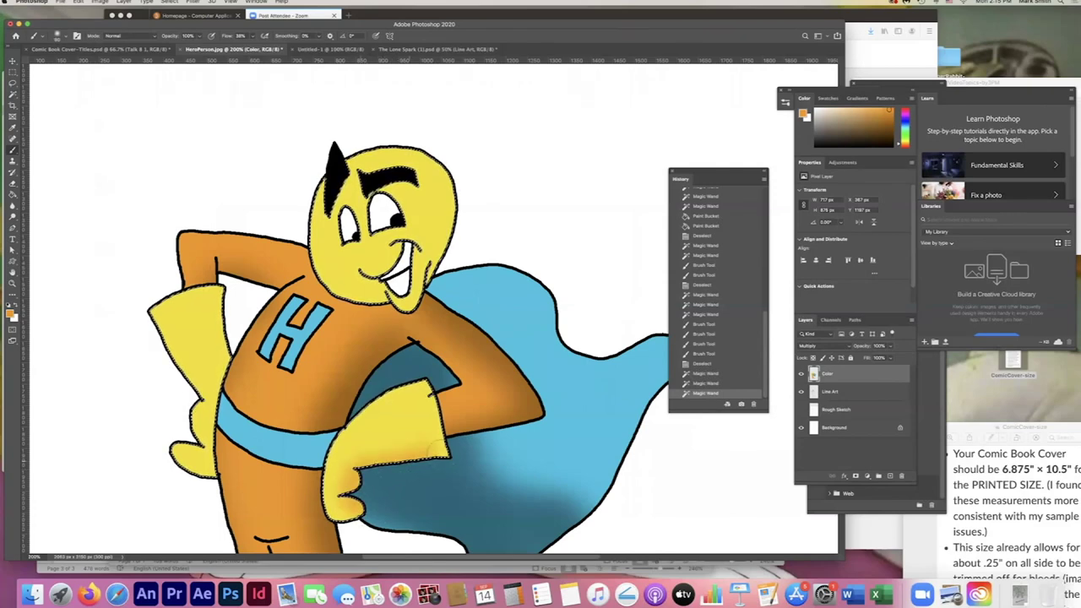
pyautogui.click(355, 514)
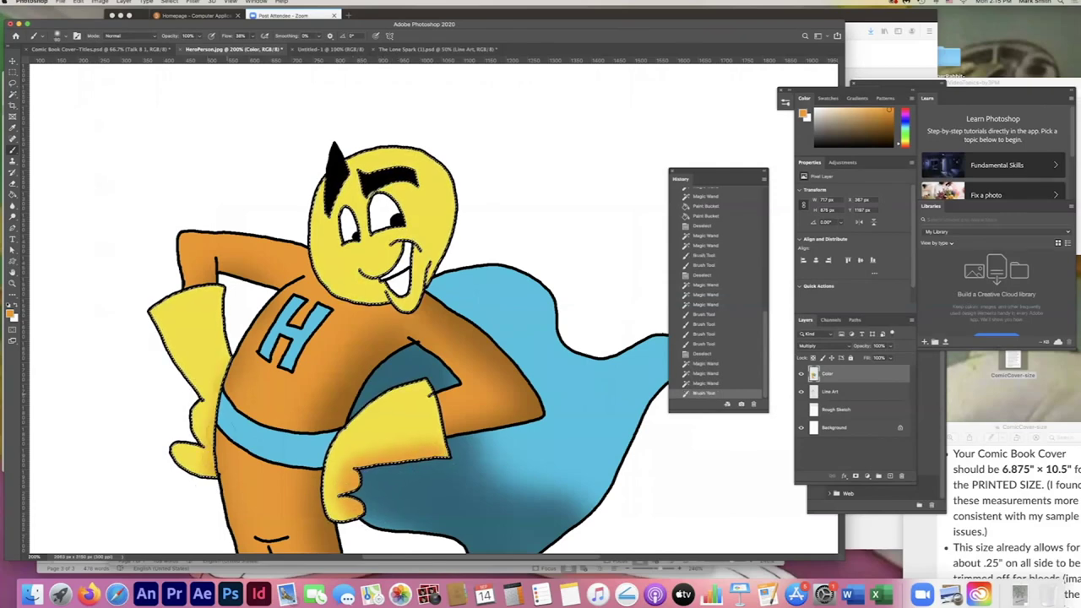
pyautogui.moveTo(239, 320); pyautogui.dragTo(261, 308)
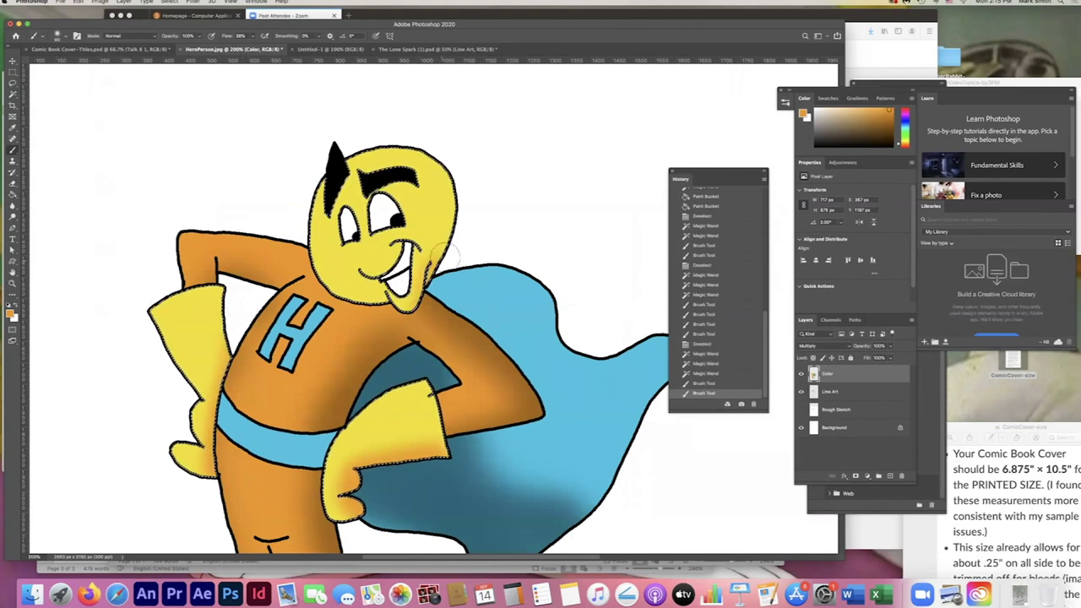
pyautogui.click(431, 277)
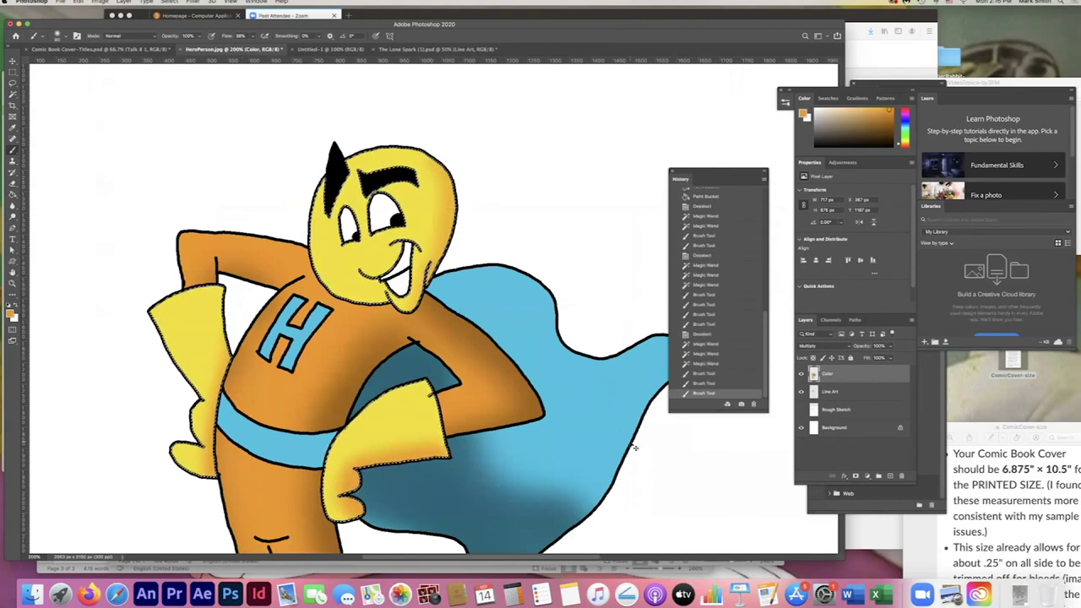
pyautogui.press('super+minus')
pyautogui.press('super+minus')
pyautogui.press('super+d')
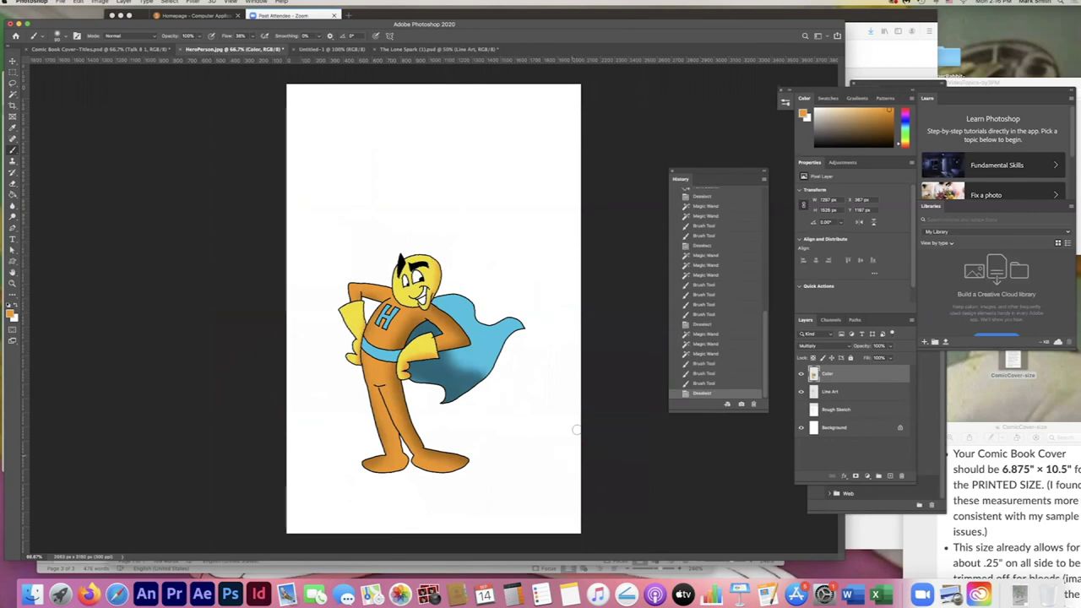
# Try to move the Color layer's artwork on its own with the Move tool, and undo the move.
pyautogui.click(12, 62)
pyautogui.moveTo(394, 327); pyautogui.dragTo(416, 245)
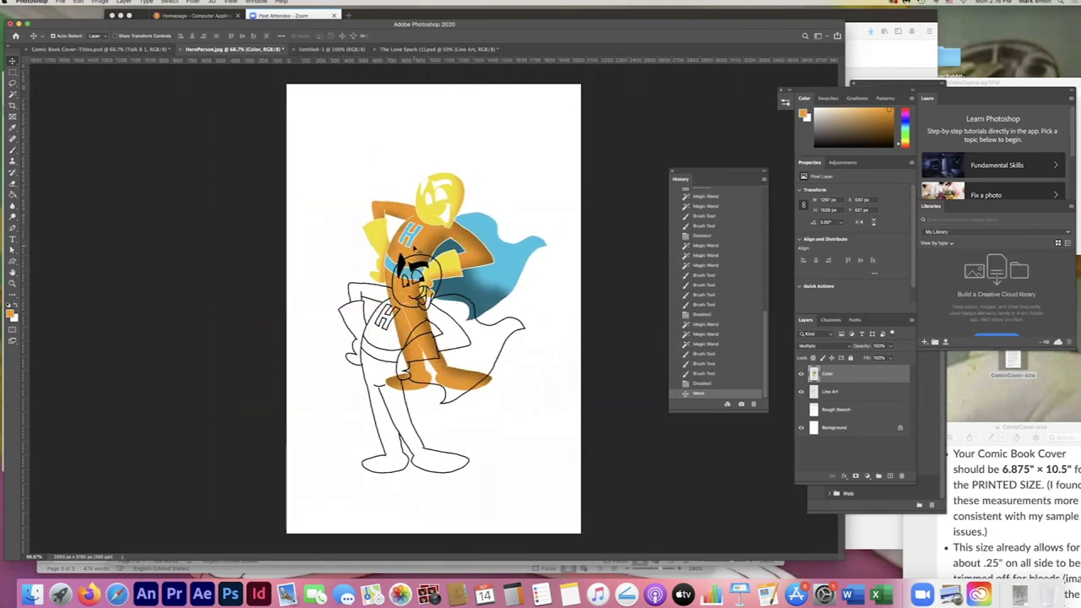
pyautogui.press('super+z')
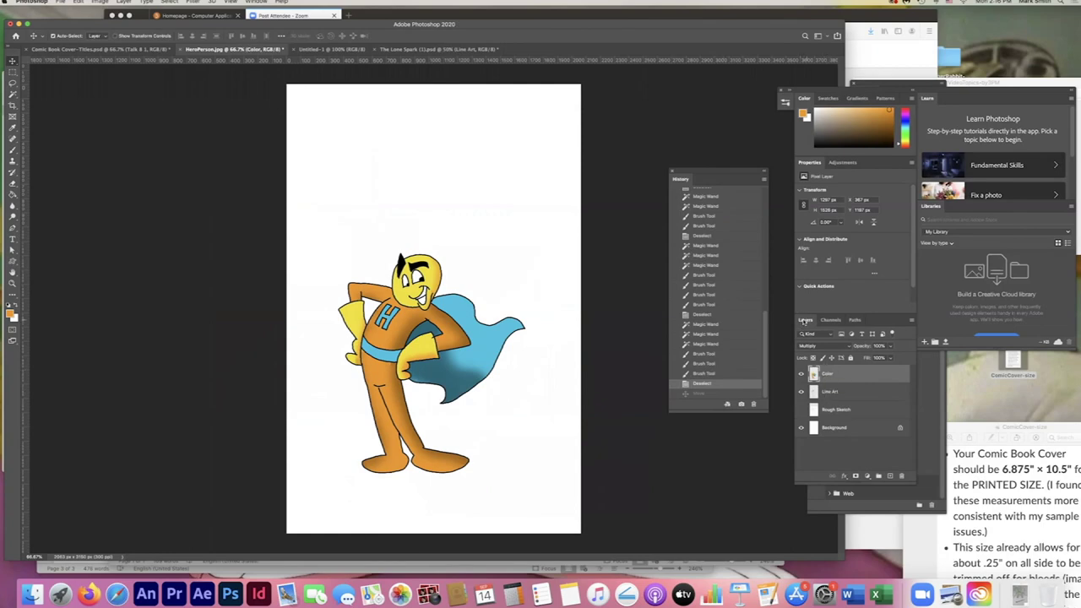
# Link the Color and Line Art layers and move the hero slightly up and to the right on the page.
pyautogui.keyDown('shift'); pyautogui.click(831, 394); pyautogui.keyUp('shift')
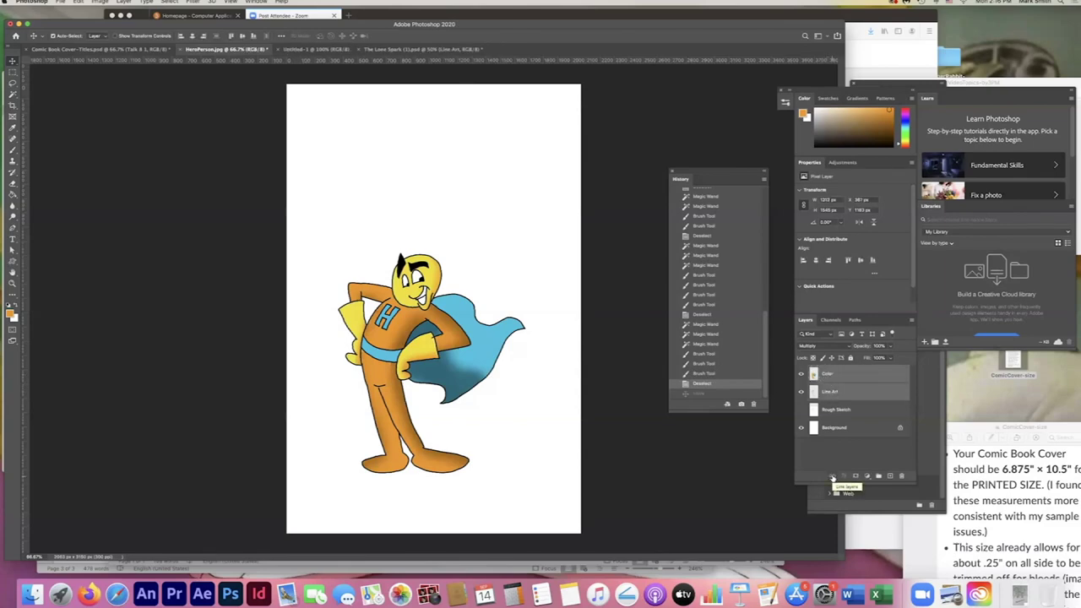
pyautogui.click(833, 478)
pyautogui.moveTo(408, 305)
pyautogui.mouseDown()
pyautogui.moveTo(443, 288)
pyautogui.moveTo(421, 284)
pyautogui.moveTo(419, 307)
pyautogui.mouseUp()
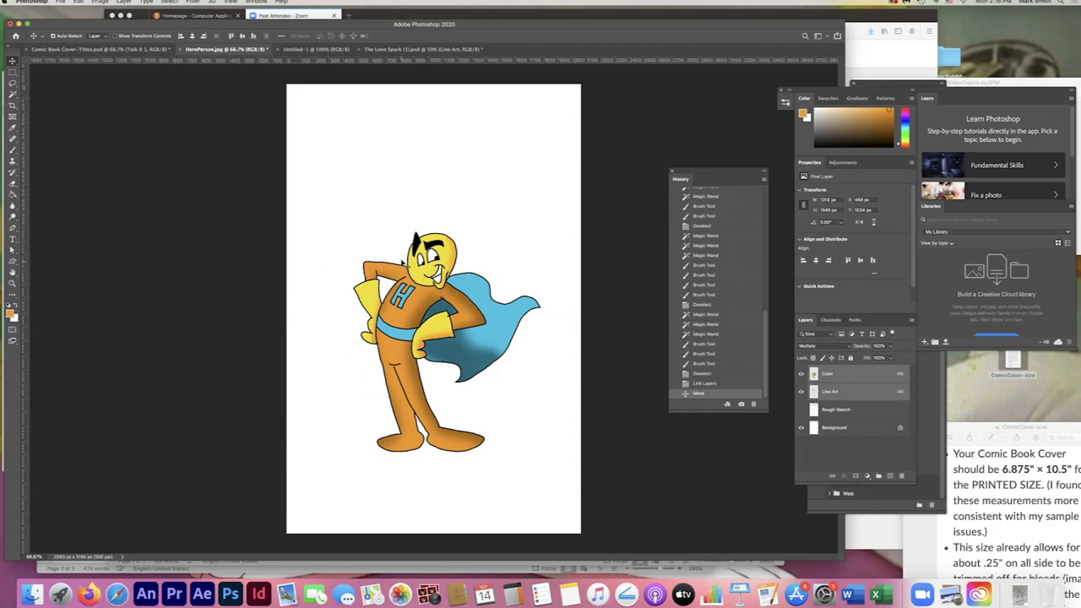
# Save the document on the computer as HeroPerson.psd in Photoshop format with layers kept.
pyautogui.click(60, 1)
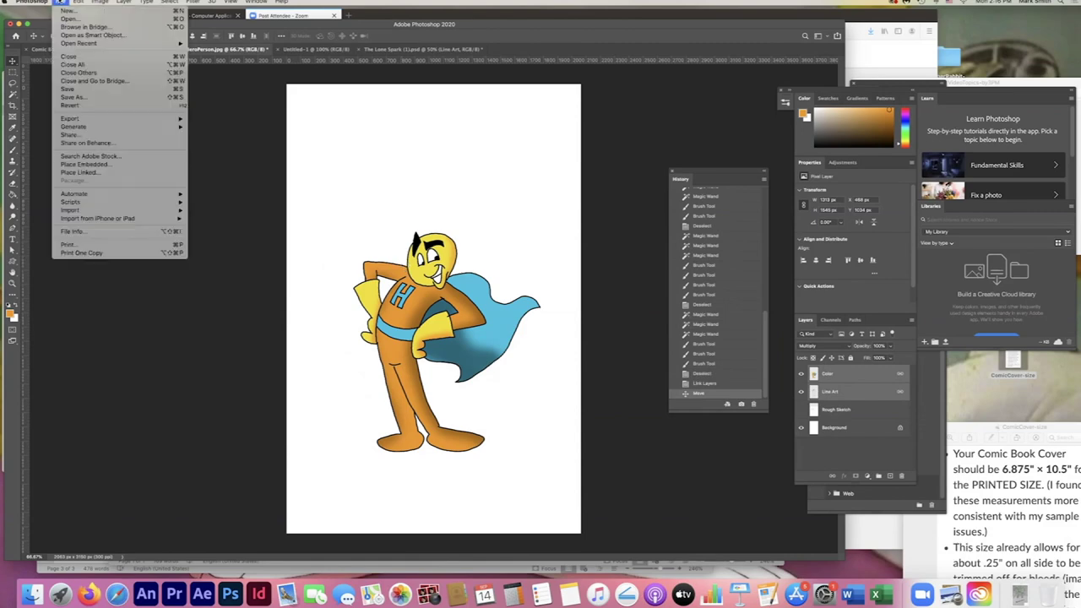
pyautogui.click(72, 97)
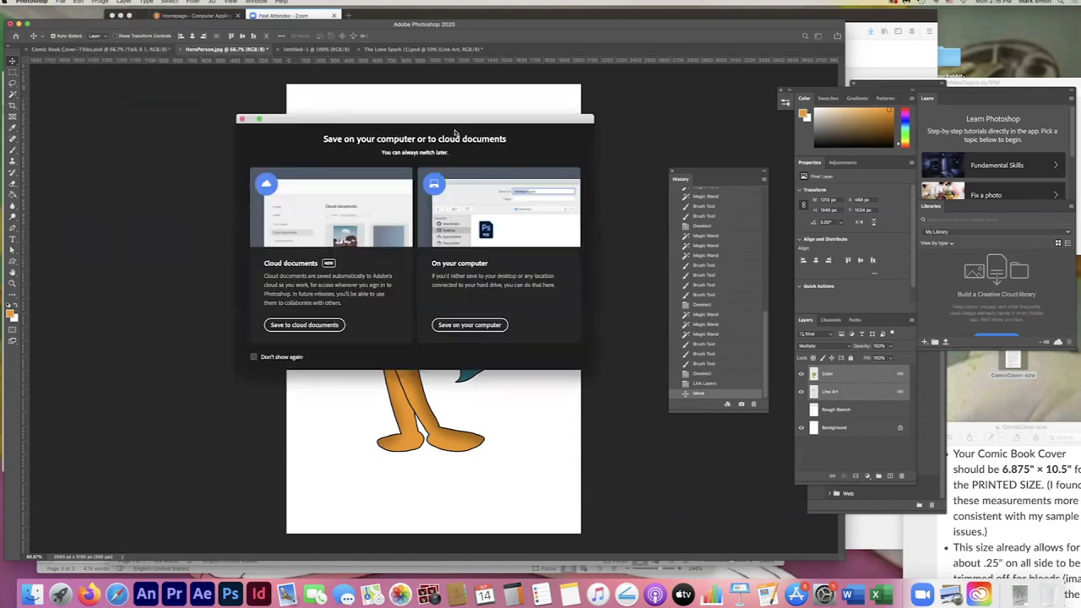
pyautogui.click(471, 325)
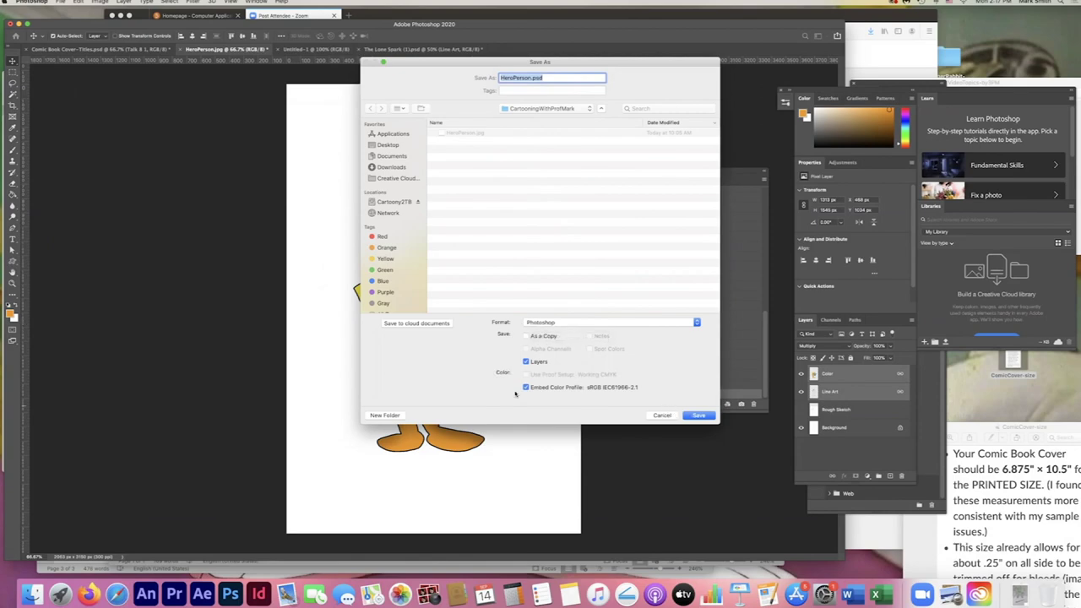
pyautogui.click(698, 415)
pyautogui.click(643, 266)
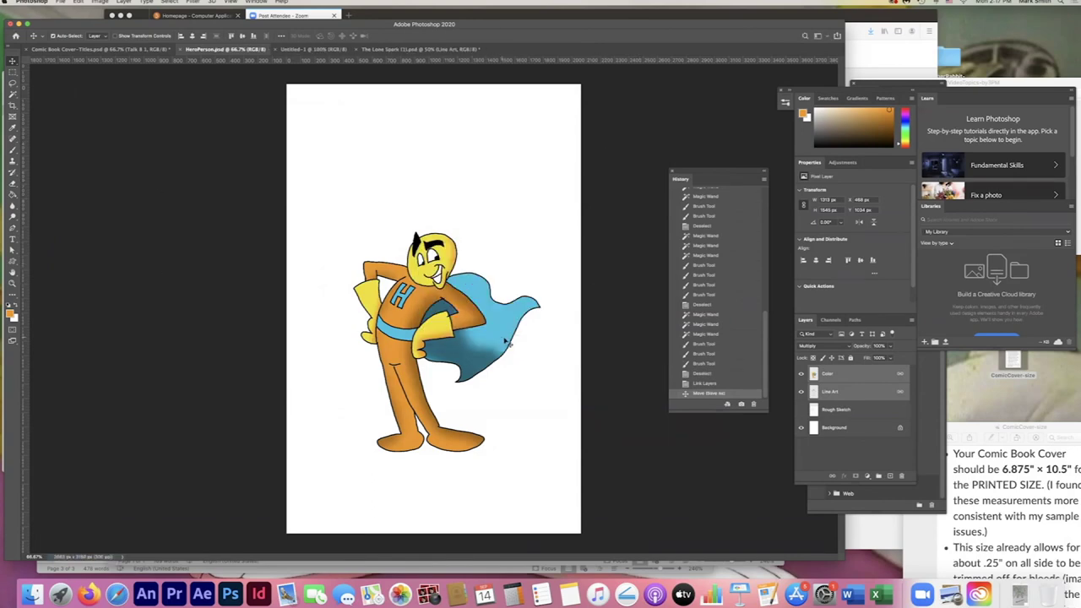
# Check the video topic notes in Preview, return to Photoshop, and create a layer named Gradient directly above the Background layer.
pyautogui.click(1022, 430)
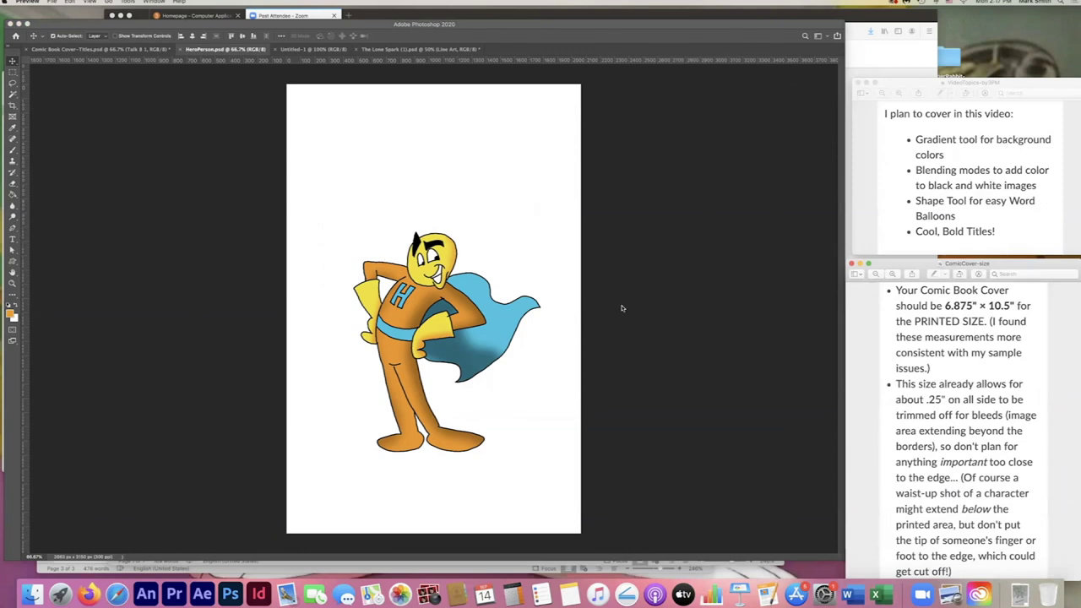
pyautogui.click(689, 246)
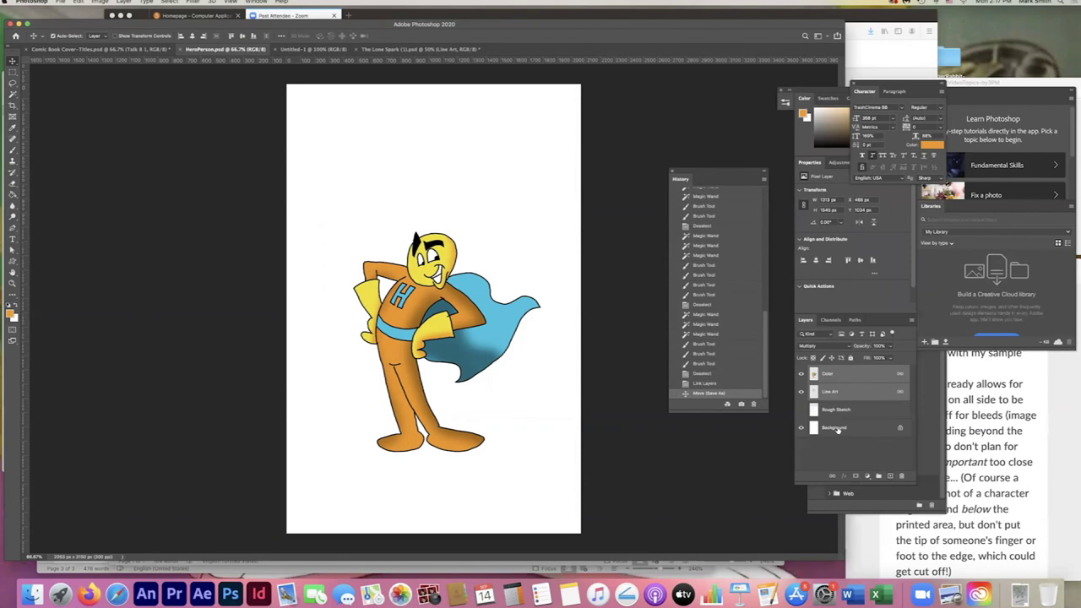
pyautogui.click(891, 478)
pyautogui.moveTo(830, 384); pyautogui.dragTo(829, 429)
pyautogui.write('Gradient')
pyautogui.press('Return')
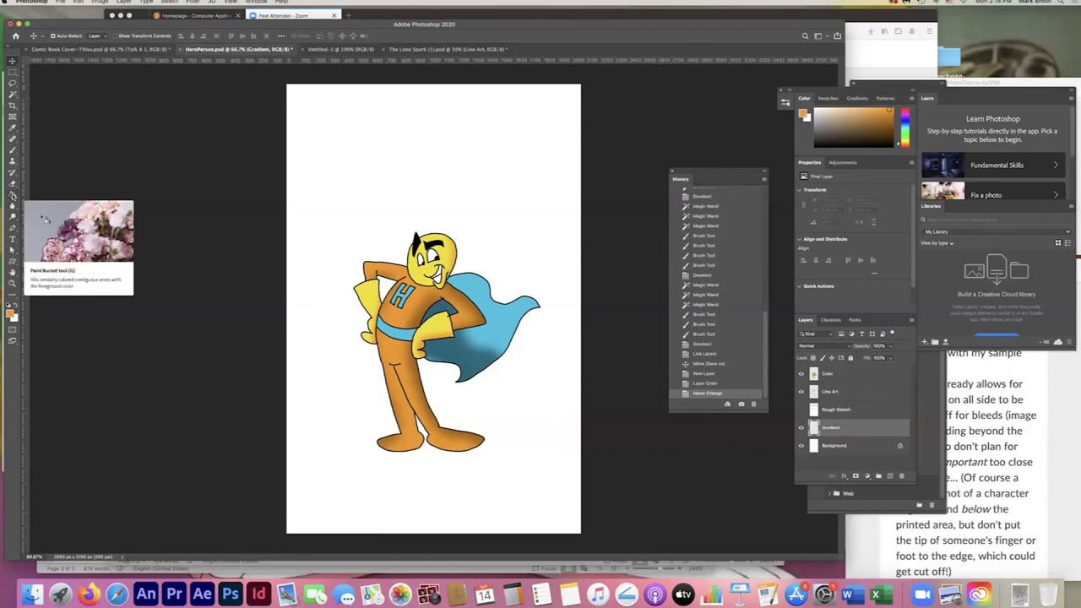
# Activate the Gradient tool and look over its basic gradient presets.
pyautogui.click(12, 195)
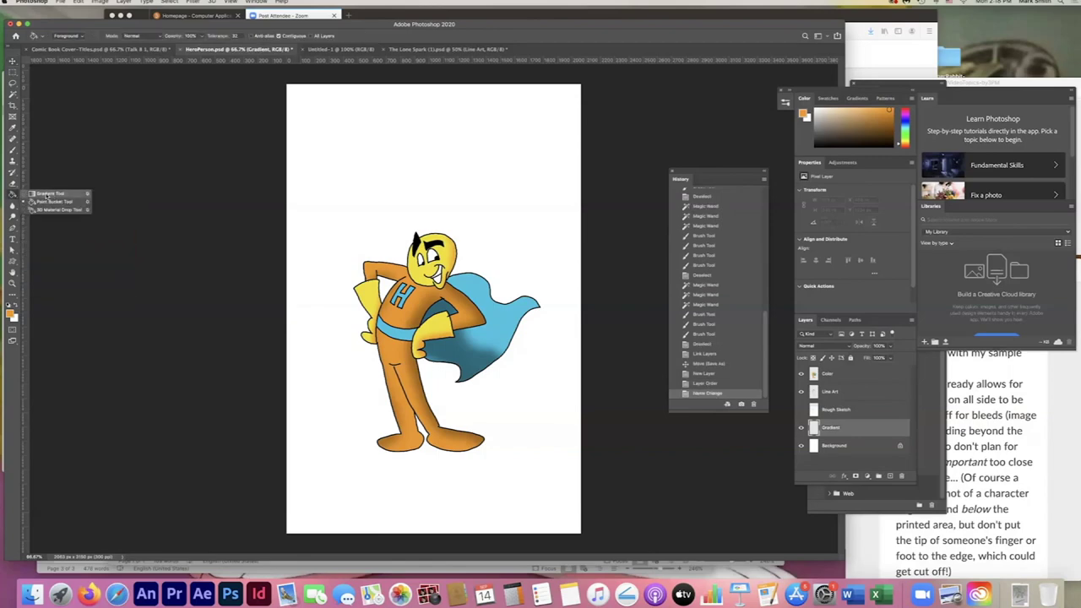
pyautogui.click(49, 194)
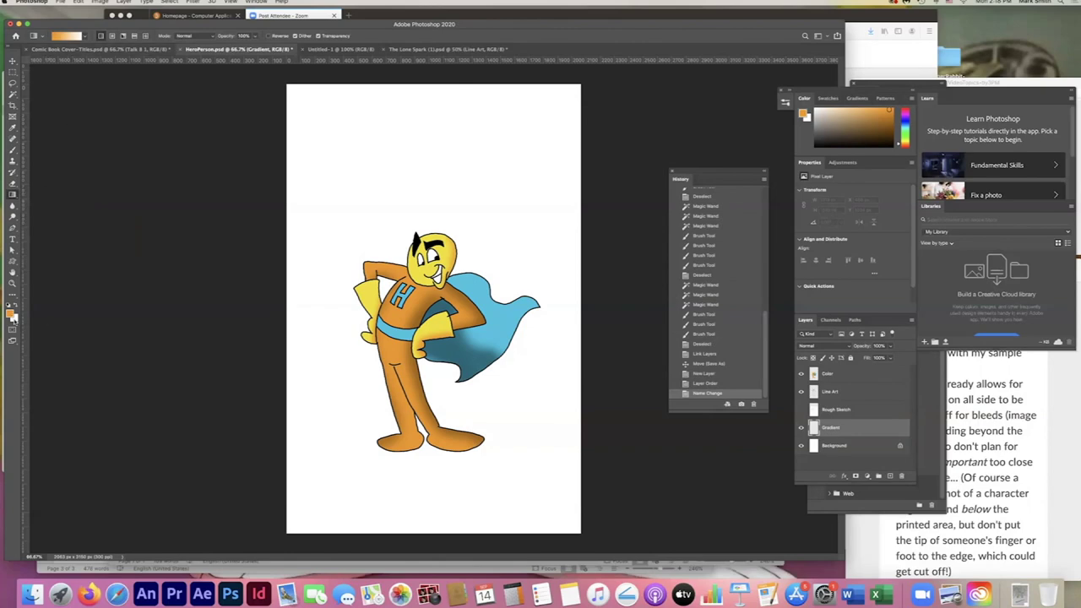
pyautogui.click(84, 36)
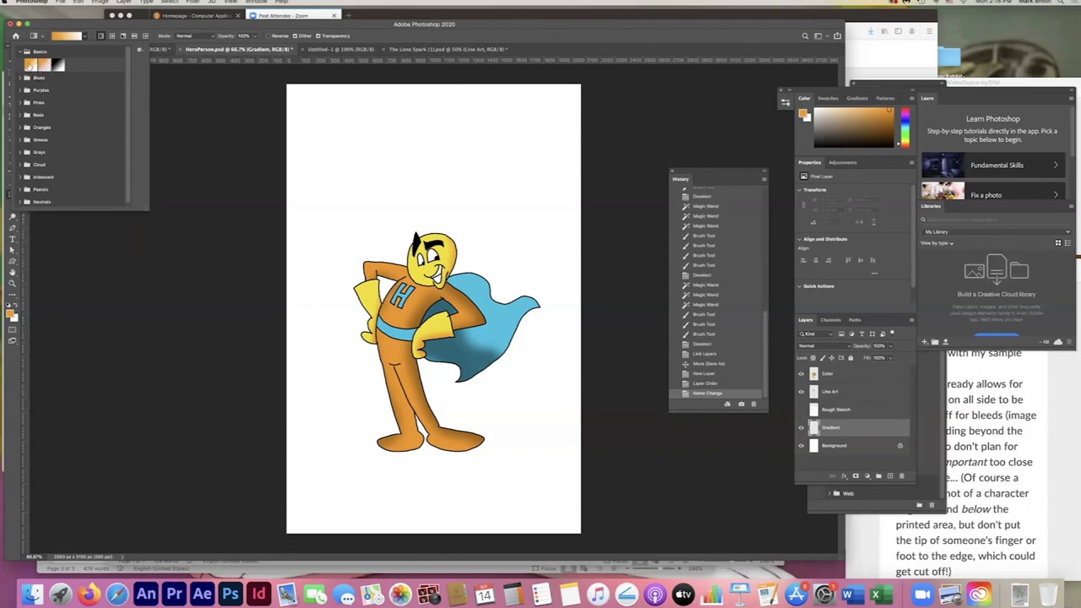
pyautogui.click(16, 363)
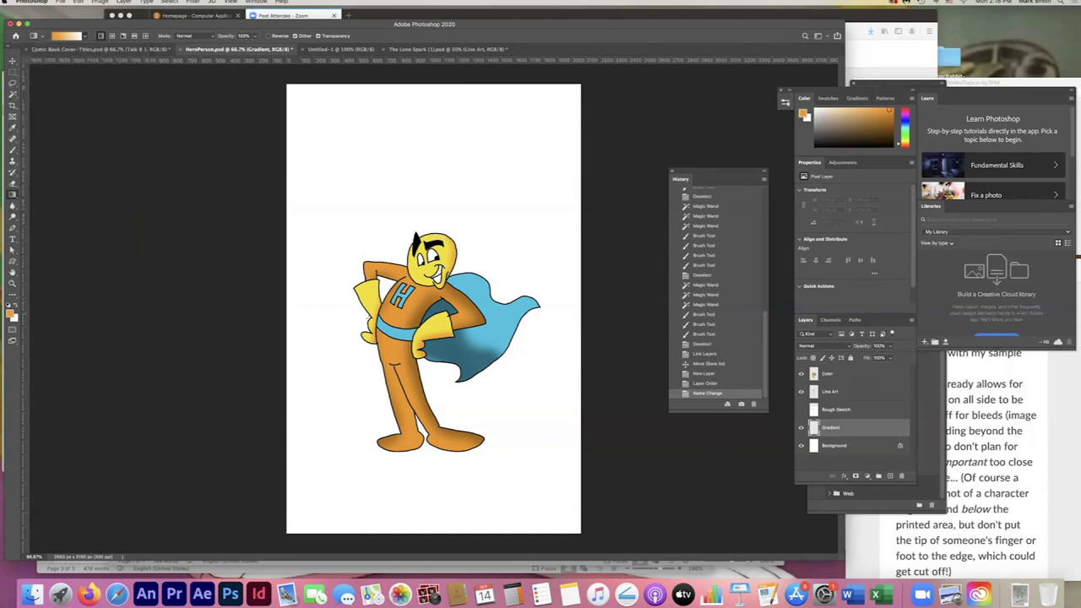
# Set the foreground color to a medium purple.
pyautogui.click(11, 314)
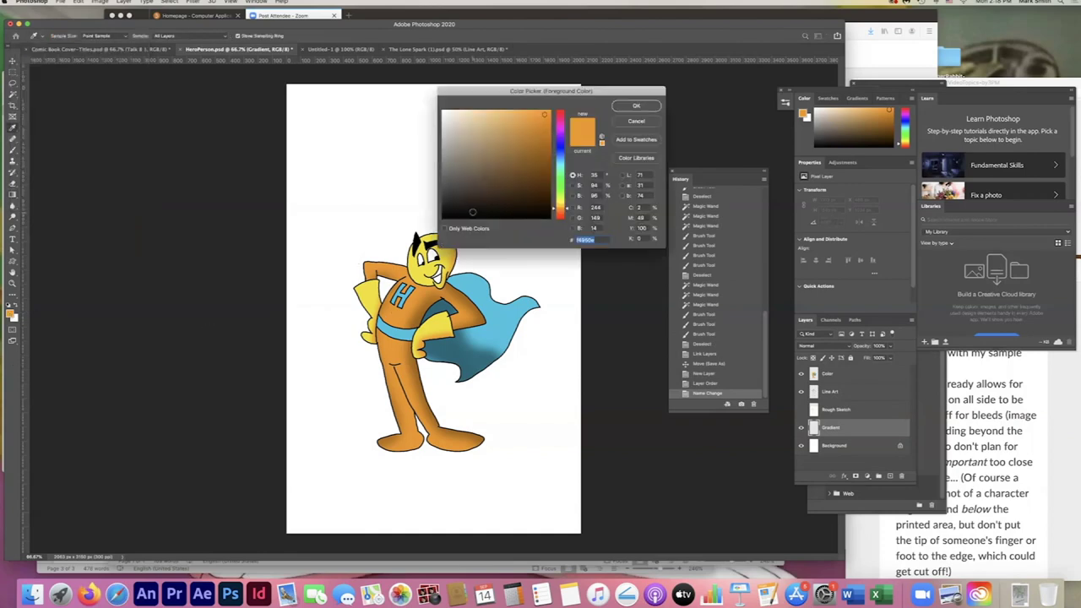
pyautogui.moveTo(559, 201); pyautogui.dragTo(559, 127)
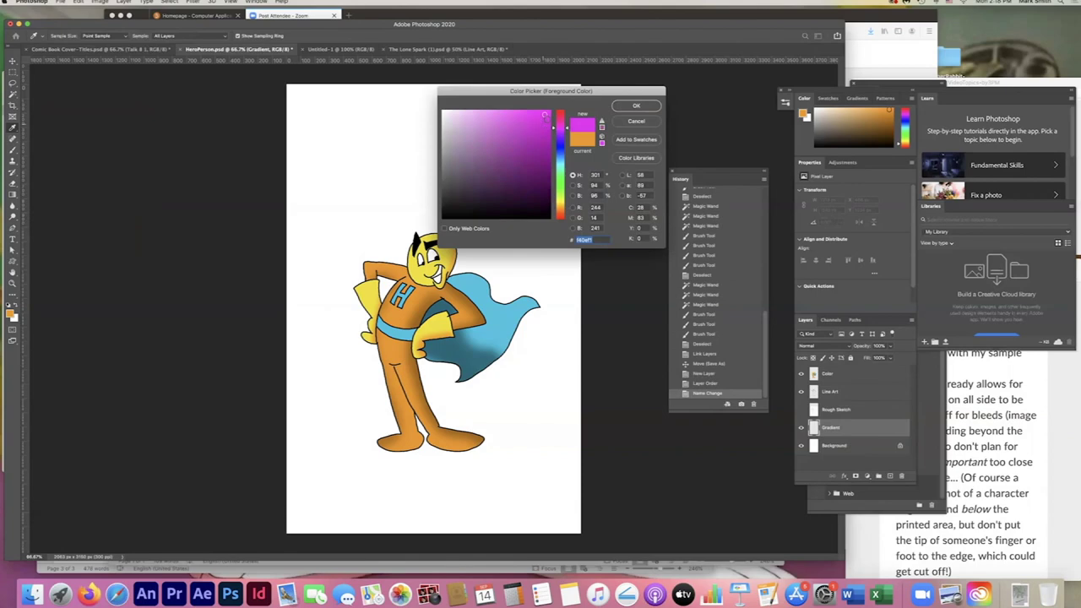
pyautogui.click(519, 147)
pyautogui.moveTo(560, 131); pyautogui.dragTo(562, 136)
pyautogui.click(519, 146)
pyautogui.click(636, 106)
# Set the background color to teal #31c8ca and fill the Gradient layer diagonally from purple at the upper left to teal at the lower right.
pyautogui.click(14, 319)
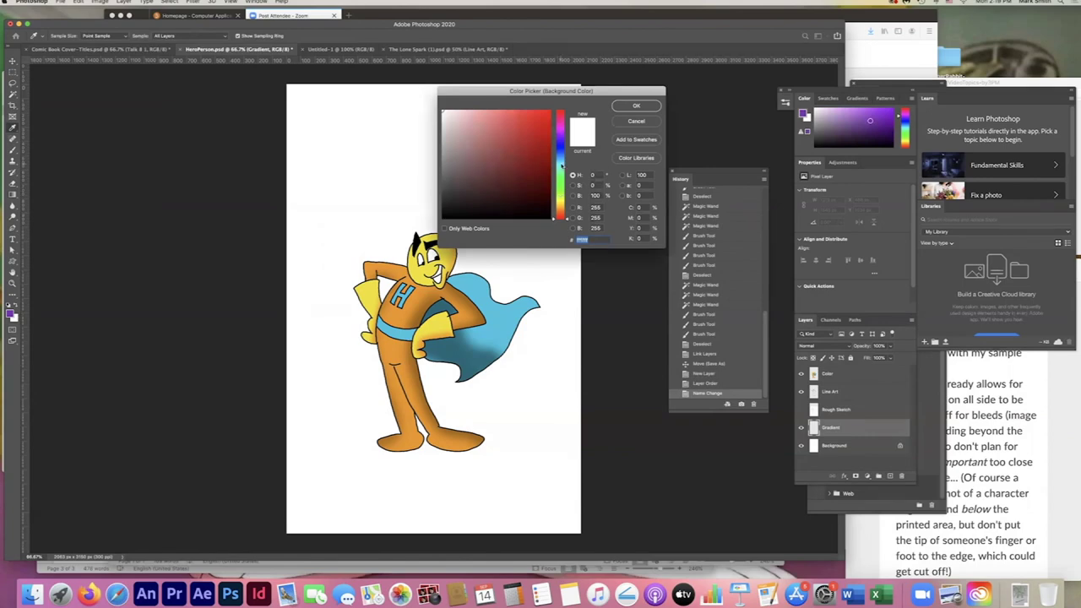
pyautogui.click(562, 166)
pyautogui.click(540, 114)
pyautogui.click(524, 132)
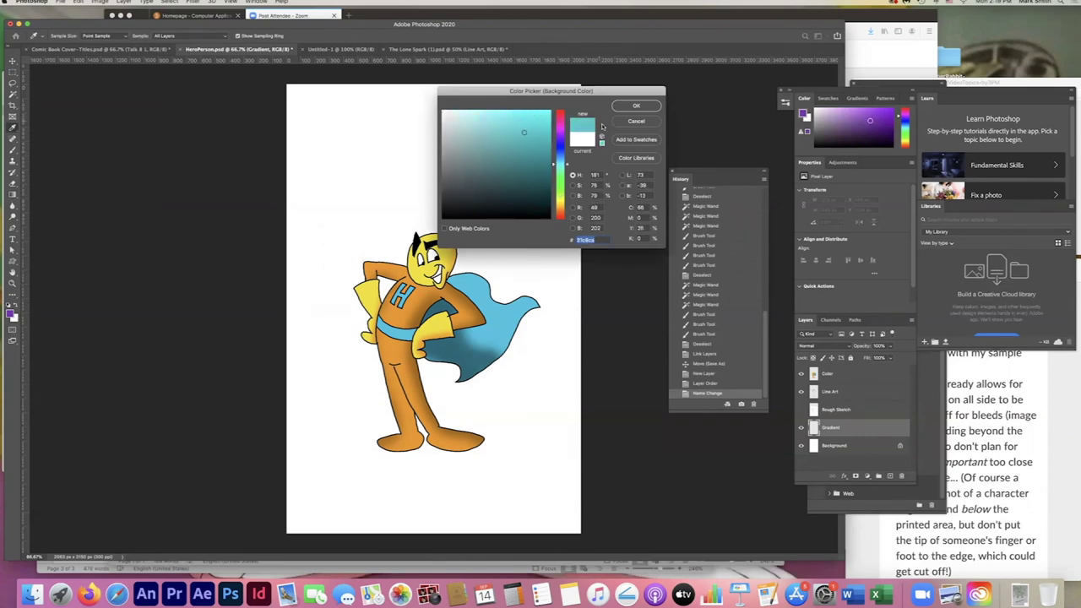
pyautogui.click(652, 108)
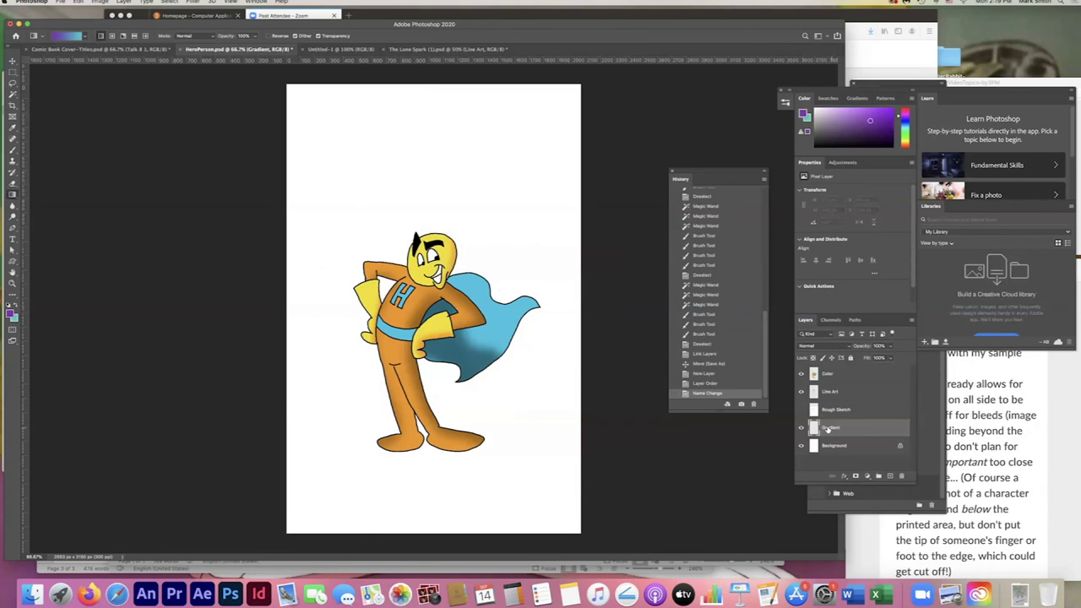
pyautogui.moveTo(346, 178); pyautogui.dragTo(515, 452)
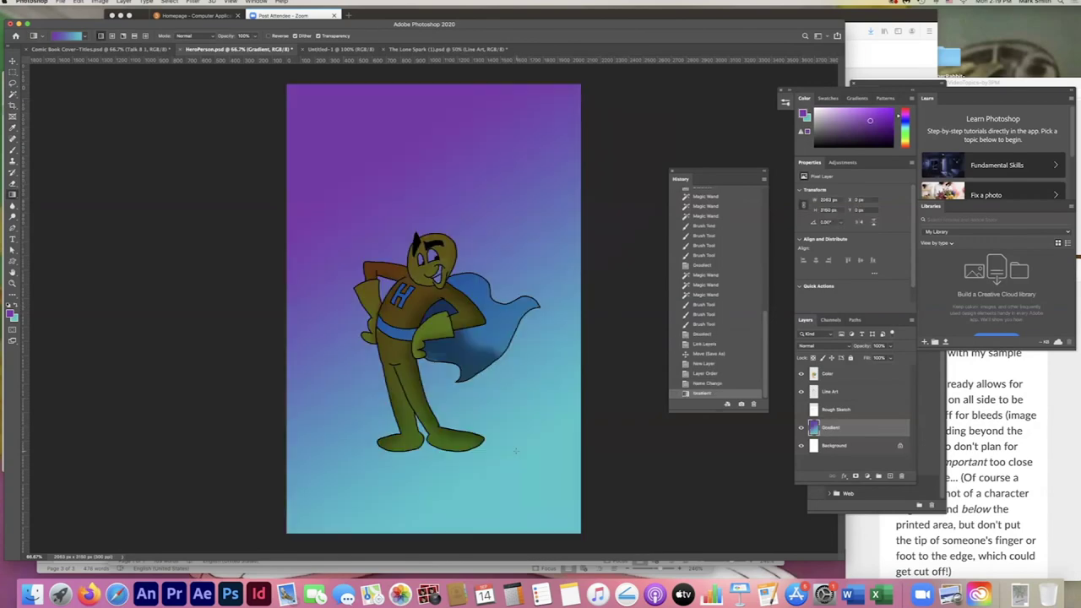
# Change the Color layer's blending mode to Normal.
pyautogui.click(831, 374)
pyautogui.click(813, 345)
pyautogui.click(813, 320)
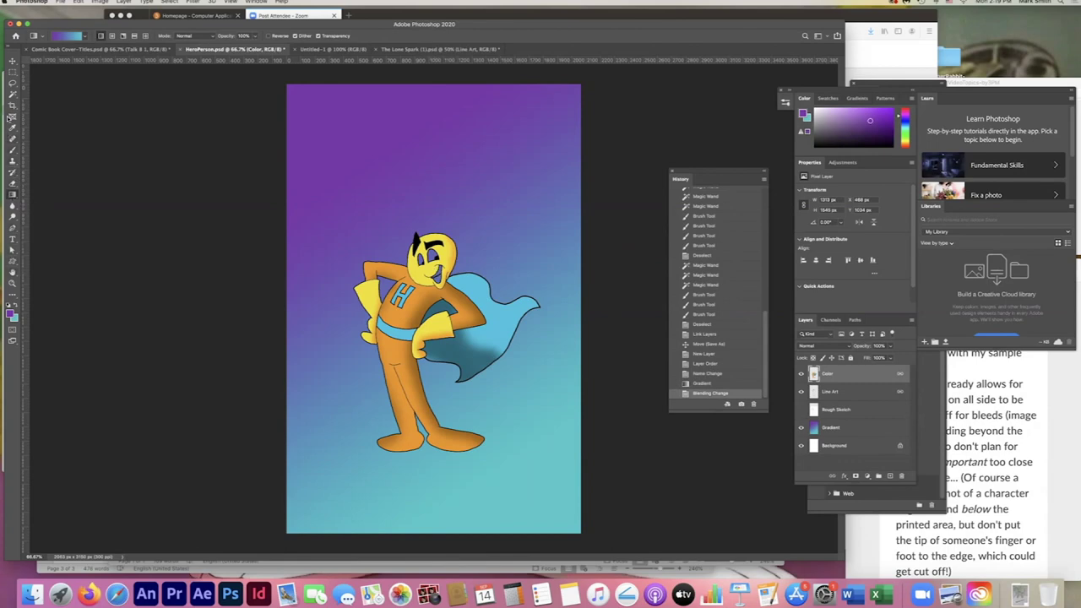
# Fill the hero's eyes and teeth with white on the Line Art layer using the Paint Bucket.
pyautogui.rightClick(13, 194)
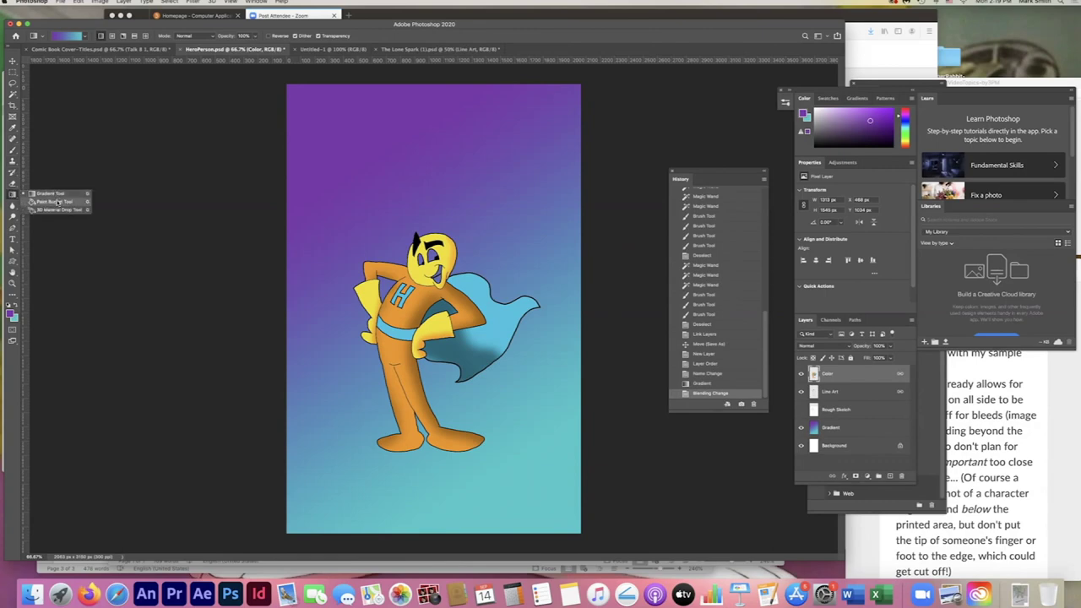
pyautogui.click(51, 206)
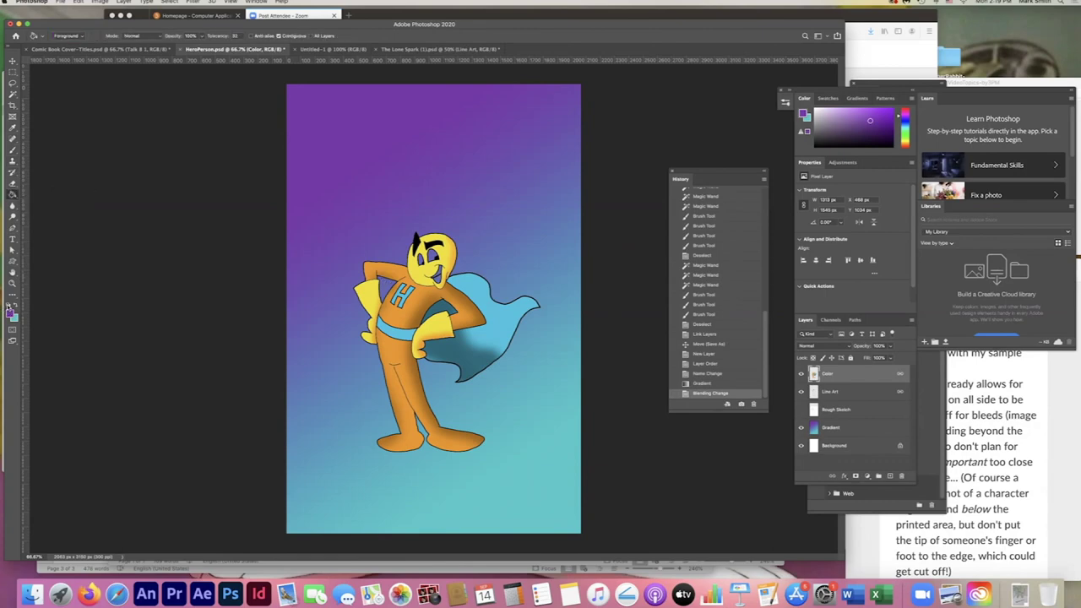
pyautogui.click(10, 305)
pyautogui.click(15, 306)
pyautogui.click(830, 392)
pyautogui.click(425, 260)
pyautogui.click(433, 255)
pyautogui.click(441, 276)
pyautogui.click(438, 272)
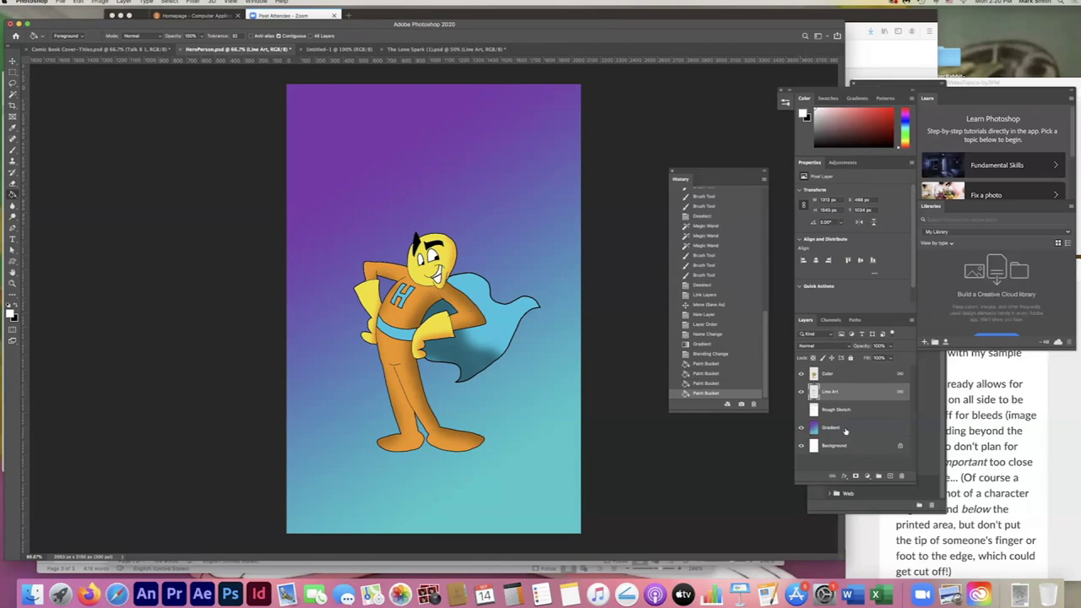
# Hide the Gradient layer, show the Rough Sketch layer, and move the sketch up so its handwritten title sits above the hero's head.
pyautogui.click(801, 428)
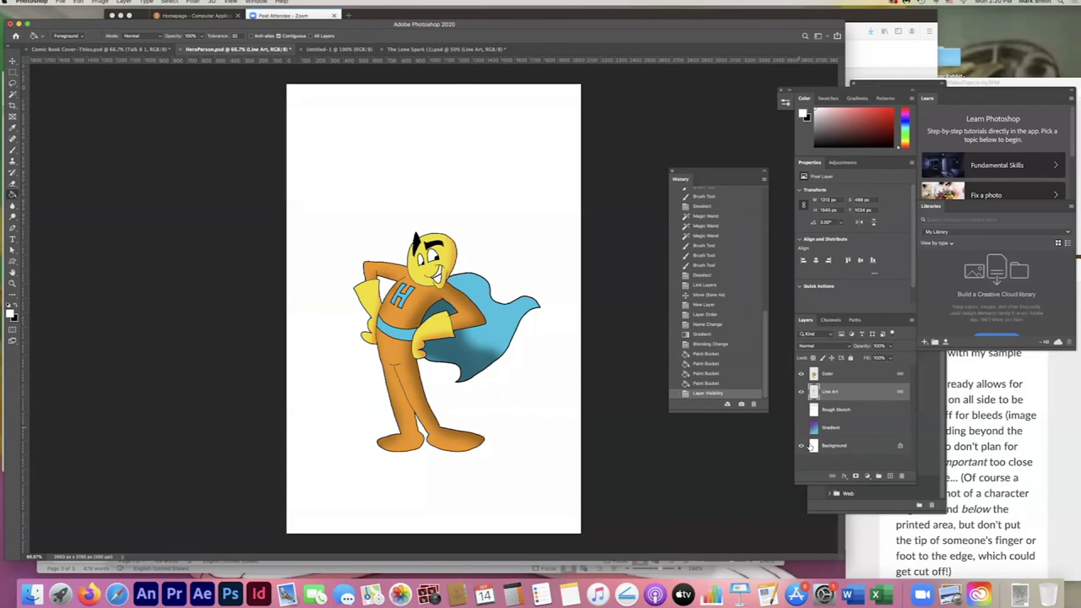
pyautogui.click(801, 410)
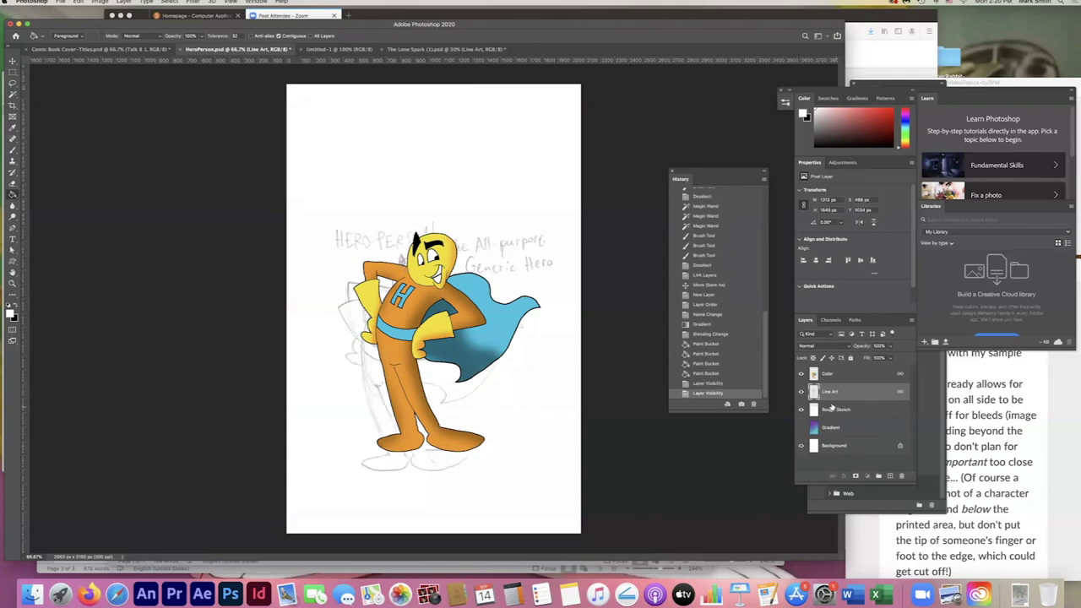
pyautogui.click(832, 409)
pyautogui.press('v')
pyautogui.moveTo(548, 380); pyautogui.dragTo(546, 354)
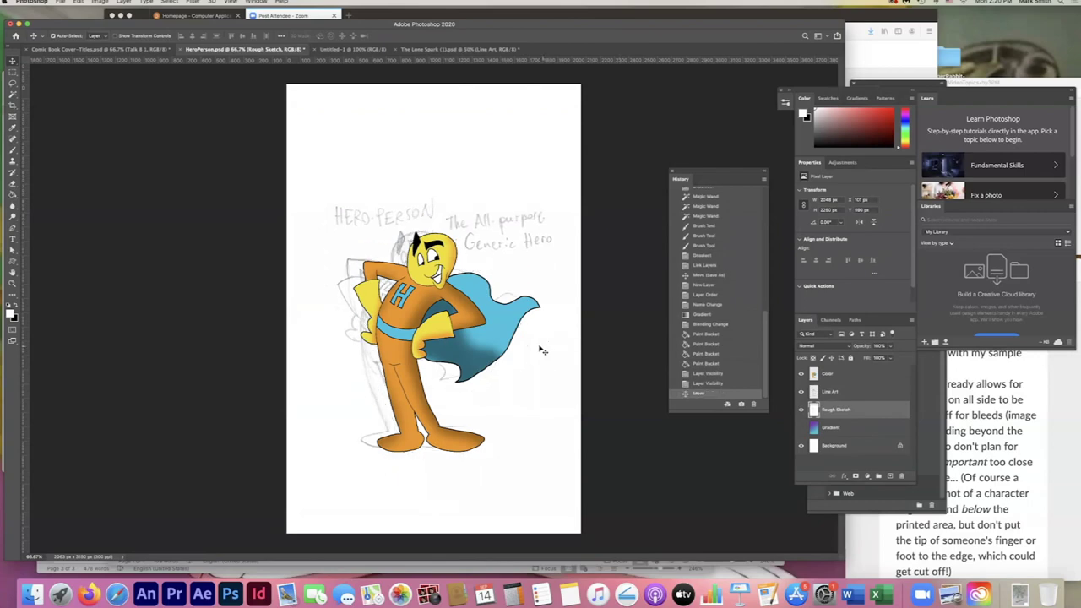
# Add a black TrashCinema BB placeholder text layer at about 75 pt and center it near the top of the cover.
pyautogui.click(11, 239)
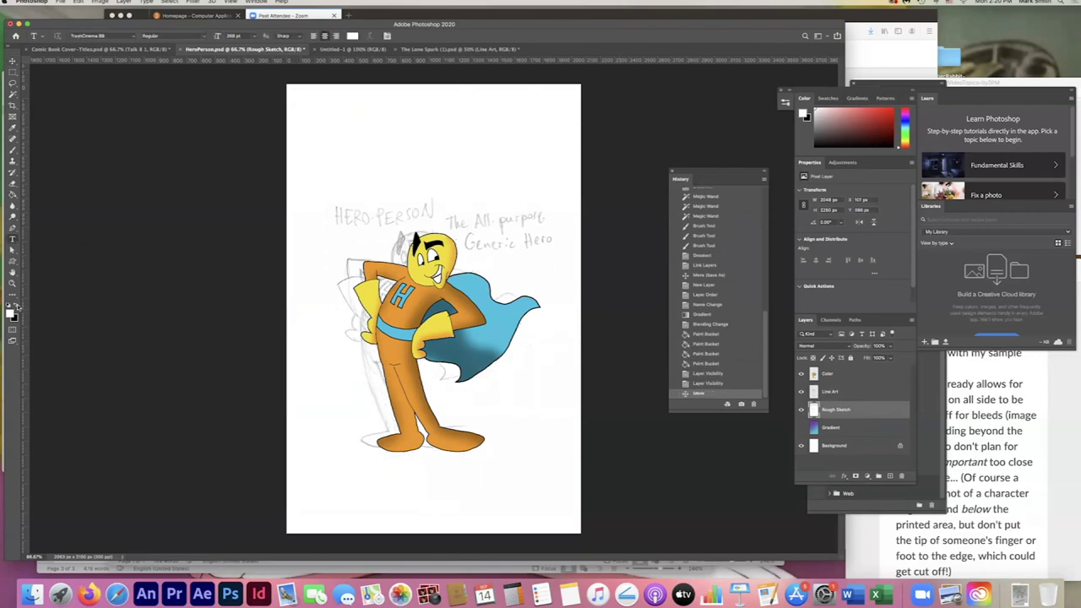
pyautogui.click(16, 305)
pyautogui.click(355, 144)
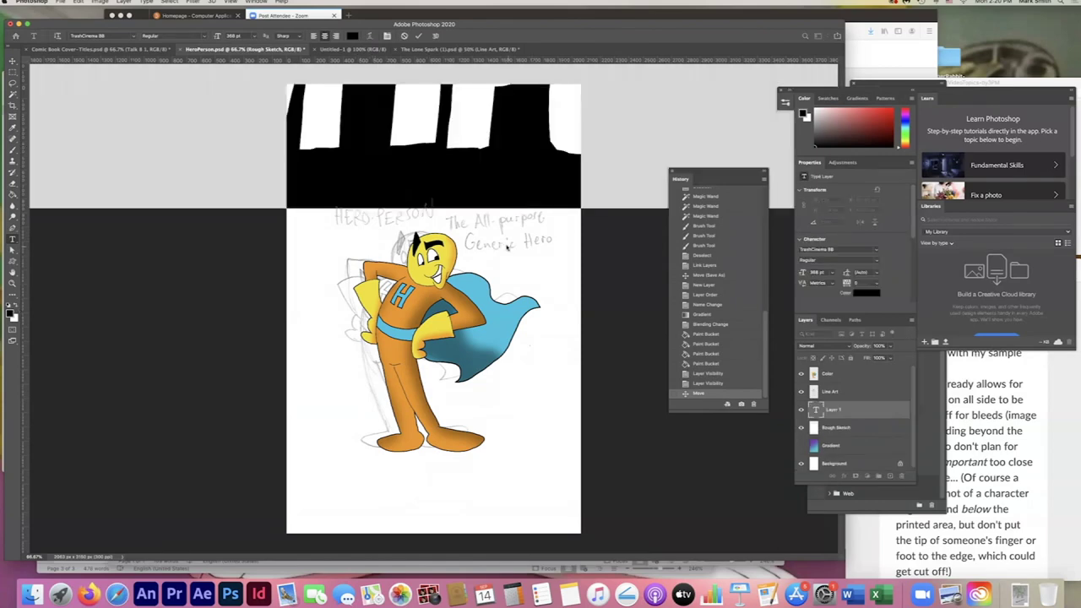
pyautogui.moveTo(217, 38); pyautogui.dragTo(179, 83)
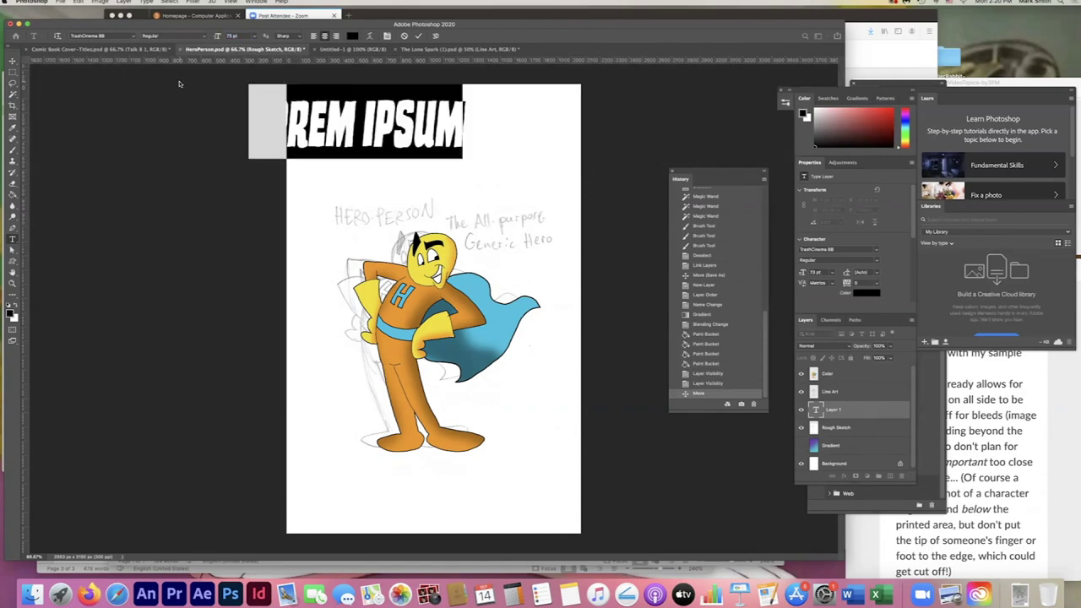
pyautogui.click(14, 63)
pyautogui.moveTo(340, 123); pyautogui.dragTo(417, 161)
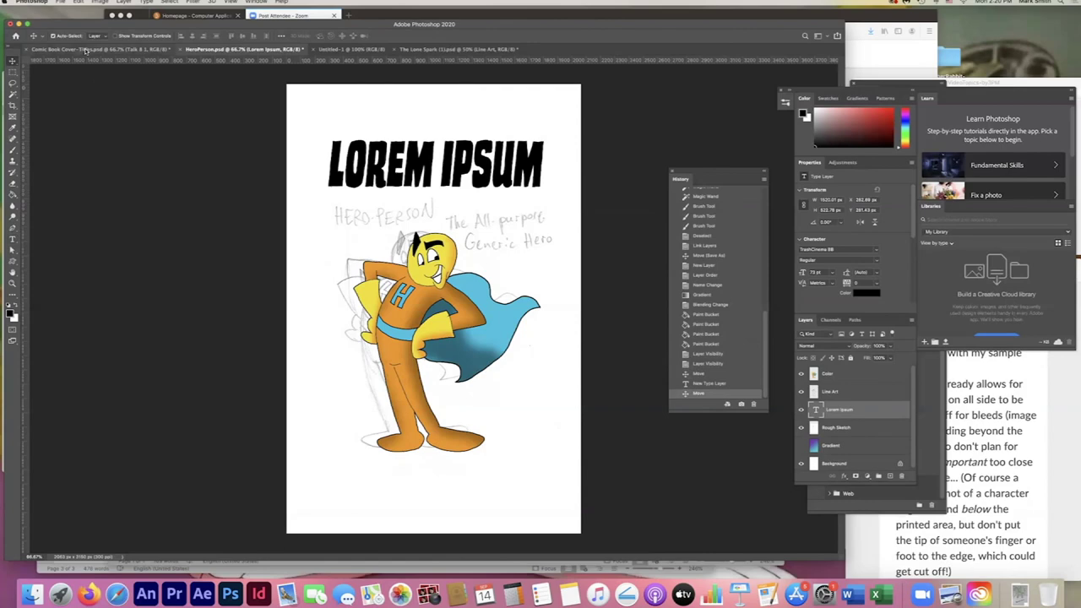
# Replace the placeholder text at the top of the cover with the title HERO-PERSON.
pyautogui.click(12, 239)
pyautogui.click(400, 157)
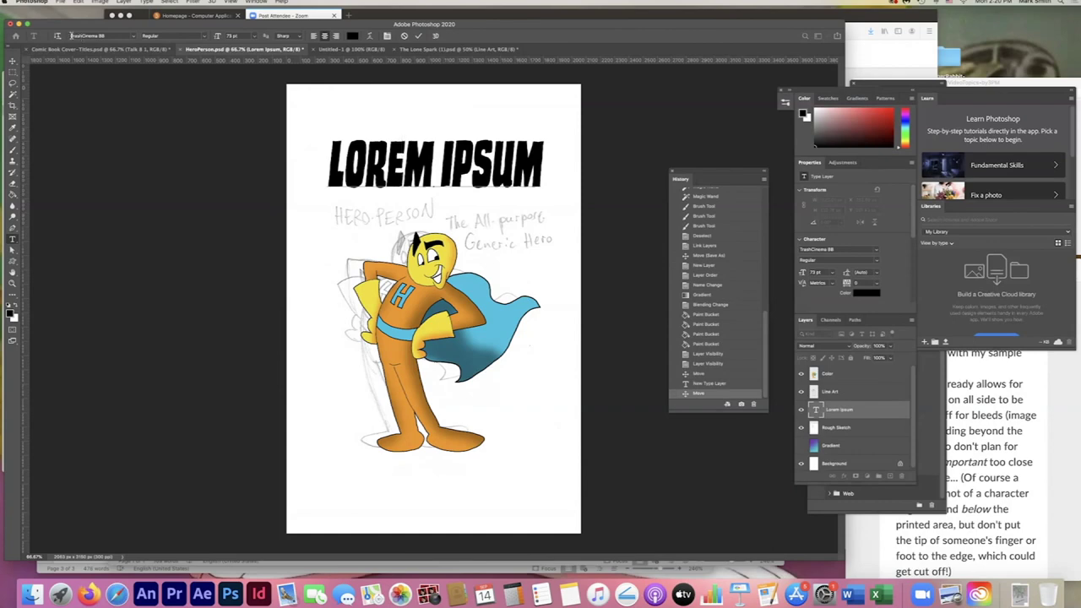
pyautogui.moveTo(332, 158); pyautogui.dragTo(537, 159)
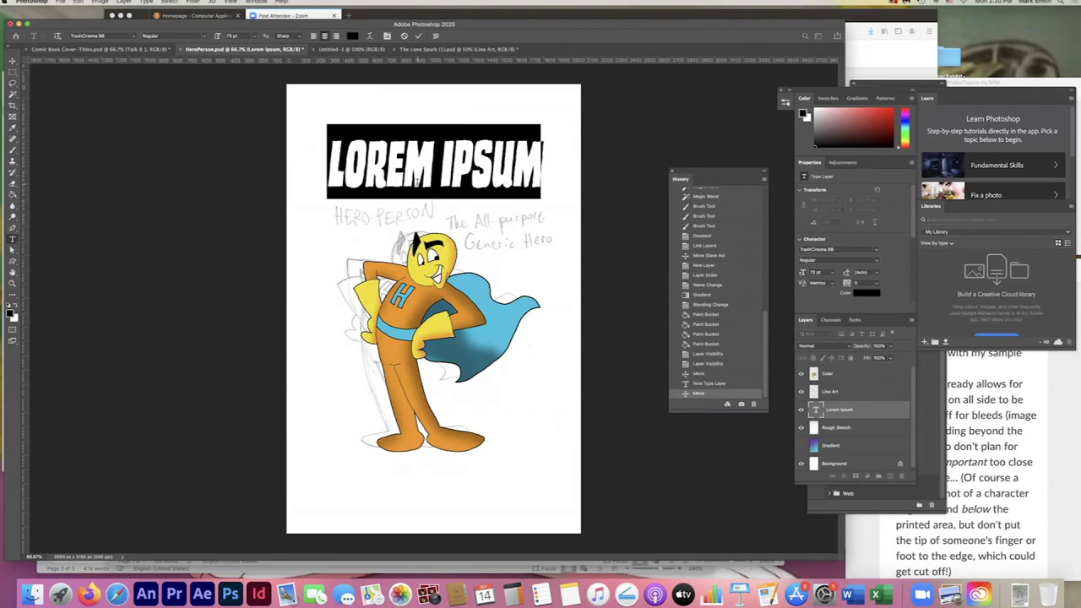
pyautogui.write('HER')
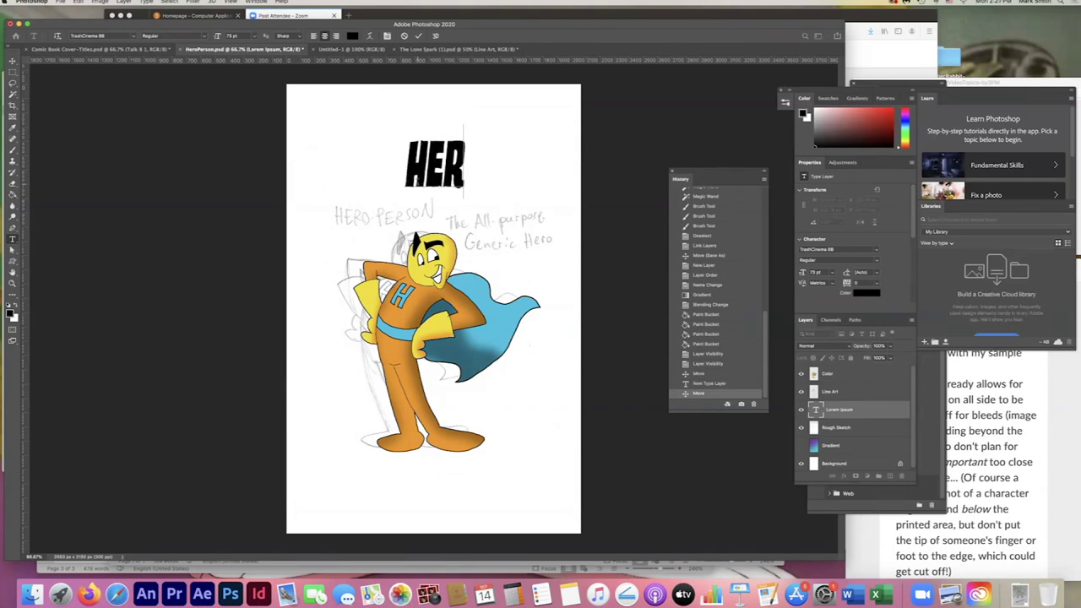
pyautogui.write('O-PERSON')
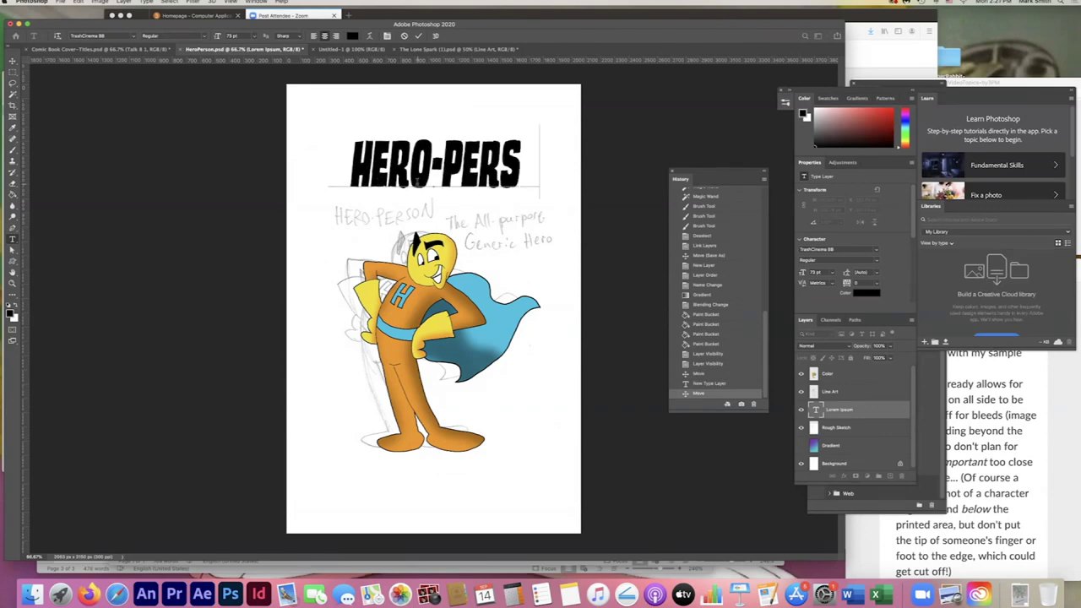
# Warp the HERO-PERSON title in the Arc style with a bend of +24% and a horizontal distortion of -33%.
pyautogui.press('super+a')
pyautogui.click(409, 161)
pyautogui.press('super+a')
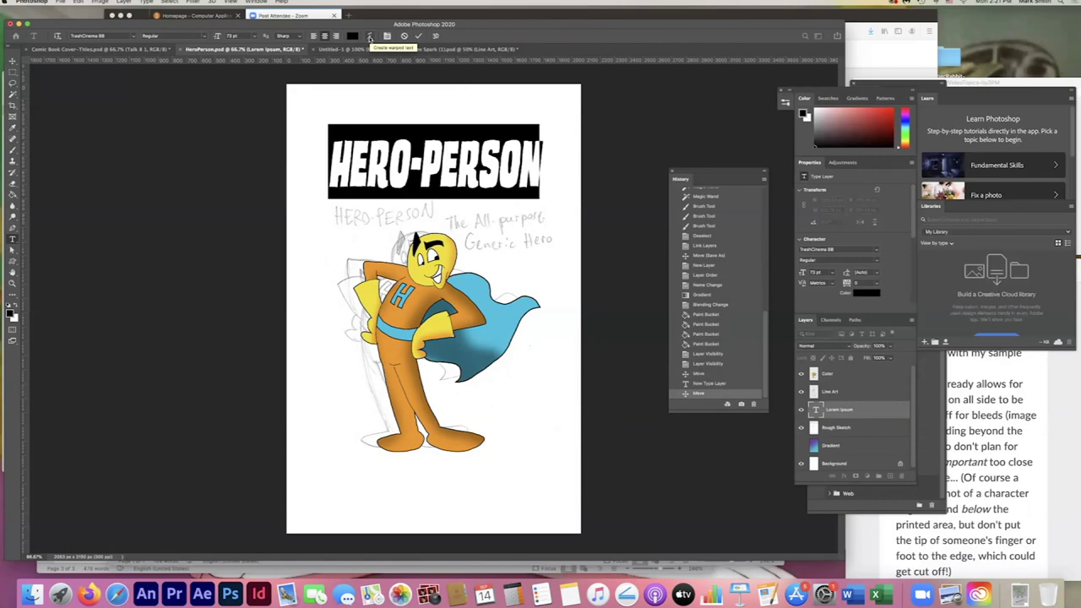
pyautogui.click(369, 37)
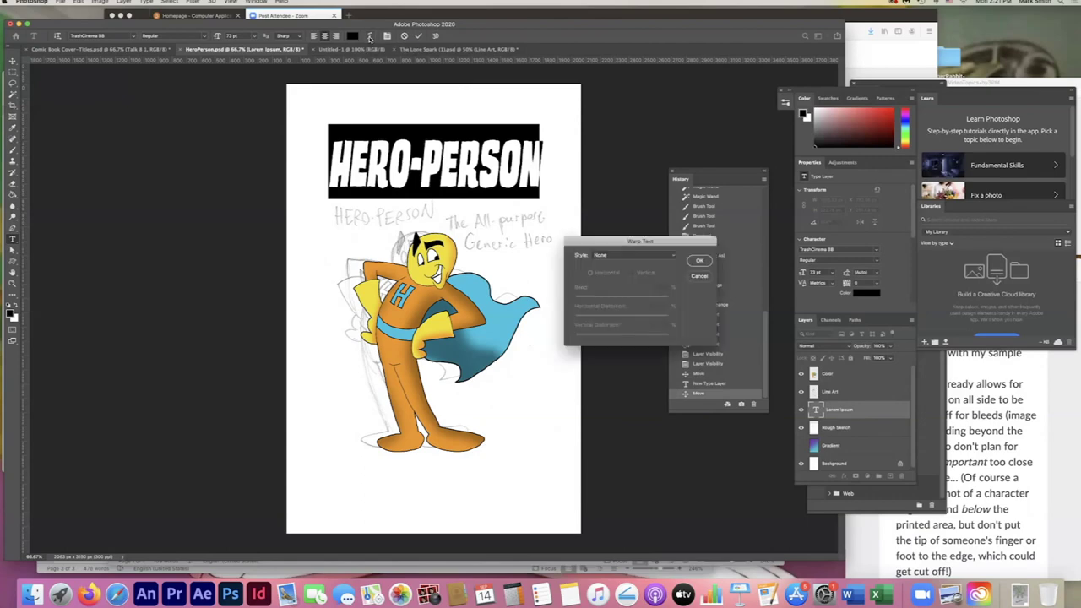
pyautogui.click(611, 257)
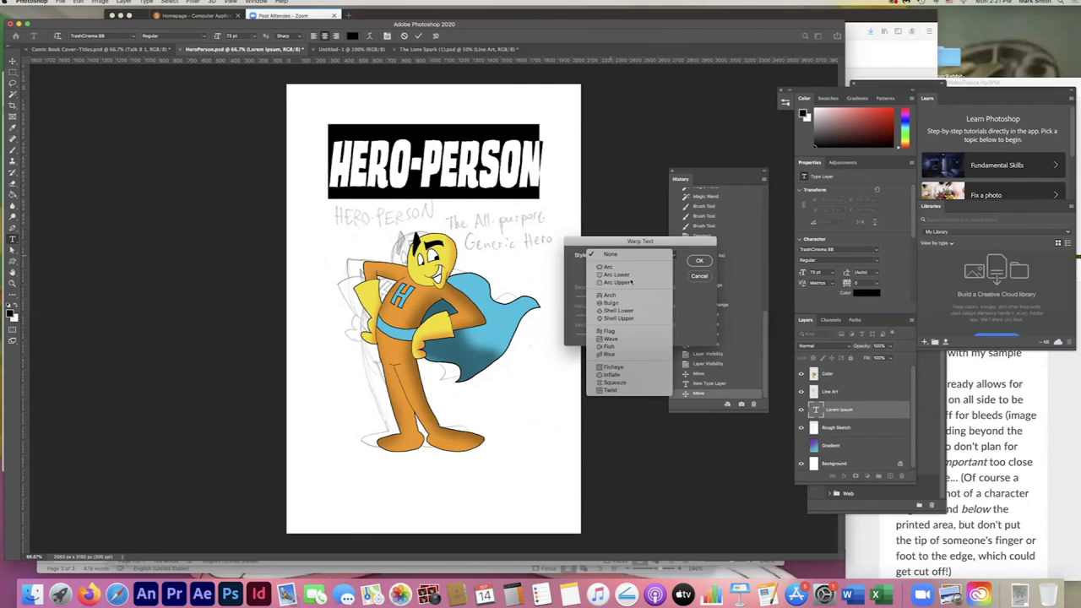
pyautogui.click(615, 268)
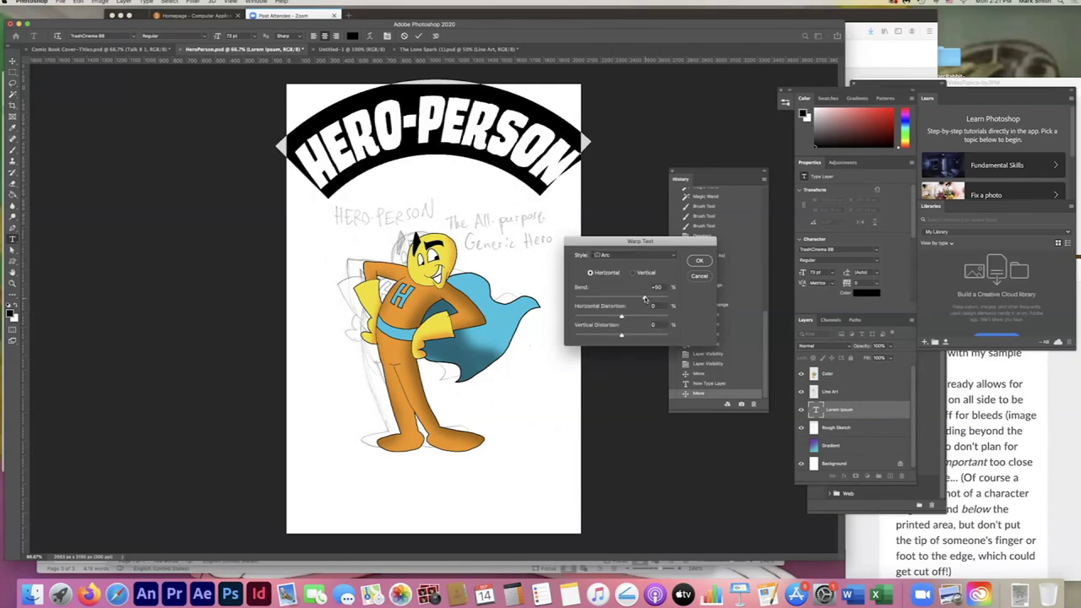
pyautogui.moveTo(645, 298); pyautogui.dragTo(632, 297)
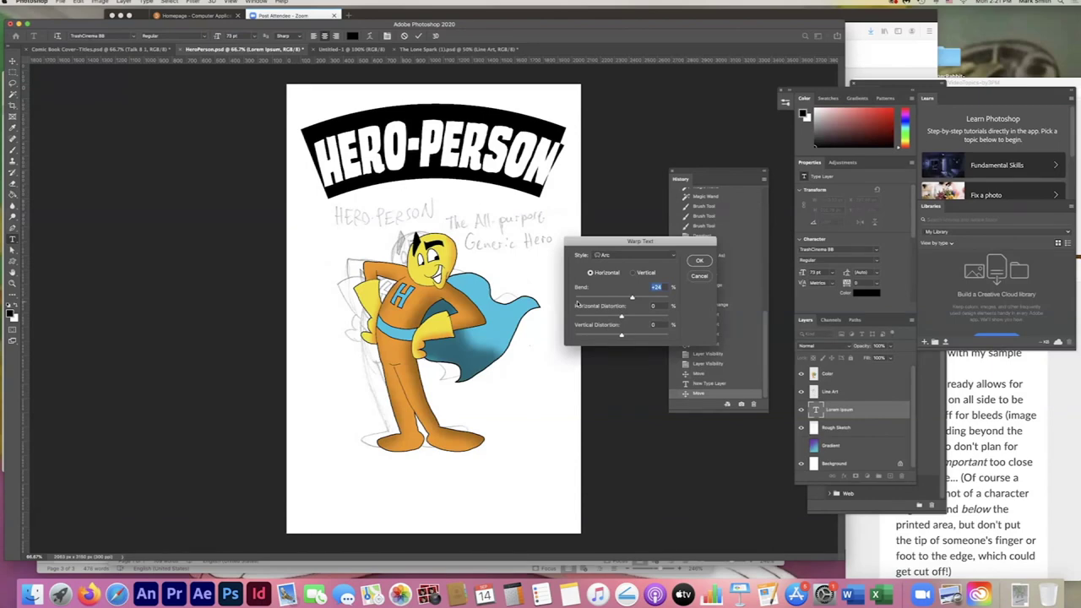
pyautogui.moveTo(622, 318); pyautogui.dragTo(606, 317)
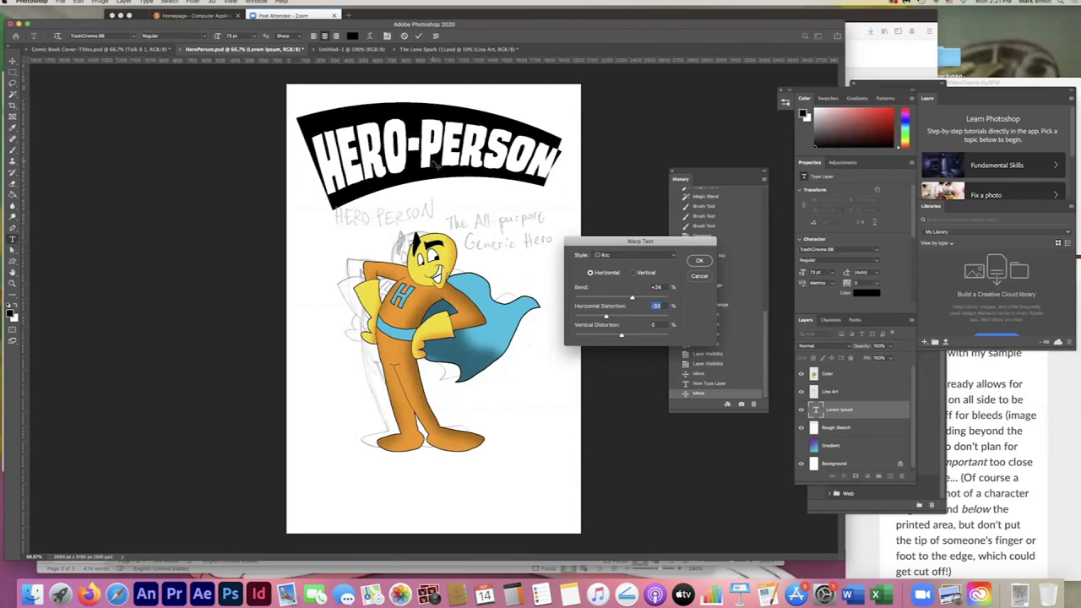
pyautogui.click(699, 262)
# Reposition the warped HERO-PERSON title and stretch it taller with Free Transform, keeping it centered above the hero.
pyautogui.click(13, 61)
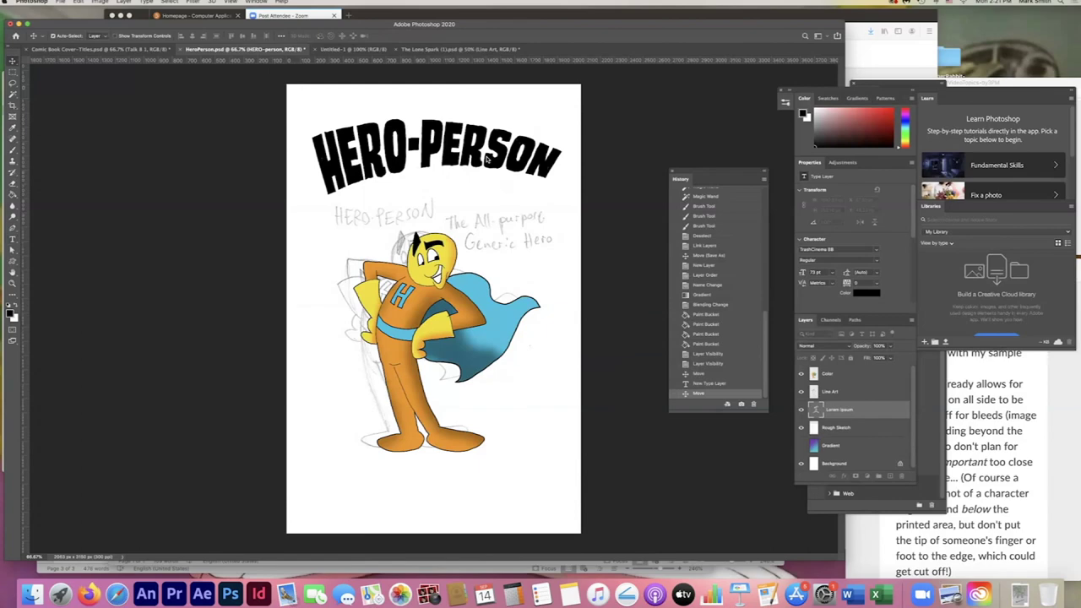
pyautogui.moveTo(464, 136); pyautogui.dragTo(456, 183)
pyautogui.press('super+t')
pyautogui.moveTo(436, 117); pyautogui.dragTo(489, 187)
pyautogui.click(12, 73)
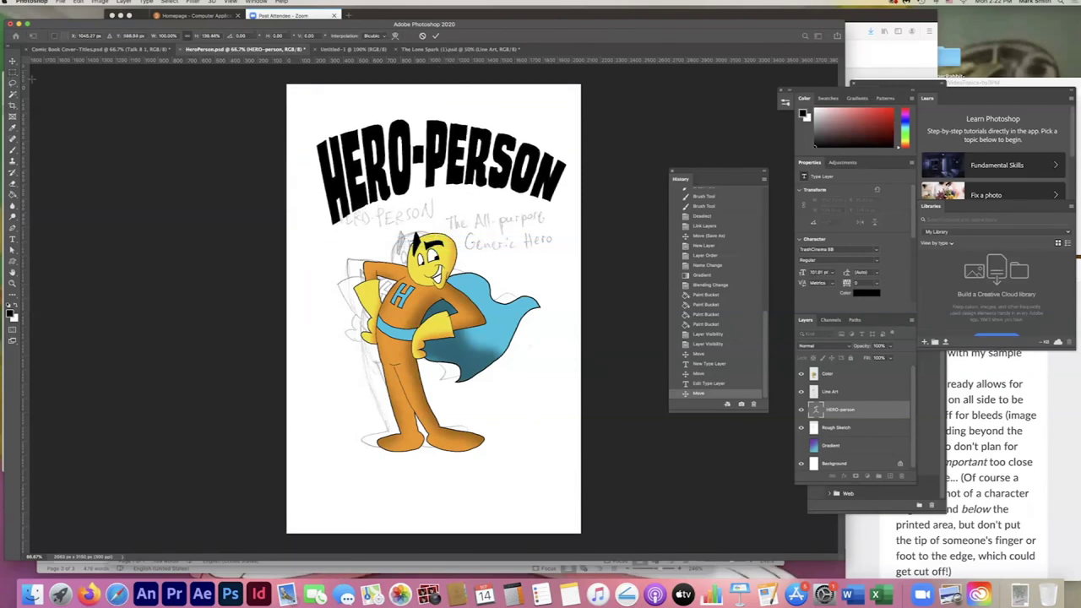
pyautogui.click(13, 239)
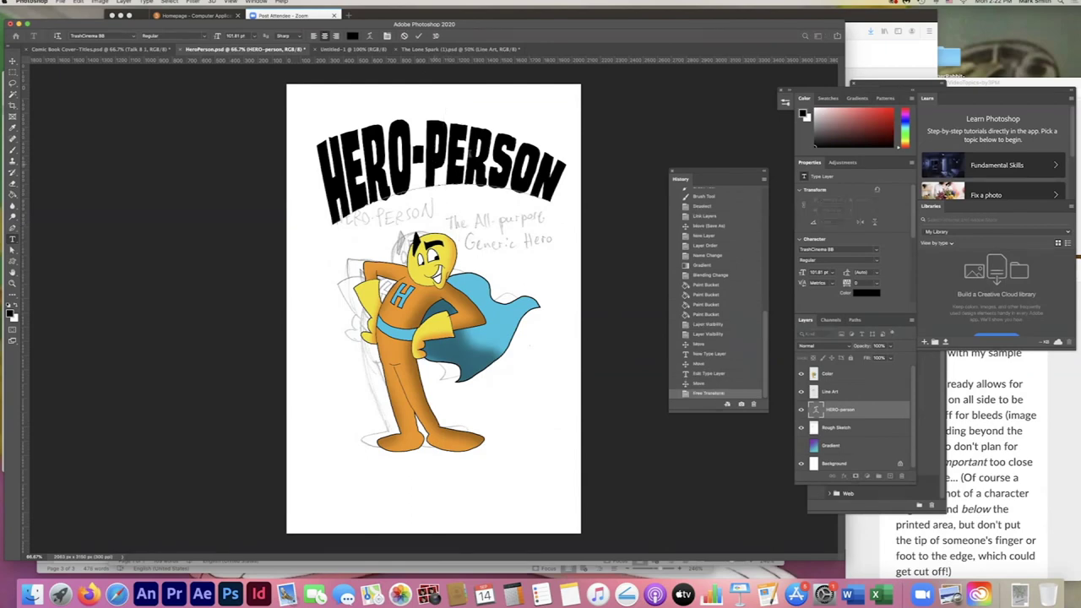
pyautogui.click(13, 72)
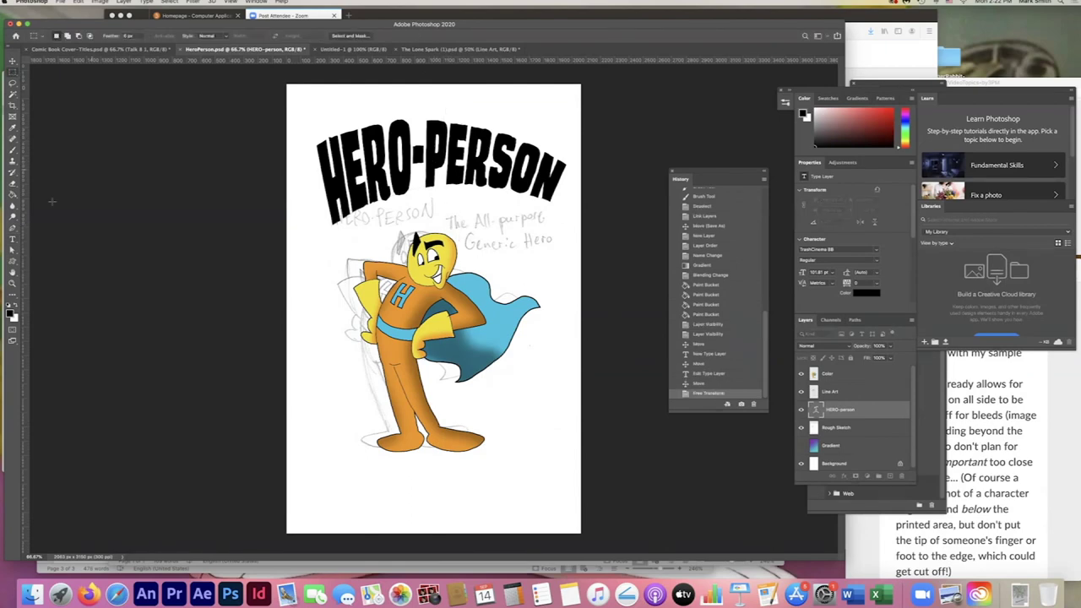
# Add a second text layer below the title reading THE ALL-PURPOSE GENERIC HERO on two lines.
pyautogui.click(13, 239)
pyautogui.click(471, 259)
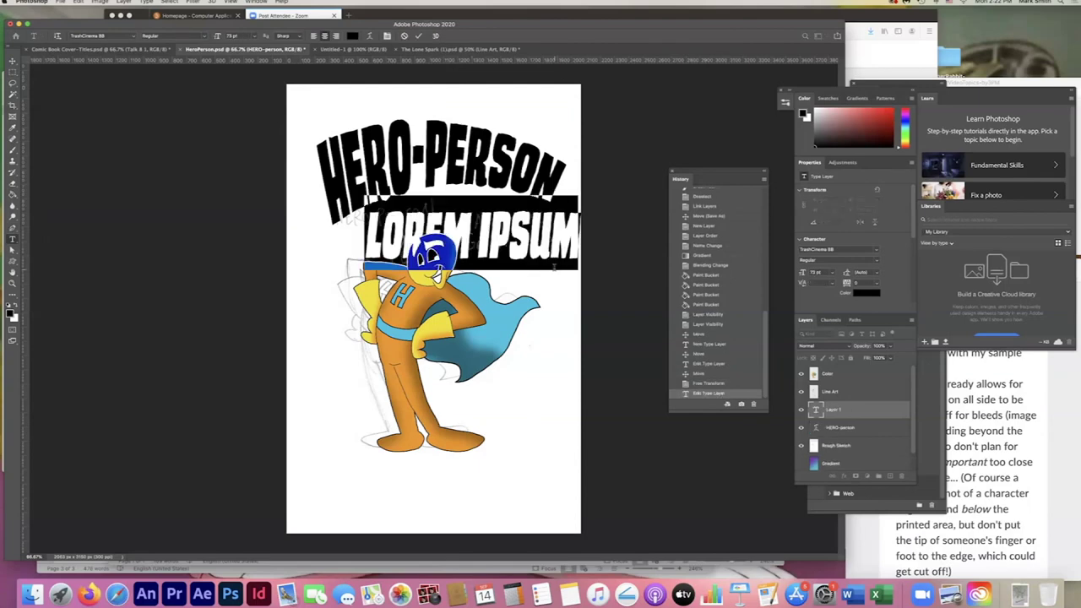
pyautogui.write('THE ALL-PURPOS')
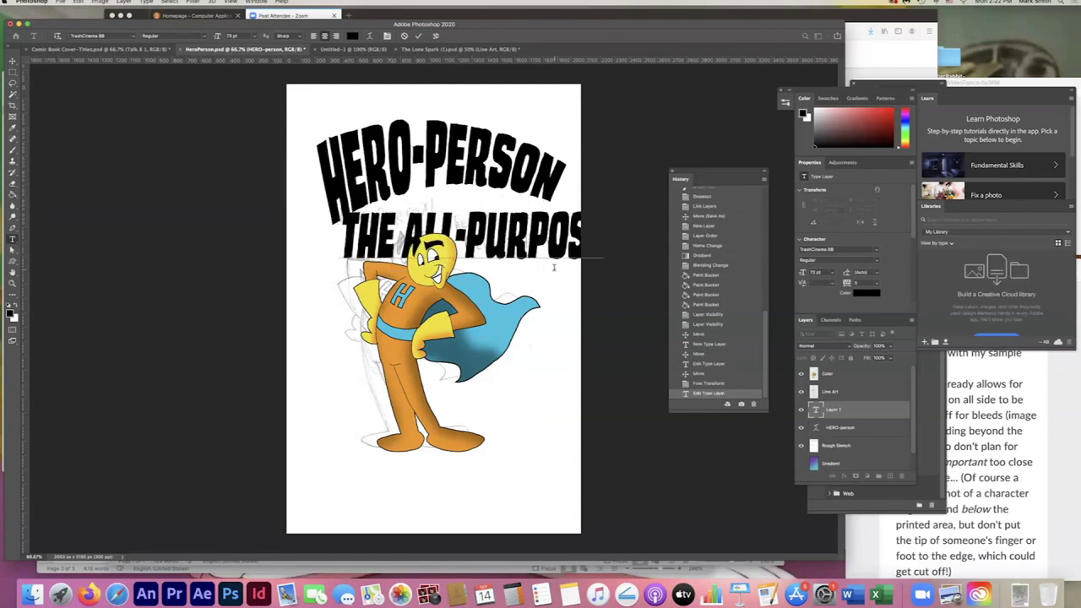
pyautogui.press('Return')
pyautogui.write('GENERIC')
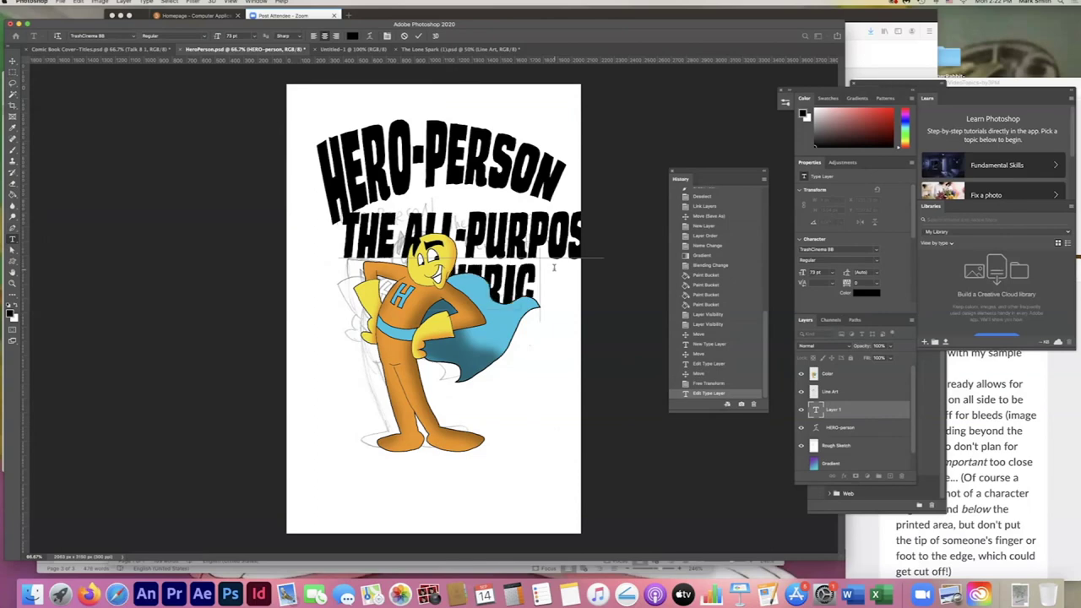
pyautogui.write(' HERO')
# Shrink the subtitle text and fit it beside the hero's head, under the right half of the title.
pyautogui.press('super+a')
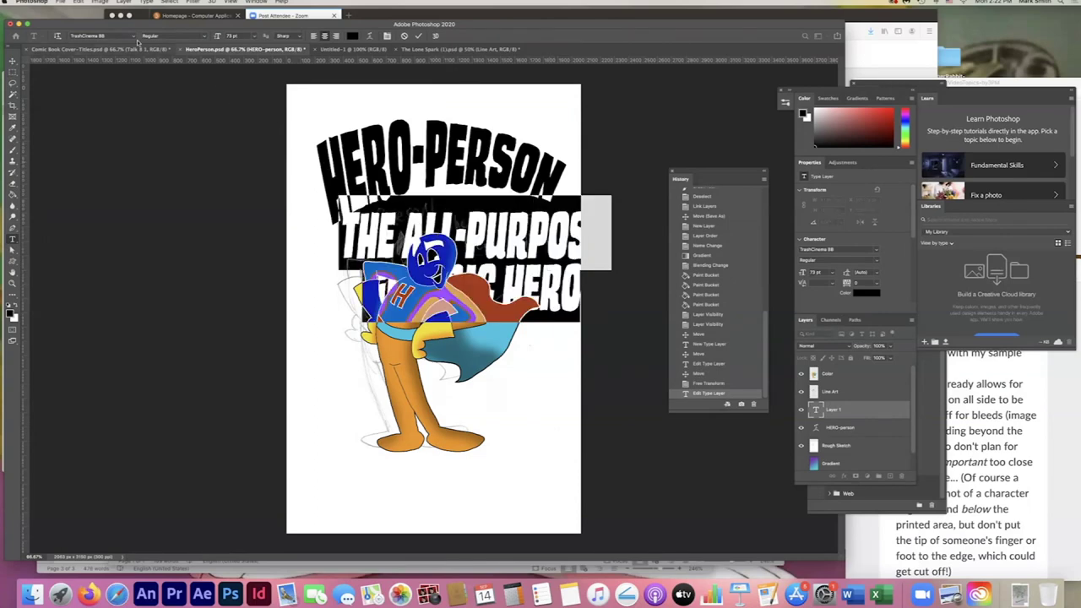
pyautogui.moveTo(218, 37); pyautogui.dragTo(57, 37)
pyautogui.click(13, 62)
pyautogui.moveTo(482, 254); pyautogui.dragTo(520, 213)
pyautogui.hotkey('ctrl', 't')
pyautogui.moveTo(568, 236); pyautogui.dragTo(540, 210)
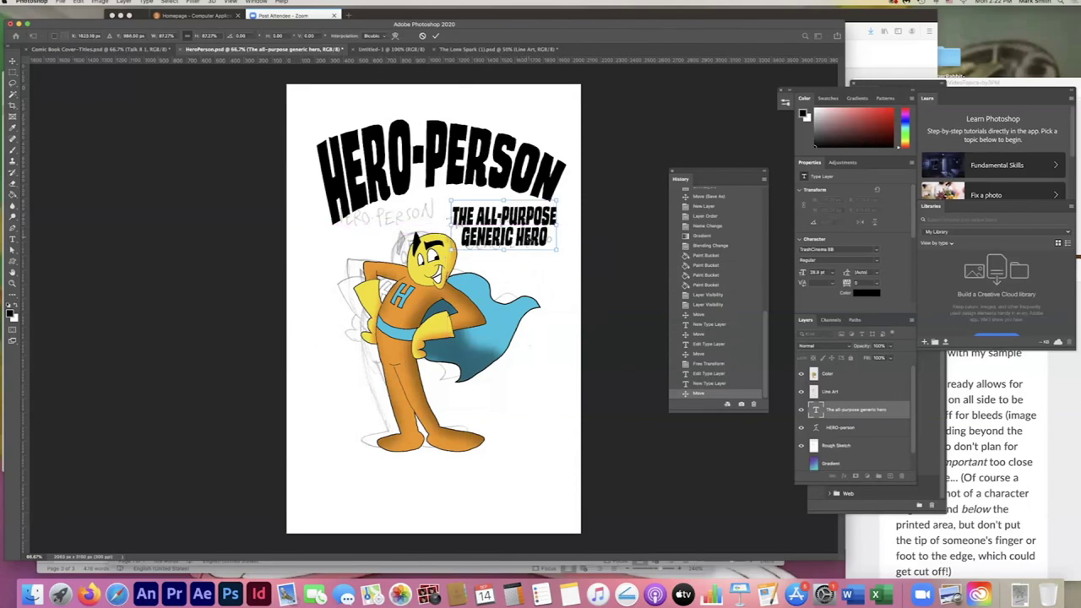
pyautogui.press('Return')
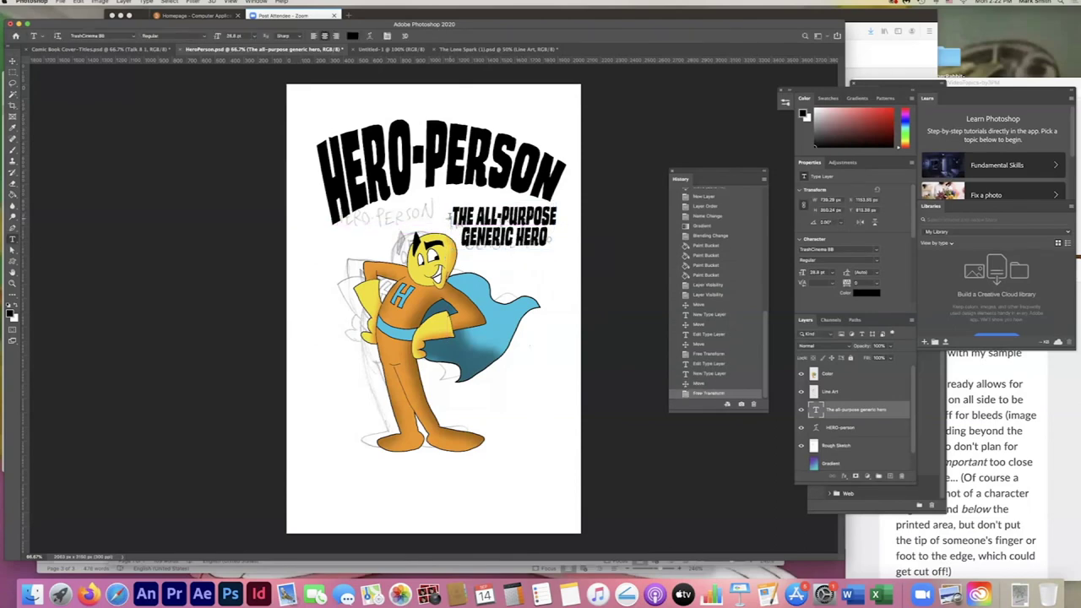
# Nudge the subtitle THE ALL-PURPOSE GENERIC HERO slightly lower beneath the title.
pyautogui.doubleClick(450, 212)
pyautogui.click(13, 72)
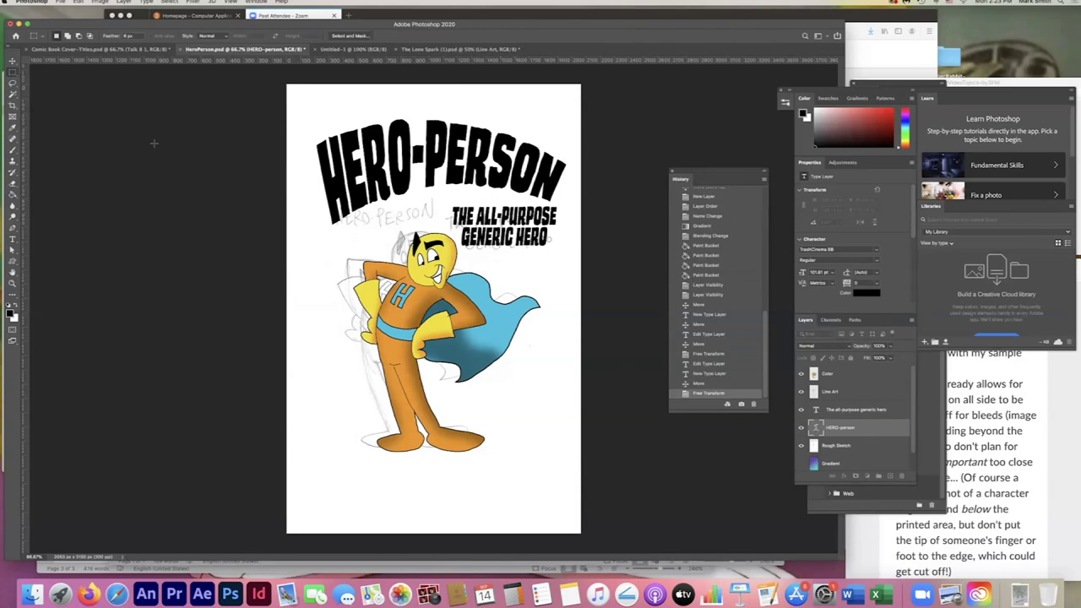
pyautogui.click(13, 61)
pyautogui.moveTo(498, 236); pyautogui.dragTo(499, 241)
pyautogui.press('m')
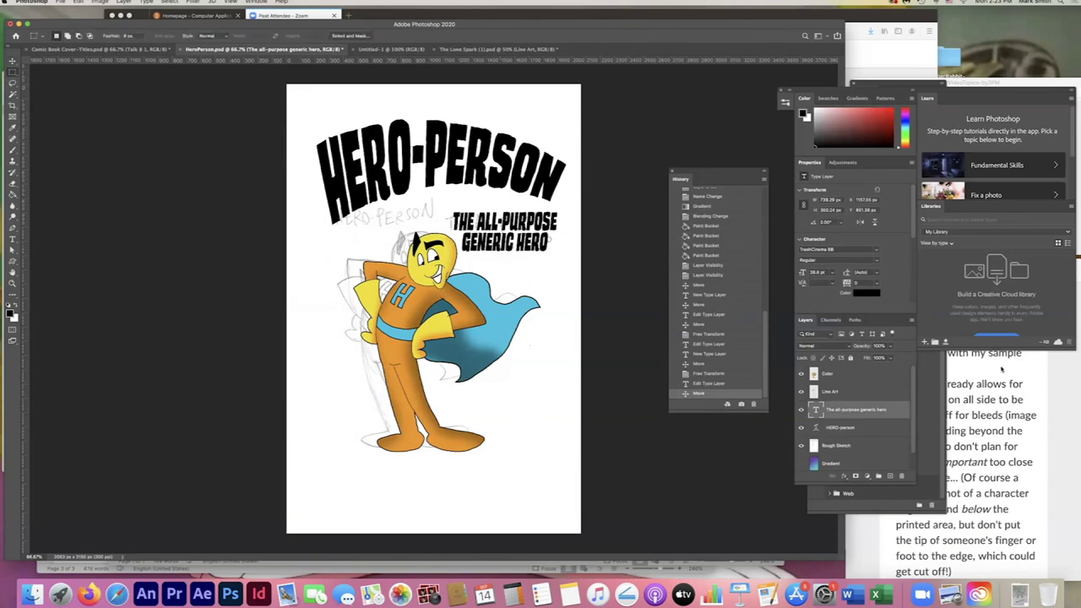
# Check the planned video topics in Preview, and switch the HERO-person layer off and on in Photoshop to identify the title.
pyautogui.click(1031, 390)
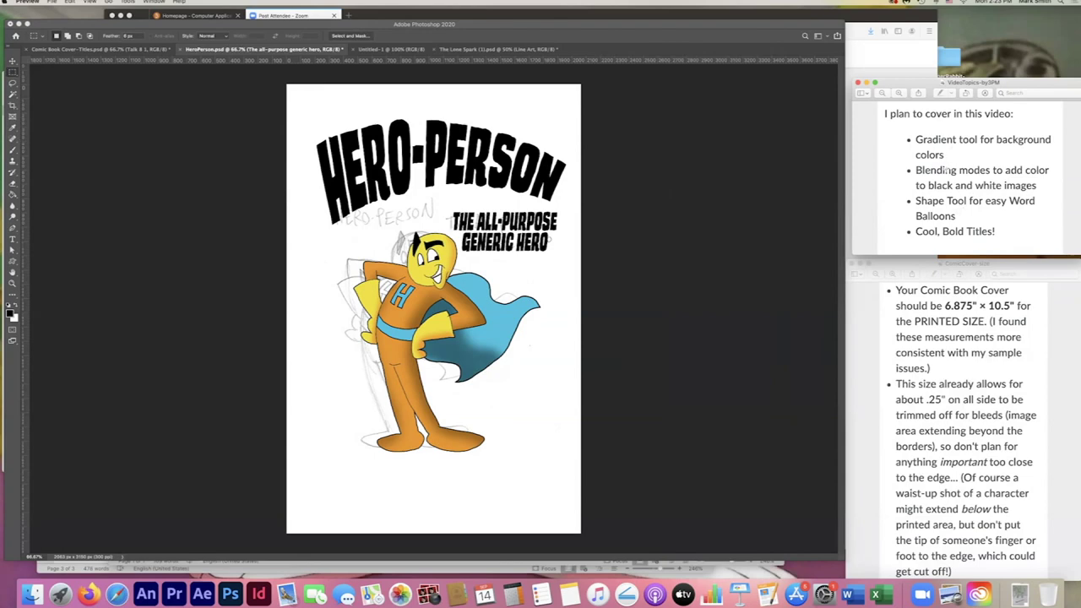
pyautogui.click(675, 220)
pyautogui.click(802, 429)
pyautogui.click(802, 430)
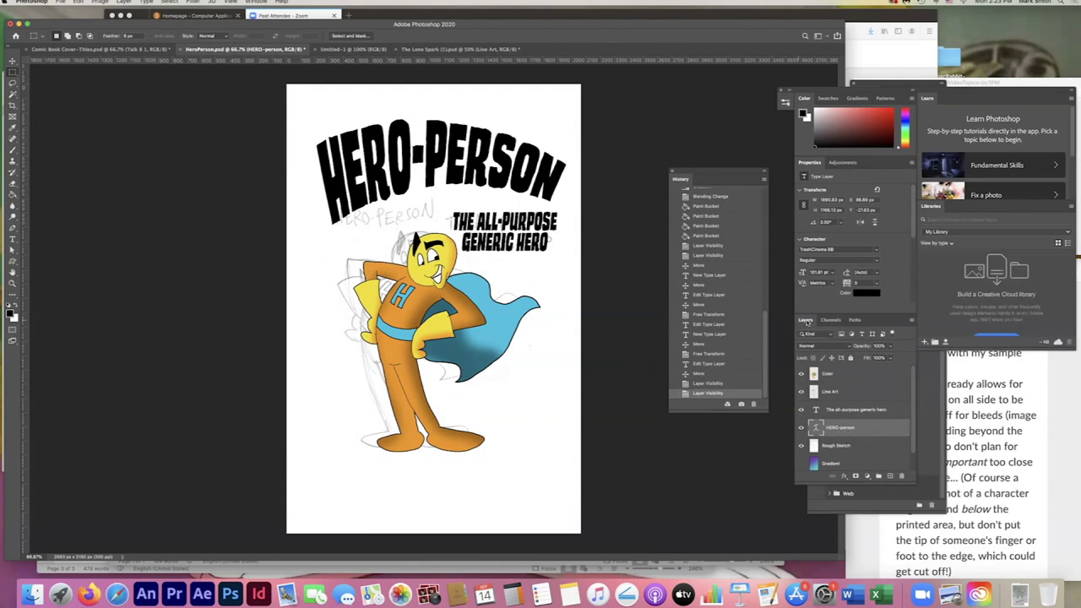
# Rasterize the HERO-person type layer and select all its black lettering with the Magic Wand extended to similar pixels.
pyautogui.rightClick(843, 430)
pyautogui.click(875, 314)
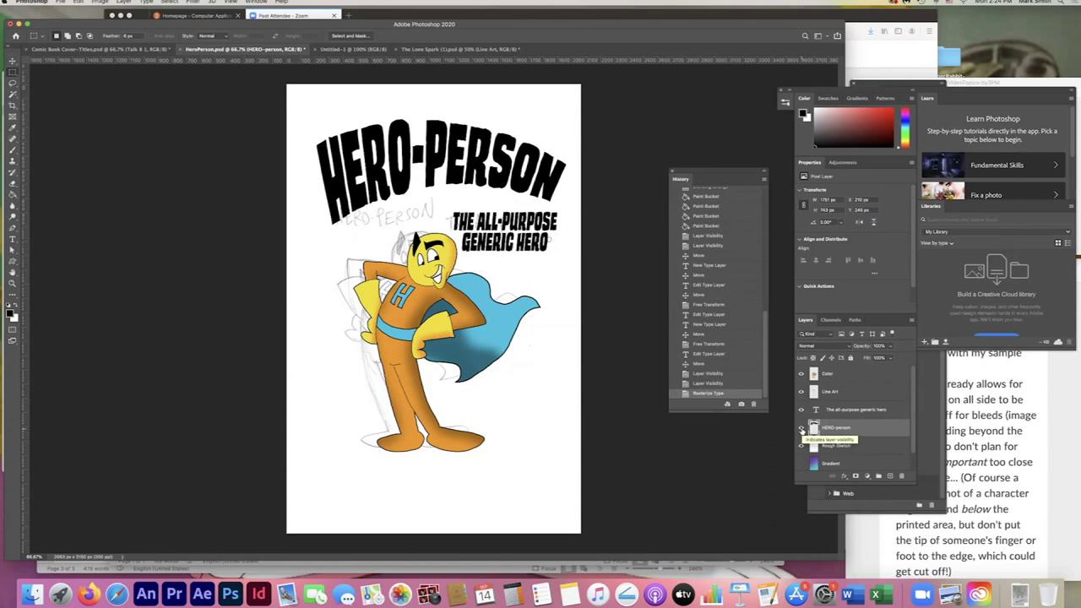
pyautogui.click(13, 95)
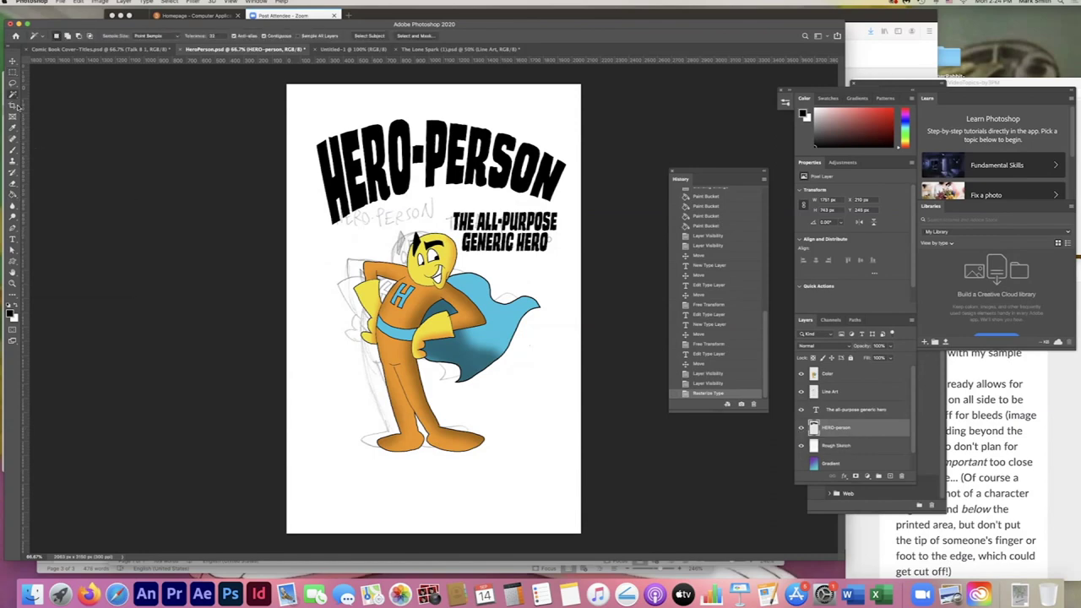
pyautogui.click(338, 186)
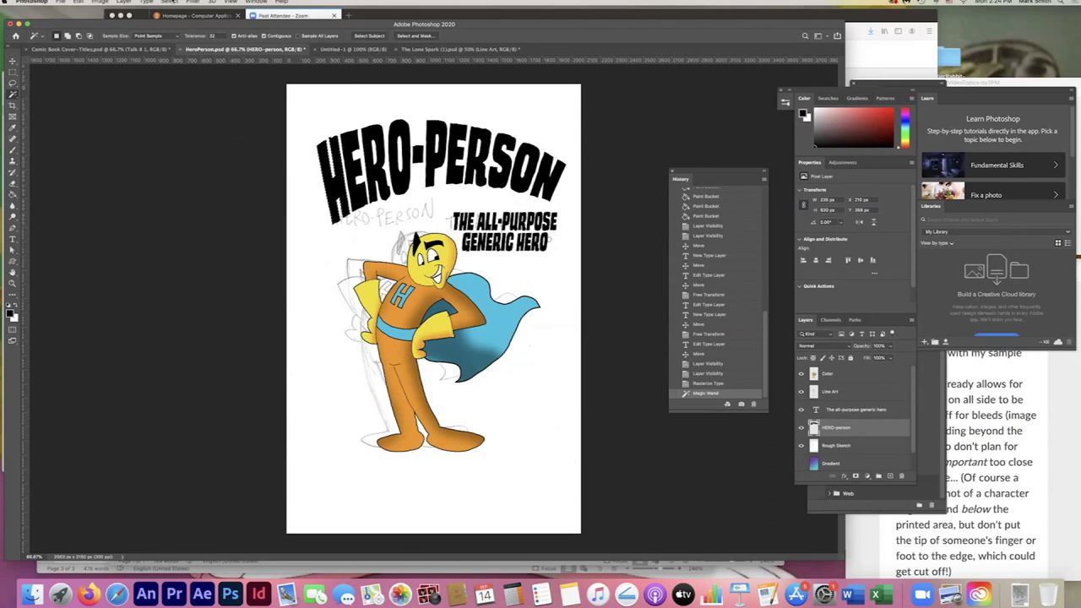
pyautogui.click(169, 1)
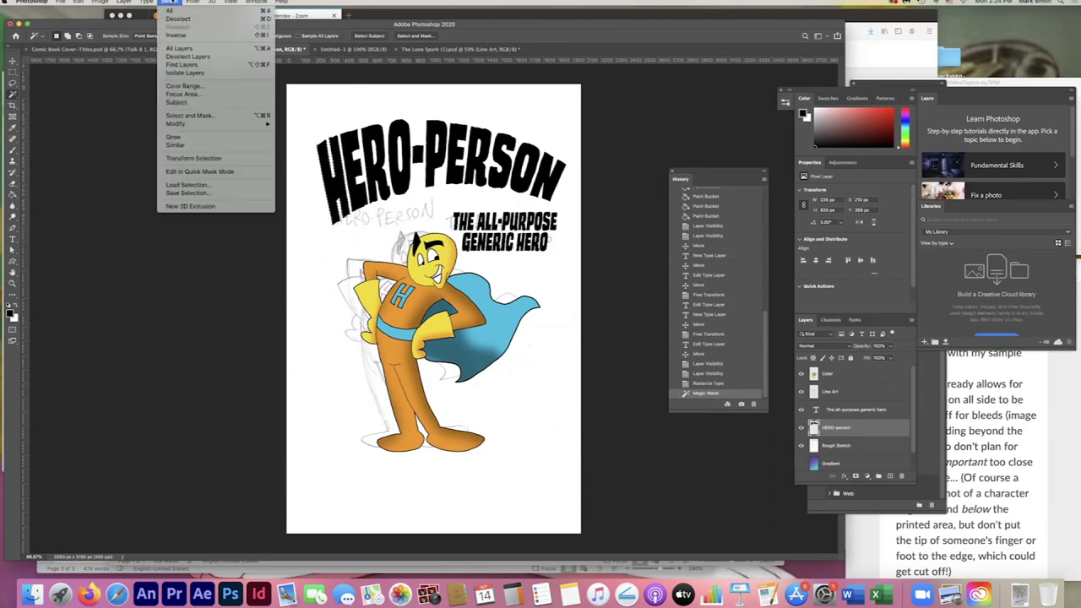
pyautogui.click(189, 146)
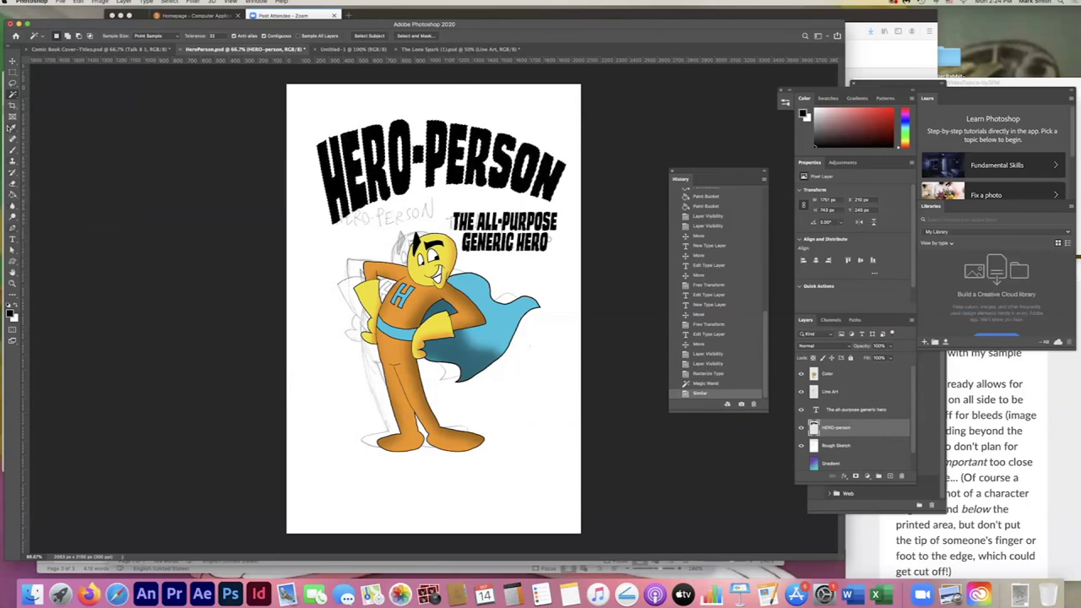
# Activate the Paint Bucket and sample the yellow of the hero's face as the foreground color.
pyautogui.click(13, 195)
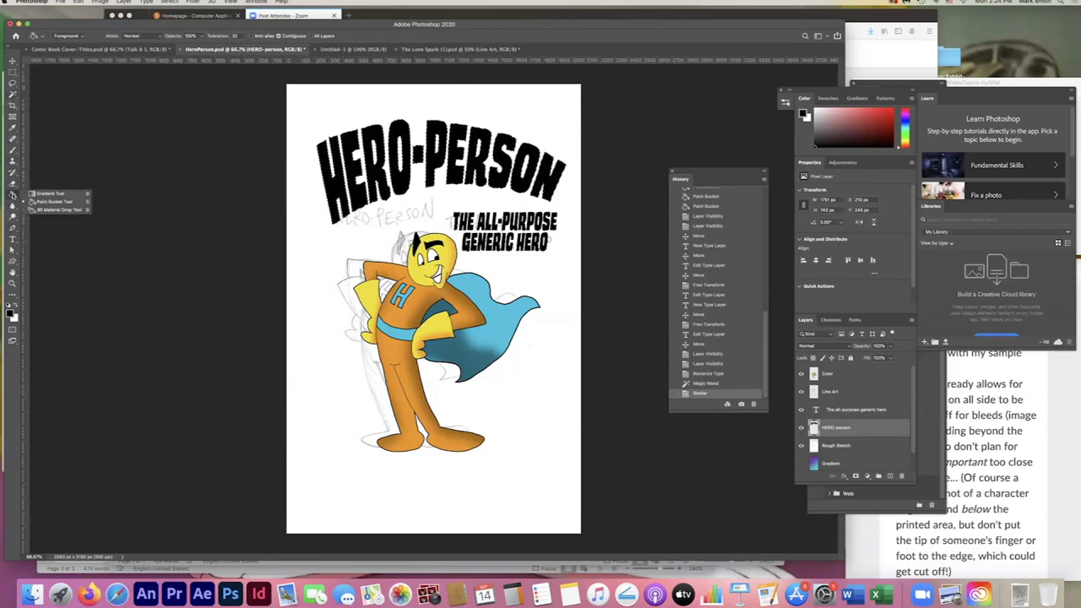
pyautogui.click(53, 201)
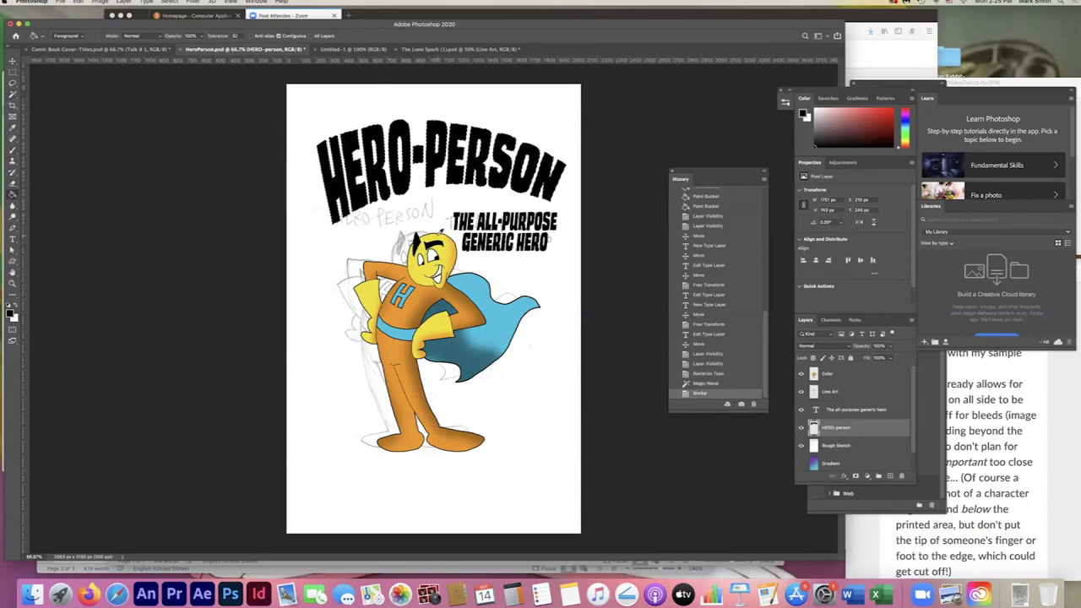
pyautogui.keyDown('alt'); pyautogui.click(435, 246); pyautogui.keyUp('alt')
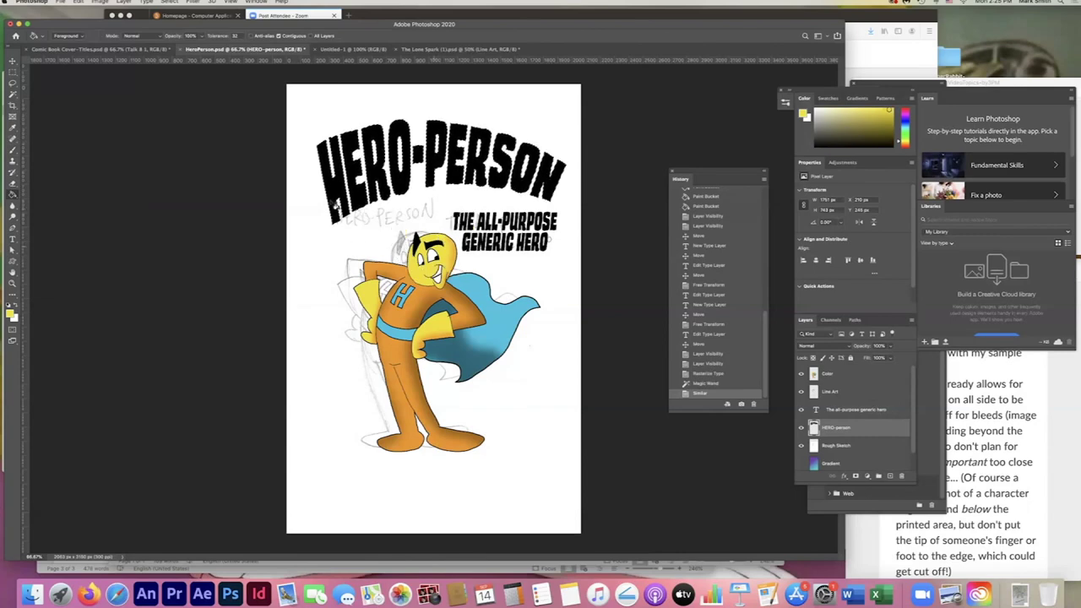
pyautogui.click(339, 191)
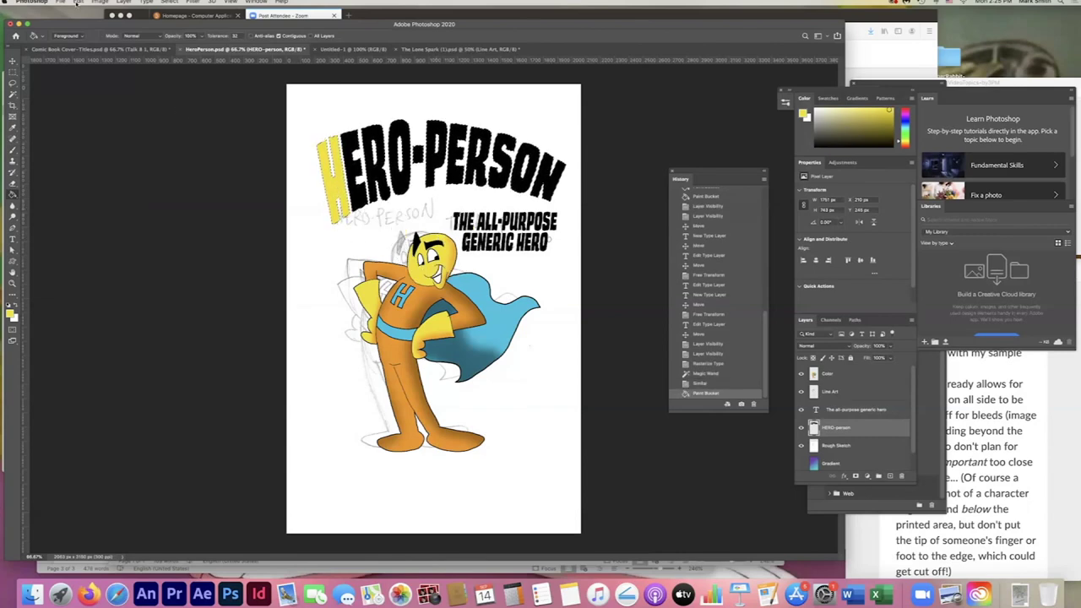
pyautogui.click(77, 2)
pyautogui.click(103, 10)
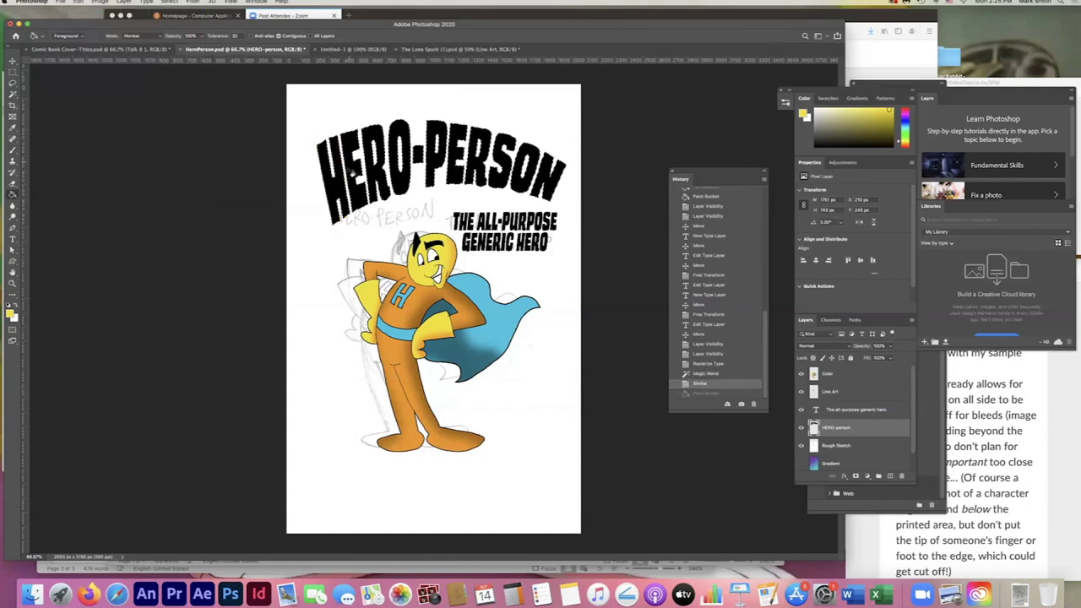
# Fill all the selected HERO-PERSON letters with the yellow foreground color in Normal mode at 100% opacity.
pyautogui.hotkey('shift', 'BackSpace')
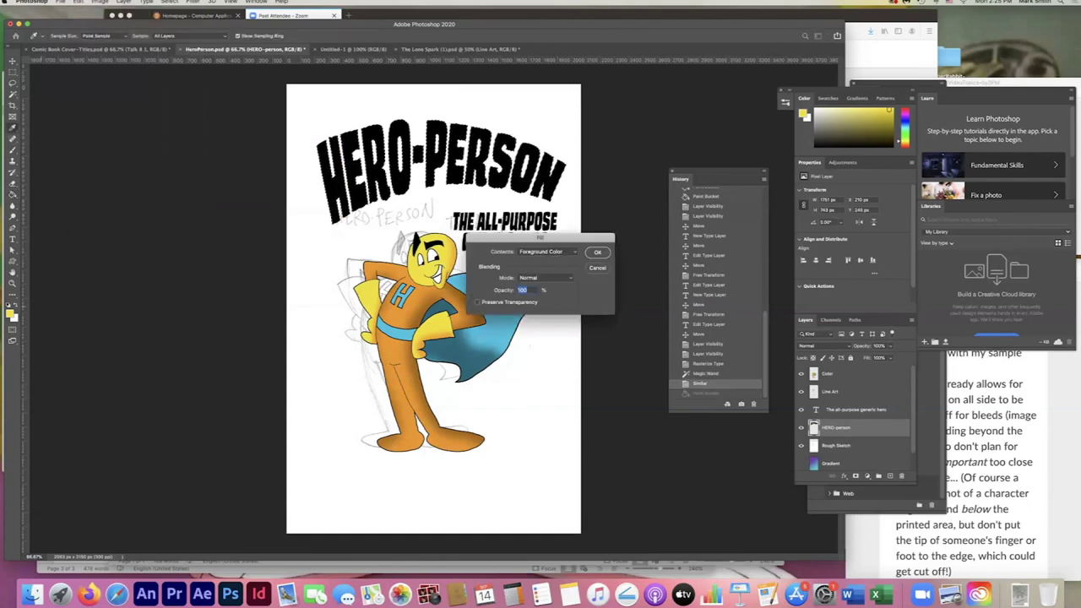
pyautogui.click(598, 253)
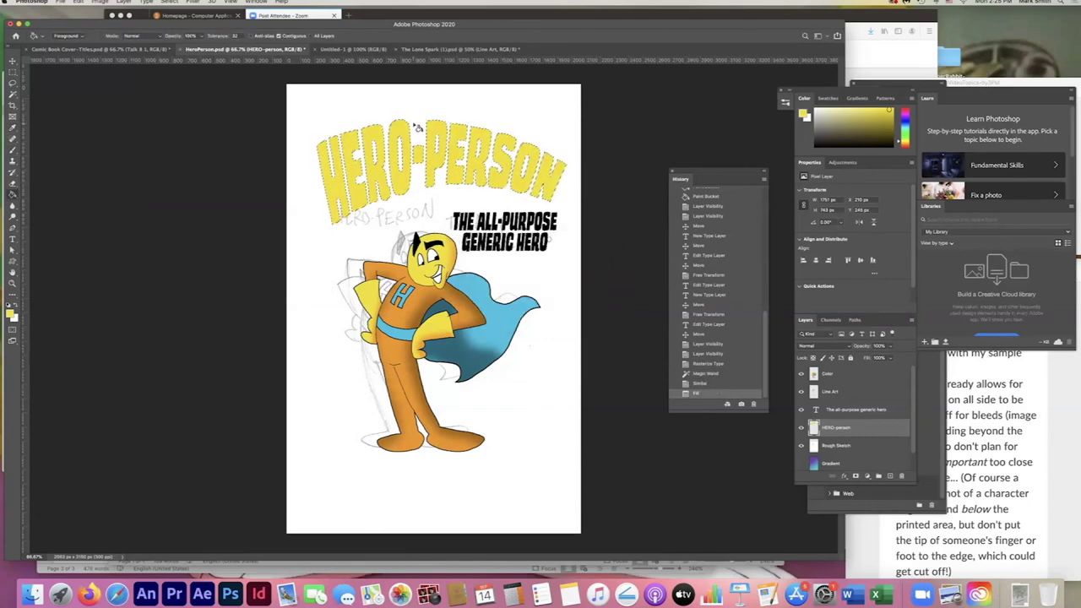
# Stroke the selected title letters with an 8 px black outline placed outside the selection.
pyautogui.click(82, 2)
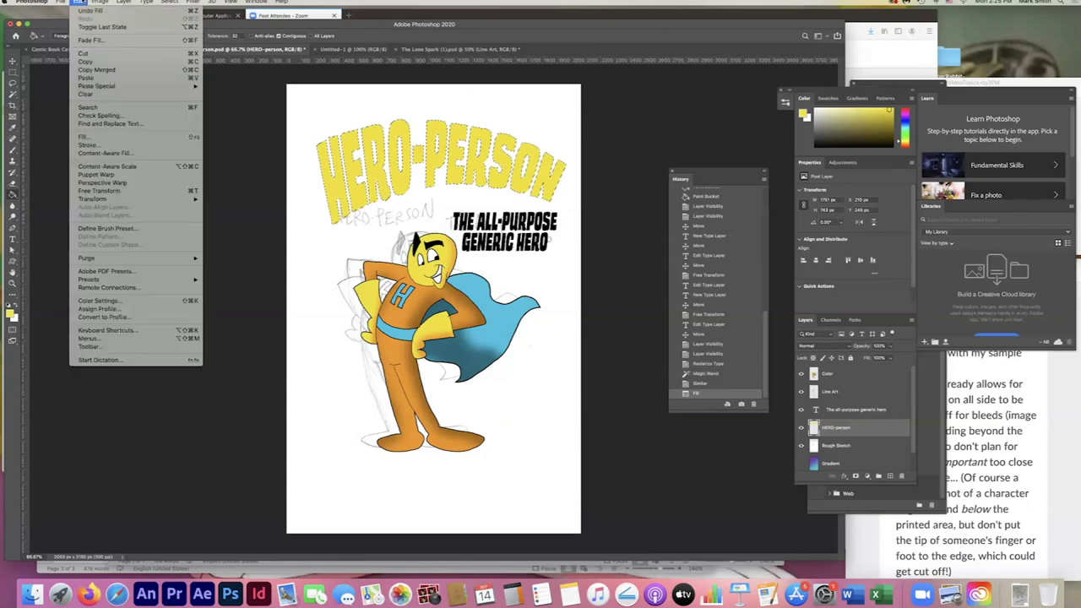
pyautogui.click(89, 145)
pyautogui.click(294, 207)
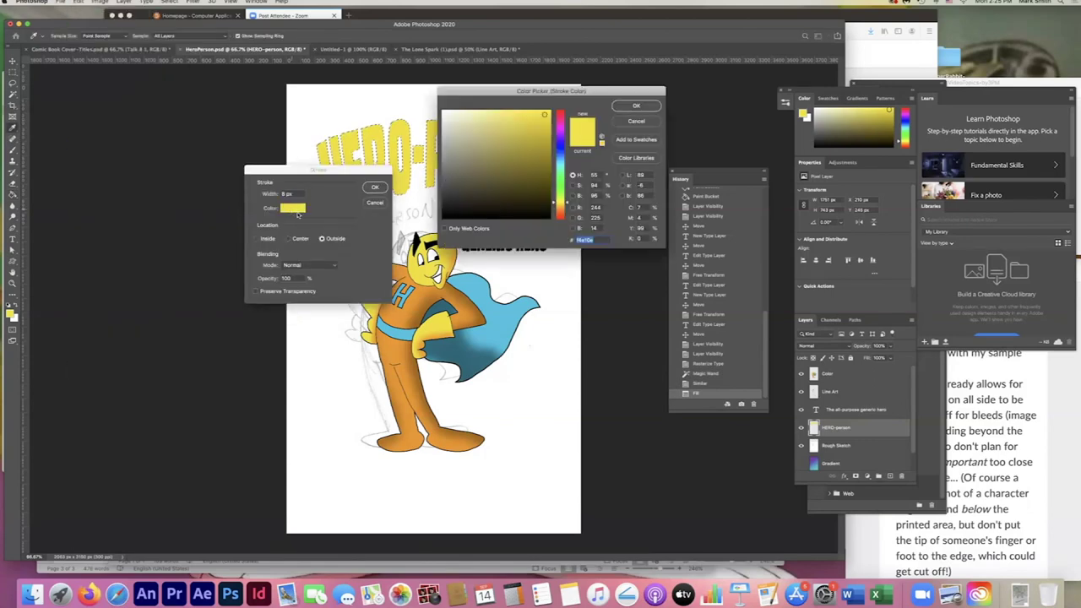
pyautogui.click(549, 217)
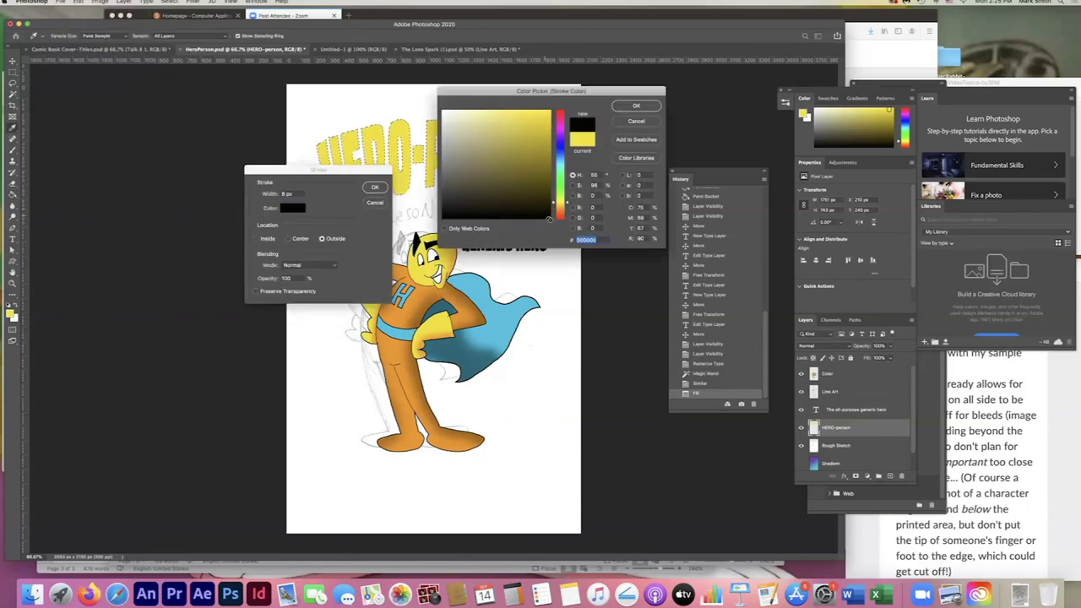
pyautogui.click(637, 106)
pyautogui.click(374, 187)
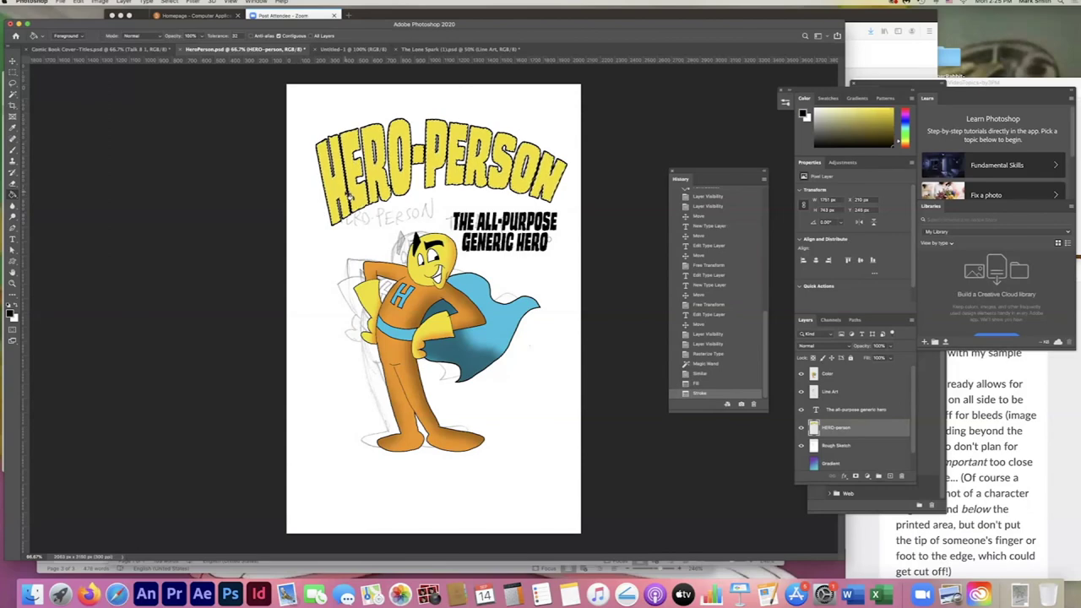
# Undo the thin title stroke and reapply a thicker black outline outside the selected letters.
pyautogui.click(78, 2)
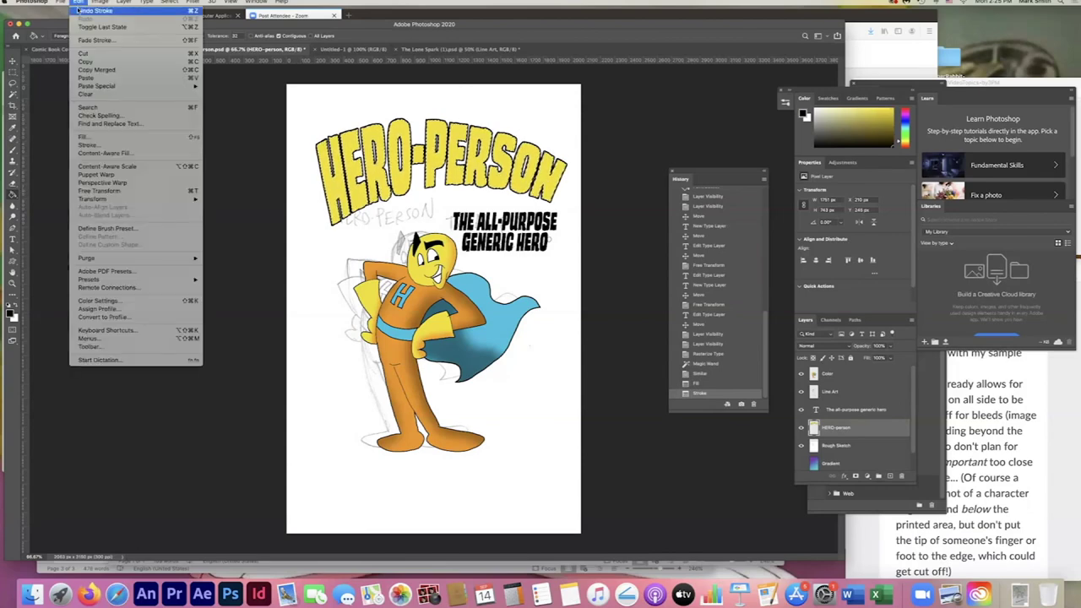
pyautogui.click(91, 11)
pyautogui.click(78, 1)
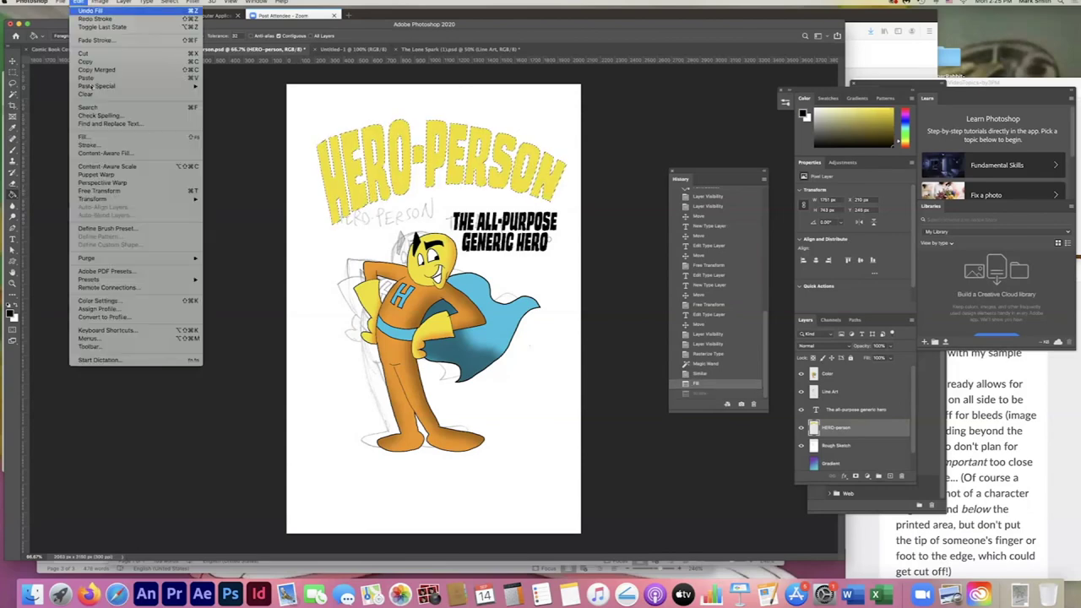
pyautogui.click(88, 146)
pyautogui.click(381, 189)
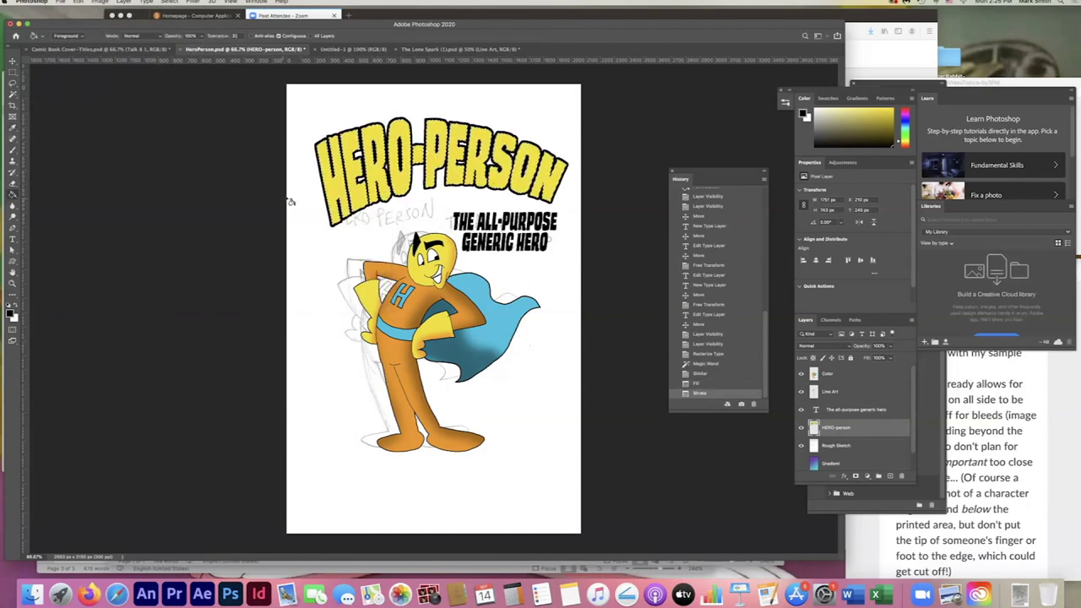
# Brush orange sampled from the hero's suit over the lower part of the title letters, and deselect them.
pyautogui.click(13, 152)
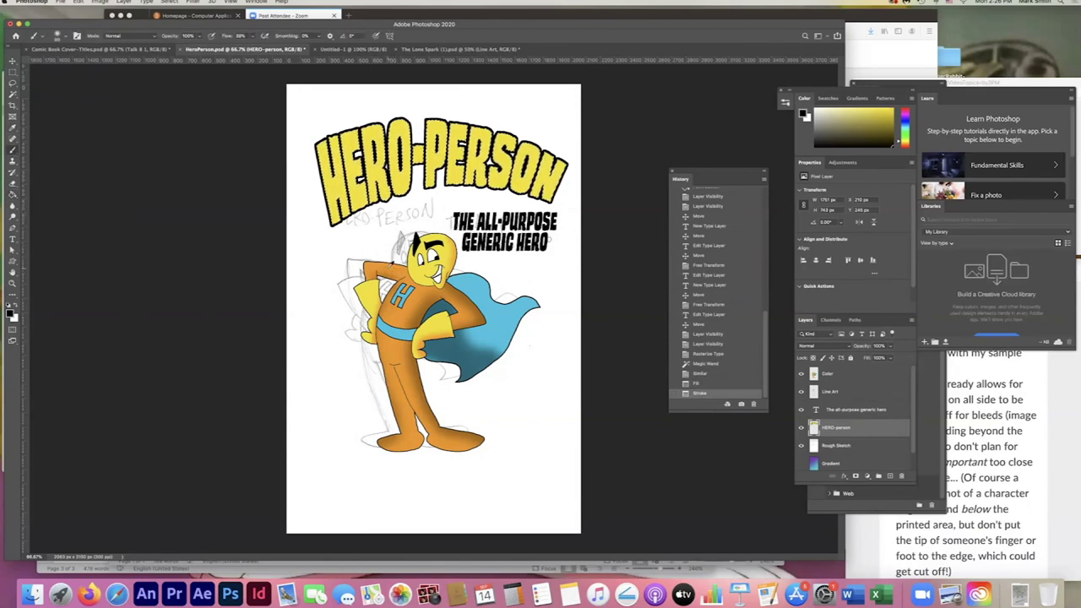
pyautogui.keyDown('alt'); pyautogui.click(387, 267); pyautogui.keyUp('alt')
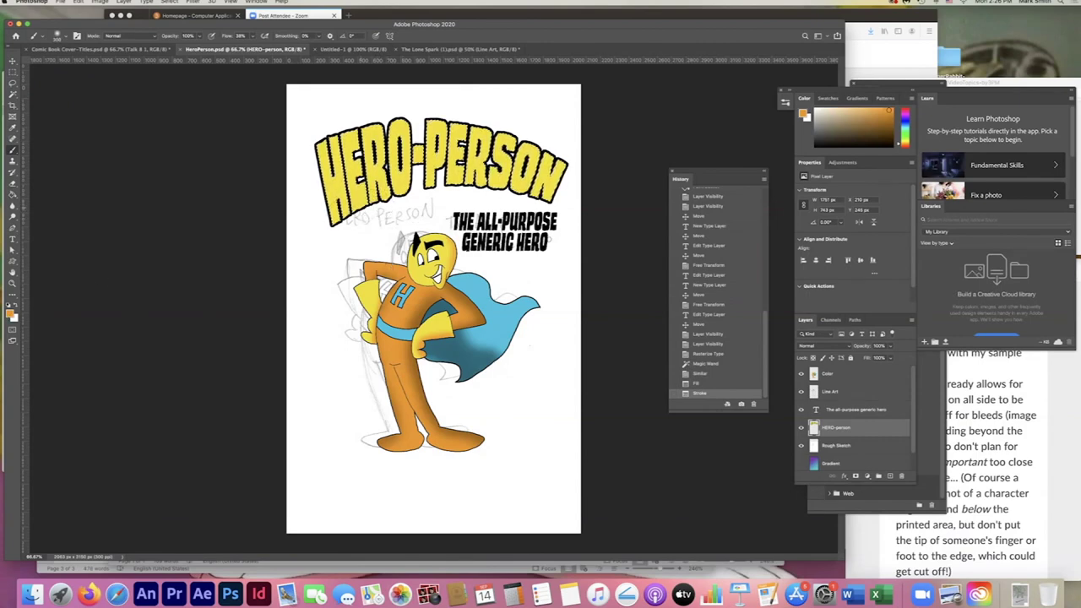
pyautogui.moveTo(517, 251)
pyautogui.mouseDown()
pyautogui.moveTo(561, 250)
pyautogui.moveTo(558, 270)
pyautogui.mouseUp()
pyautogui.hotkey('ctrl', 'd')
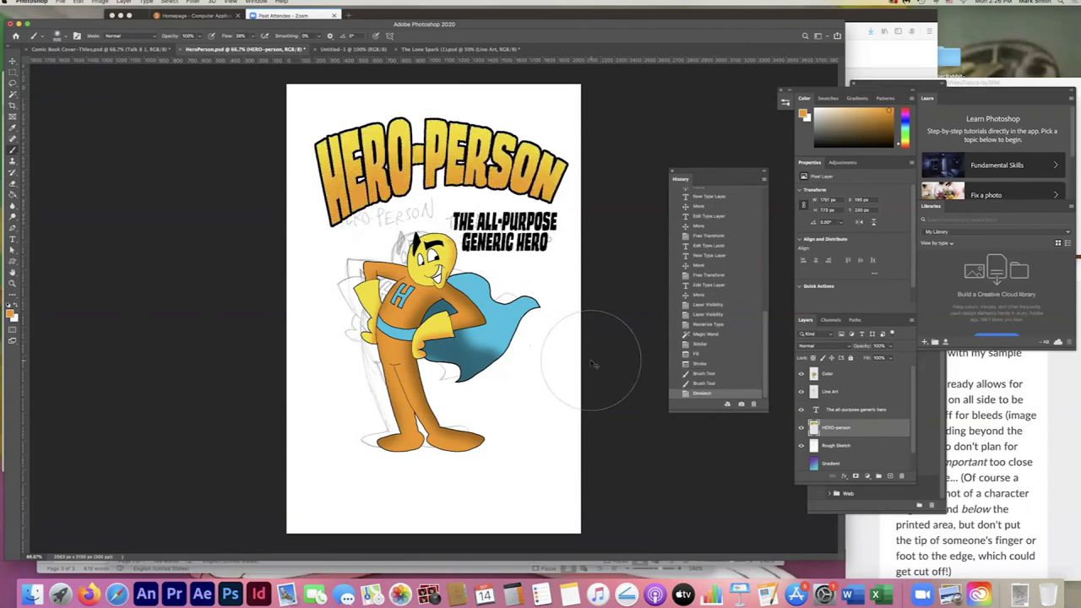
# Show the Gradient layer and hide the Rough Sketch layer.
pyautogui.click(802, 463)
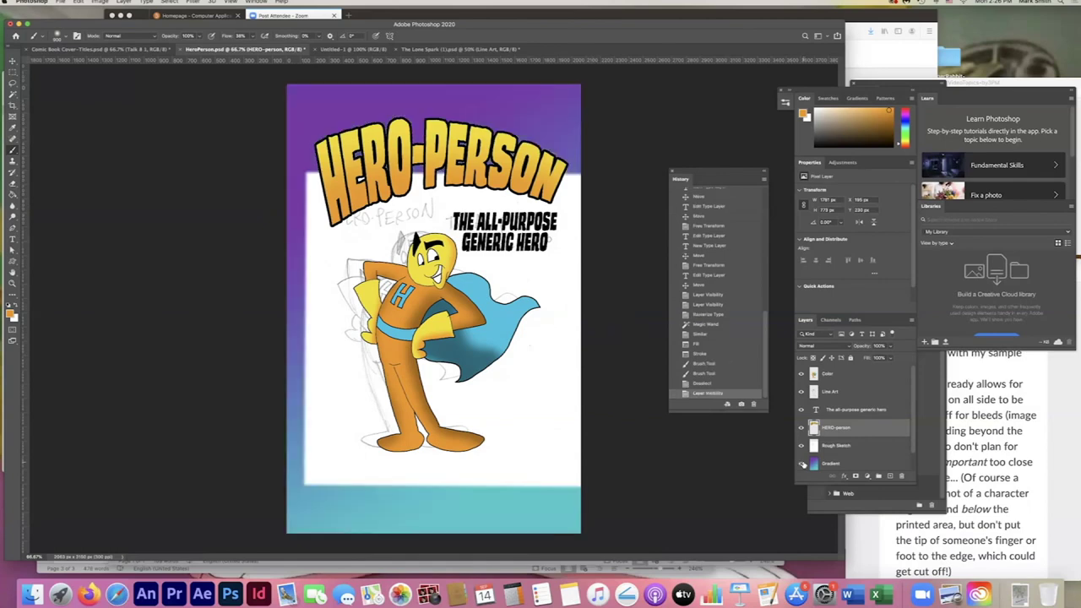
pyautogui.click(802, 446)
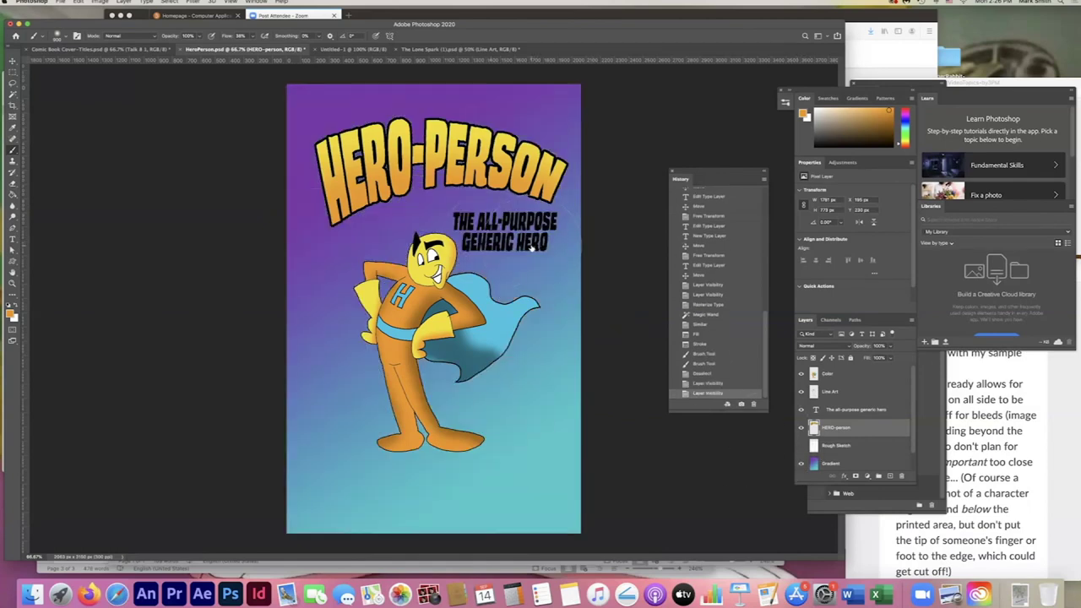
# Move the subtitle THE ALL-PURPOSE GENERIC HERO below the hero's feet.
pyautogui.press('m')
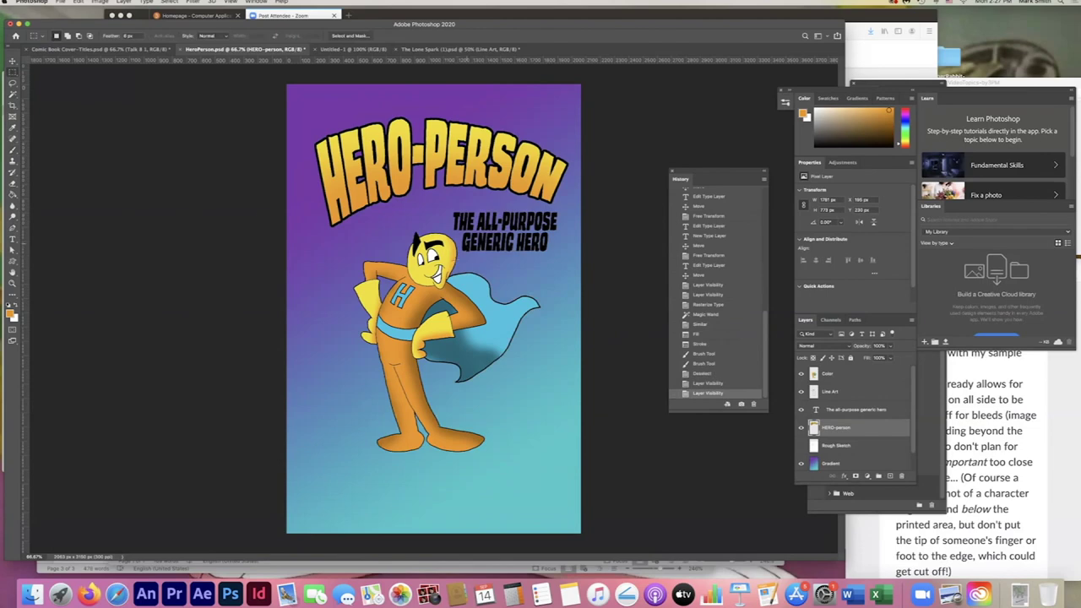
pyautogui.click(13, 62)
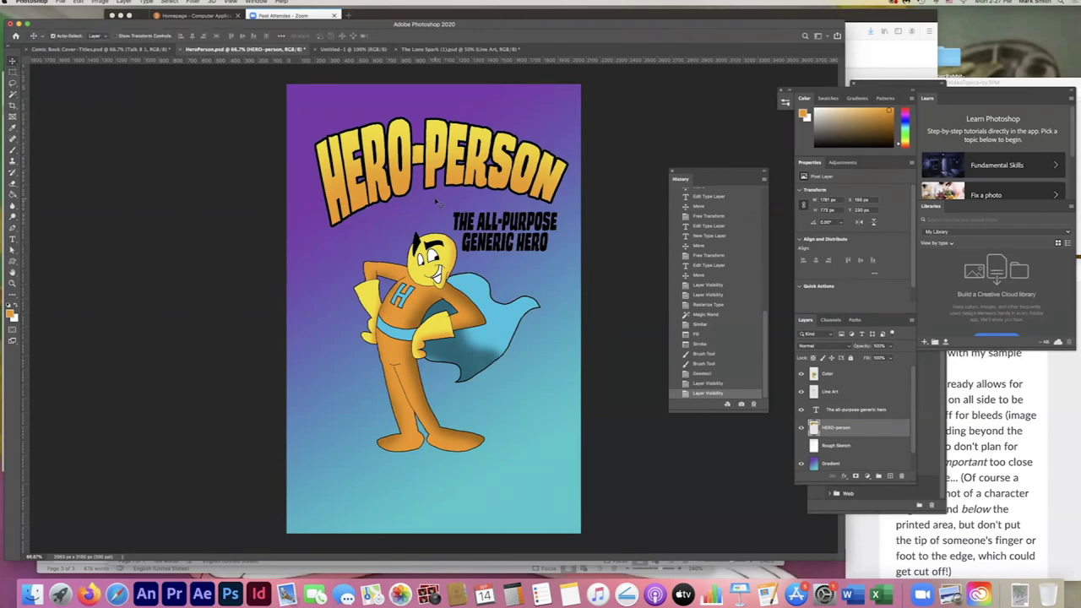
pyautogui.moveTo(508, 237); pyautogui.dragTo(461, 490)
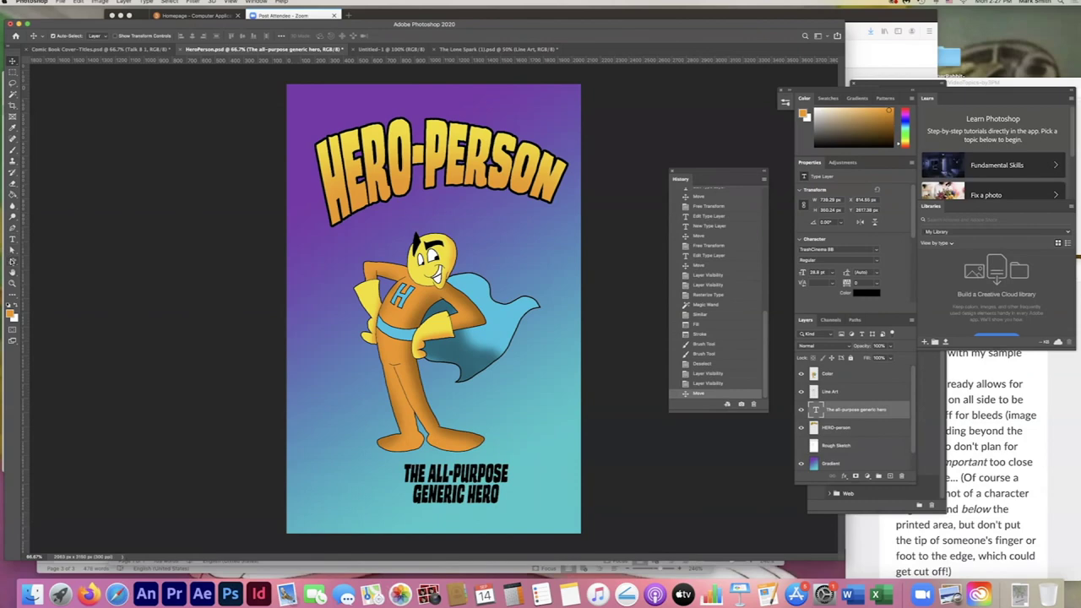
# Draw a rounded rectangle about 847 × 357 px in the hero's glove yellow around the subtitle, and stack it beneath the text layer.
pyautogui.click(11, 260)
pyautogui.click(63, 269)
pyautogui.click(11, 314)
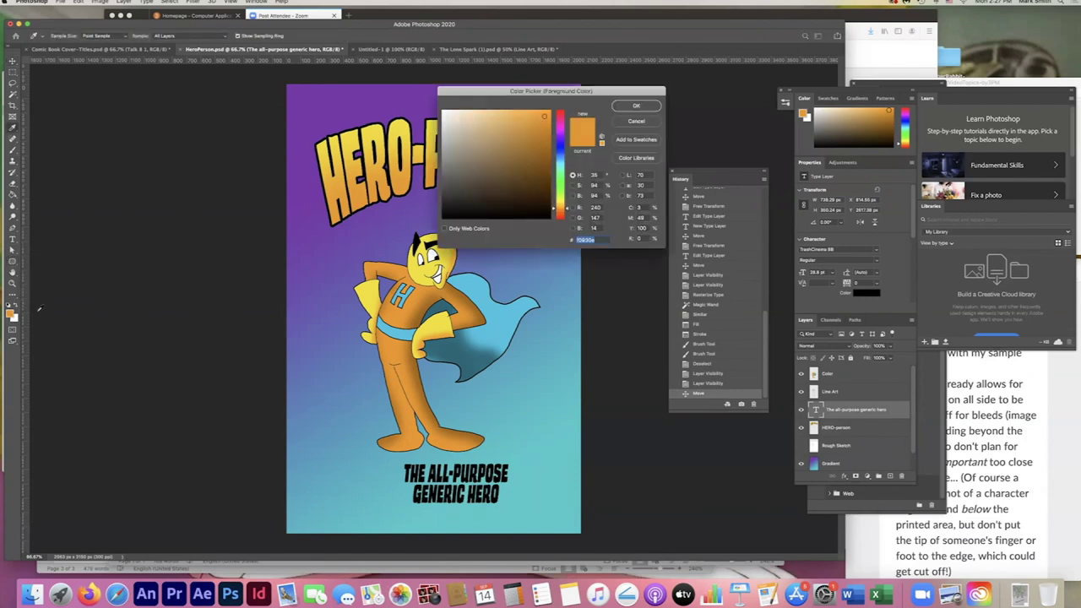
pyautogui.click(368, 285)
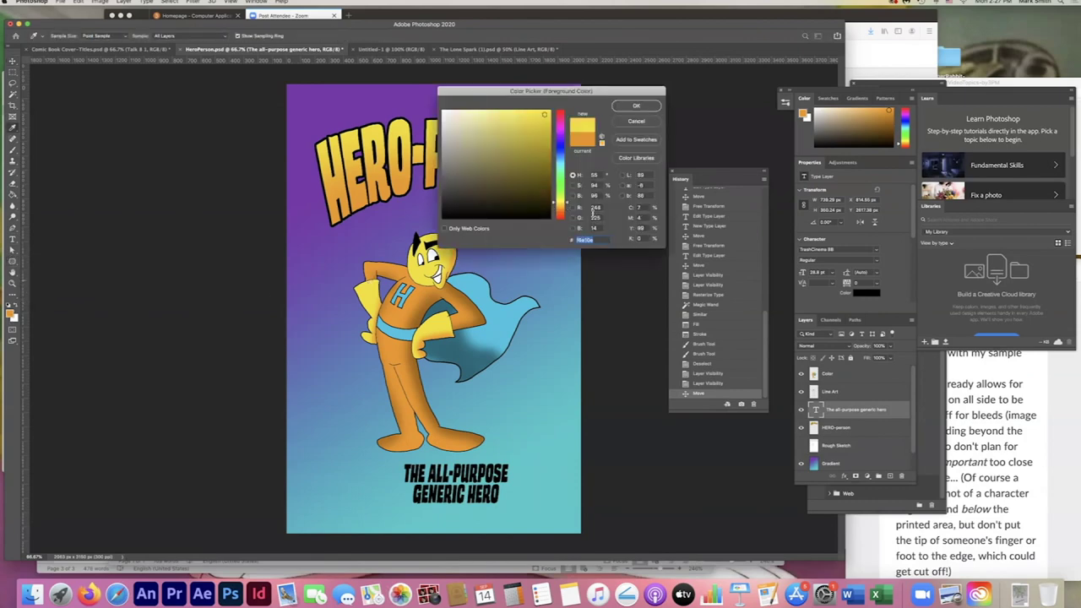
pyautogui.click(629, 108)
pyautogui.moveTo(395, 458); pyautogui.dragTo(514, 509)
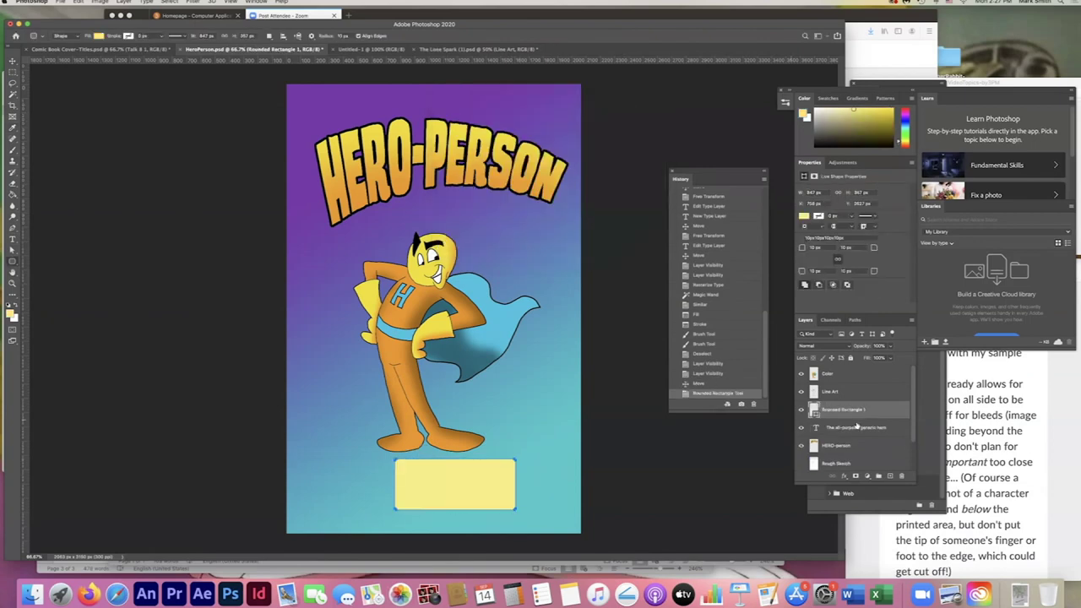
pyautogui.moveTo(840, 412); pyautogui.dragTo(837, 436)
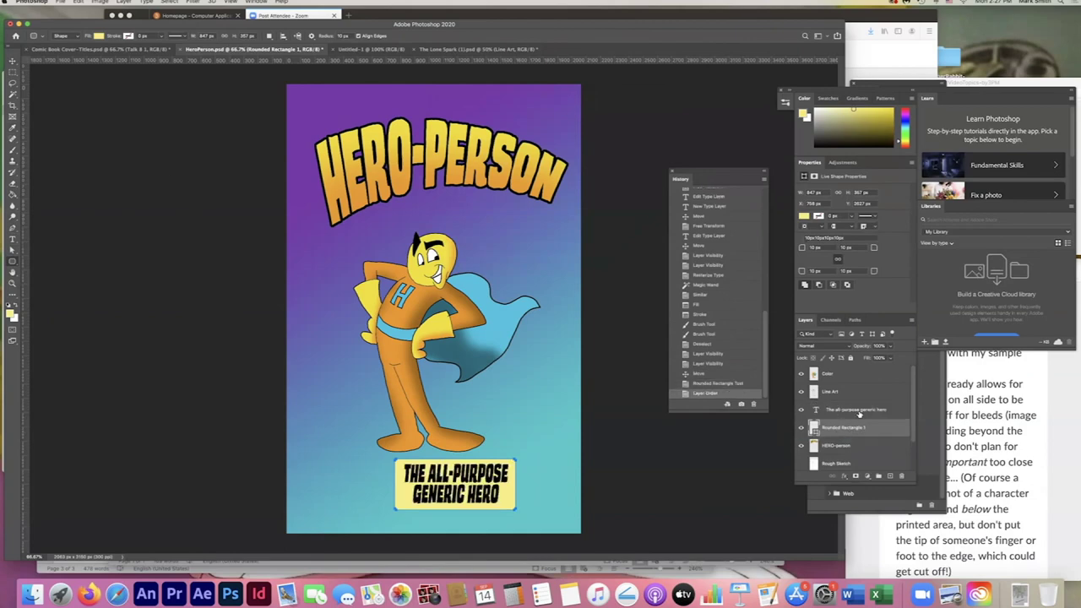
pyautogui.click(11, 73)
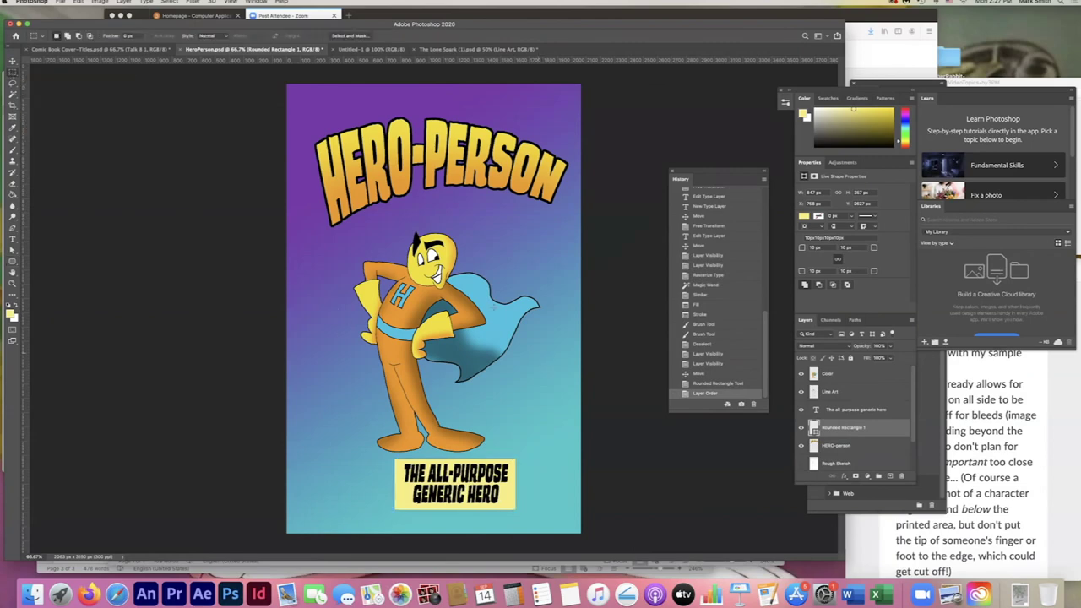
# Switch to Preview to check the list of planned video topics, and return to Photoshop.
pyautogui.press('Tab')
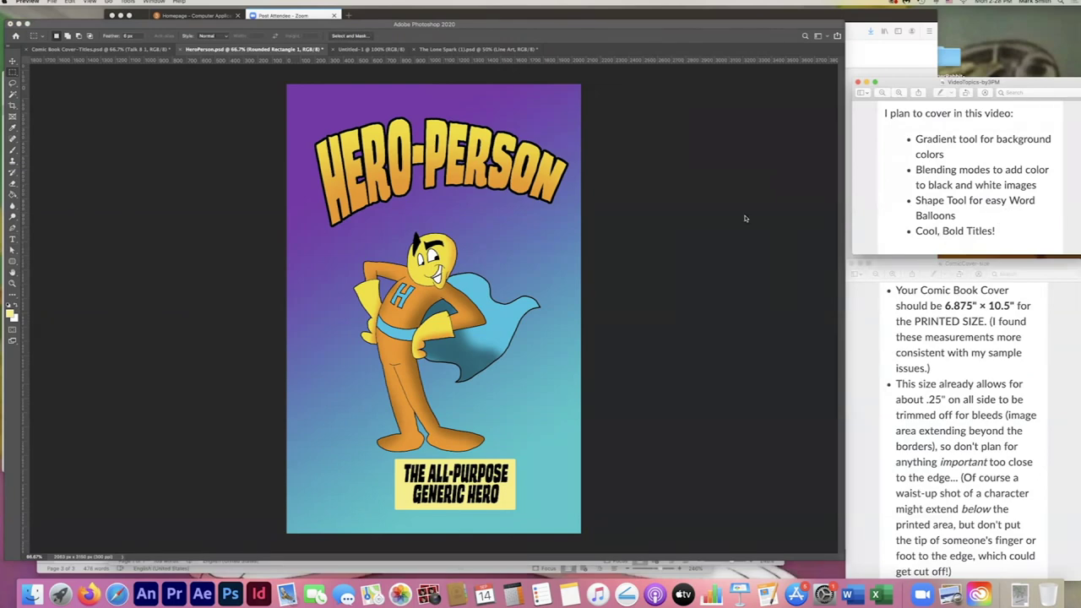
pyautogui.press('Tab')
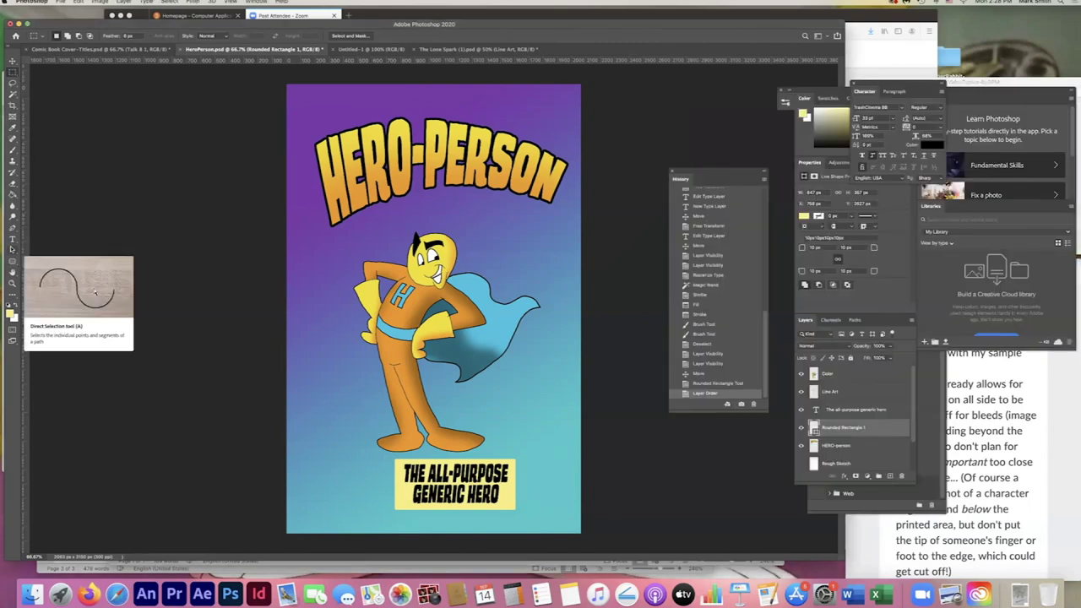
# Activate the Custom Shape tool and examine the available shape groups, including Wild Animals.
pyautogui.moveTo(13, 261); pyautogui.dragTo(53, 305)
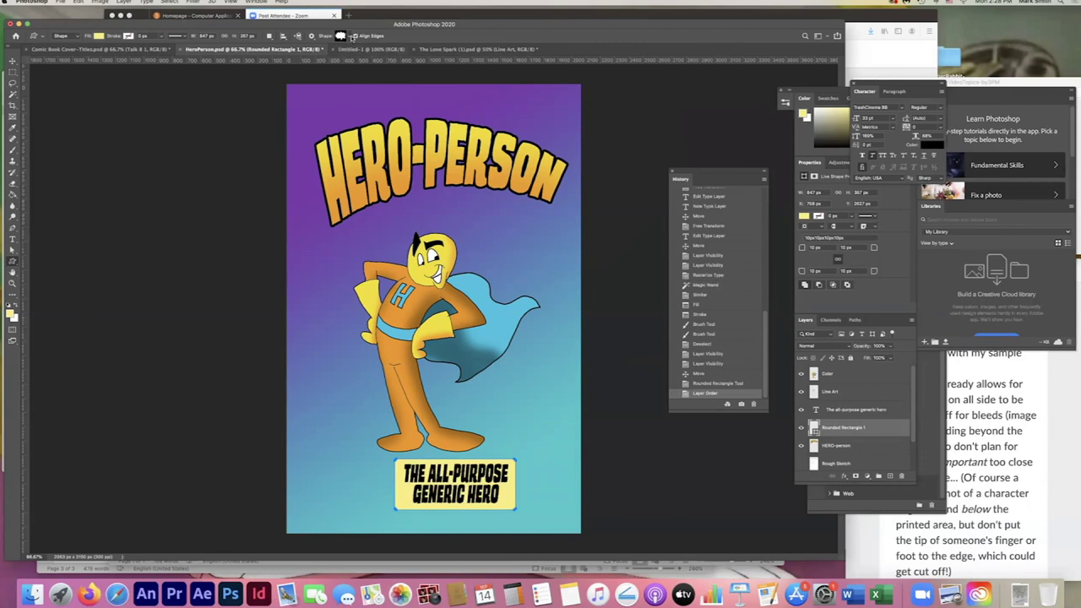
pyautogui.click(349, 38)
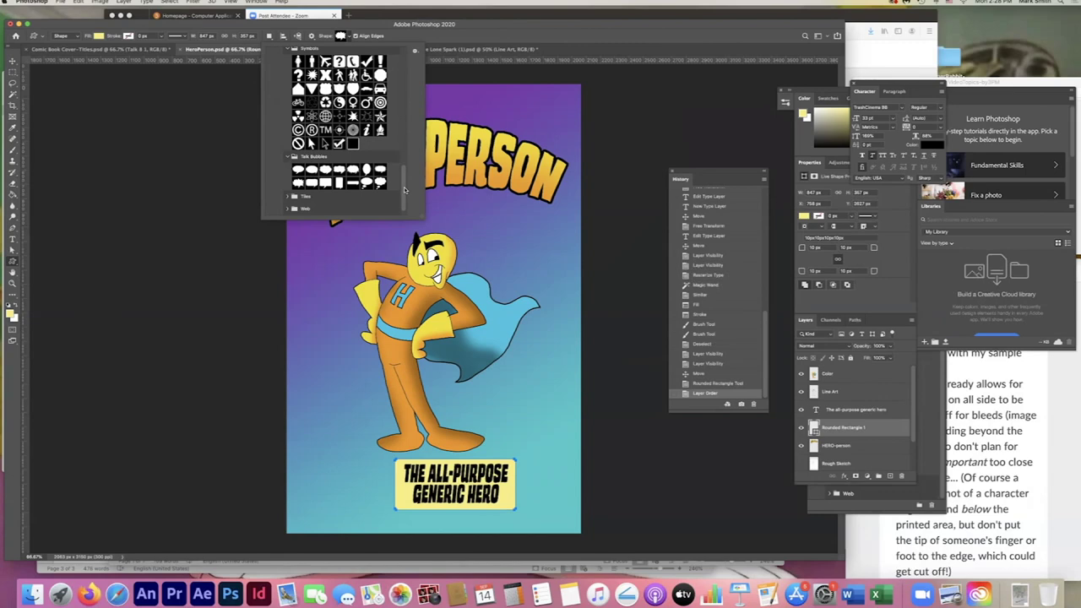
pyautogui.moveTo(405, 190); pyautogui.dragTo(408, 61)
pyautogui.click(268, 102)
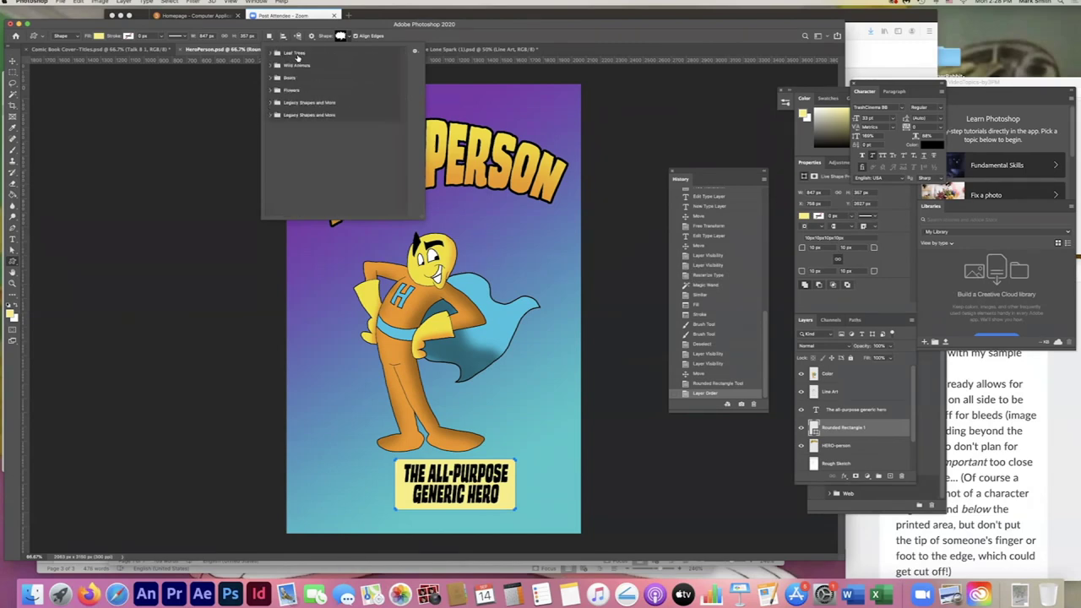
pyautogui.click(270, 66)
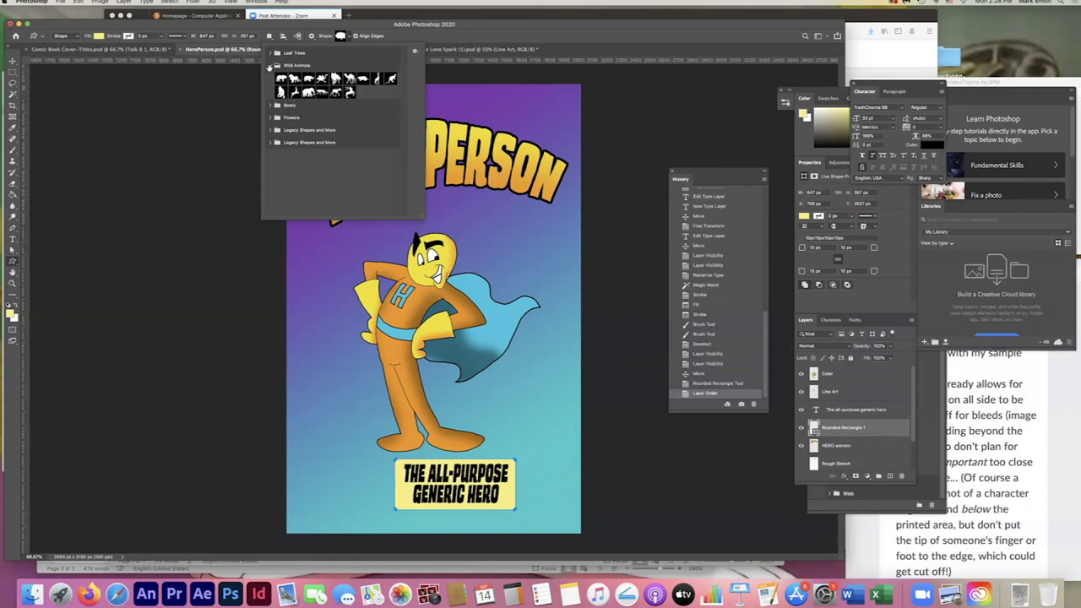
pyautogui.click(271, 66)
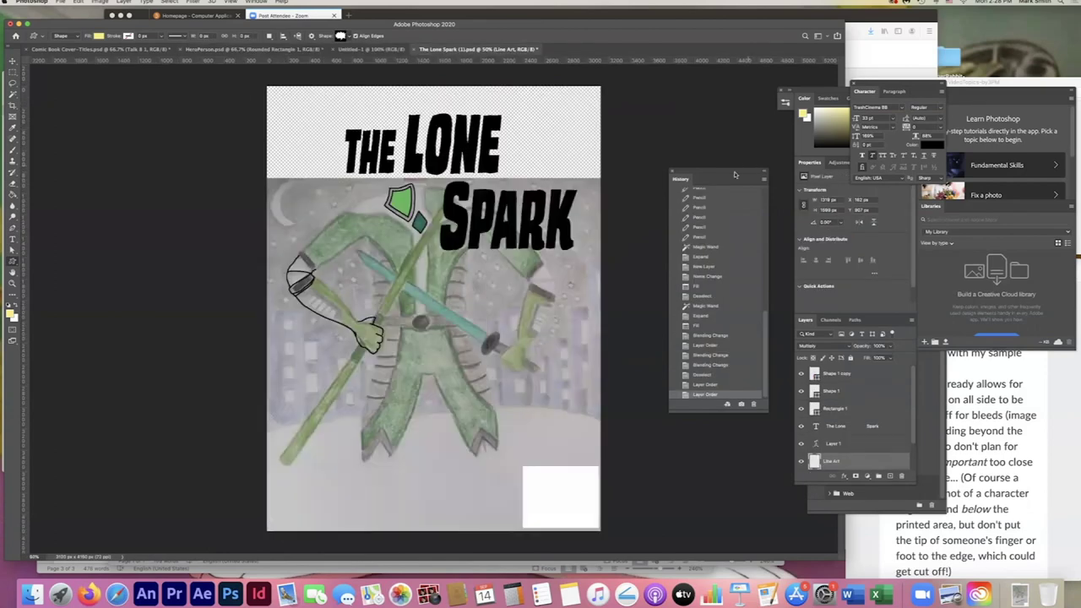
# Close the Lone Spark document and return to HeroPerson.psd.
pyautogui.click(301, 50)
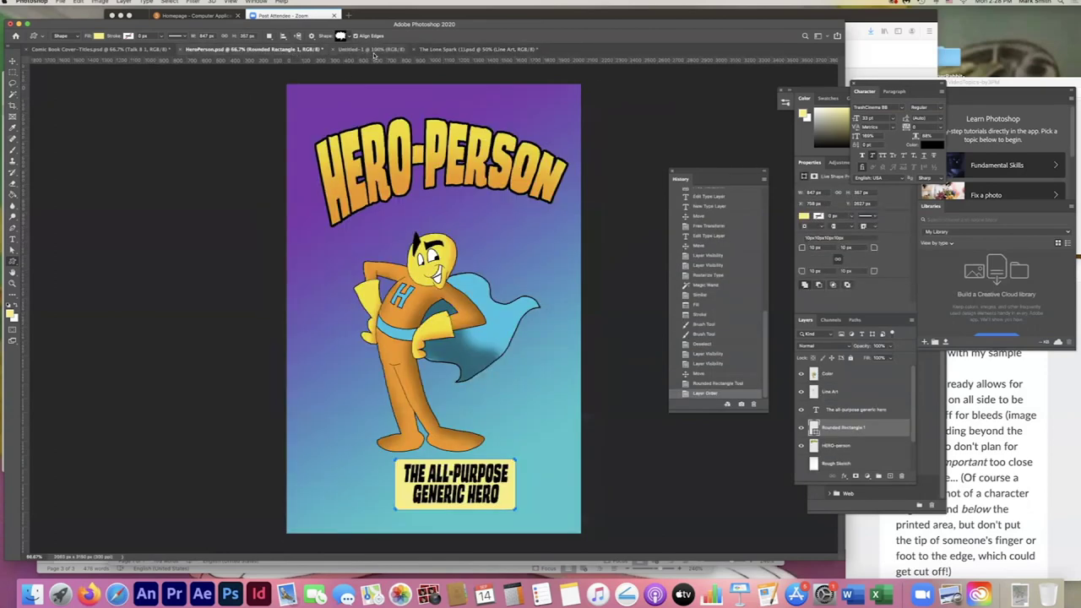
pyautogui.click(414, 49)
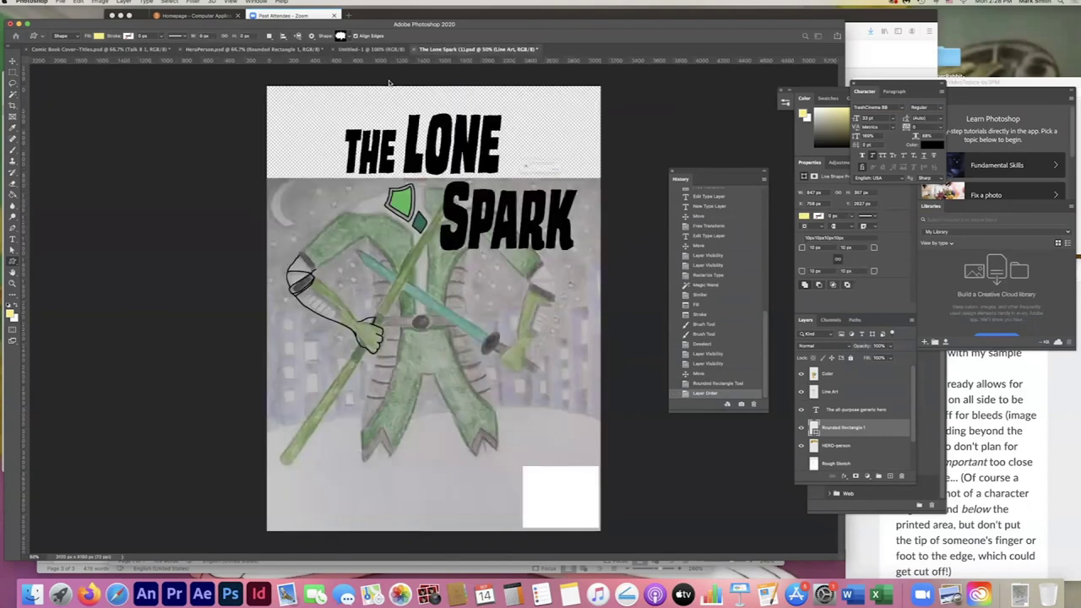
pyautogui.click(505, 185)
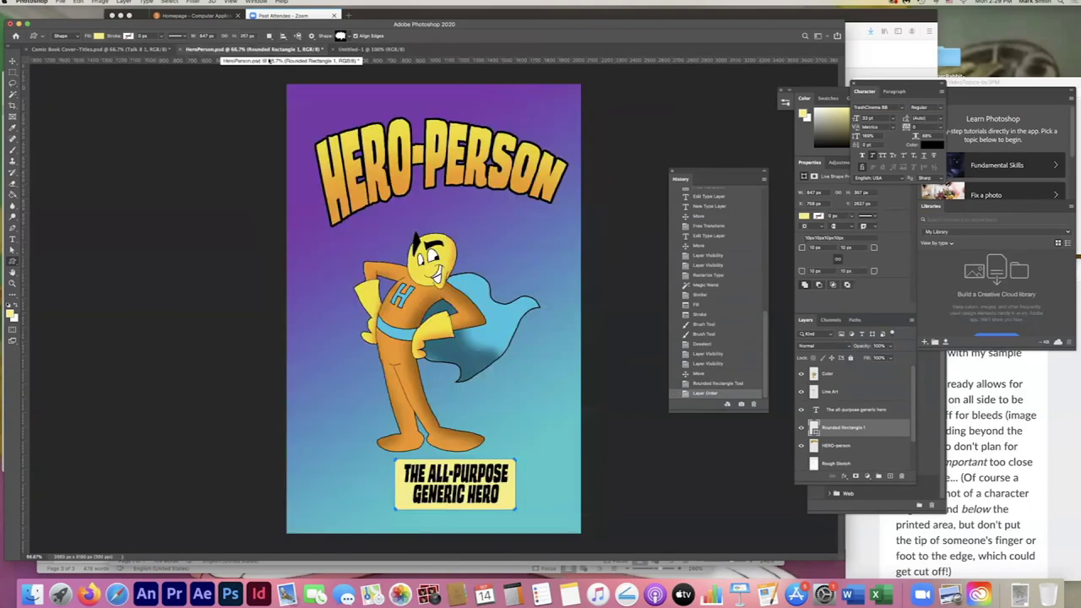
# Display the Shapes library and locate the option that loads Legacy Shapes and More.
pyautogui.click(12, 73)
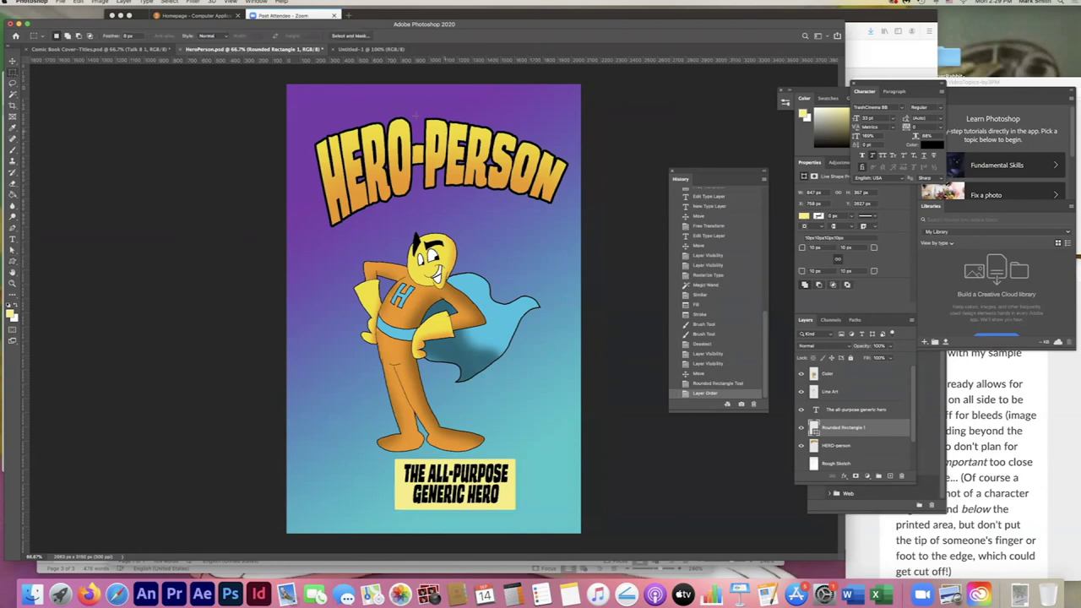
pyautogui.click(258, 1)
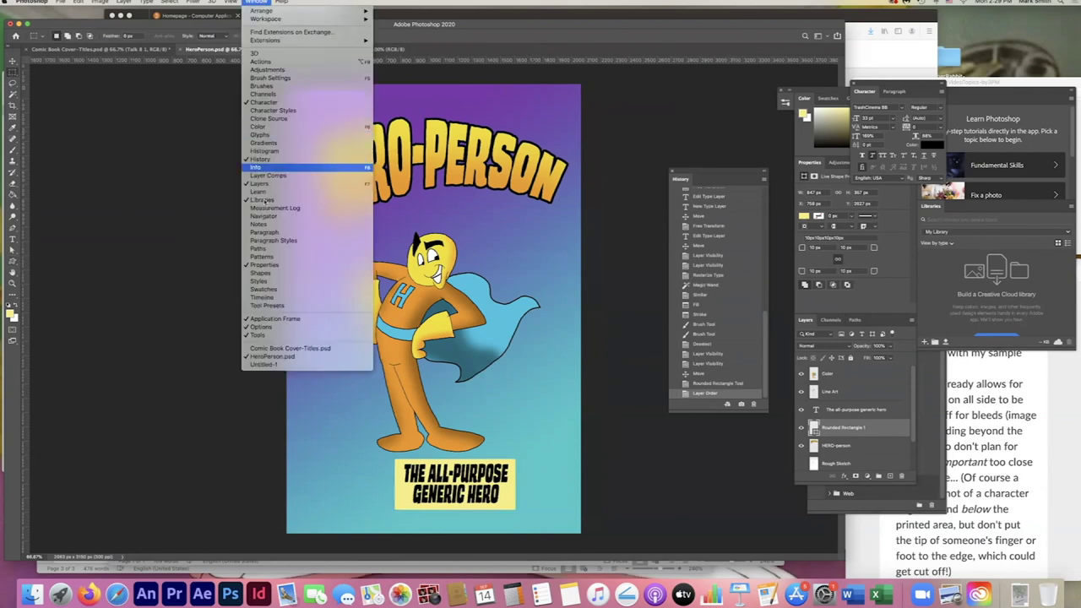
pyautogui.click(289, 272)
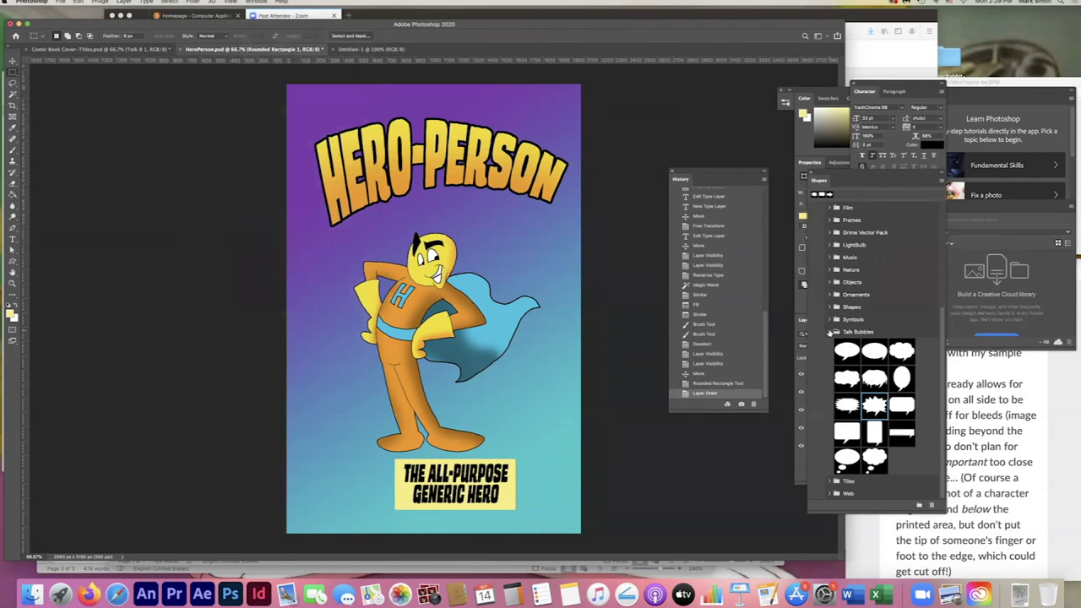
pyautogui.click(837, 332)
pyautogui.click(812, 247)
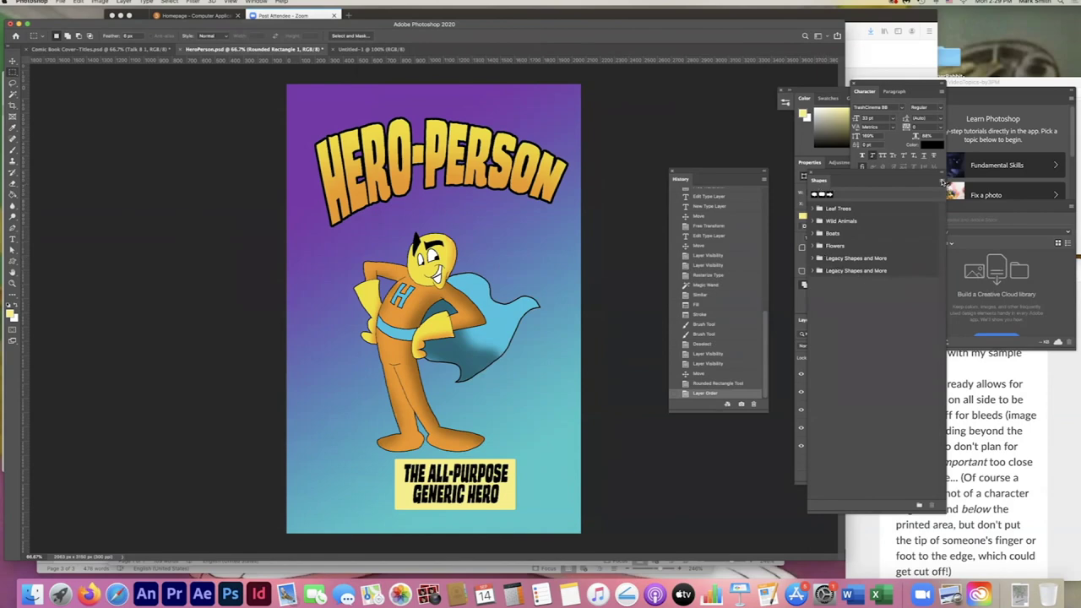
pyautogui.click(943, 182)
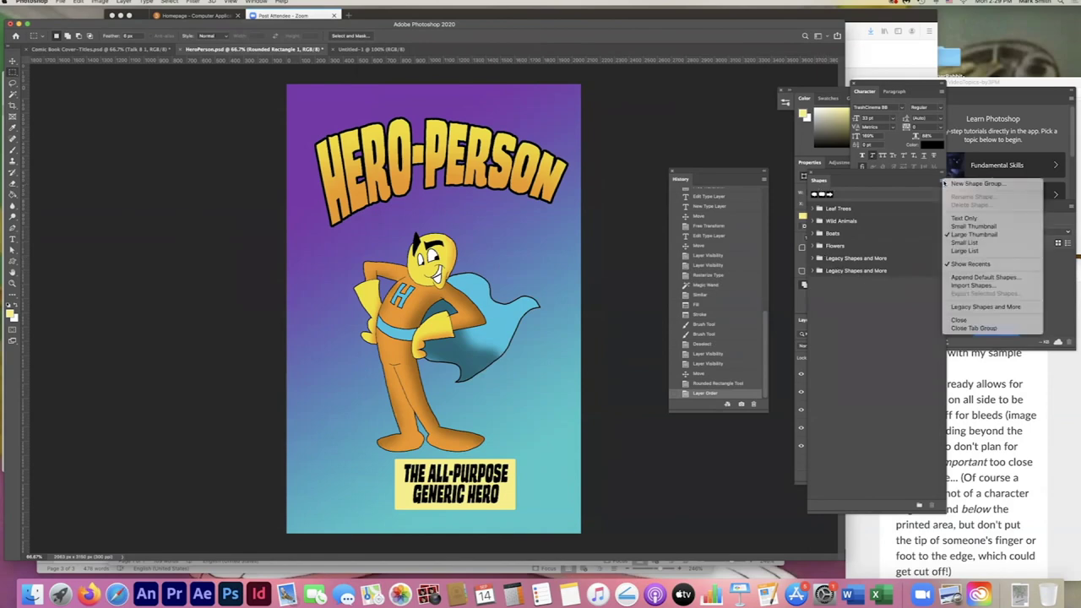
pyautogui.click(941, 183)
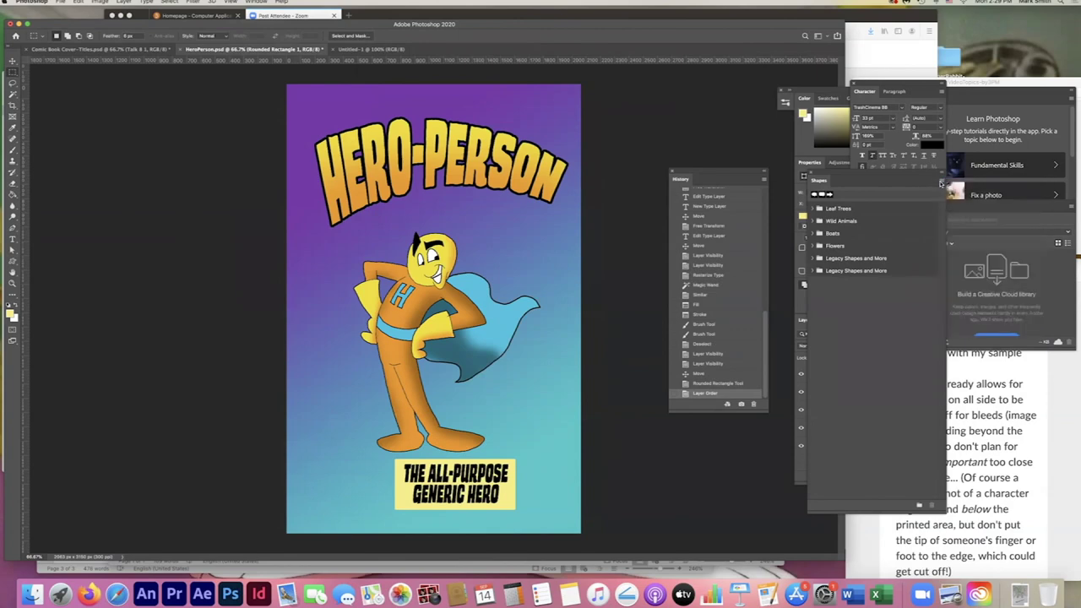
pyautogui.click(942, 182)
pyautogui.click(941, 183)
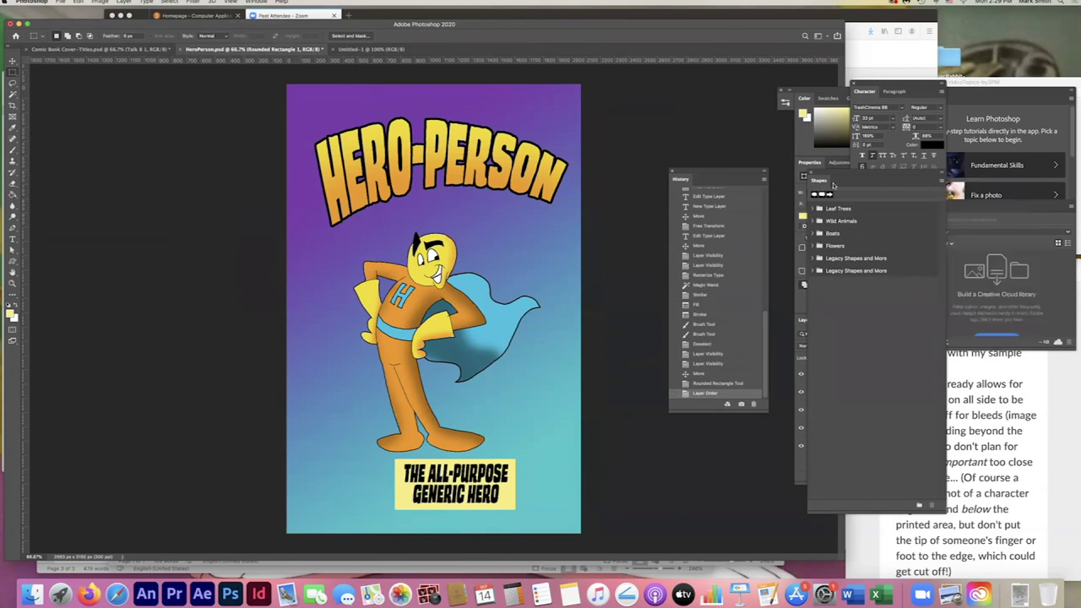
pyautogui.click(941, 183)
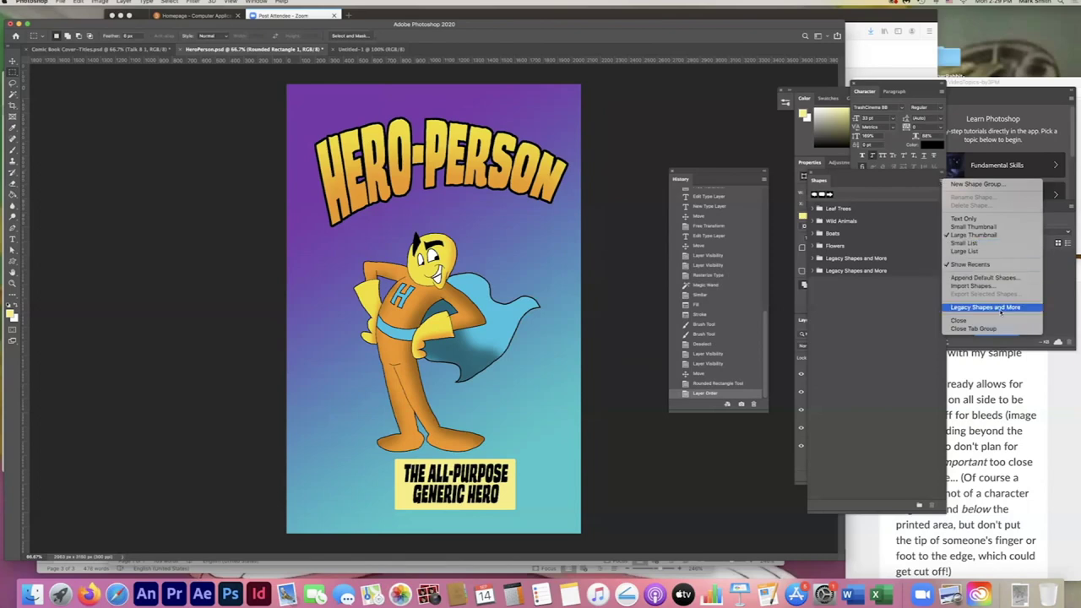
pyautogui.click(1002, 308)
# Select the rounded-rectangle bubble from Talk Bubbles under All Legacy Default Shapes in the Shapes library.
pyautogui.click(815, 259)
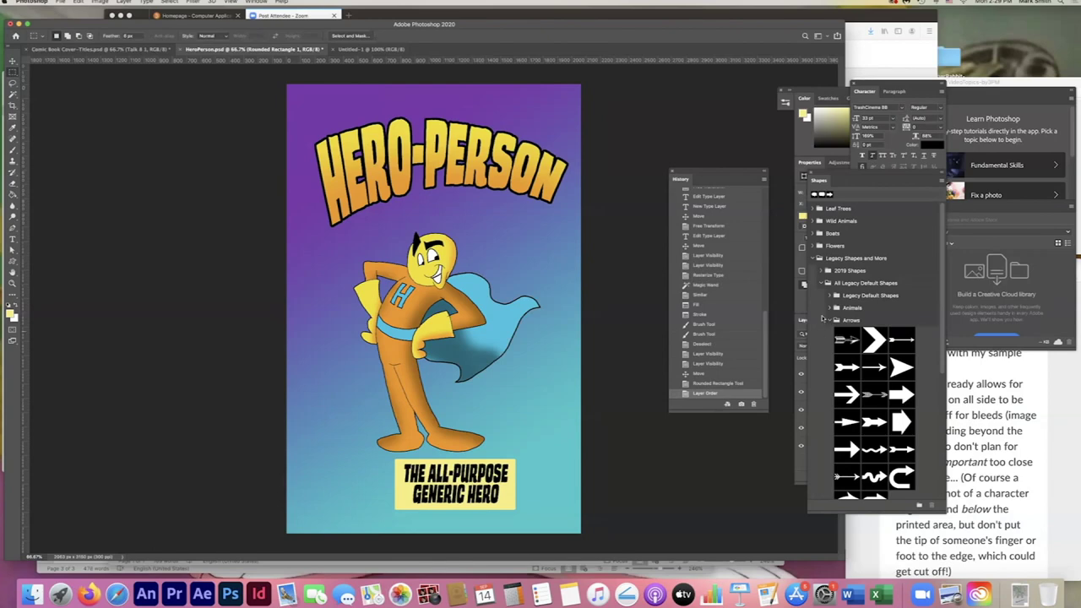
pyautogui.click(830, 321)
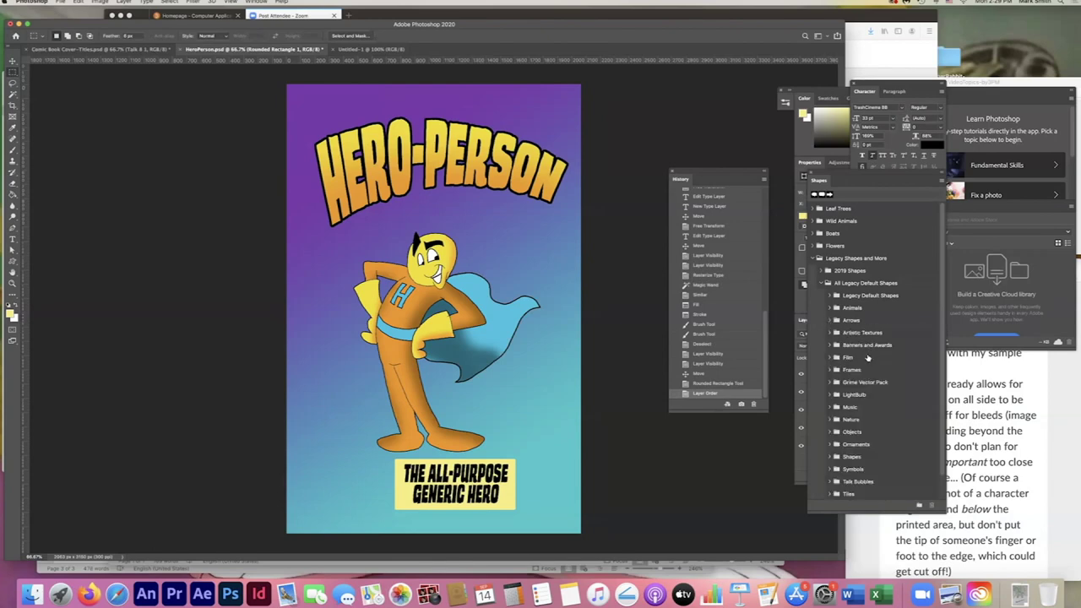
pyautogui.scroll(-2, 877, 375)
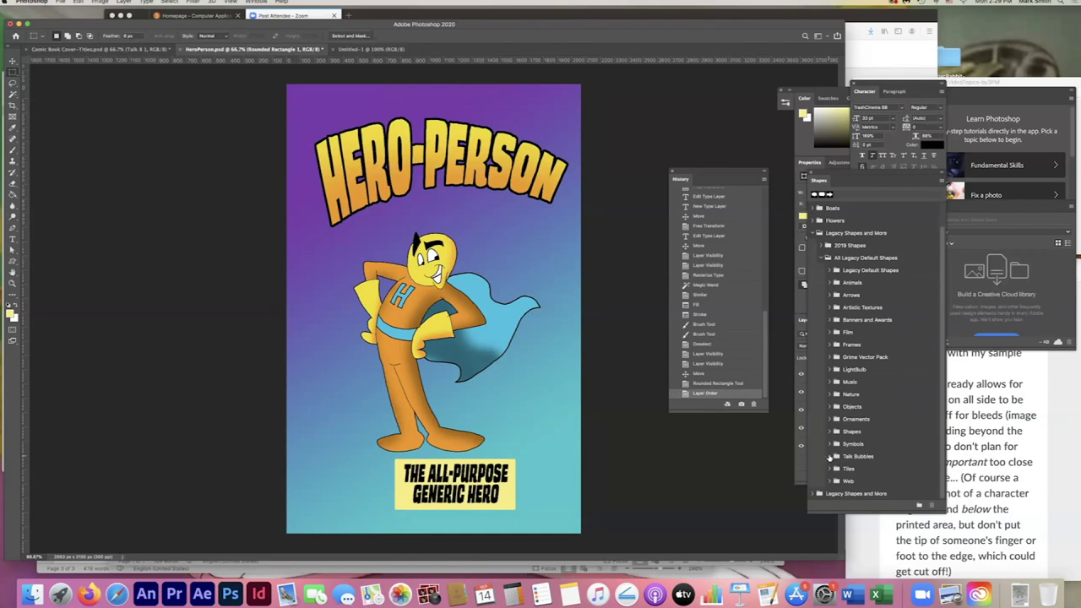
pyautogui.click(831, 457)
pyautogui.scroll(-5, 943, 470)
pyautogui.scroll(-1, 943, 469)
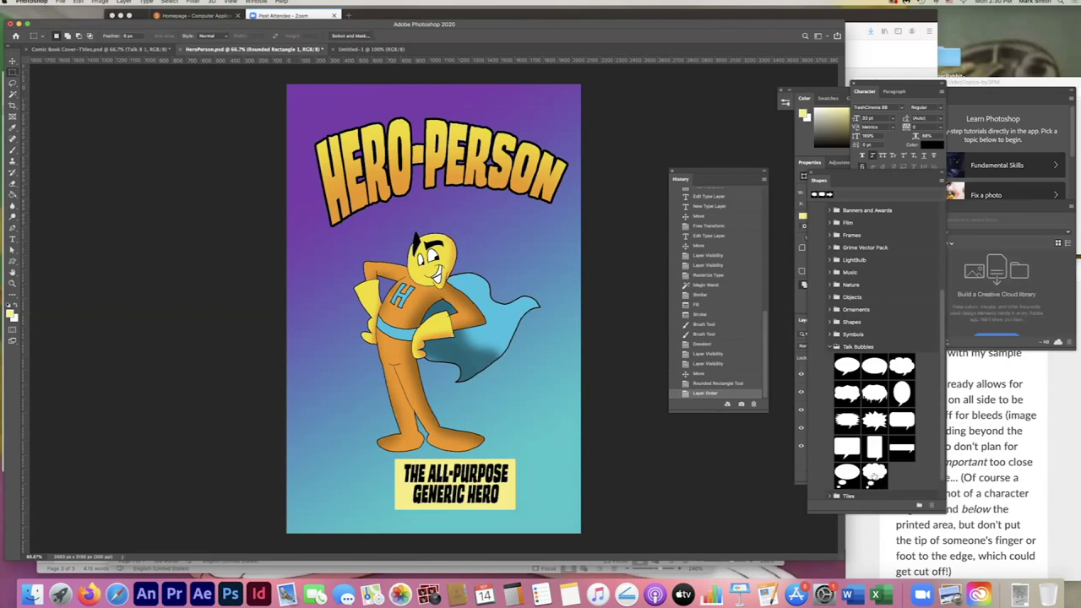
pyautogui.click(900, 420)
pyautogui.click(900, 420)
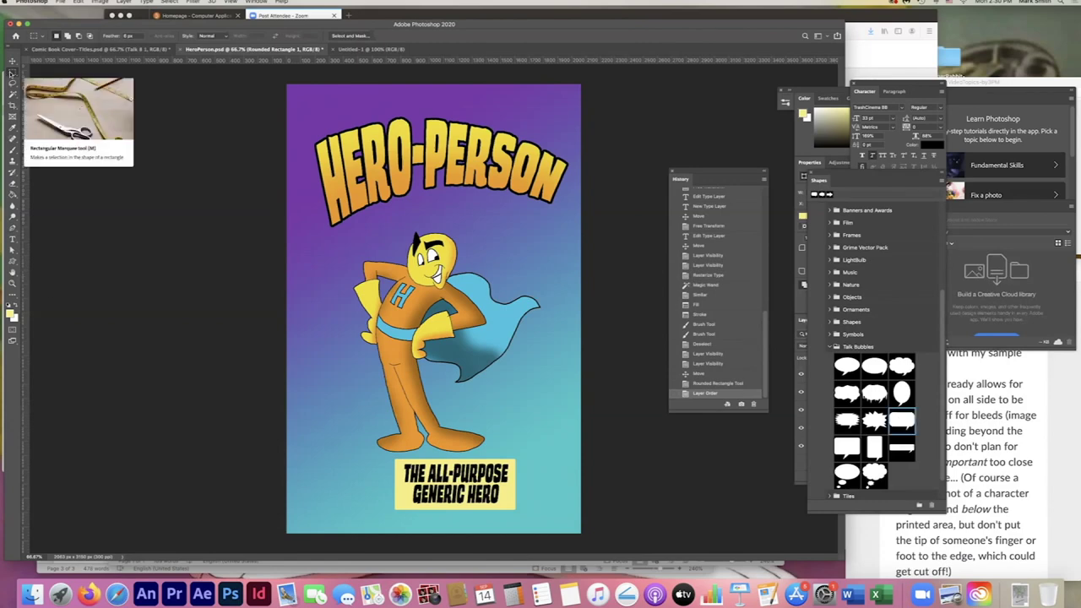
# Draw the rounded-rectangle talk bubble as a custom shape about 434 × 370 px above the hero's head.
pyautogui.click(11, 263)
pyautogui.click(11, 263)
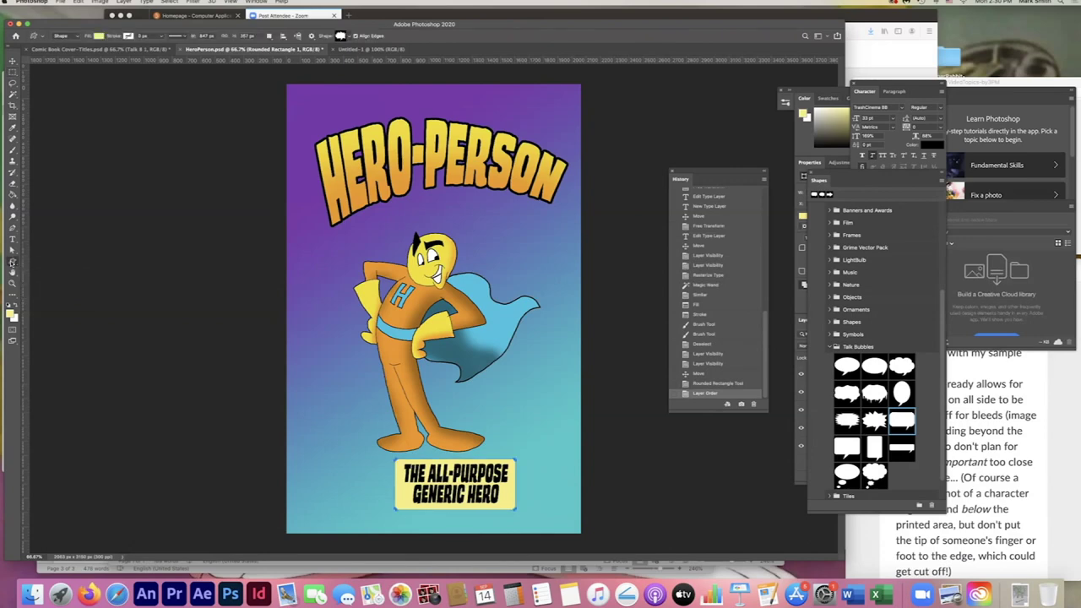
pyautogui.click(349, 37)
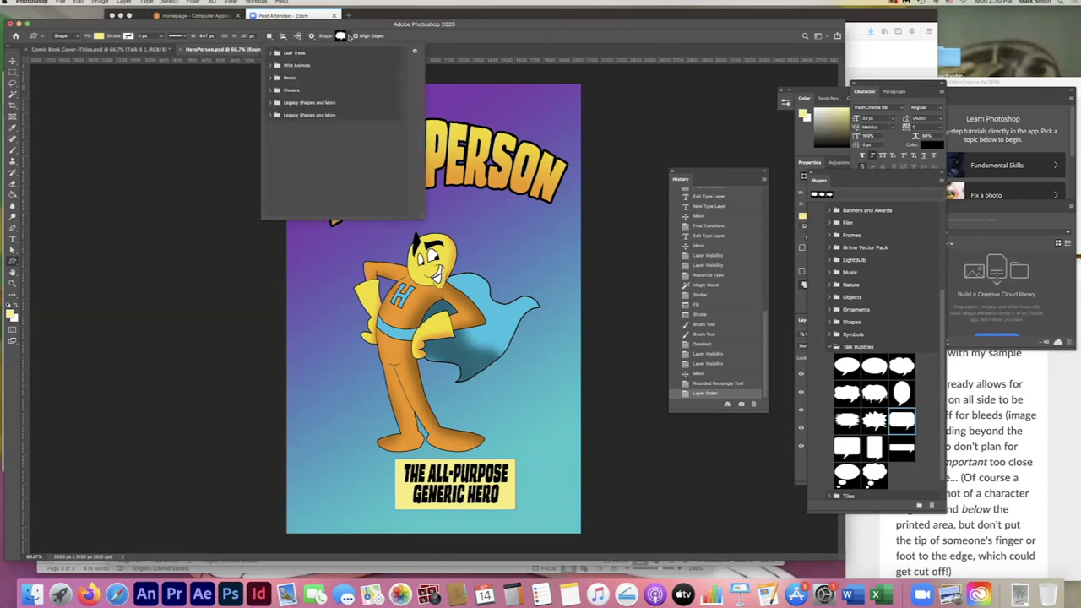
pyautogui.click(272, 102)
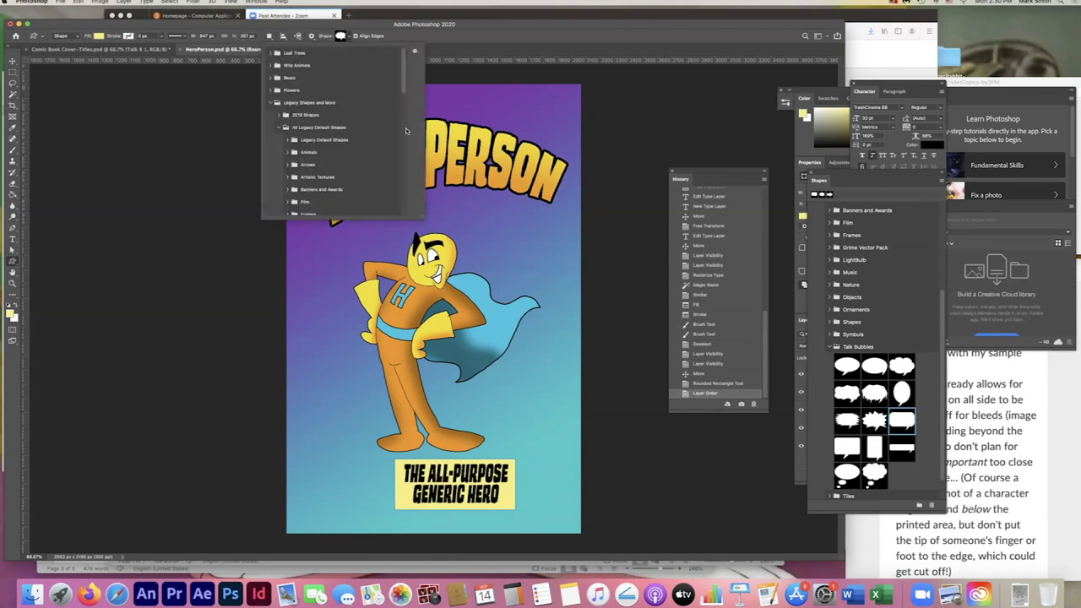
pyautogui.moveTo(404, 85); pyautogui.dragTo(406, 218)
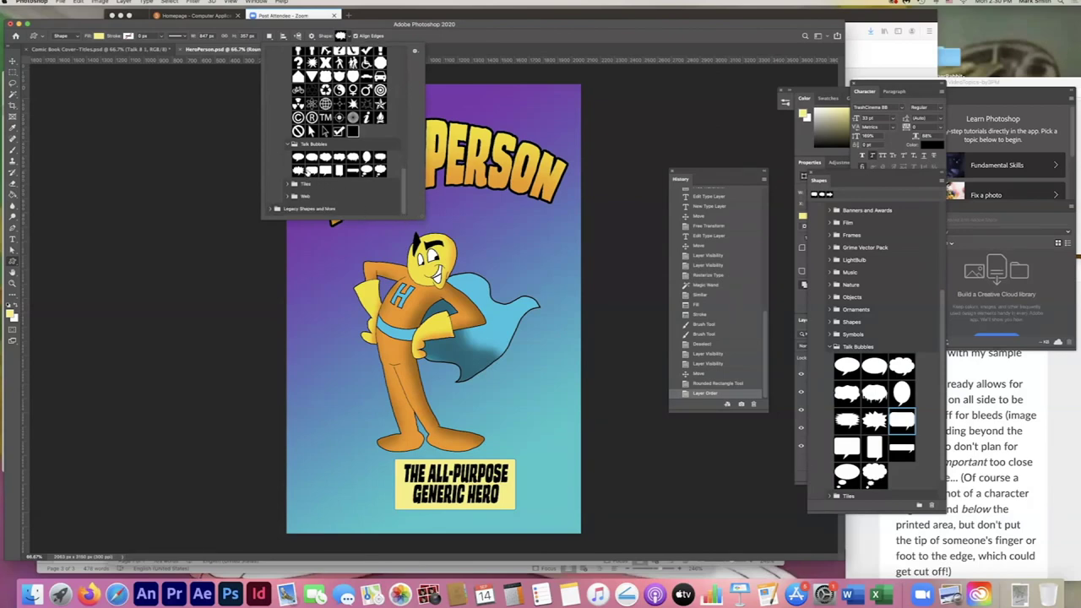
pyautogui.click(312, 171)
pyautogui.click(434, 193)
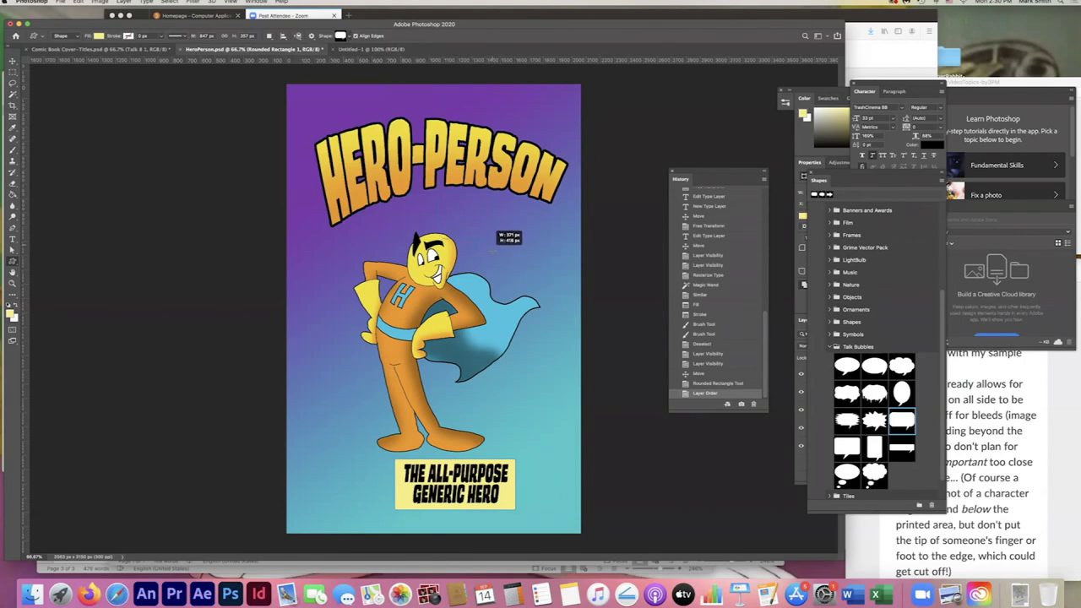
pyautogui.moveTo(497, 244); pyautogui.dragTo(497, 244)
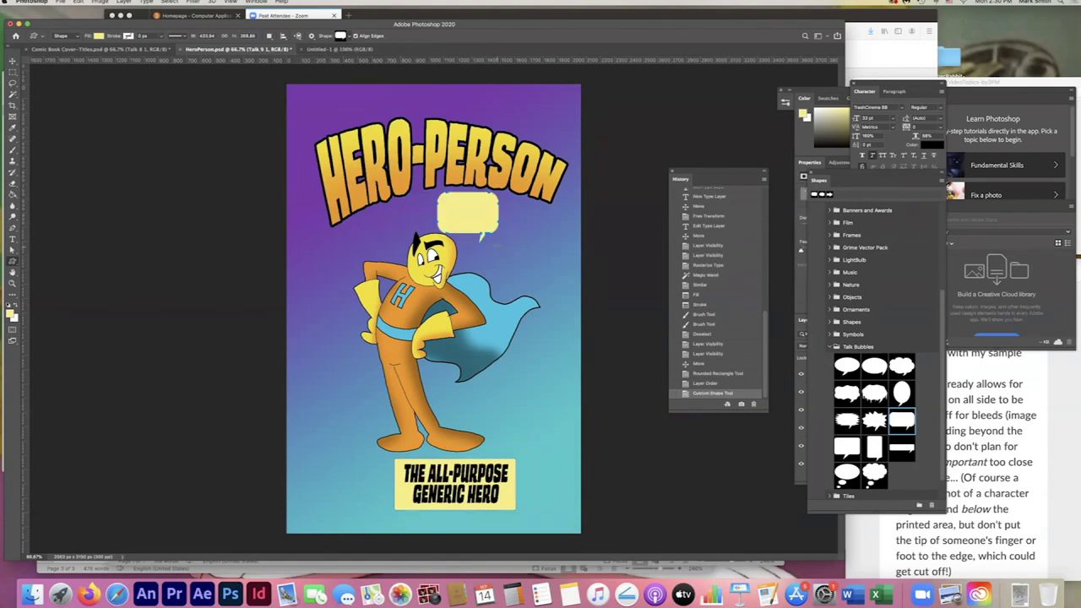
# Rasterize the talk bubble's shape layer.
pyautogui.click(11, 61)
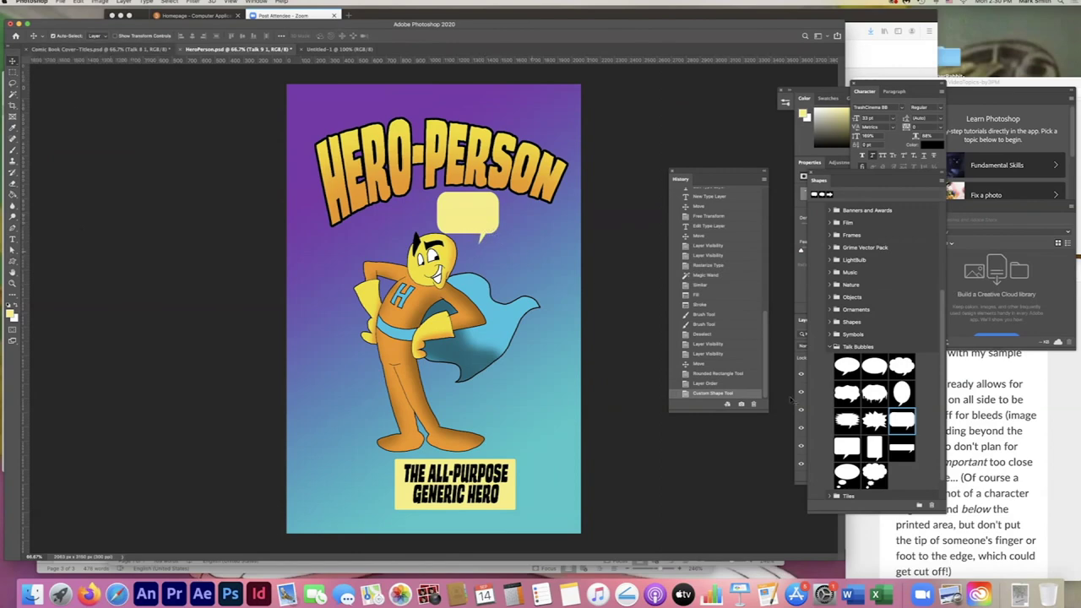
pyautogui.click(806, 322)
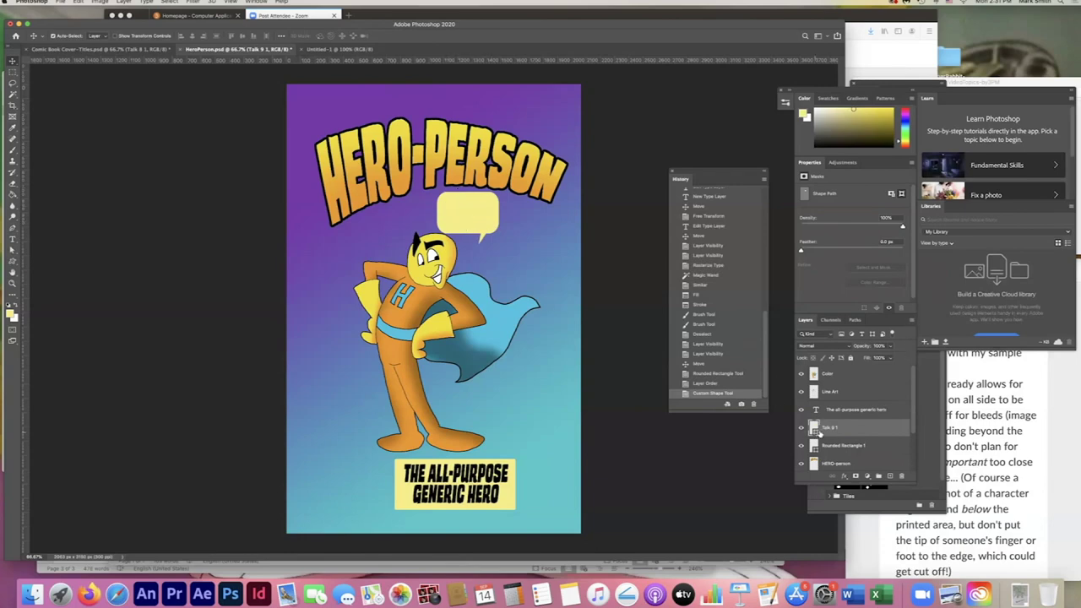
pyautogui.rightClick(842, 431)
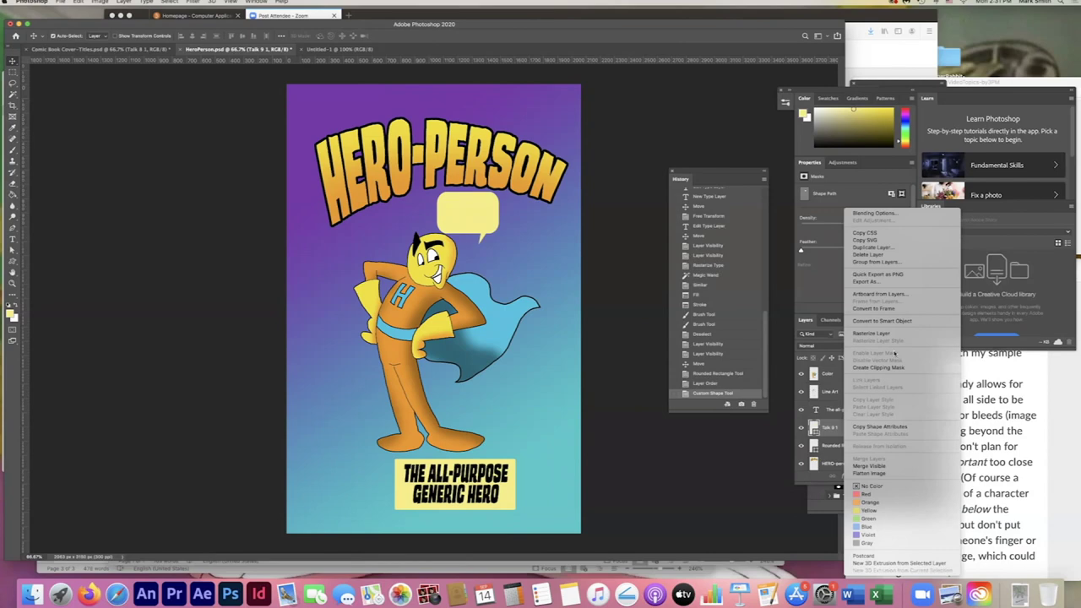
pyautogui.click(873, 334)
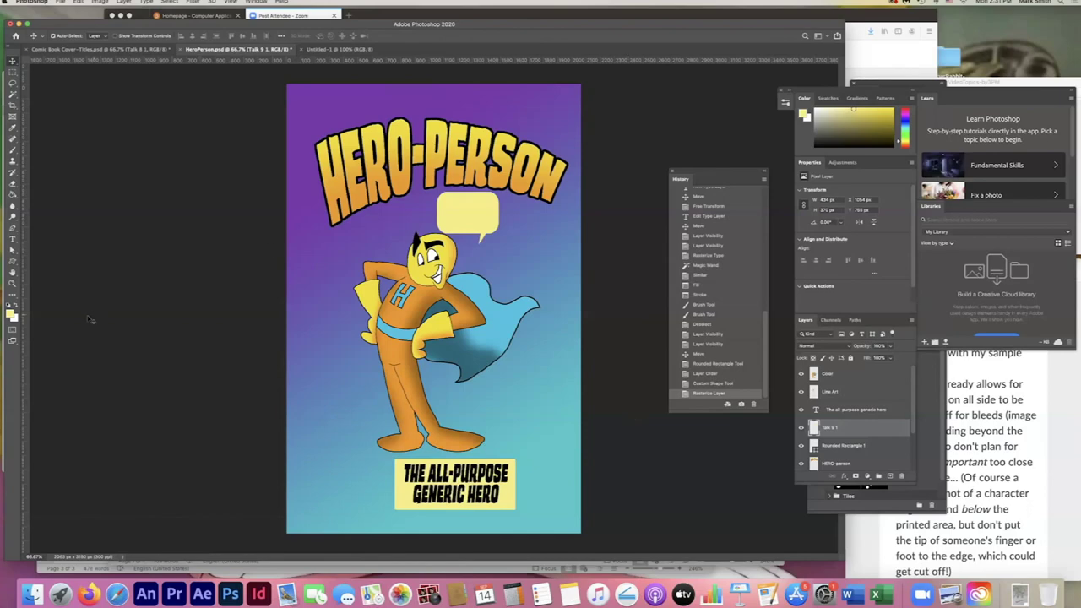
# Check which layer holds the talk bubble by toggling its visibility, and fill the bubble with white.
pyautogui.click(801, 429)
pyautogui.click(801, 429)
pyautogui.click(13, 195)
pyautogui.click(14, 306)
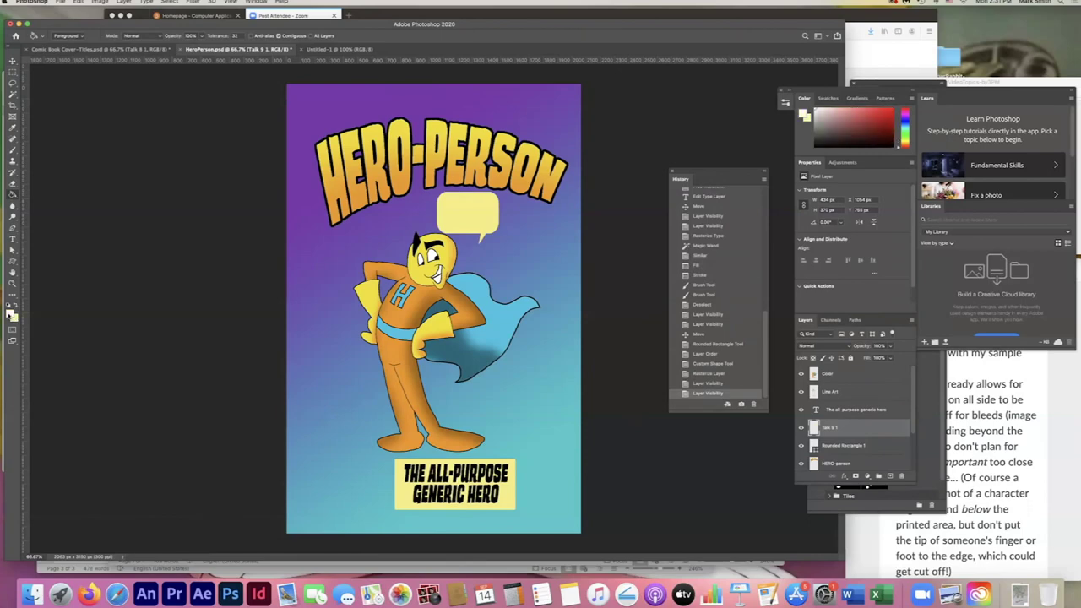
pyautogui.click(454, 229)
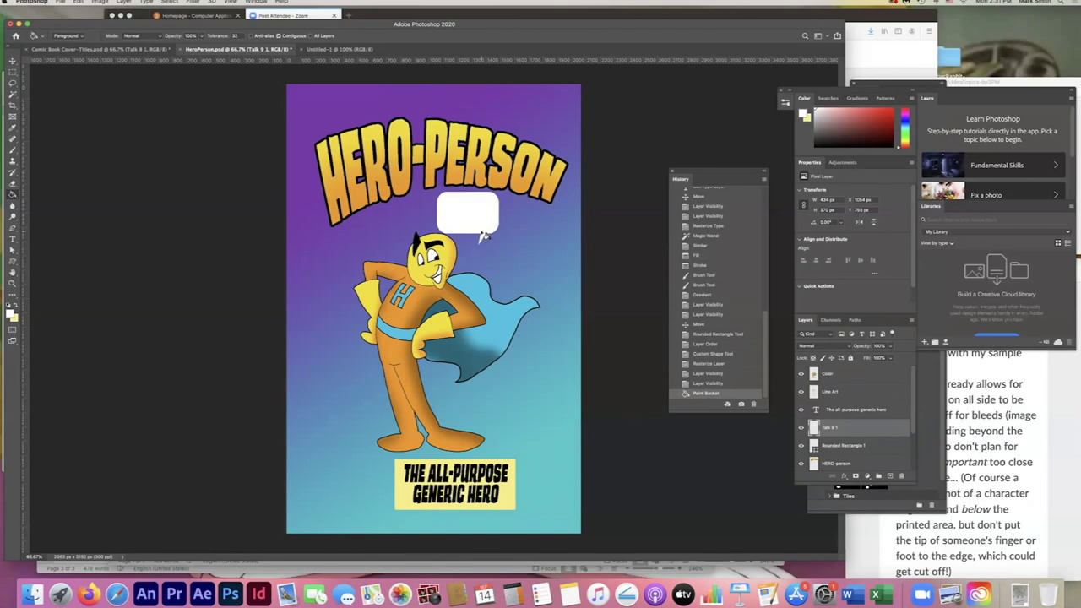
# Enlarge the white bubble to about 609 × 410 px, center it closer over the hero's head, and rename its layer Word Balloons.
pyautogui.press('super+t')
pyautogui.moveTo(498, 213); pyautogui.dragTo(530, 220)
pyautogui.moveTo(480, 181); pyautogui.dragTo(461, 223)
pyautogui.press('Return')
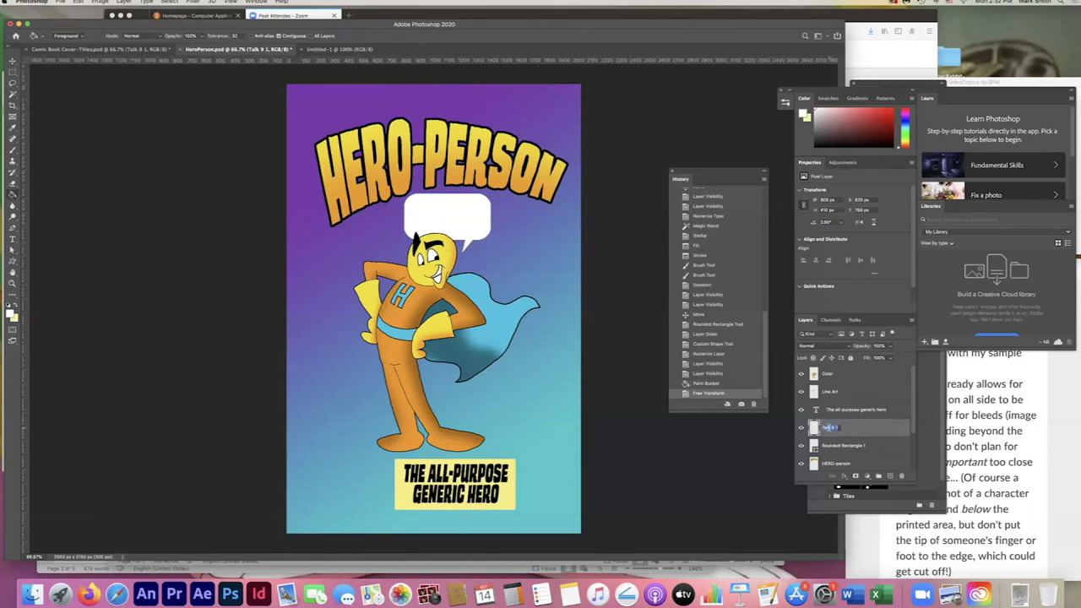
pyautogui.write('Word Balloons')
pyautogui.press('Return')
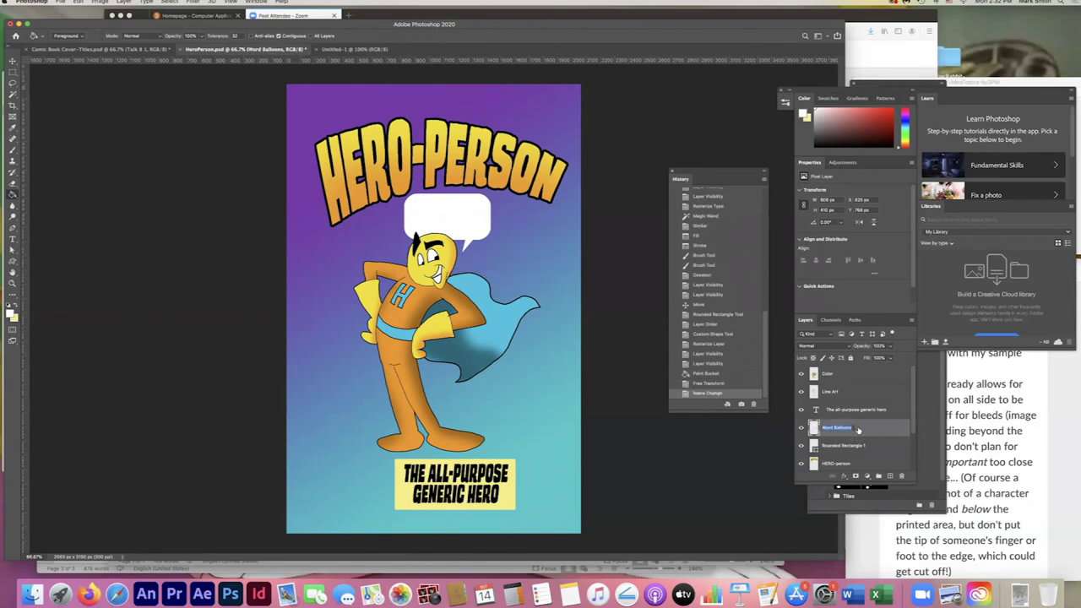
# Correct the bubble layer's name to Word Balloon and outline the bubble with an 8 px black (000000) stroke positioned outside.
pyautogui.press('BackSpace')
pyautogui.press('Return')
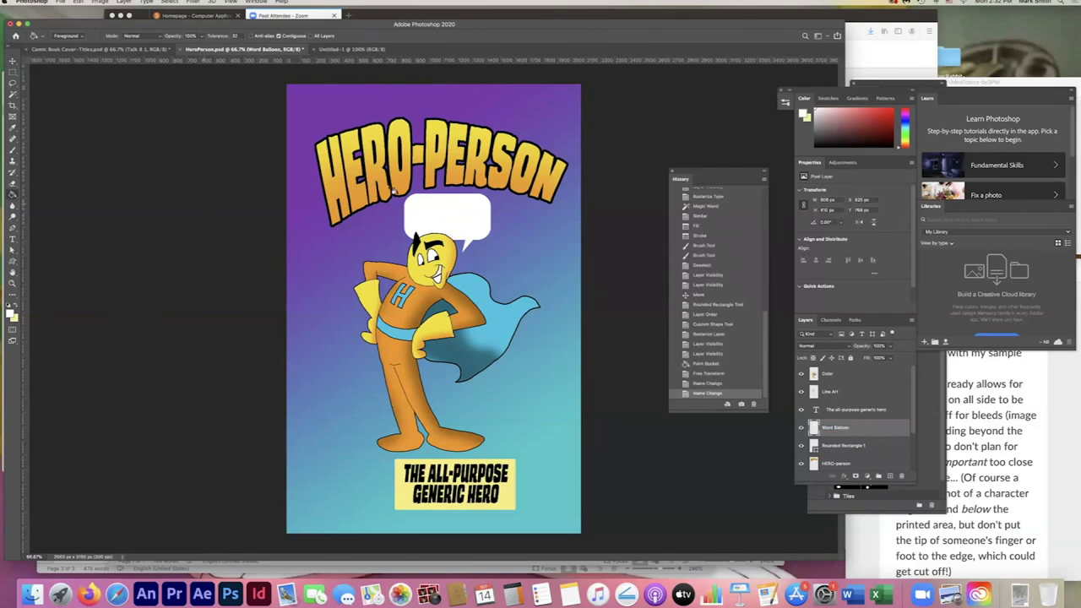
pyautogui.click(77, 2)
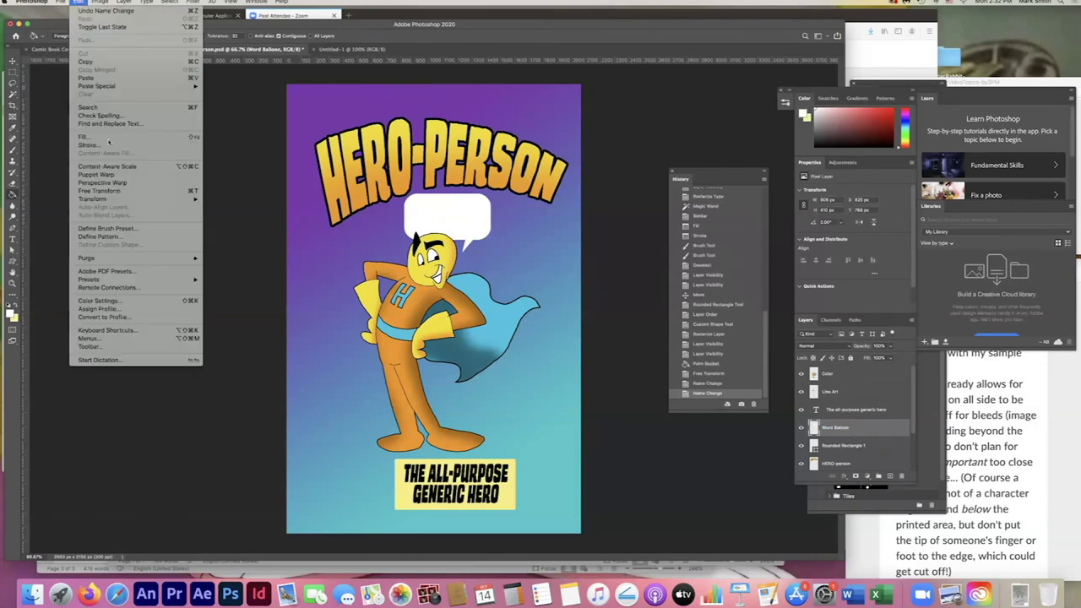
pyautogui.click(108, 146)
pyautogui.click(291, 208)
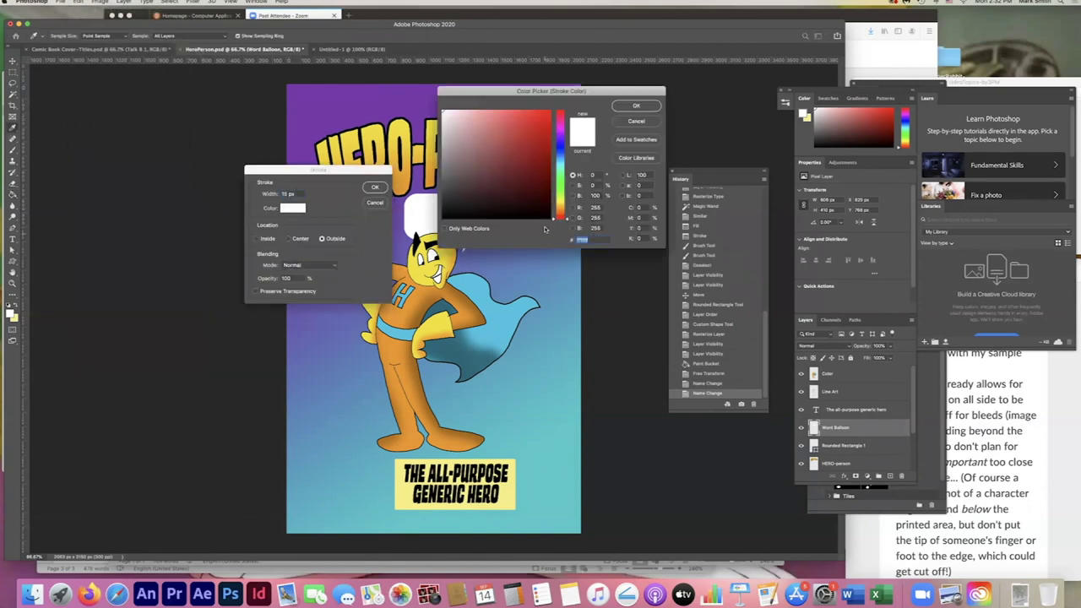
pyautogui.write('000000')
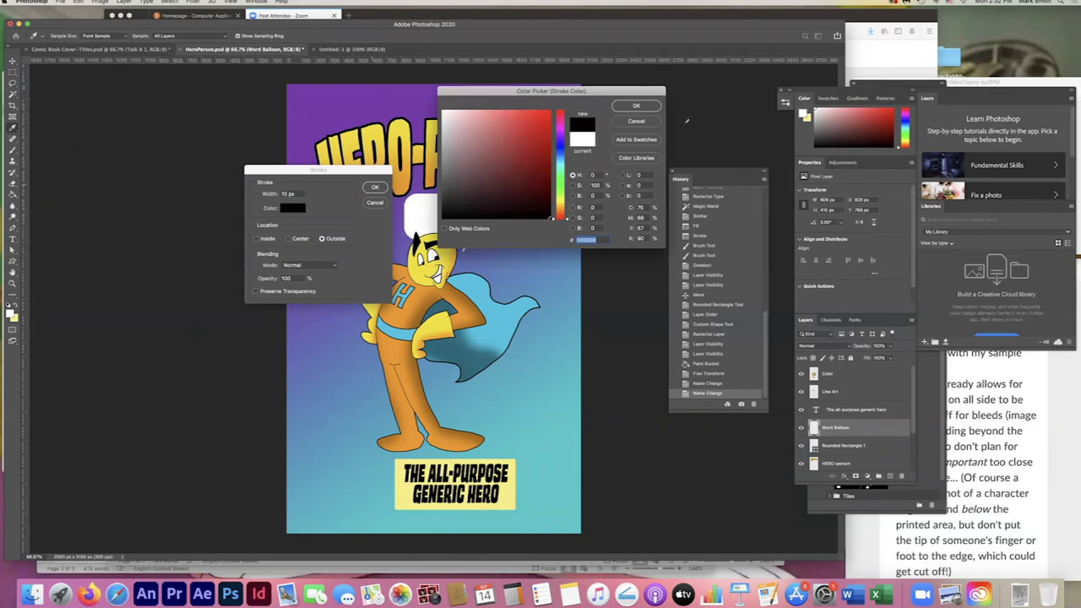
pyautogui.click(635, 107)
pyautogui.doubleClick(289, 194)
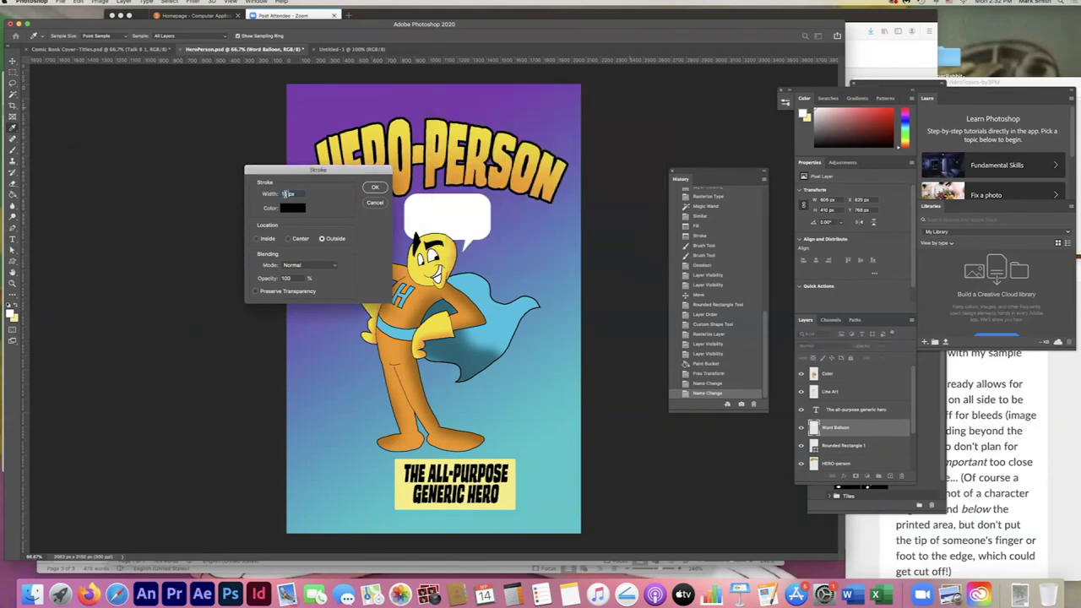
pyautogui.write('8')
pyautogui.click(378, 186)
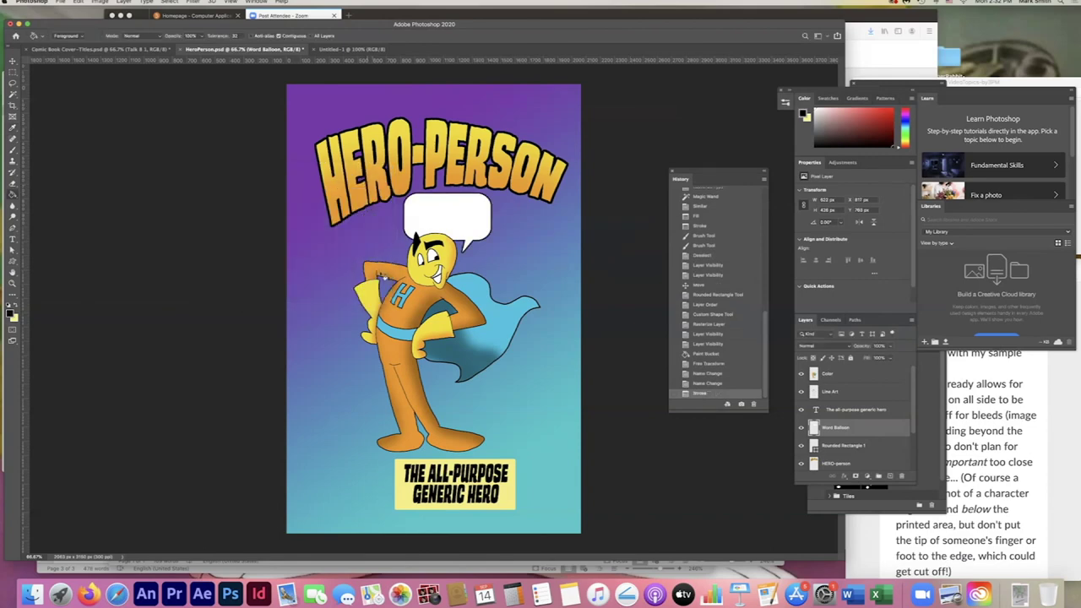
# Create a text box about 514 × 208 px inside the word balloon and enter the dialogue TO THE RESCUE.
pyautogui.click(12, 239)
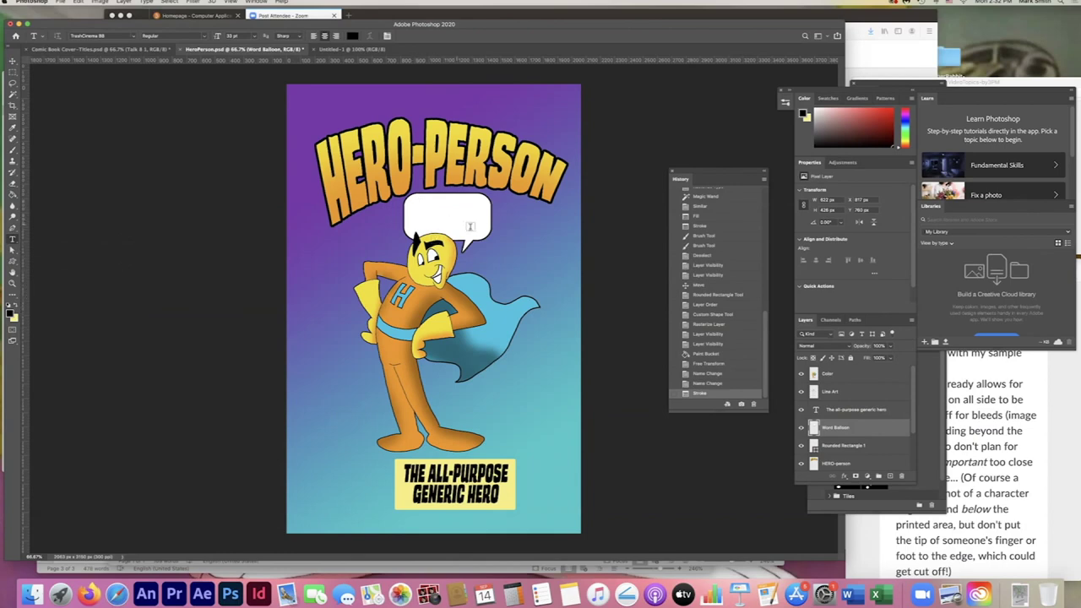
pyautogui.moveTo(414, 202); pyautogui.dragTo(488, 230)
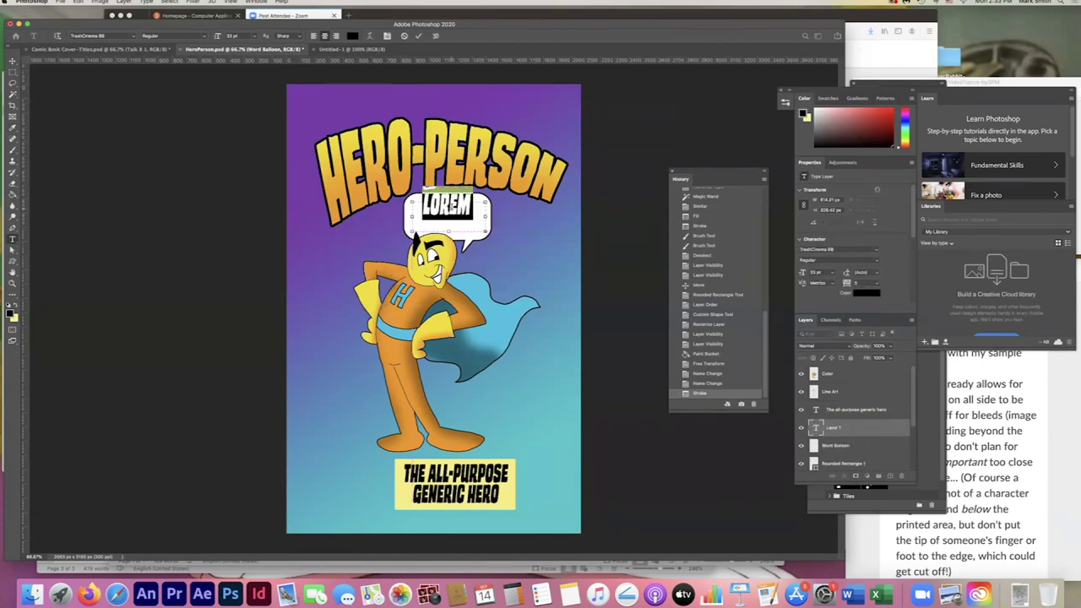
pyautogui.press('BackSpace')
pyautogui.write('TO THER')
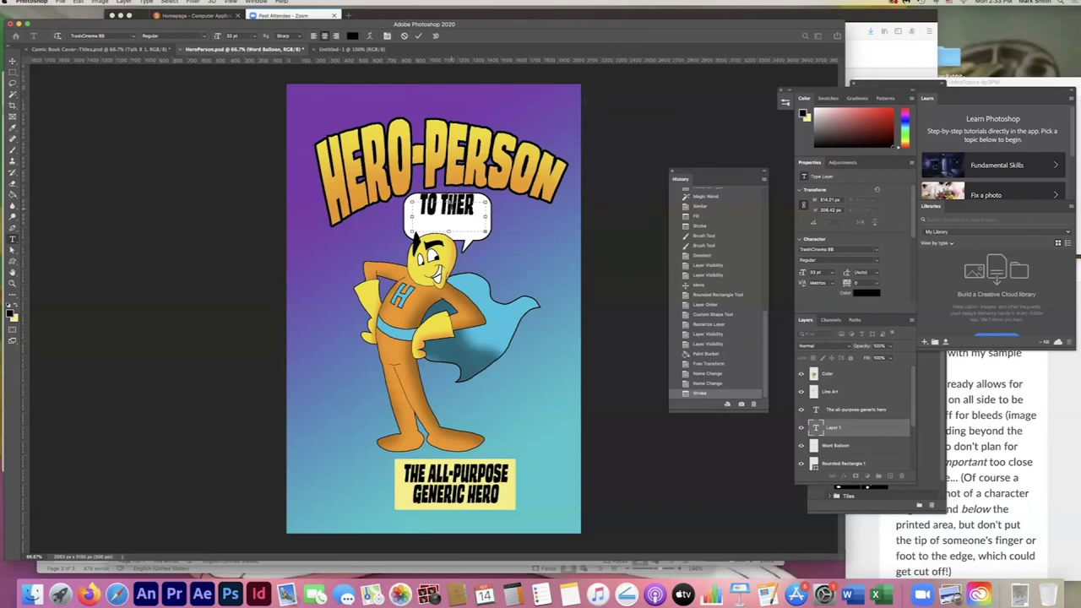
pyautogui.press('BackSpace')
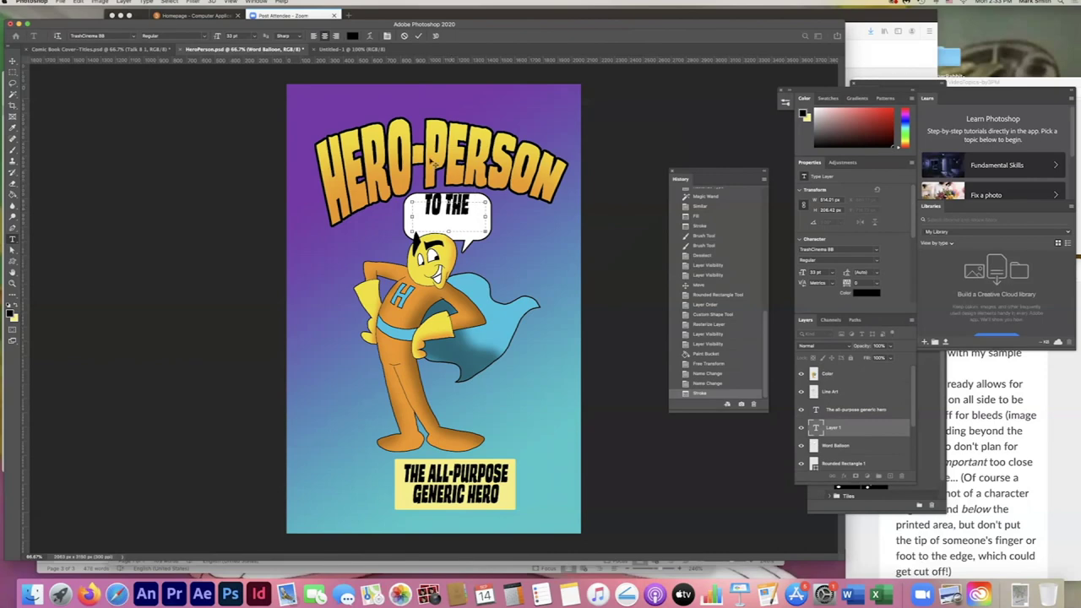
# Set all of the word balloon's text to the DigitalStrip font at 18 pt.
pyautogui.tripleClick(434, 203)
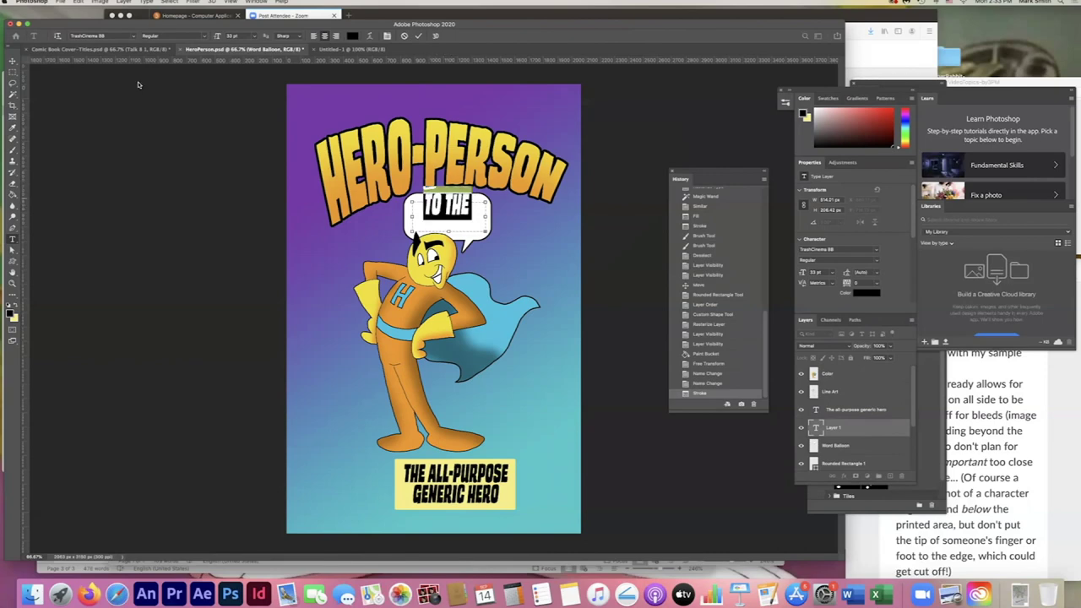
pyautogui.click(133, 36)
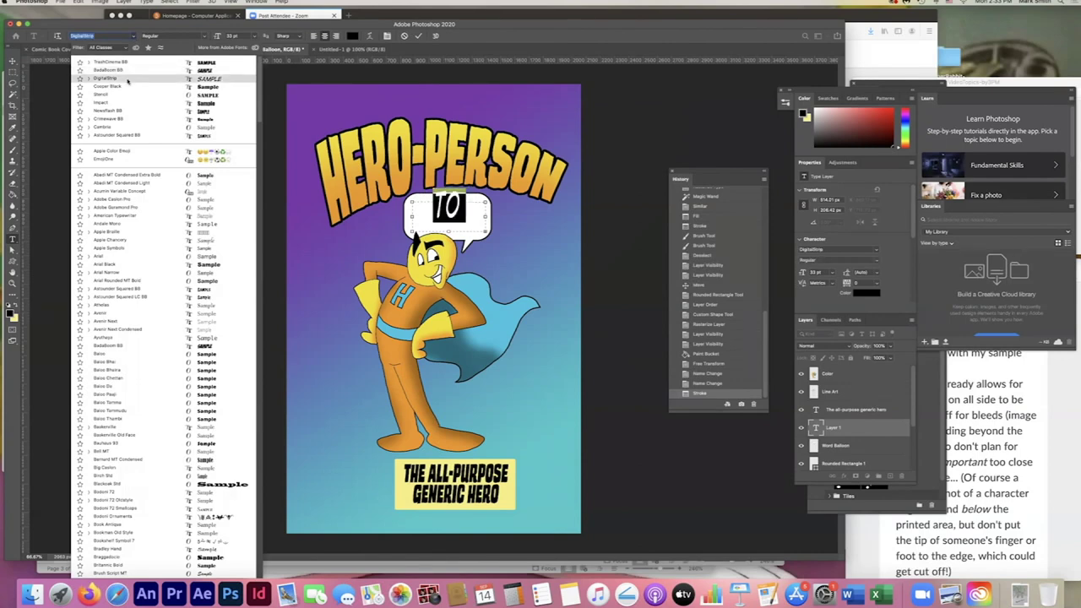
pyautogui.click(127, 79)
pyautogui.moveTo(210, 39); pyautogui.dragTo(213, 38)
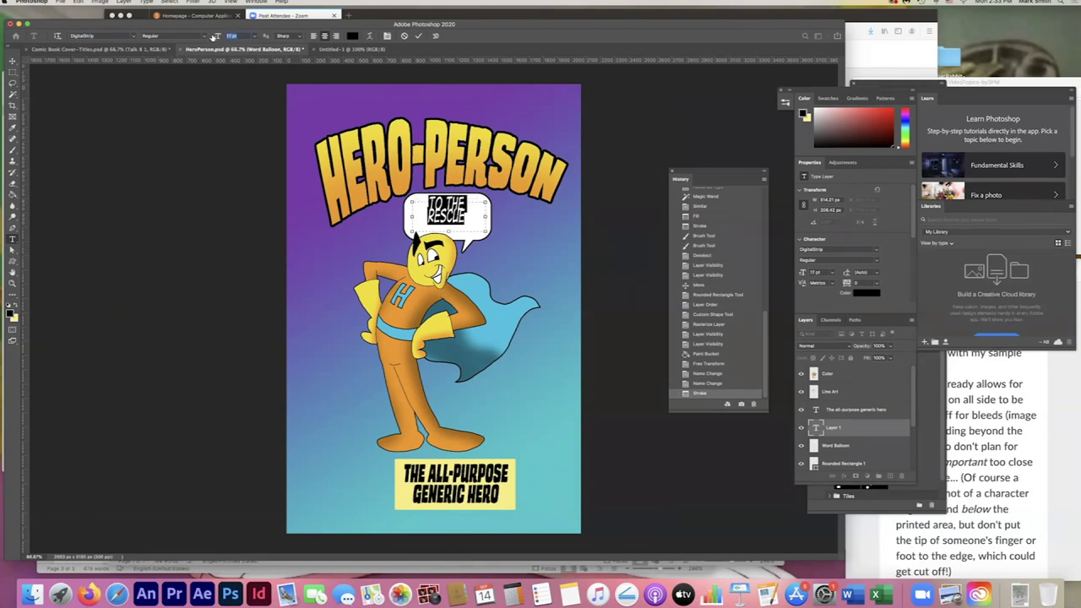
pyautogui.click(229, 37)
pyautogui.click(218, 37)
pyautogui.write('18')
pyautogui.press('Return')
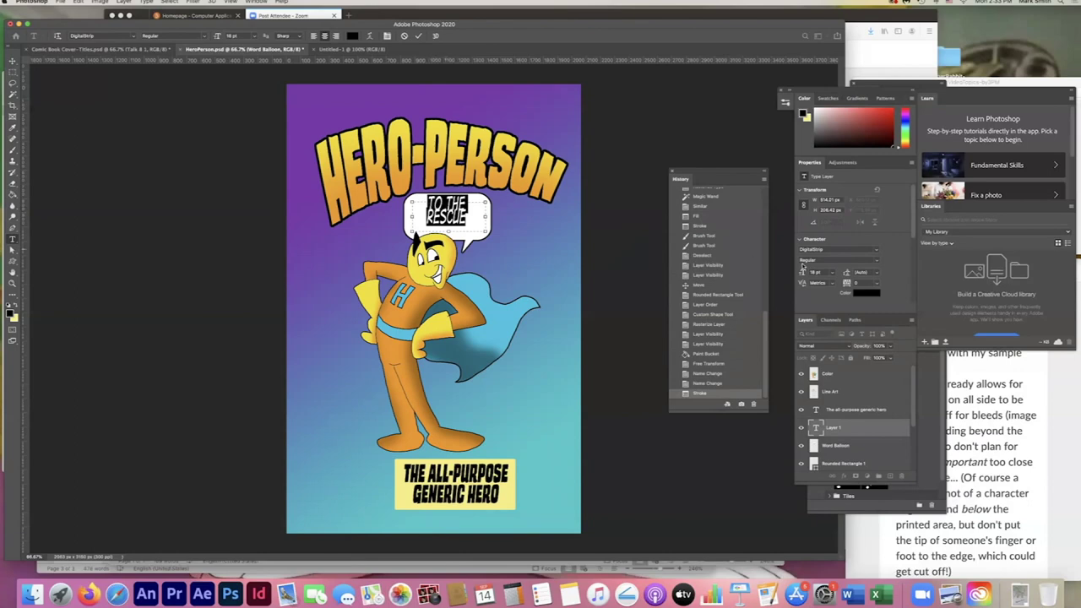
# Set the balloon text's leading to 30 pt and add an exclamation mark after RESCUE.
pyautogui.click(876, 88)
pyautogui.moveTo(875, 88); pyautogui.dragTo(578, 90)
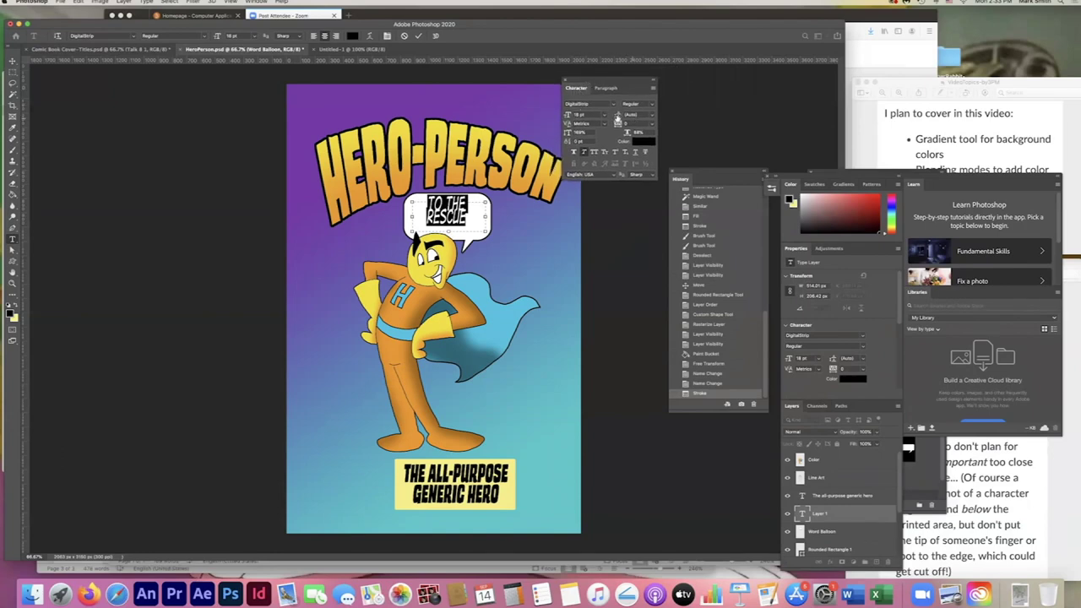
pyautogui.moveTo(618, 118); pyautogui.dragTo(622, 116)
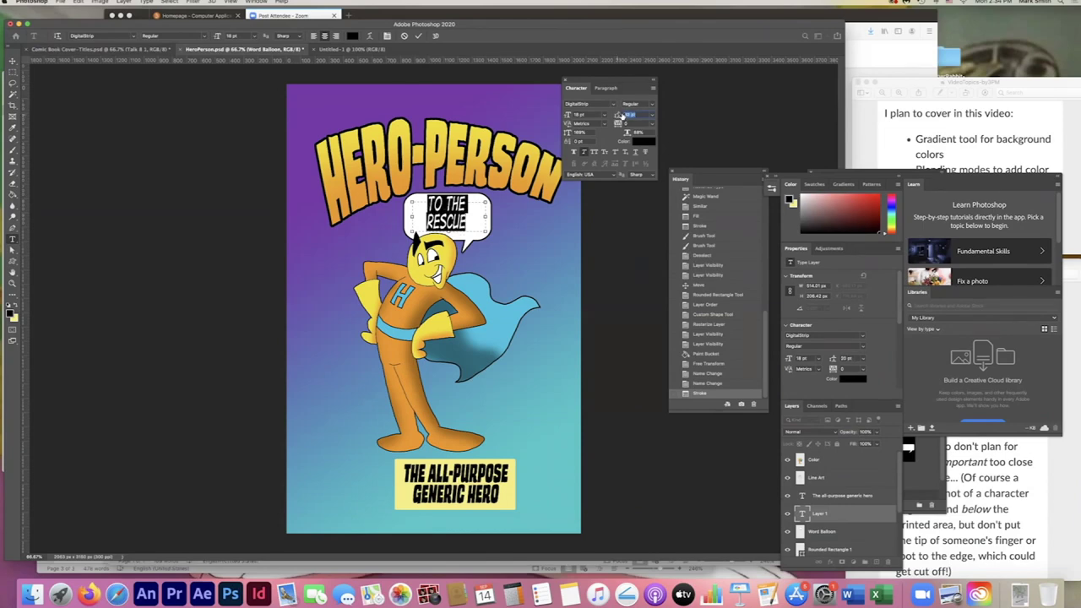
pyautogui.click(423, 208)
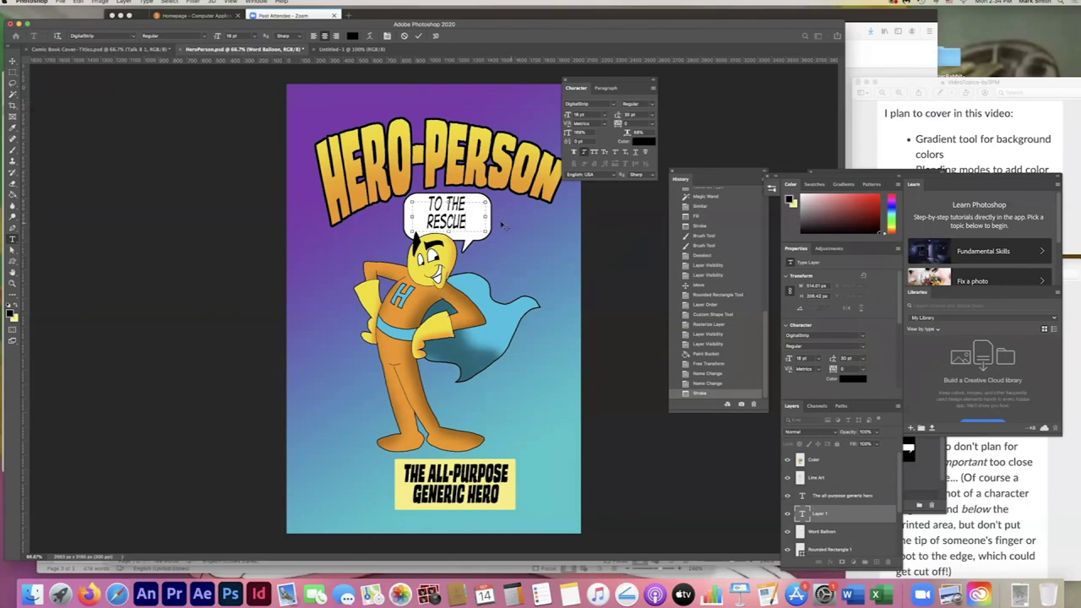
pyautogui.write('!')
# Free-transform the balloon text to about 15.5 pt, stretching it wider and fitting it inside the word balloon.
pyautogui.click(13, 60)
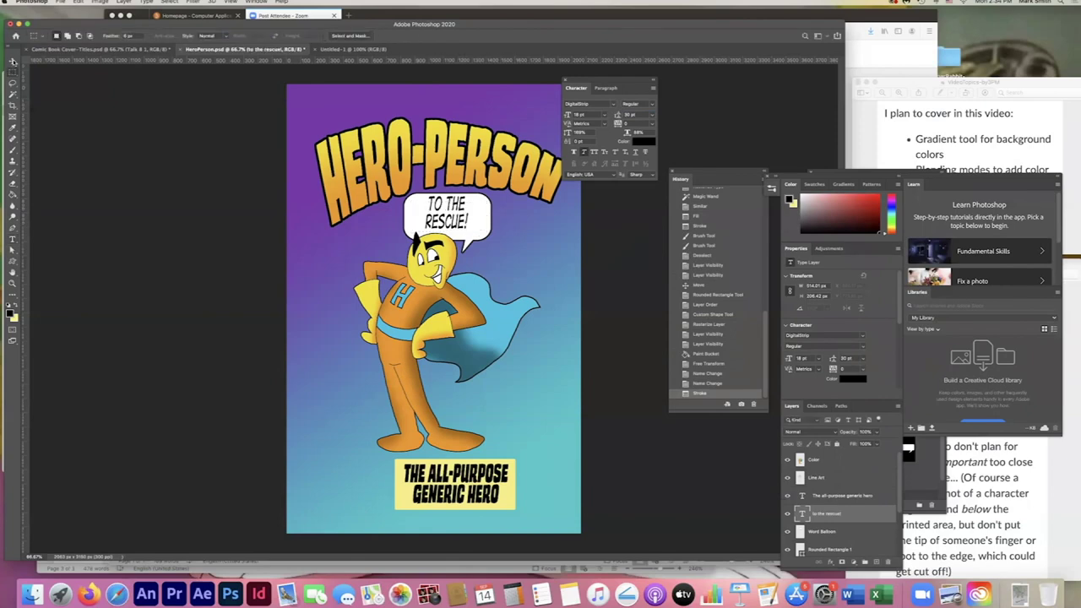
pyautogui.hotkey('ctrl', 't')
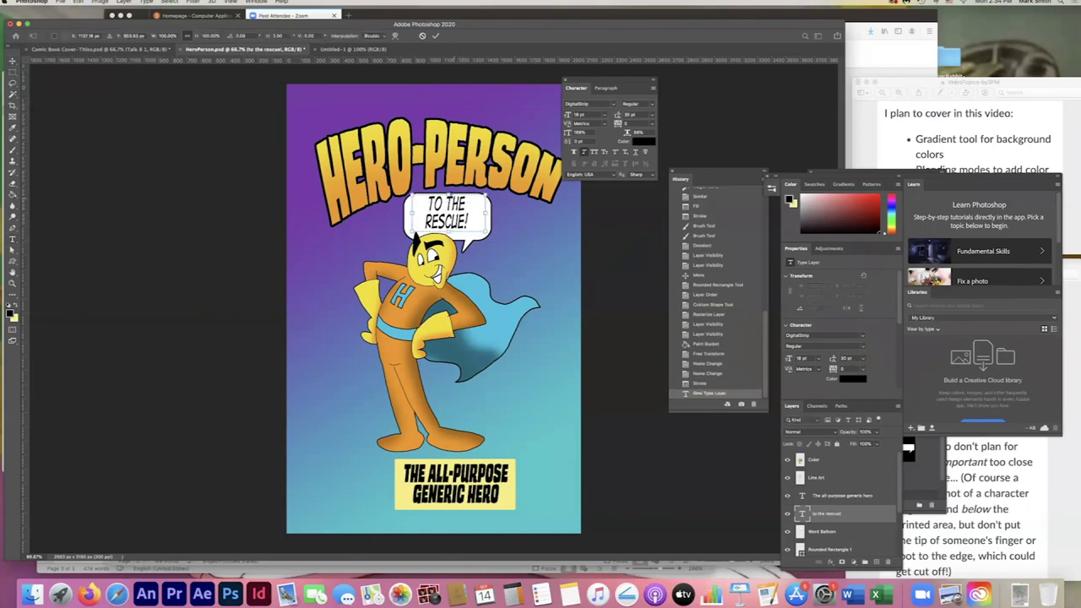
pyautogui.moveTo(448, 196); pyautogui.dragTo(495, 216)
pyautogui.press('Return')
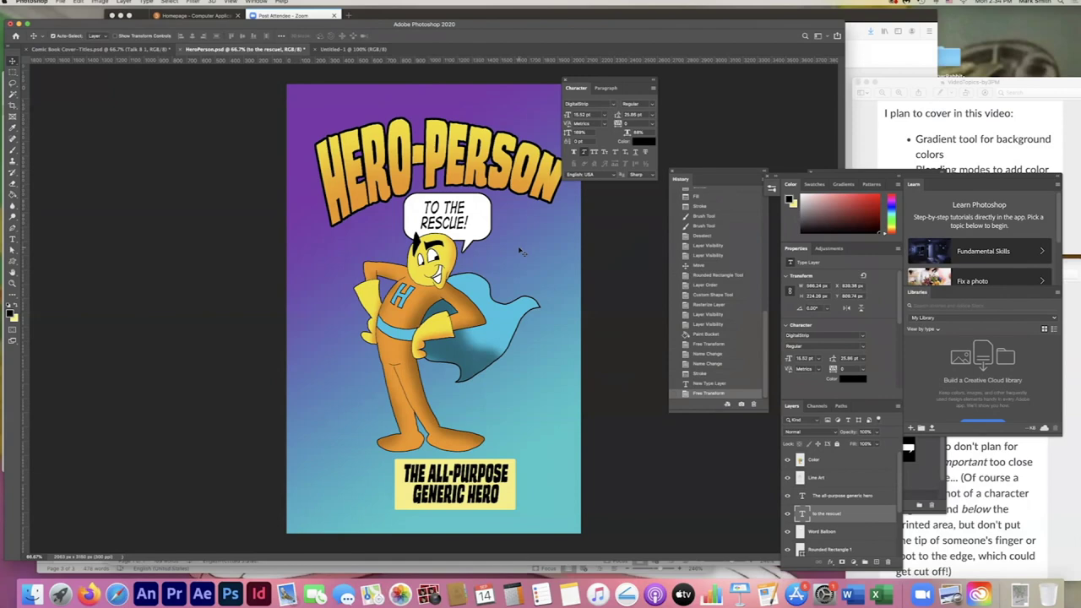
pyautogui.moveTo(581, 90); pyautogui.dragTo(615, 84)
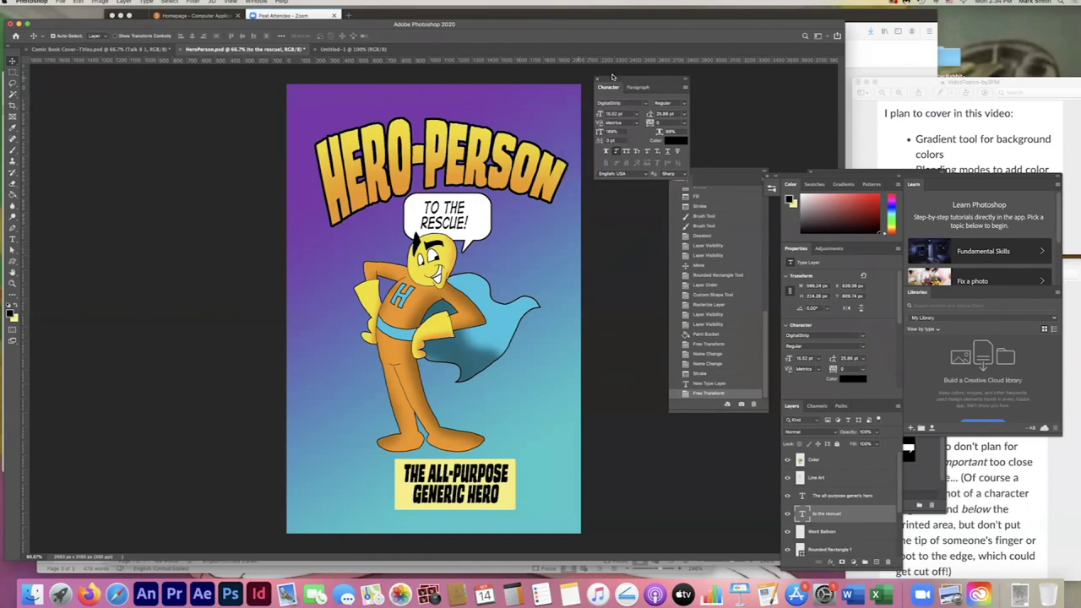
# Draw a black rectangle shape about 310 × 653 px beside the hero's raised elbow, below the title's first letters.
pyautogui.click(12, 261)
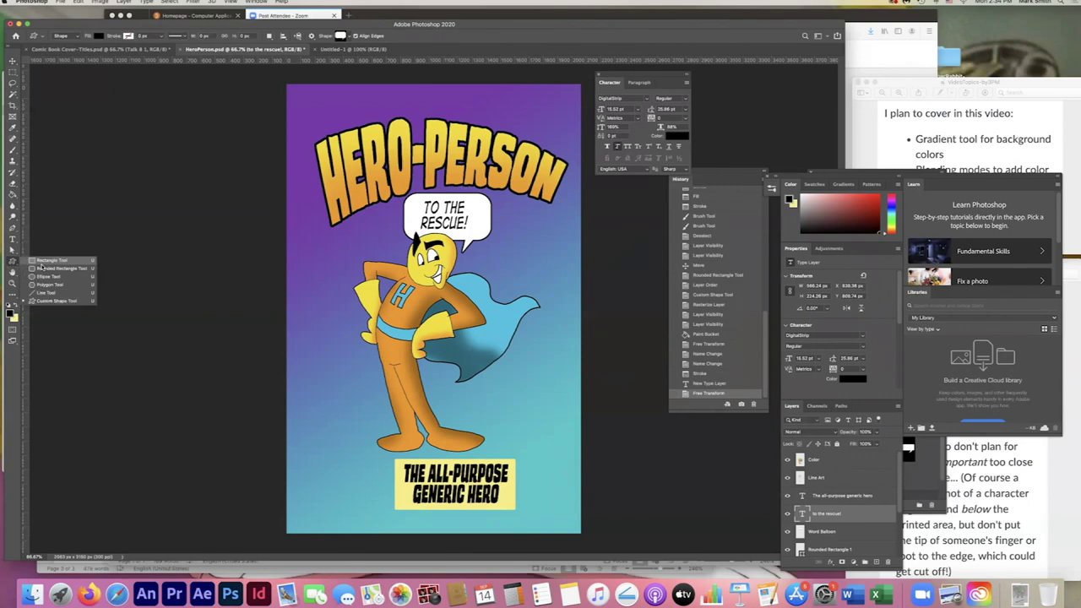
pyautogui.click(53, 262)
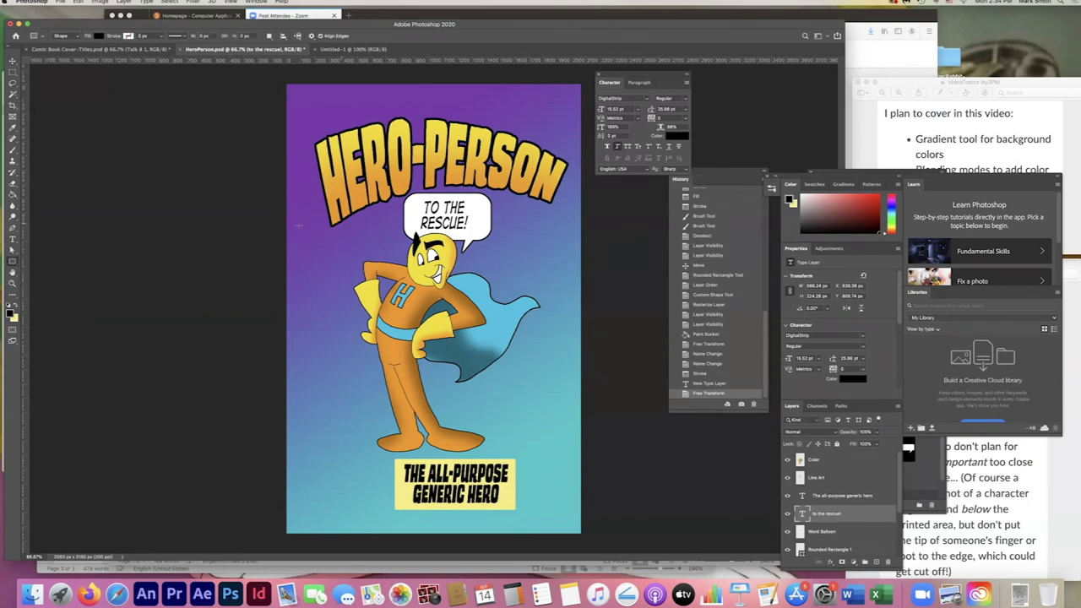
pyautogui.moveTo(302, 233); pyautogui.dragTo(346, 325)
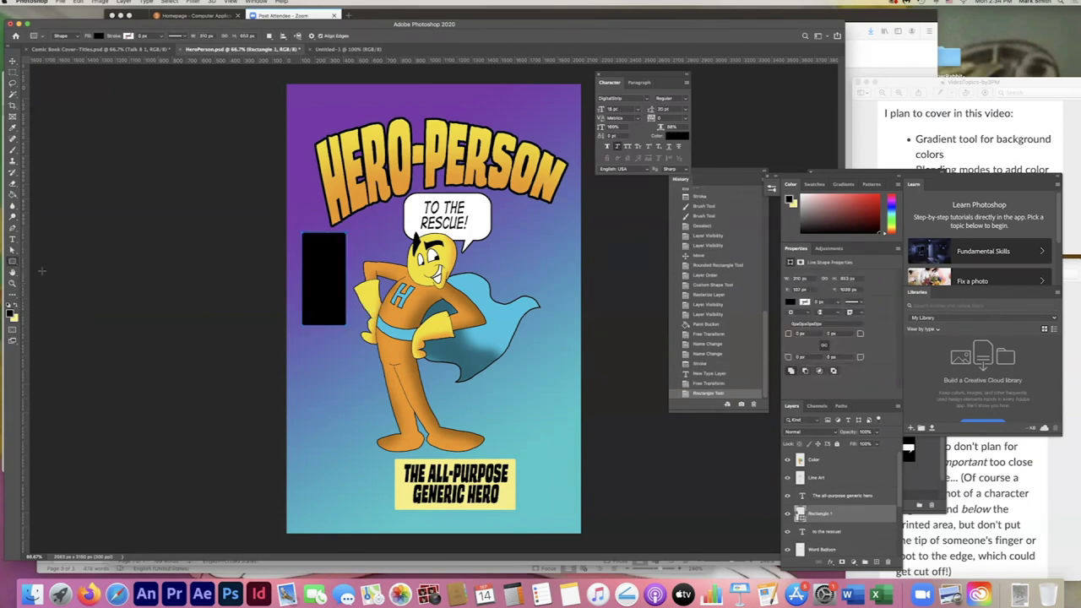
# Swap the foreground and background colors to make pale yellow the foreground, and undo the black rectangle.
pyautogui.click(16, 305)
pyautogui.press('Return')
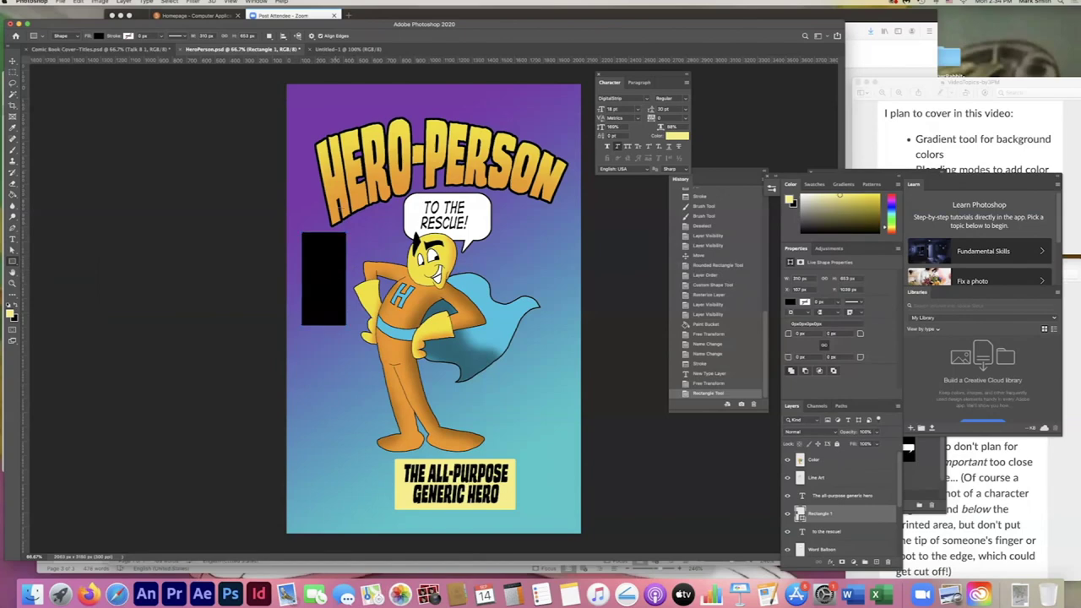
pyautogui.press('super+z')
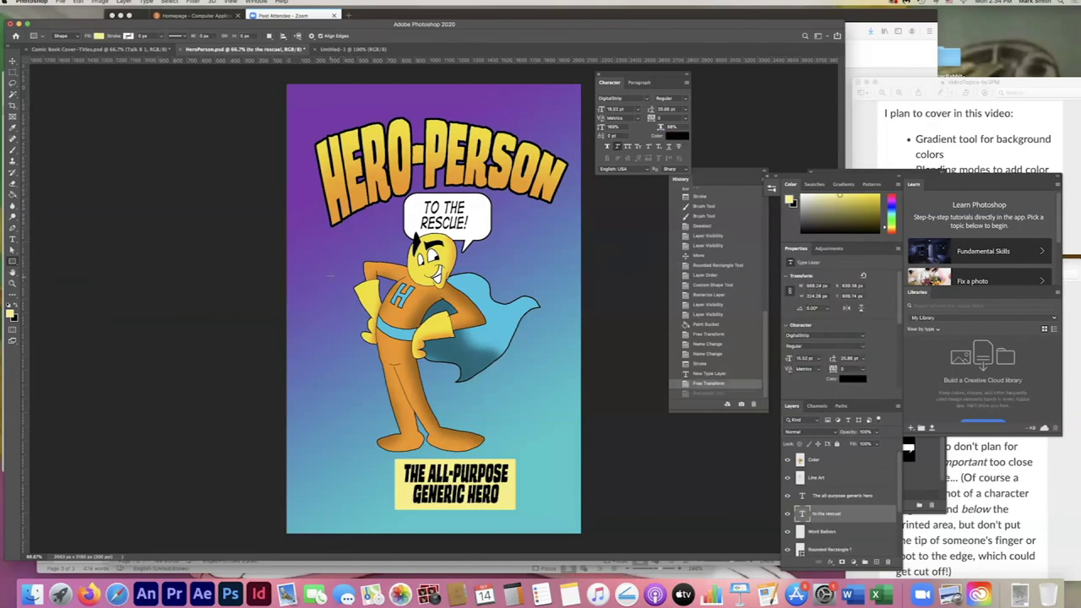